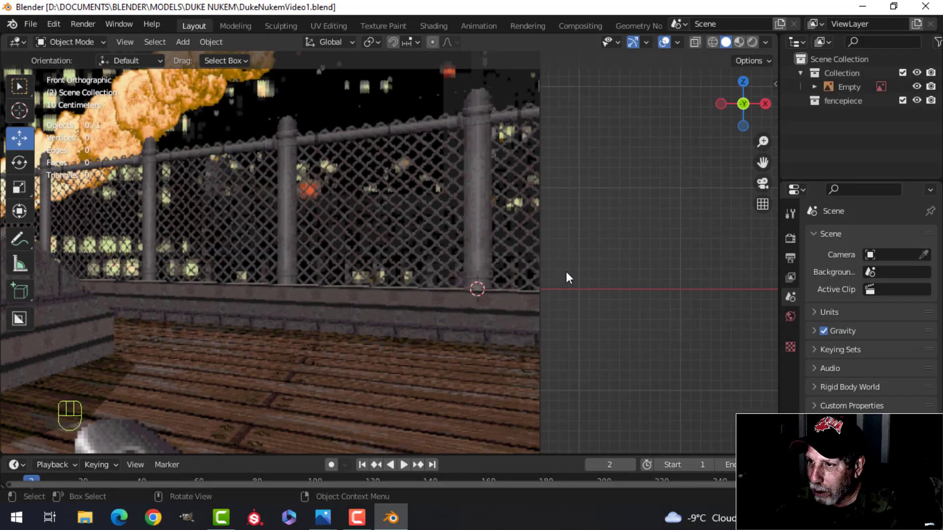
Step: Add a cylinder mesh with 18 vertices at the base of the nearest fence post
scroll(566, 272, "up", 2)
middle_click_drag(624, 253, 505, 326, "shift")
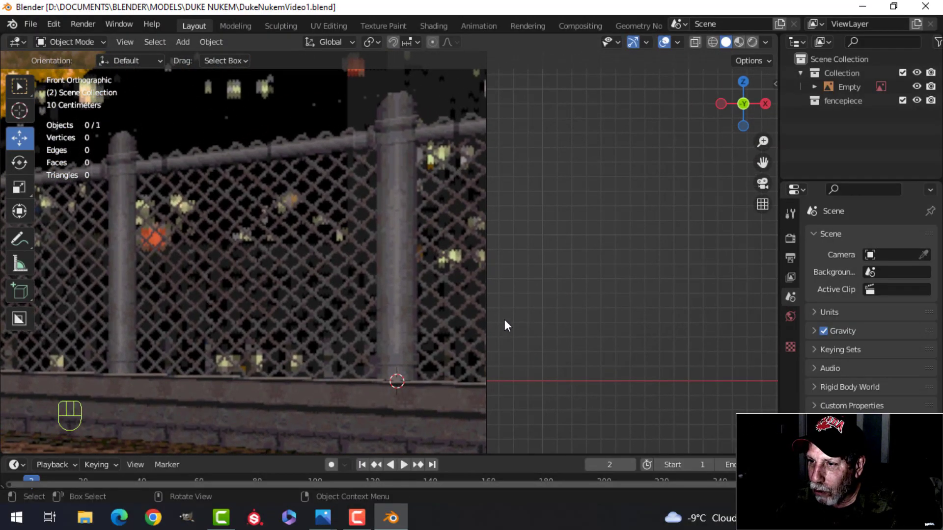
scroll(508, 313, "up", 1)
mouse_move(548, 280)
middle_mouse_down("shift")
mouse_move(554, 266)
mouse_move(565, 279)
middle_mouse_up("shift")
key("shift+a")
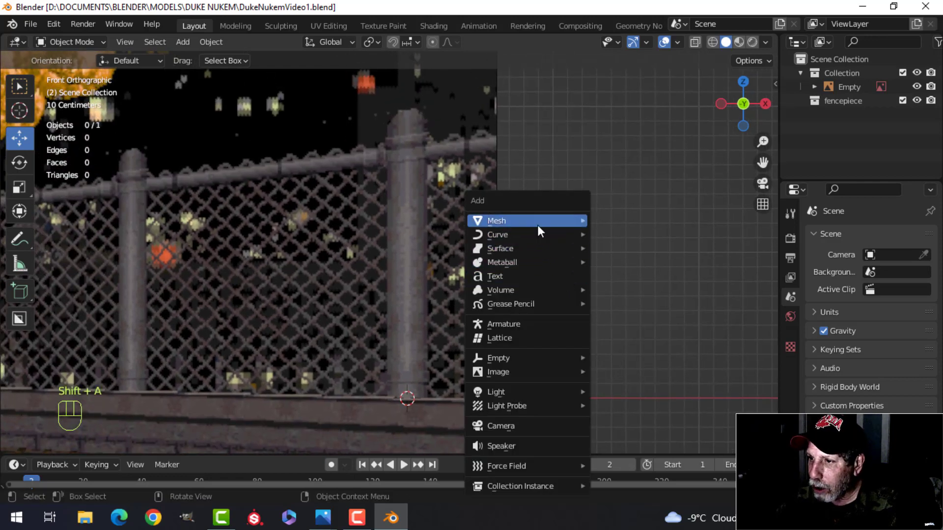
mouse_move(558, 221)
left_click(619, 291)
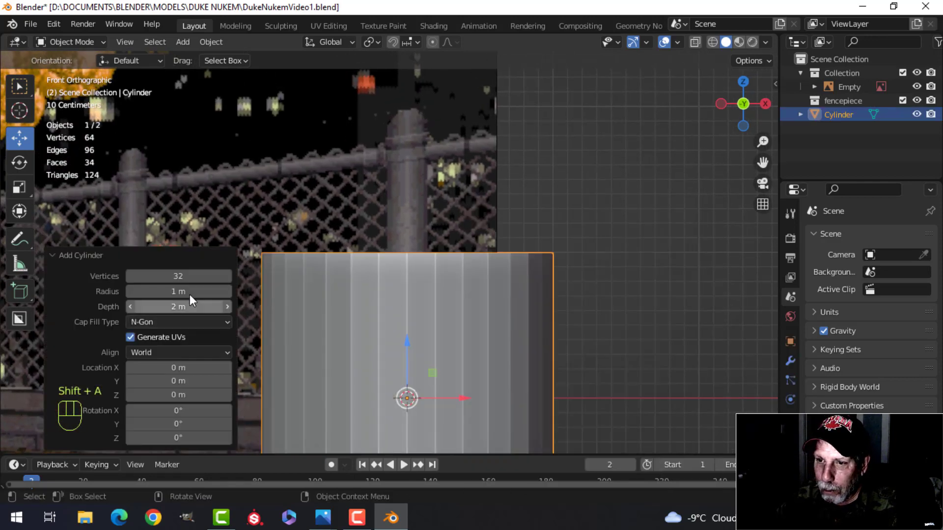
left_click(174, 276)
type("1")
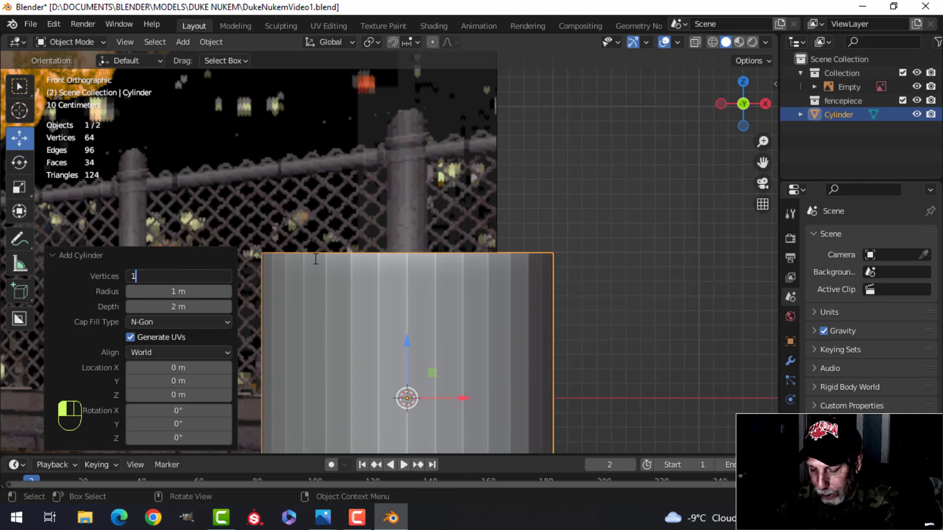
type("8")
key("Return")
Step: Scale the whole cylinder mesh down to about 0.135 so it roughly matches the post's width
scroll(540, 248, "down", 1)
key("Tab")
scroll(616, 230, "up", 2)
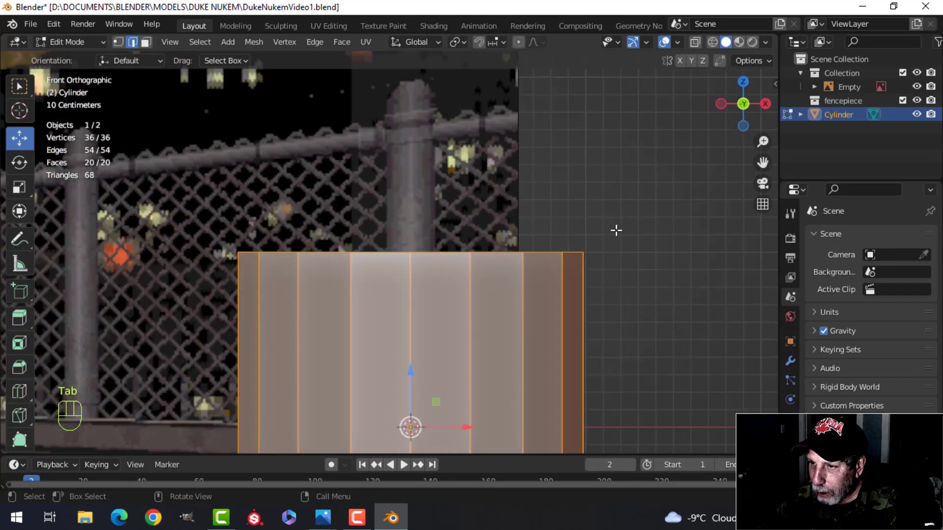
key("s")
left_click(438, 400)
scroll(502, 249, "up", 2)
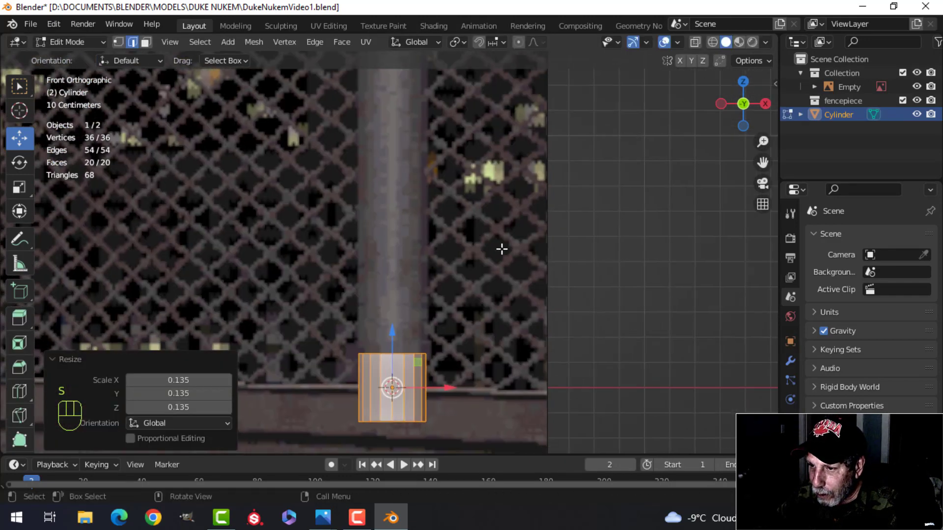
Step: Show the mesh in wireframe and scale it uniformly by about 0.82 to sit inside the post's outline
key("z")
left_click(403, 268)
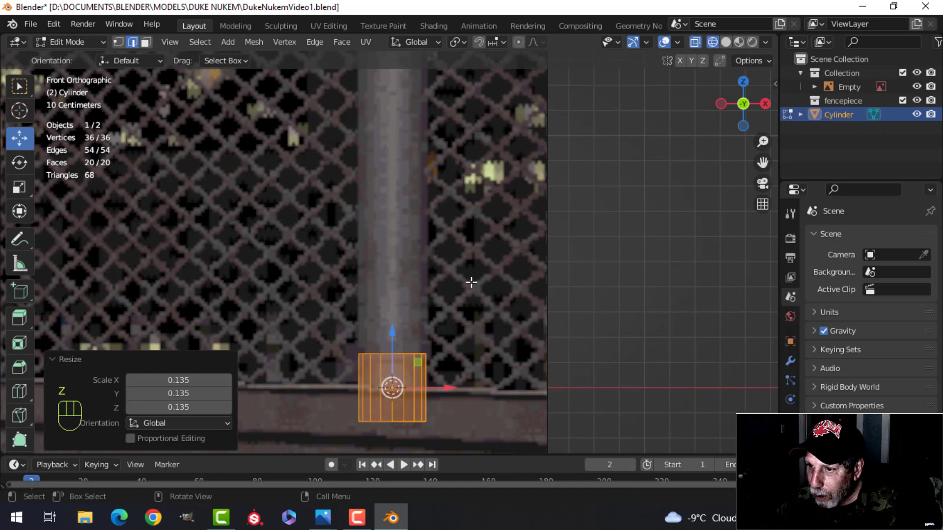
scroll(454, 249, "up", 2)
scroll(454, 249, "up", 1)
key("s")
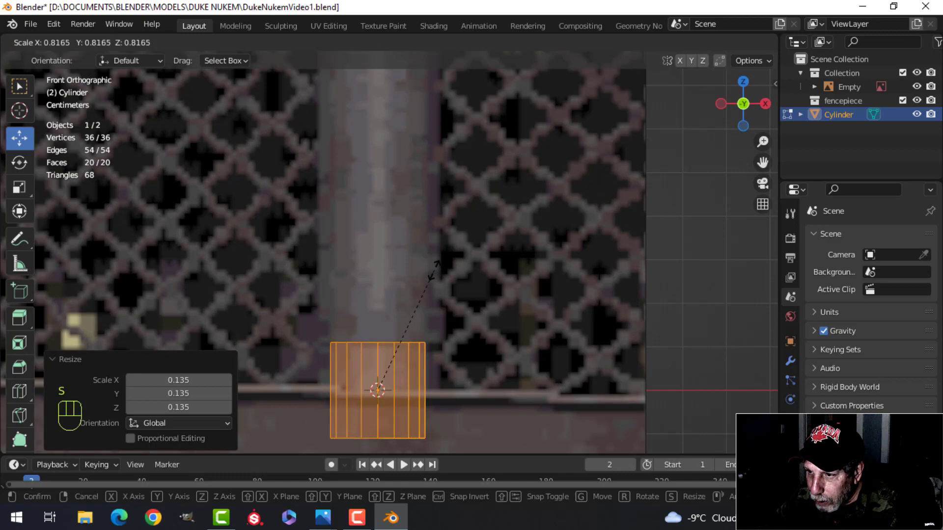
left_click(434, 269)
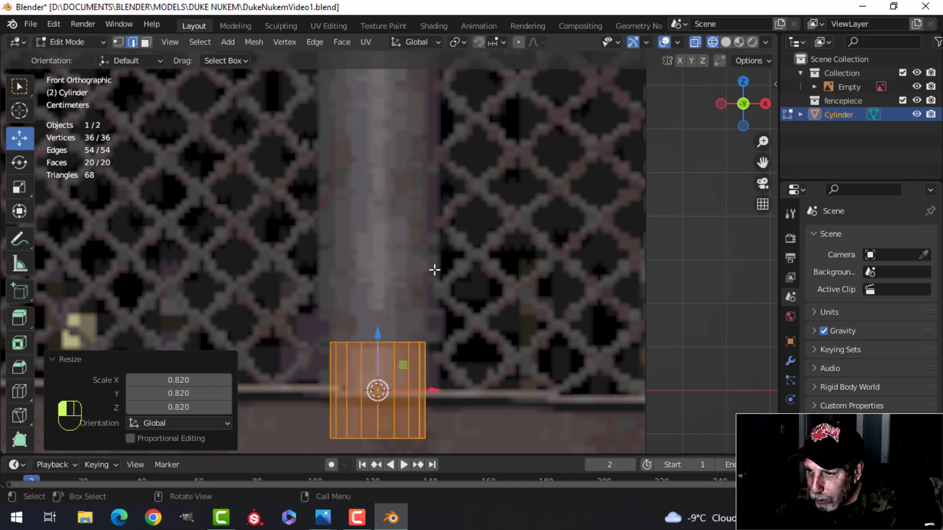
left_click(368, 438)
left_click_drag(372, 383, 376, 343)
key("ctrl+z")
Step: Raise the cylinder's bottom edge loop to the top of the wall at the post's base
key("alt+a")
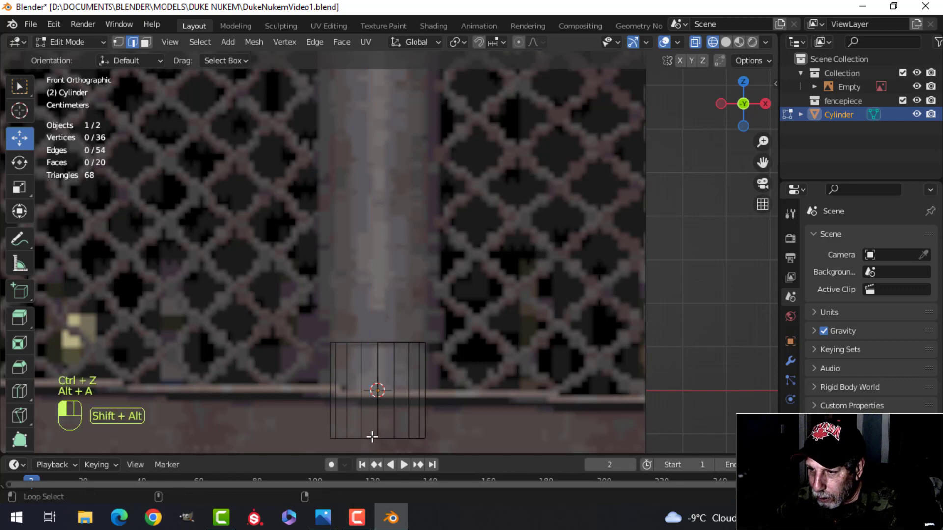
left_click(372, 436, "alt+shift")
left_click_drag(378, 400, 382, 336)
Step: Scale the whole mesh by about 0.935 horizontally, keeping its height
key("a")
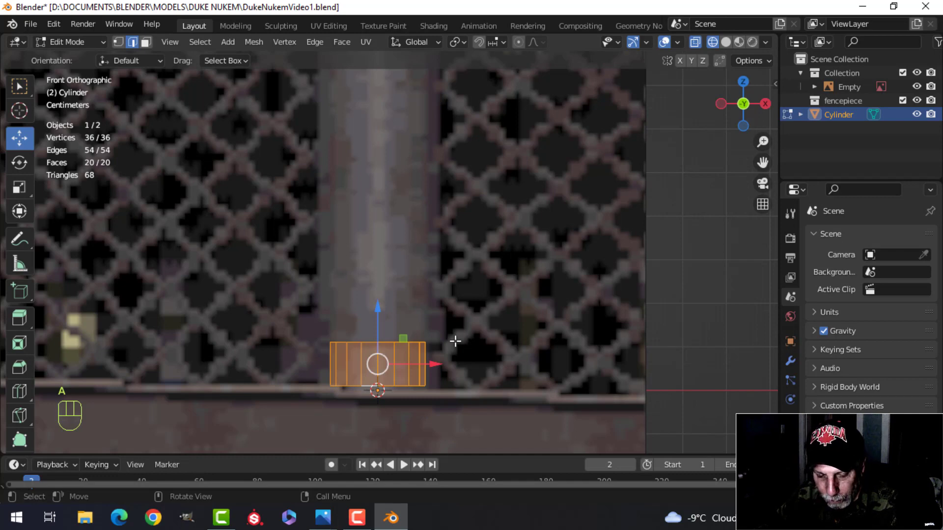
key("s")
key("shift+z")
left_click(447, 342)
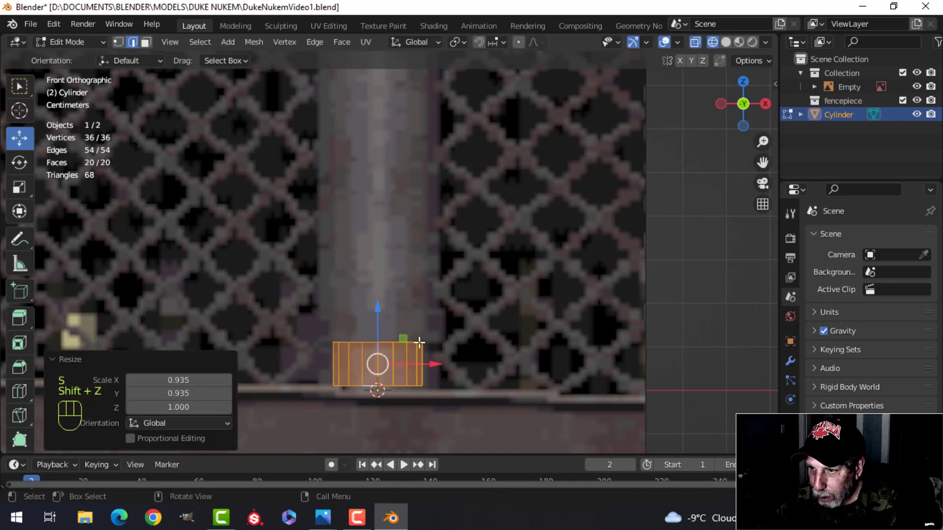
Step: Extrude the top face outward by a scale of about 1.3 to the post's width, and extrude a wider section upward from it
key("alt+a")
left_click(390, 343, "alt")
key("e")
key("s")
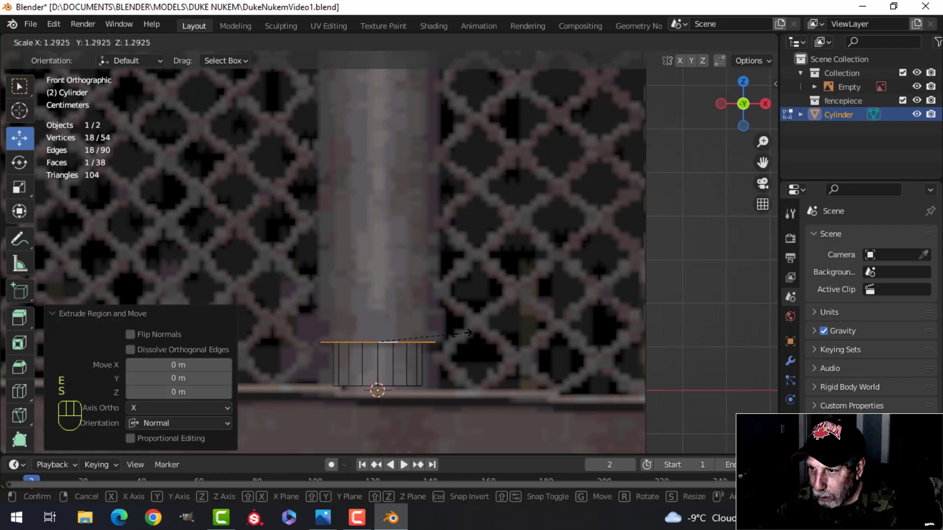
left_click(464, 333)
key("e")
left_click(452, 333)
left_click_drag(381, 296, 382, 205)
Step: Widen the whole mesh horizontally by a factor of about 1.07 to match the post's outline
key("a")
key("s")
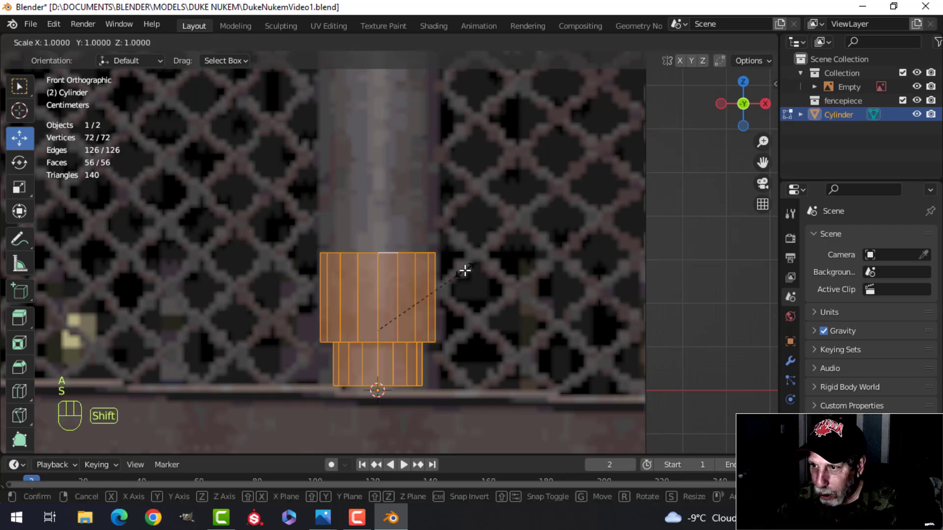
key("shift+z")
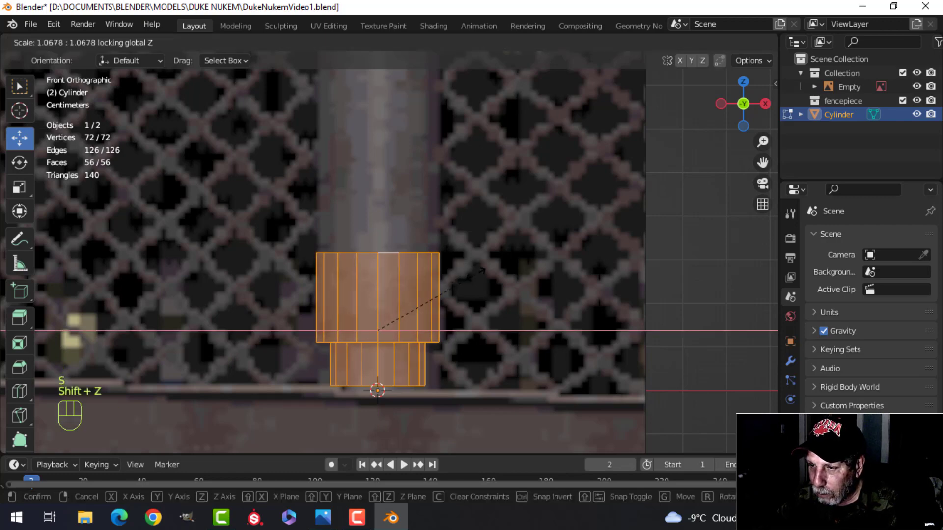
left_click(475, 273)
Step: Raise the top face of the wider section up the post to just below the fence's top rail
key("alt+a")
left_click(425, 252, "alt+shift")
scroll(425, 252, "down", 3)
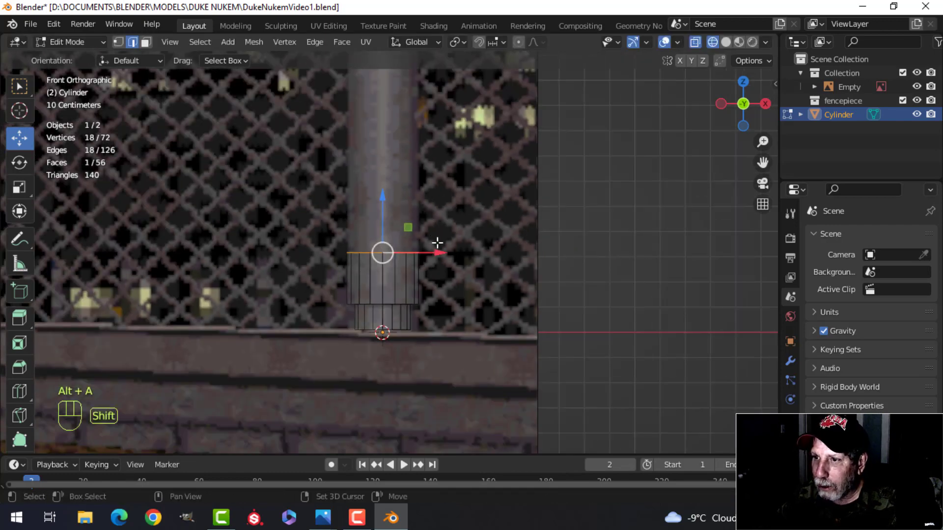
middle_click_drag(437, 244, 436, 323, "shift")
middle_click_drag(437, 279, 437, 341, "shift")
left_click_drag(384, 334, 397, 181)
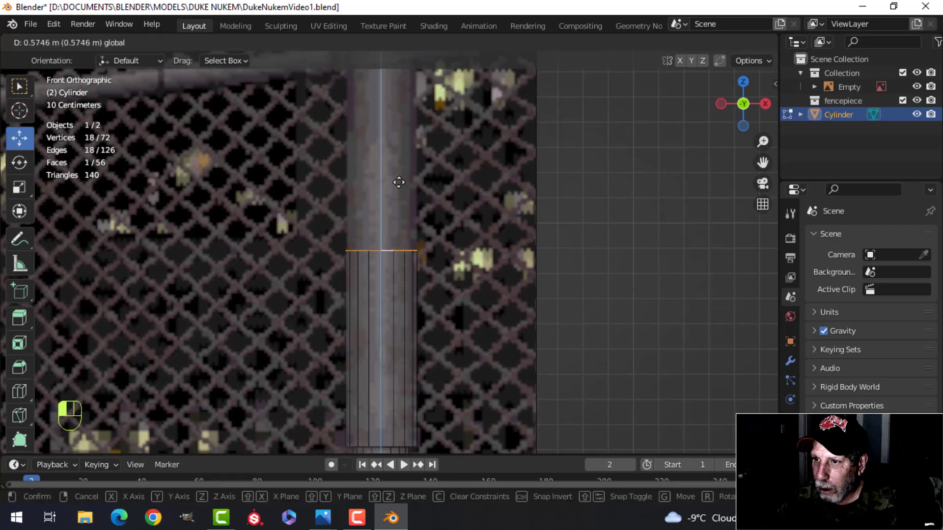
middle_click_drag(398, 183, 382, 343, "shift")
left_click_drag(381, 343, 400, 160)
Step: Fine-tune the top face's height by about 0.009 m against the lower edge of the post's upper collar
scroll(469, 207, "up", 2)
scroll(471, 284, "up", 2)
middle_click_drag(469, 214, 483, 270, "shift")
scroll(483, 269, "up", 1)
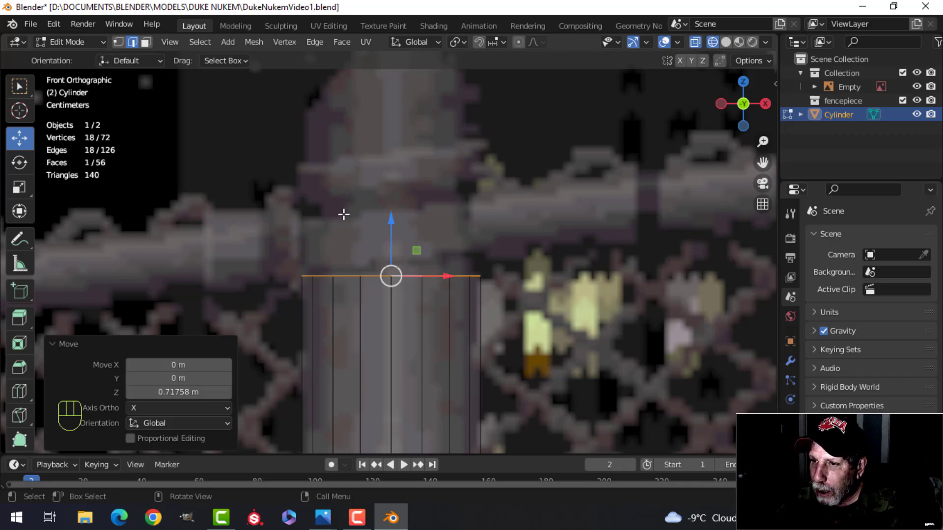
scroll(401, 210, "up", 1)
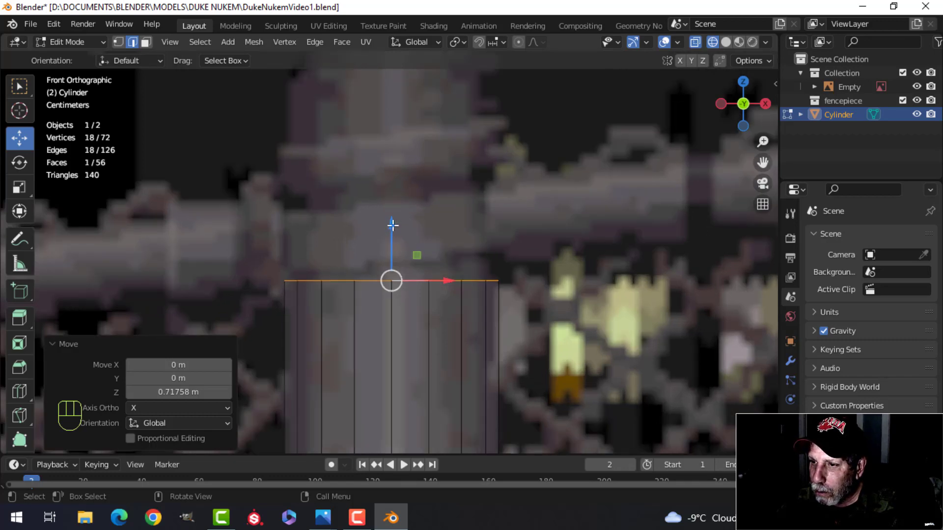
left_click_drag(392, 225, 393, 218)
middle_click_drag(425, 211, 435, 239, "shift")
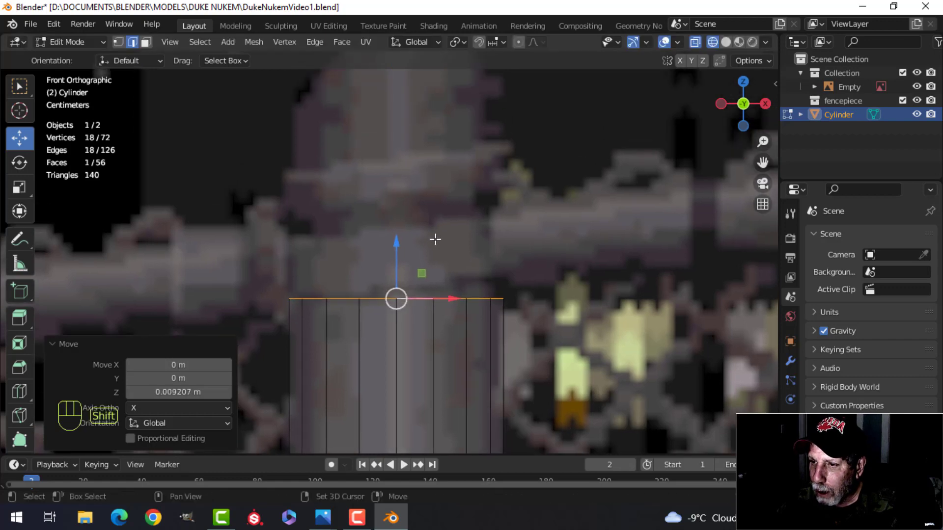
Step: Extrude the top face upward three times to form stacked bands for the post's collars, the last about 0.05 m high
key("e")
left_click_drag(400, 239, 484, 192)
middle_click_drag(484, 191, 496, 223, "shift")
key("e")
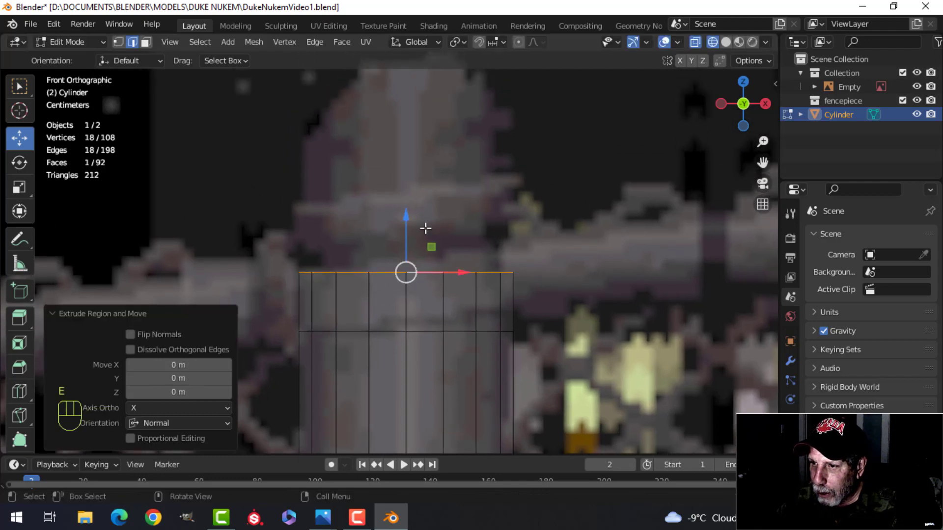
left_click_drag(406, 221, 414, 147)
key("e")
scroll(461, 211, "down", 3)
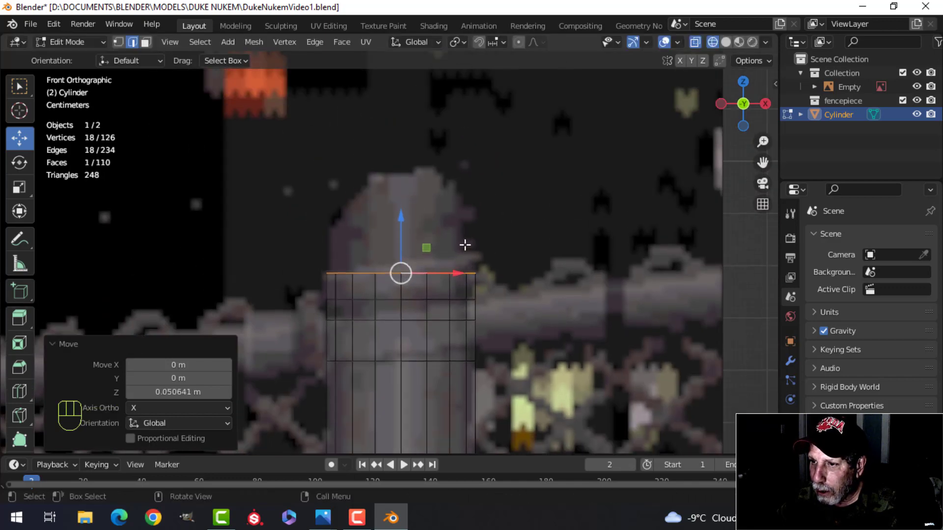
Step: Extrude the top face up about 0.195 m and bevel its rim about 0.11 m with 4 segments into a rounded cap
key("e")
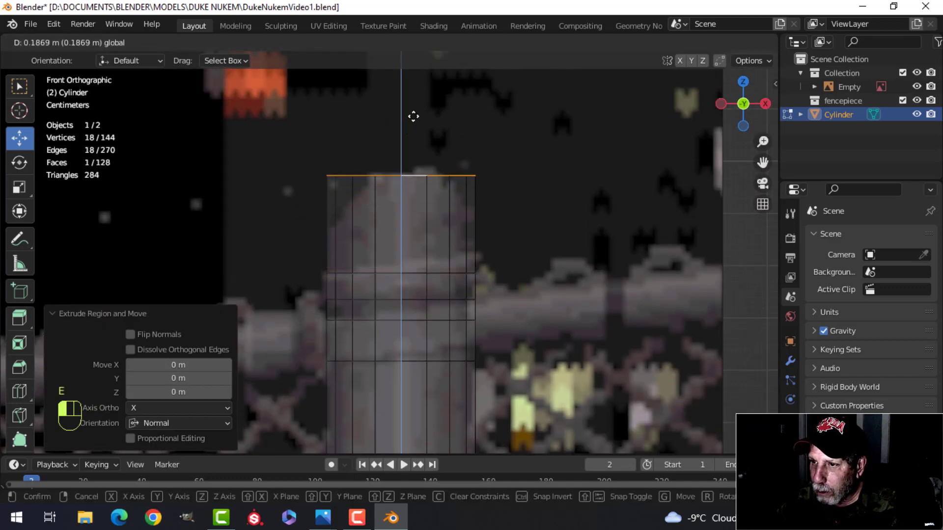
left_click(414, 112)
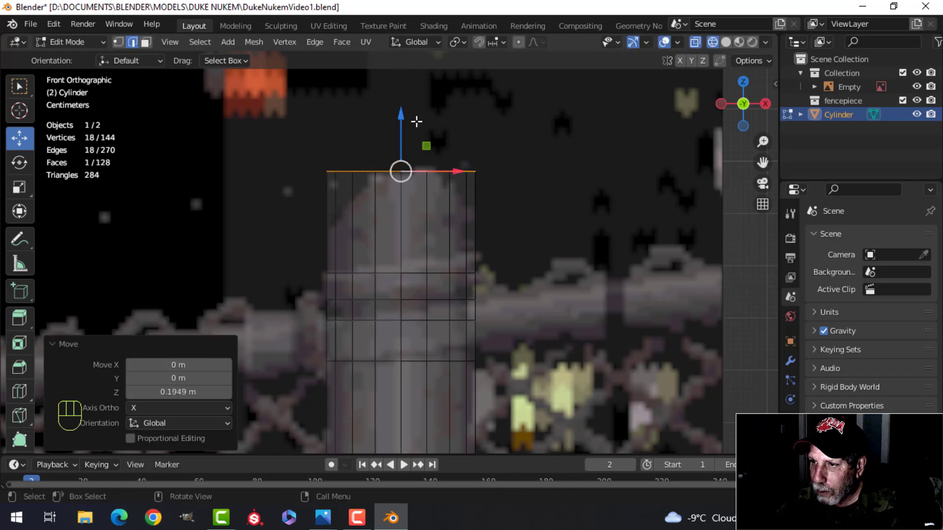
key("ctrl+b")
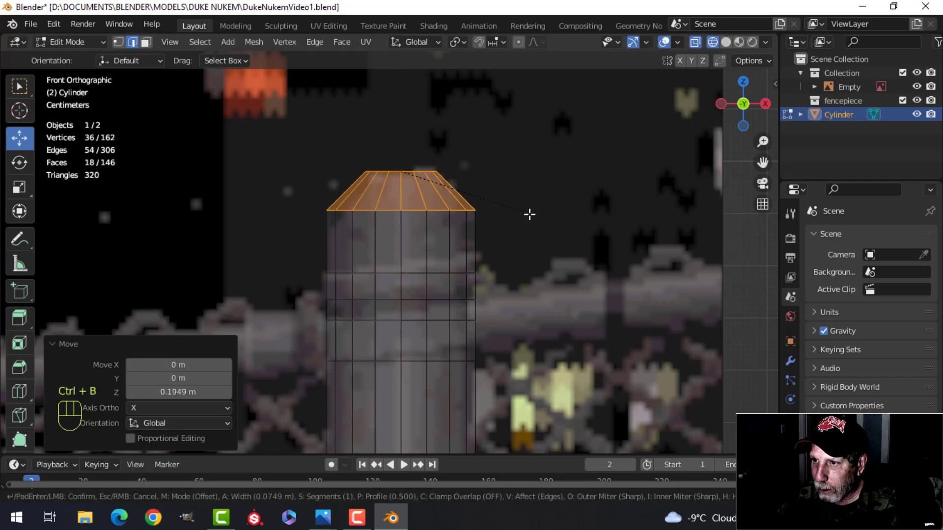
scroll(540, 228, "up", 3)
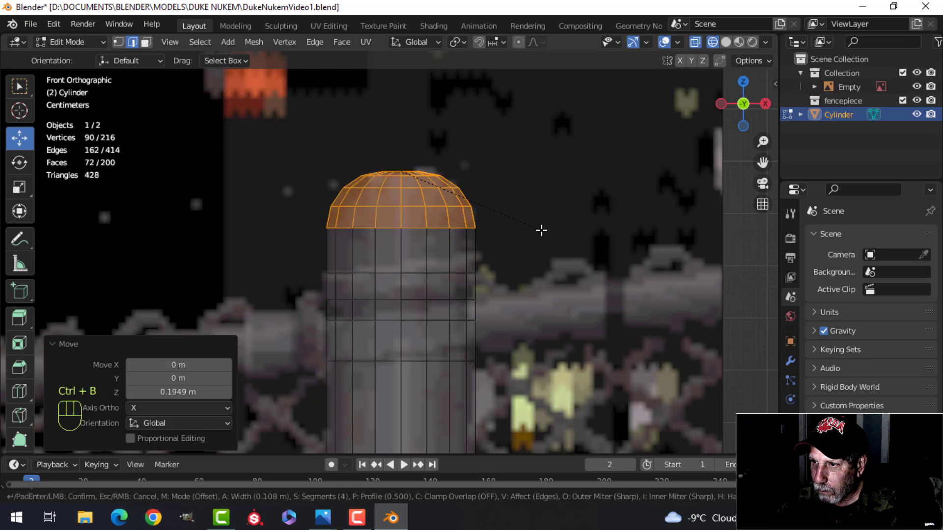
left_click(542, 229)
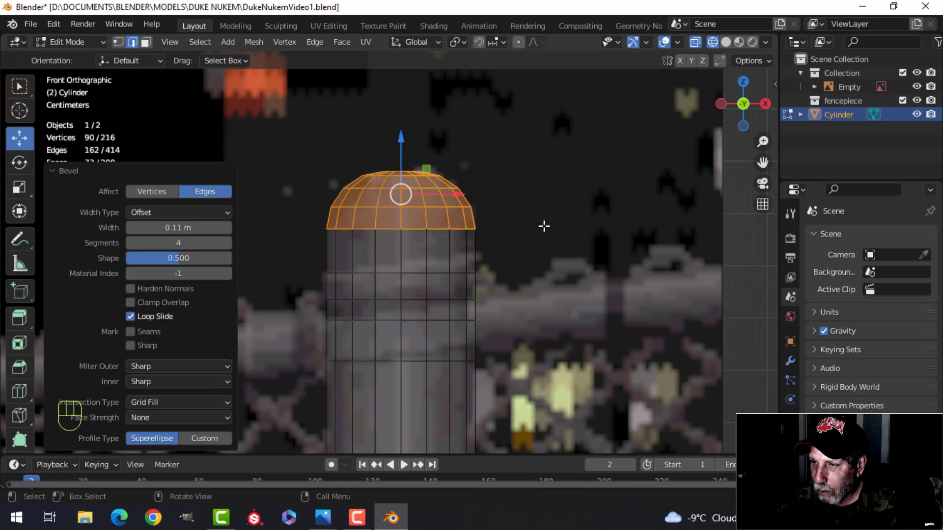
Step: Examine the post's shape and rounded cap from an angle in solid shading
key("alt+a")
middle_click_drag(543, 229, 521, 265)
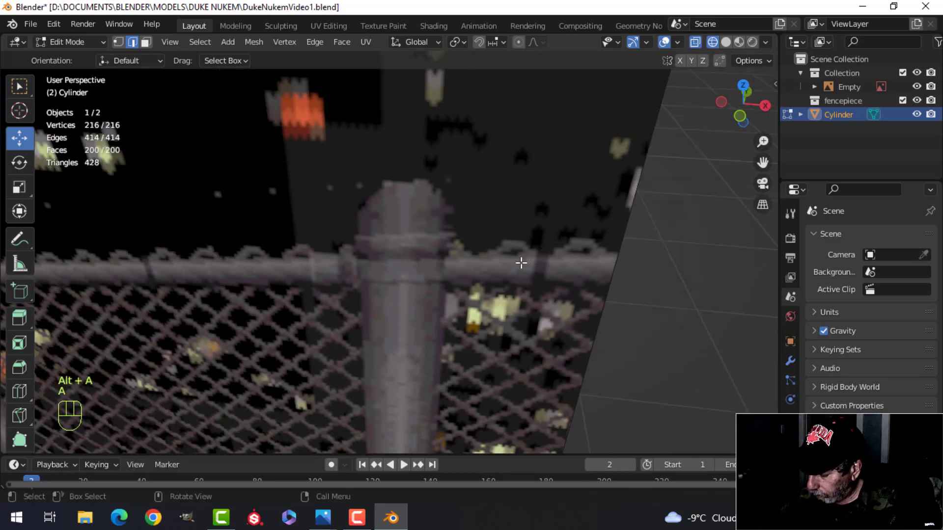
key("KP_Decimal")
key("alt+a")
mouse_move(491, 193)
middle_mouse_down()
mouse_move(461, 189)
mouse_move(449, 216)
mouse_move(495, 147)
mouse_move(497, 202)
mouse_move(463, 173)
mouse_move(465, 255)
middle_mouse_up()
key("z")
left_click(593, 152)
scroll(463, 173, "up", 3)
scroll(458, 204, "up", 2)
mouse_move(458, 204)
middle_mouse_down("shift")
mouse_move(470, 278)
mouse_move(476, 255)
middle_mouse_up("shift")
Step: In front wireframe view, extrude the face loop just below the cap section and fatten it outward into a raised collar
key("KP_1")
key("z")
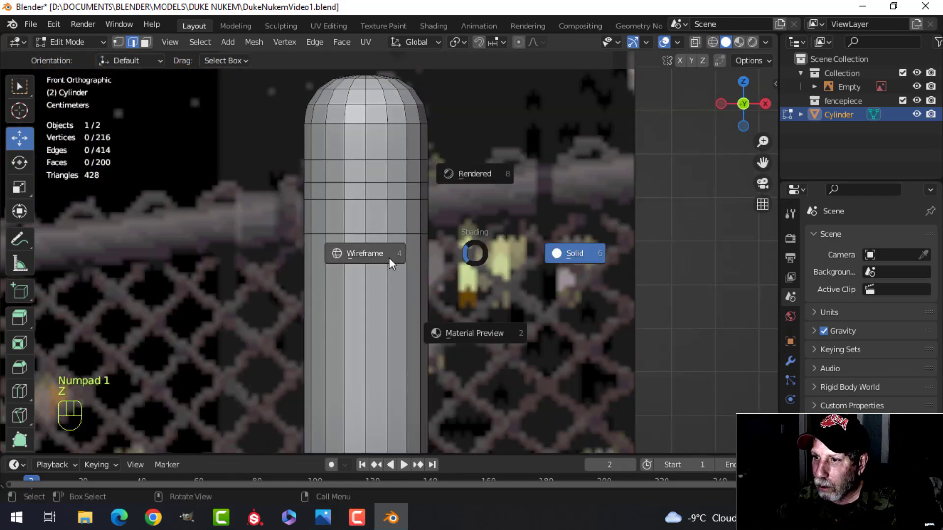
left_click(392, 262)
scroll(415, 200, "up", 2)
middle_click_drag(414, 200, 402, 299, "shift")
scroll(385, 278, "up", 1)
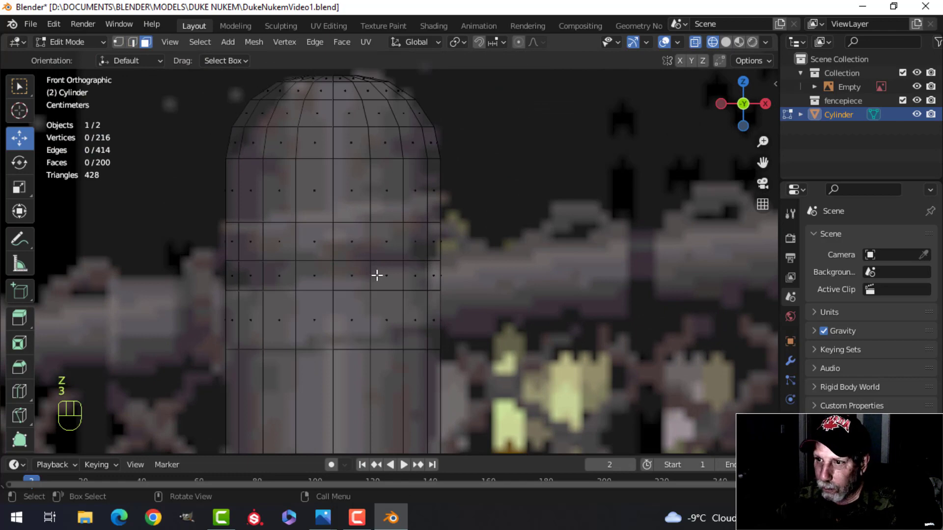
left_click(334, 241, "alt+shift")
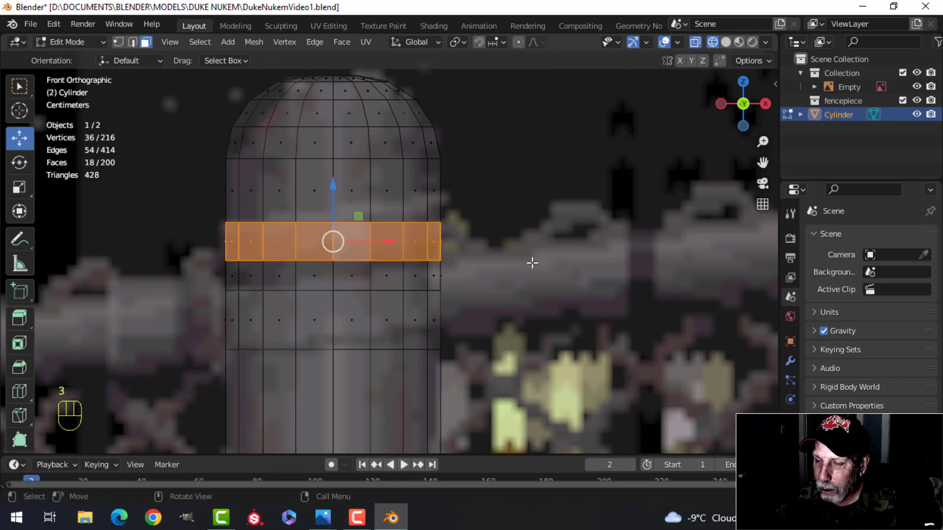
key("e")
right_click(529, 263)
key("alt+s")
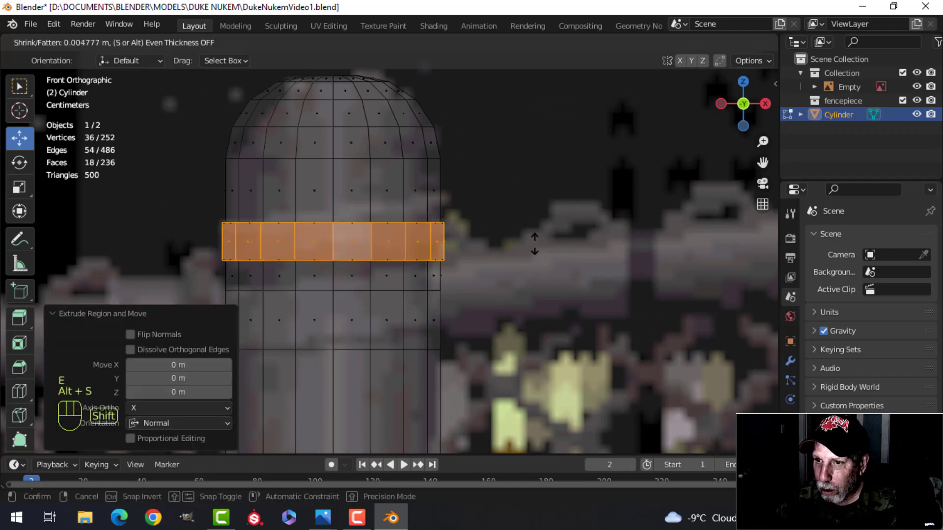
left_click(536, 210, "shift")
Step: Extrude the lower face band beneath the upper collar and fatten it outward about 0.006 m into a second collar
key("alt+a")
middle_click_drag(414, 312, 426, 262, "shift")
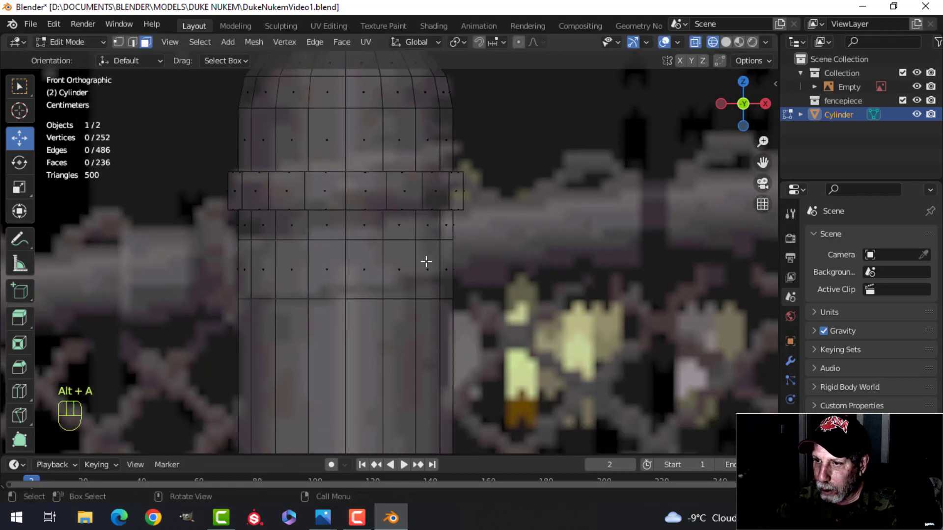
left_click(376, 262, "alt")
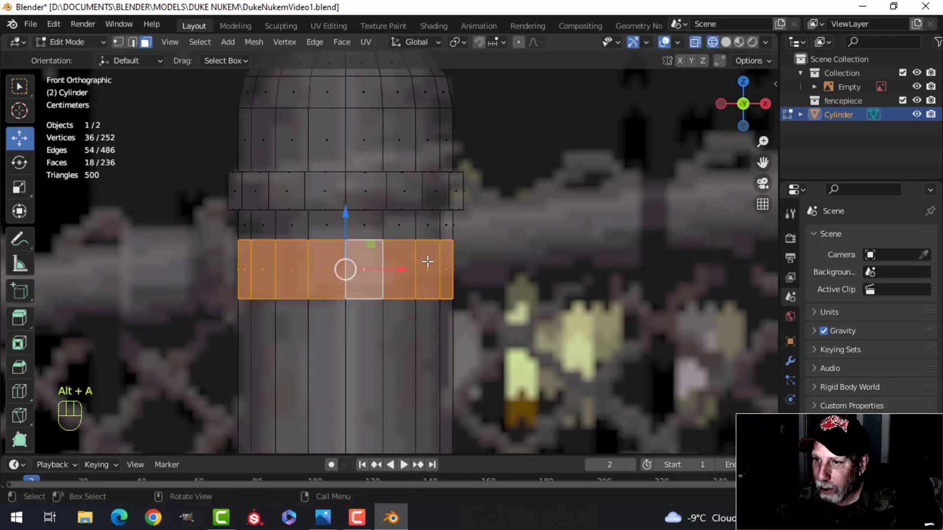
key("e")
right_click(532, 264)
key("alt+s")
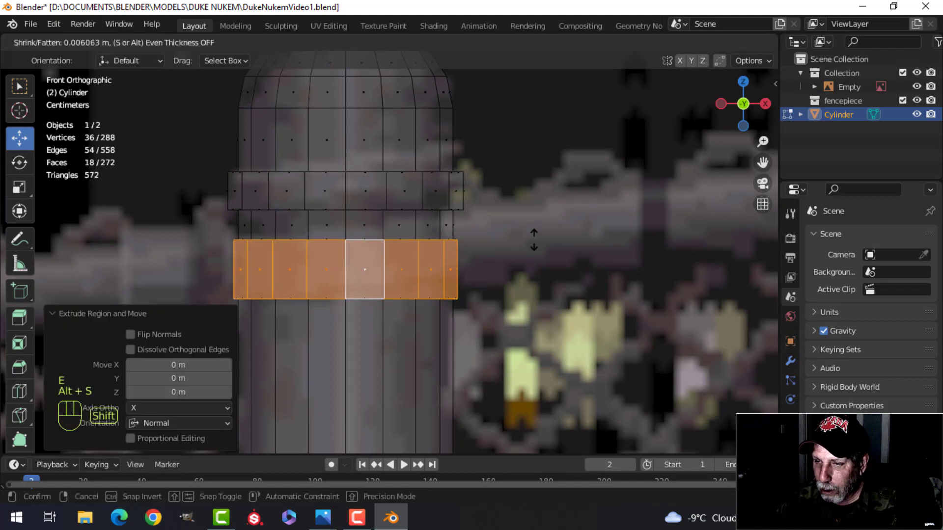
left_click(534, 240, "shift")
key("alt+a")
Step: In solid shading, bevel both outer edge loops of the upper collar about 0.0059 m with 2 segments
key("z")
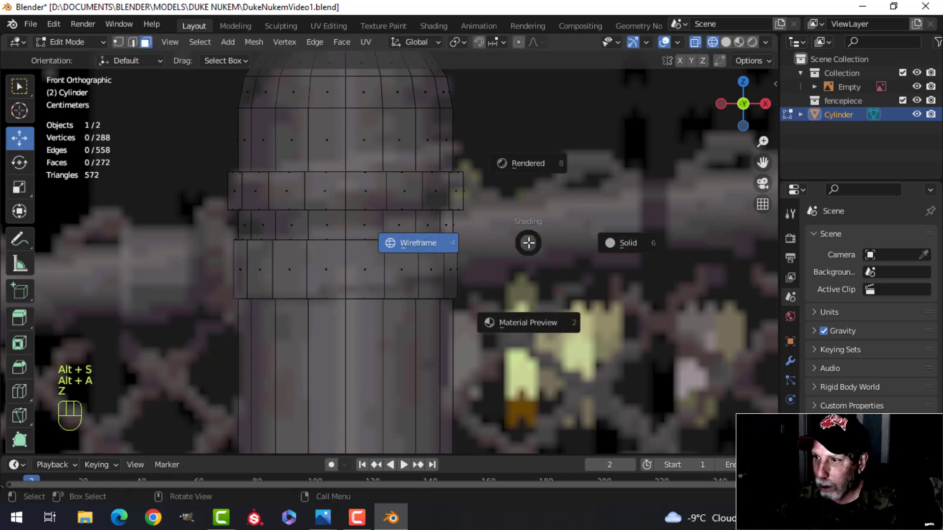
left_click(614, 248)
mouse_move(526, 246)
middle_mouse_down()
mouse_move(452, 293)
mouse_move(495, 281)
mouse_move(491, 306)
mouse_move(486, 278)
middle_mouse_up()
key("2")
scroll(479, 284, "up", 2)
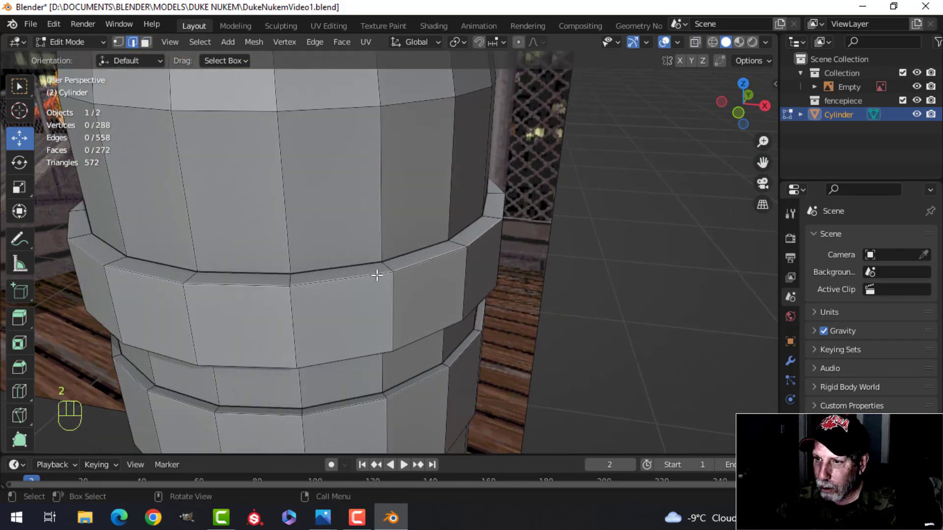
left_click(377, 275, "alt+shift")
left_click(352, 355, "alt+shift")
scroll(457, 316, "up", 2)
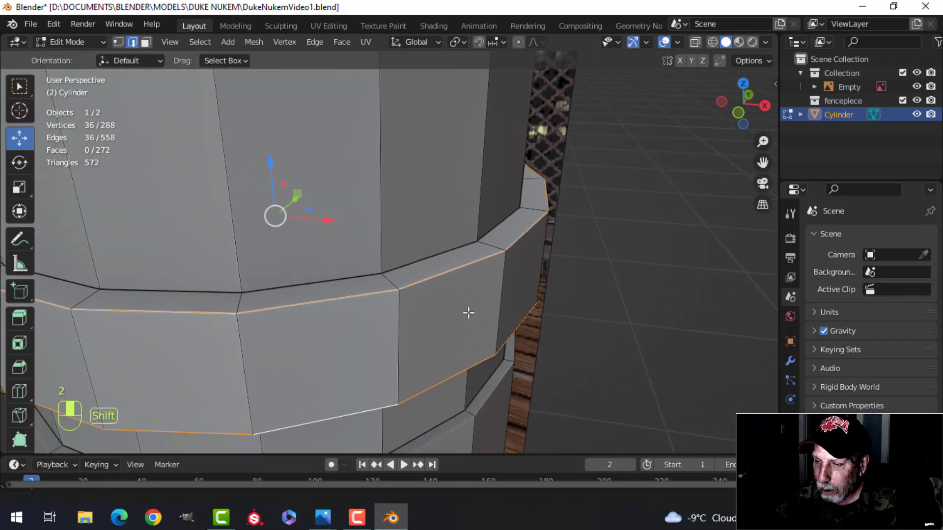
key("ctrl+b")
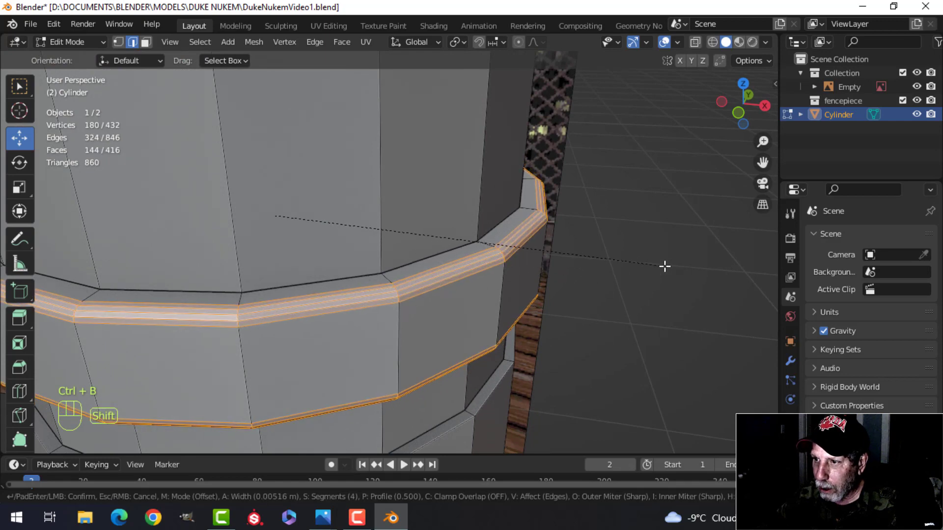
scroll(665, 267, "down", 3)
scroll(678, 258, "up", 1)
left_click(675, 259)
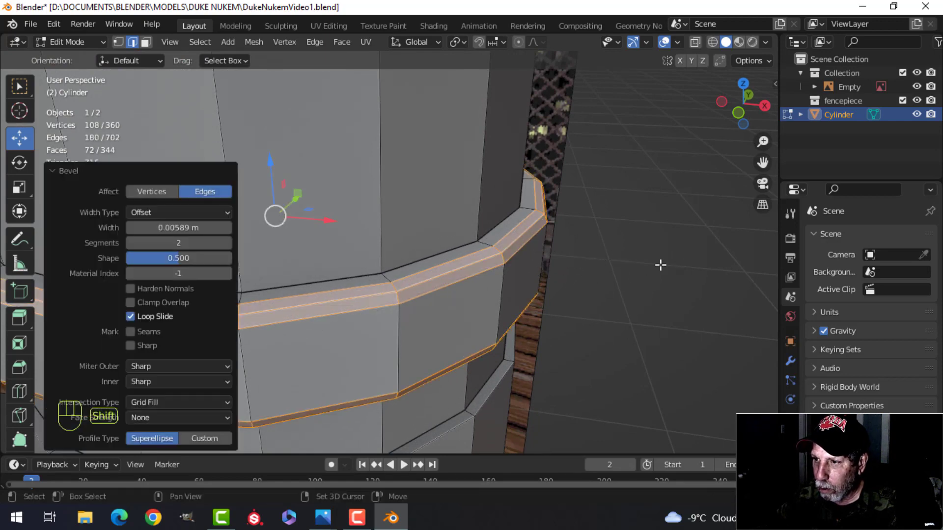
Step: Bevel both outer edge loops of the lower collar about 0.0022 m with 2 segments
key("alt+a")
middle_click_drag(569, 314, 411, 284)
scroll(503, 303, "down", 3)
left_click(411, 281, "alt")
left_click(392, 408, "alt+shift")
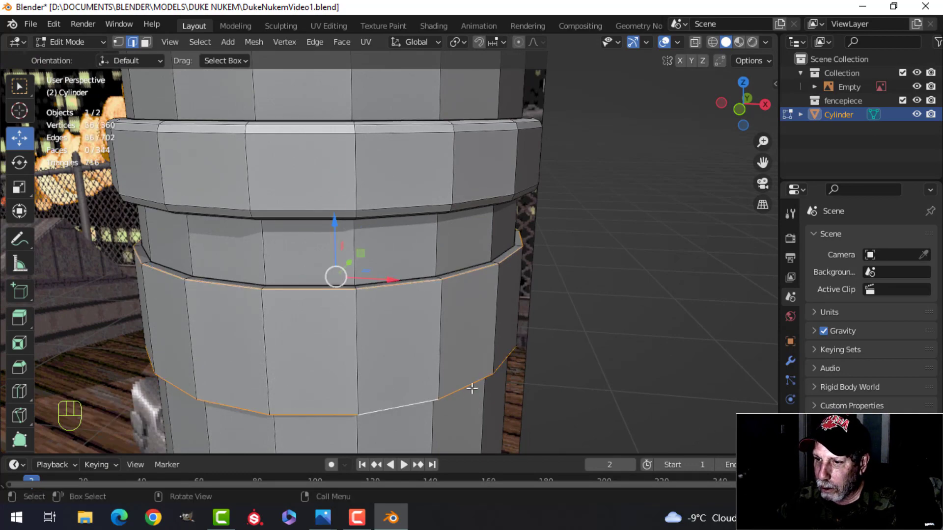
middle_click_drag(473, 385, 472, 328)
scroll(480, 294, "up", 4)
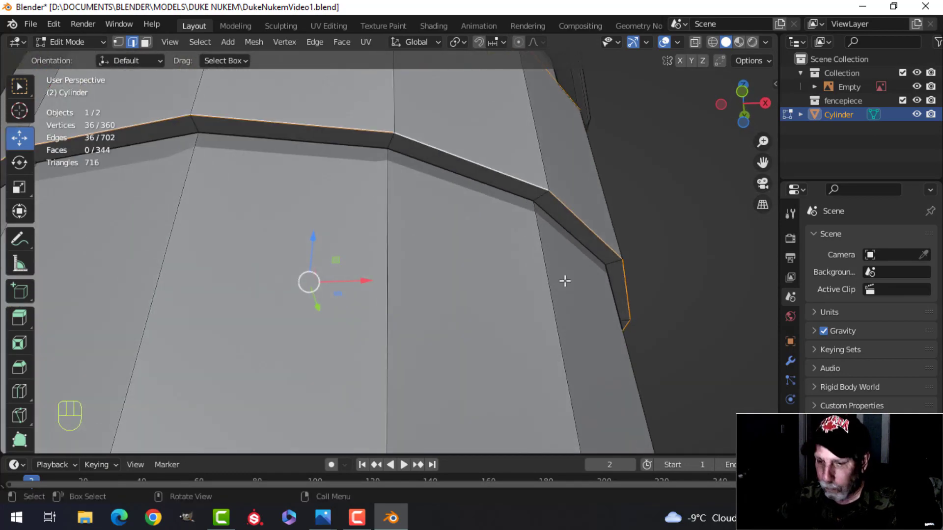
key("ctrl+b")
left_click(547, 280)
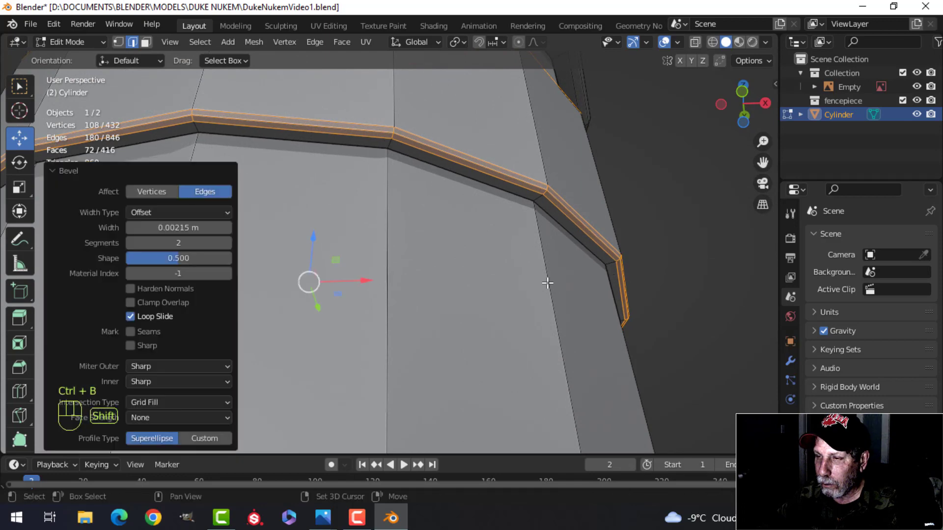
Step: Bevel the lower rim of the post shaft, above the narrower base, about 0.009 m with 2 segments
key("alt+a")
scroll(499, 317, "down", 5)
middle_click_drag(499, 318, 435, 253)
scroll(419, 270, "up", 3)
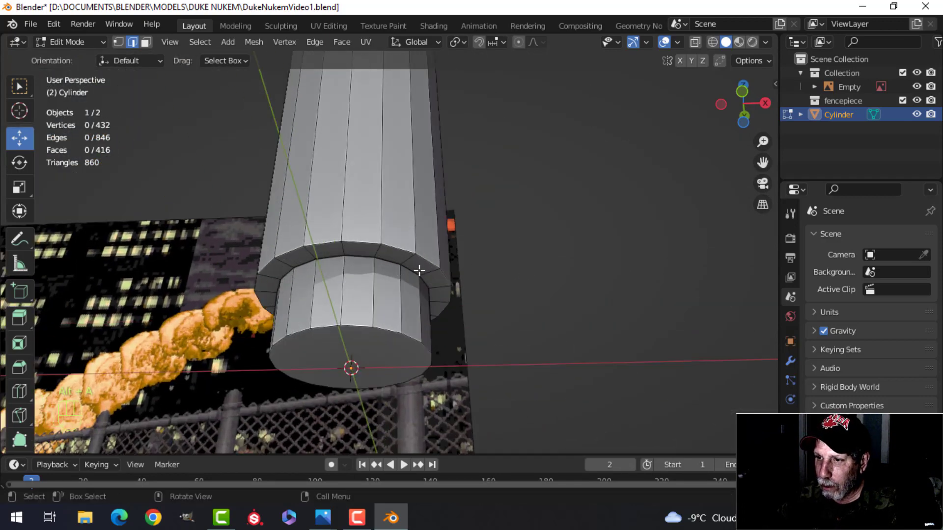
left_click(401, 245, "alt+shift")
key("ctrl+b")
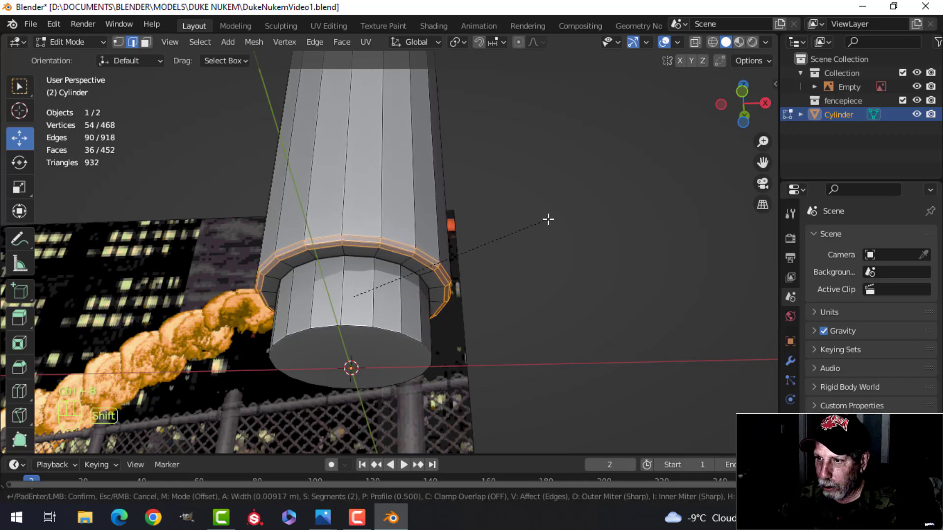
left_click(548, 219)
Step: Delete the bottom face of the post's base
key("alt+a")
key("3")
left_click(389, 359)
key("x")
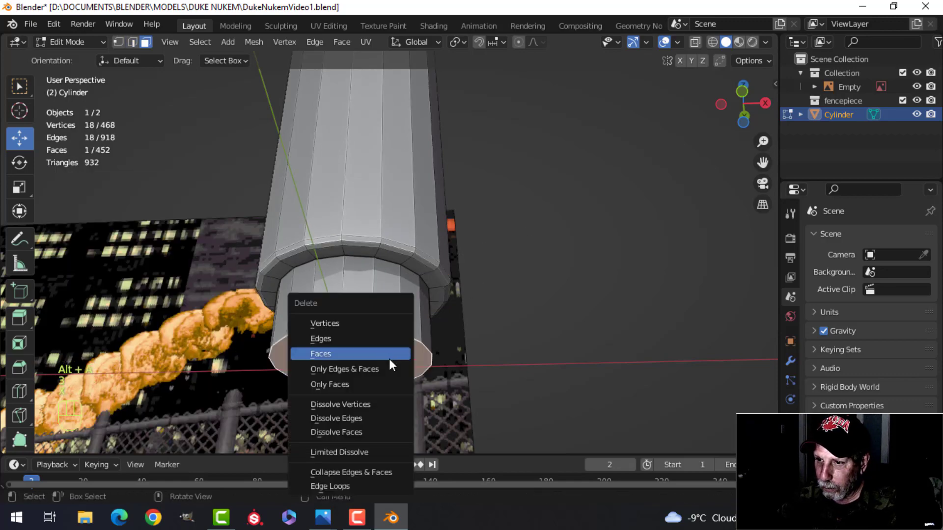
left_click(389, 358)
middle_click_drag(389, 359, 419, 281)
Step: Add a loop cut around the shaft and slide it up against the lower collar, at factor -0.995
key("Tab")
scroll(397, 223, "up", 4)
middle_click_drag(397, 223, 398, 252, "shift")
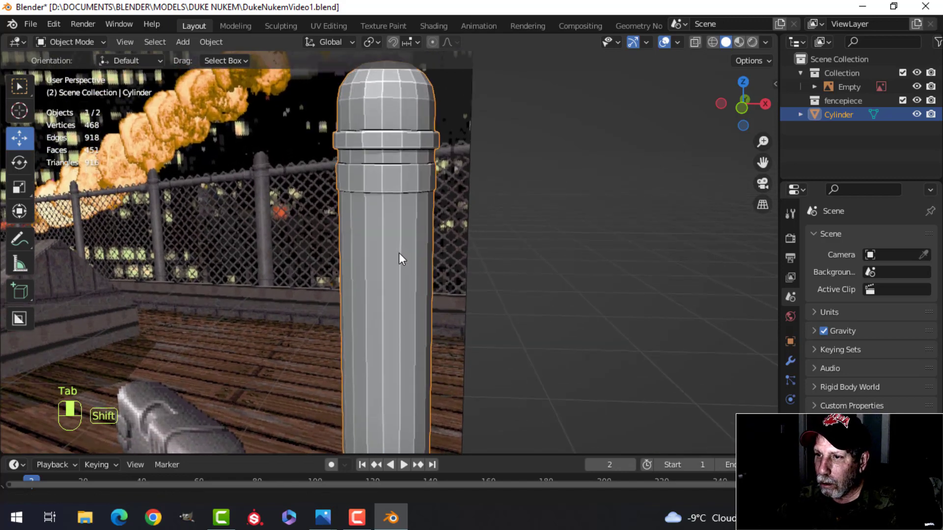
scroll(398, 253, "up", 2)
scroll(399, 252, "down", 5)
key("Tab")
key("ctrl+r")
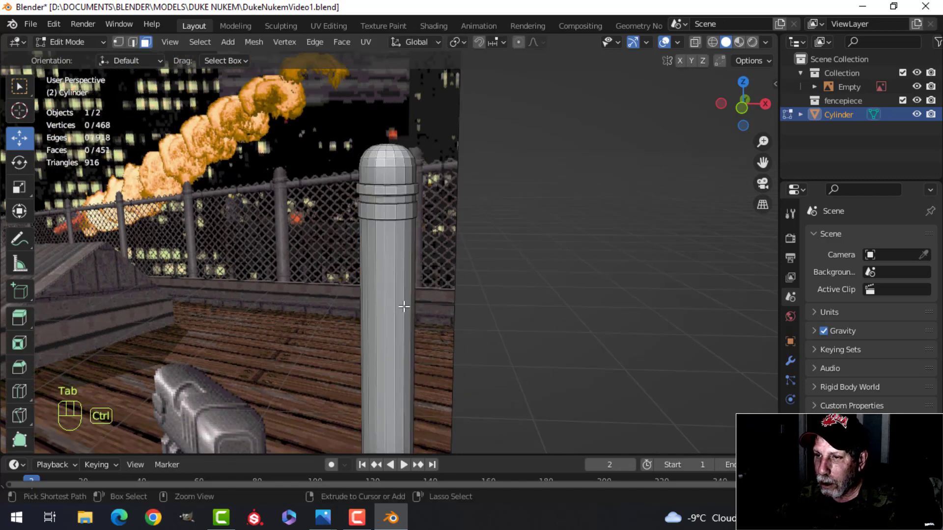
left_click(398, 307)
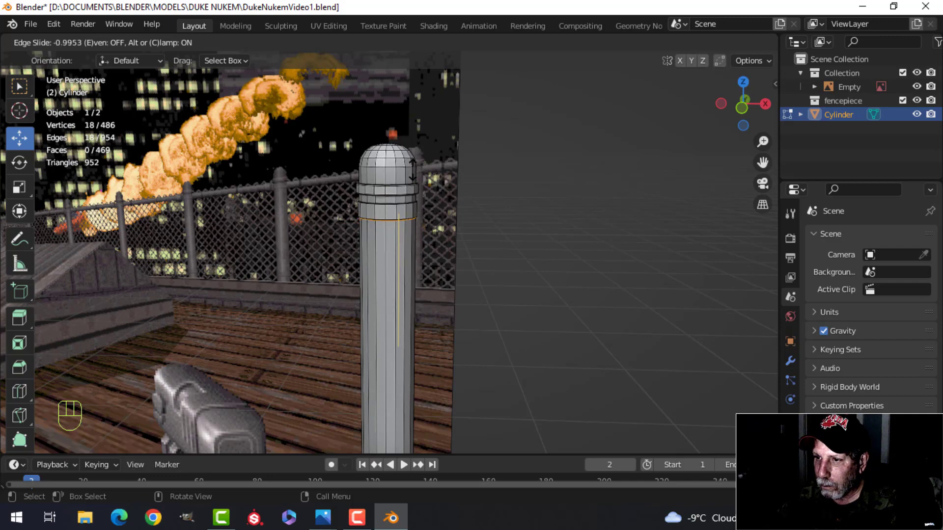
left_click(412, 171)
Step: Add two loop cuts in the groove between the collars, at slide factors -0.909 and 0.714
scroll(440, 223, "up", 6)
middle_click_drag(442, 227, 443, 329, "shift")
scroll(427, 229, "up", 6)
scroll(430, 186, "down", 6)
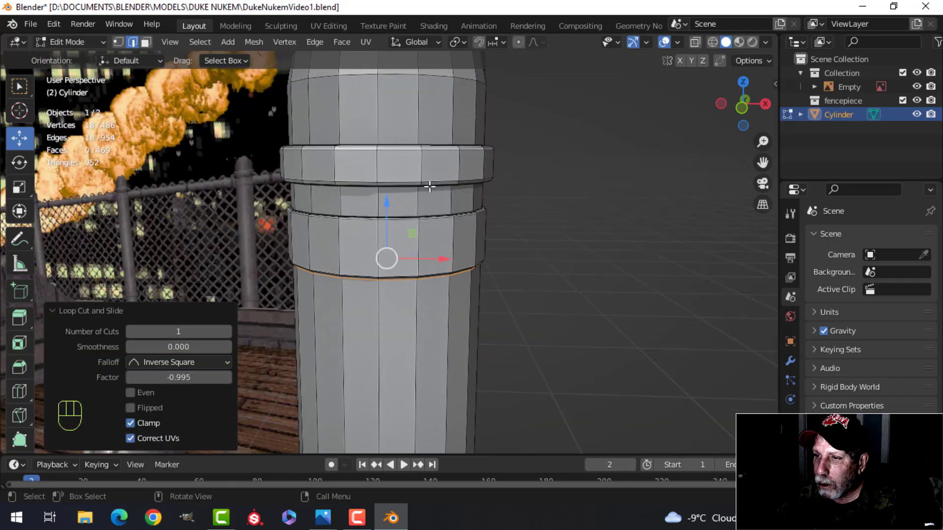
key("ctrl+r")
left_click(420, 197)
left_click(420, 190)
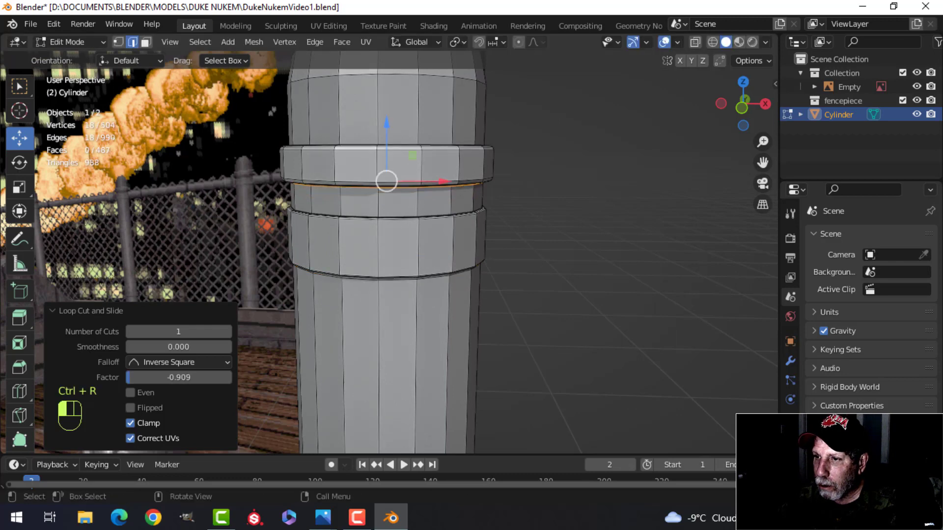
key("ctrl+r")
left_click(416, 196)
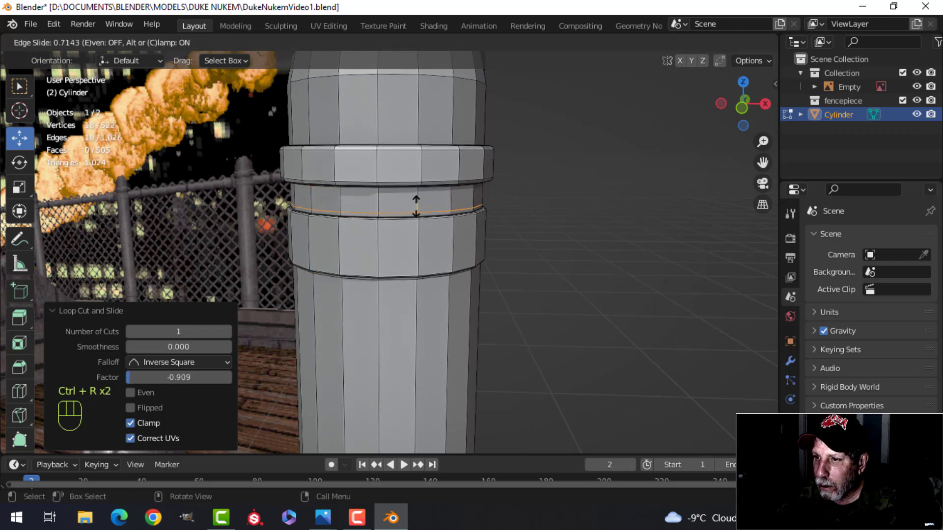
left_click(417, 206)
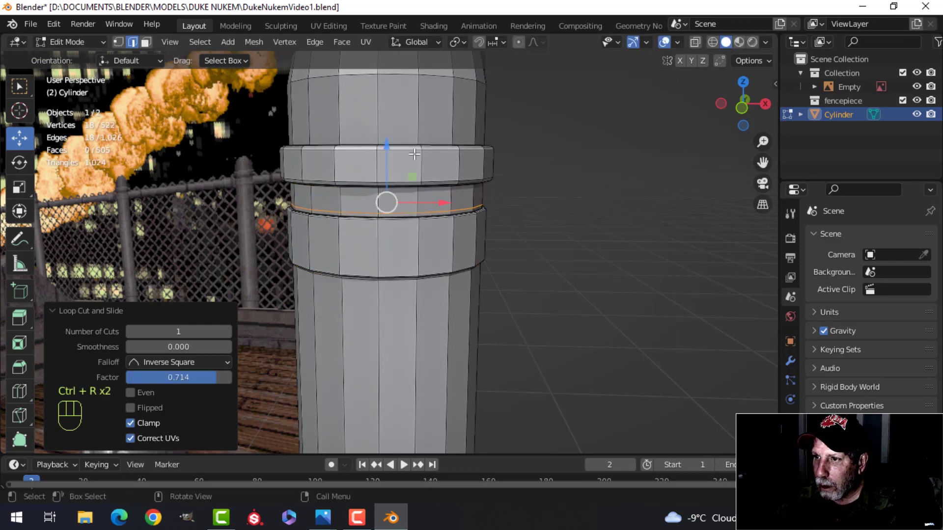
Step: Add a loop cut to the cap's straight section just above the upper collar, at slide factor 0.880
key("ctrl+r")
left_click(421, 129)
left_click(420, 158)
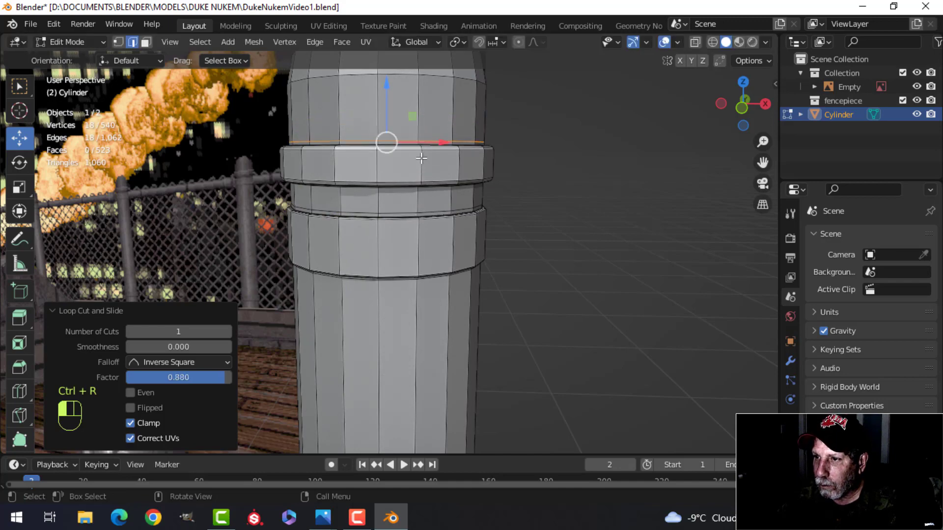
Step: Shade the whole post smooth in Object Mode and check its surface
key("Tab")
right_click(397, 198)
left_click(396, 190)
scroll(423, 214, "down", 5)
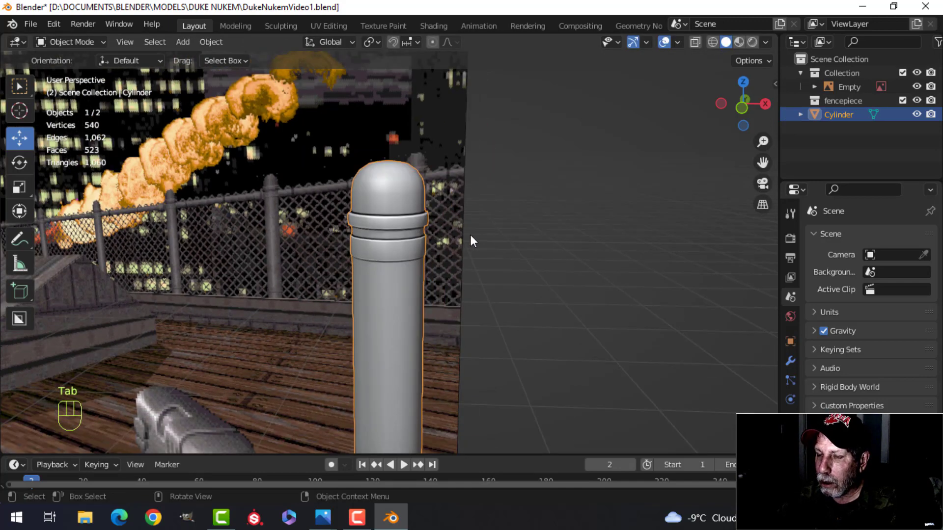
key("alt+a")
mouse_move(477, 218)
middle_mouse_down()
mouse_move(480, 195)
mouse_move(471, 210)
middle_mouse_up()
scroll(448, 222, "up", 3)
Step: Add two loop cuts to the lower collar near its upper and lower edges, at slide factors -0.829 and 0.789
left_click(401, 217)
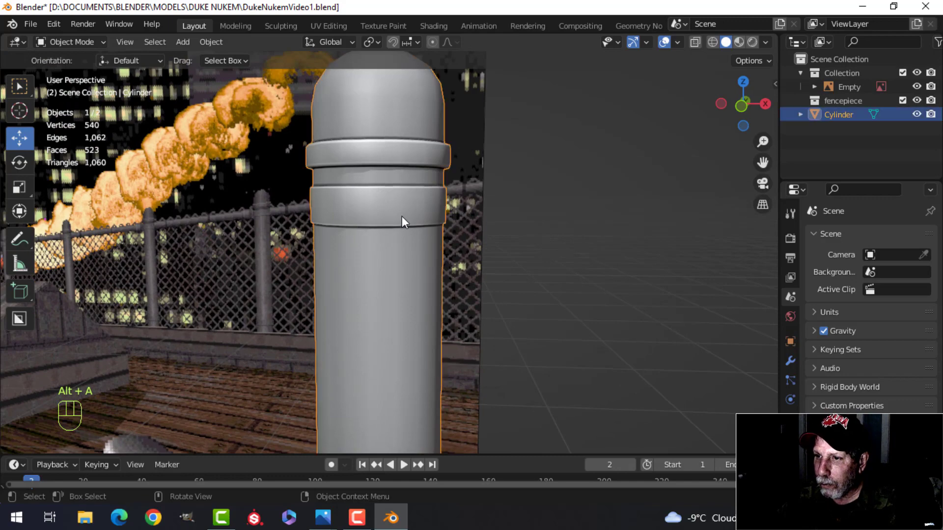
key("Tab")
scroll(404, 229, "up", 4)
key("alt+a")
scroll(382, 190, "down", 2)
middle_click_drag(388, 209, 393, 248, "shift")
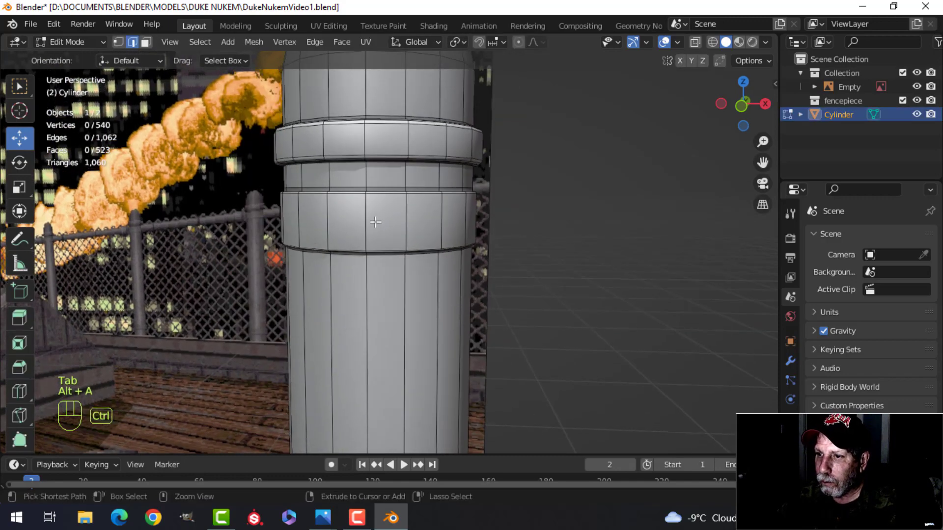
key("ctrl+r")
left_click(375, 217)
left_click(371, 217)
key("ctrl+r")
left_click(370, 222)
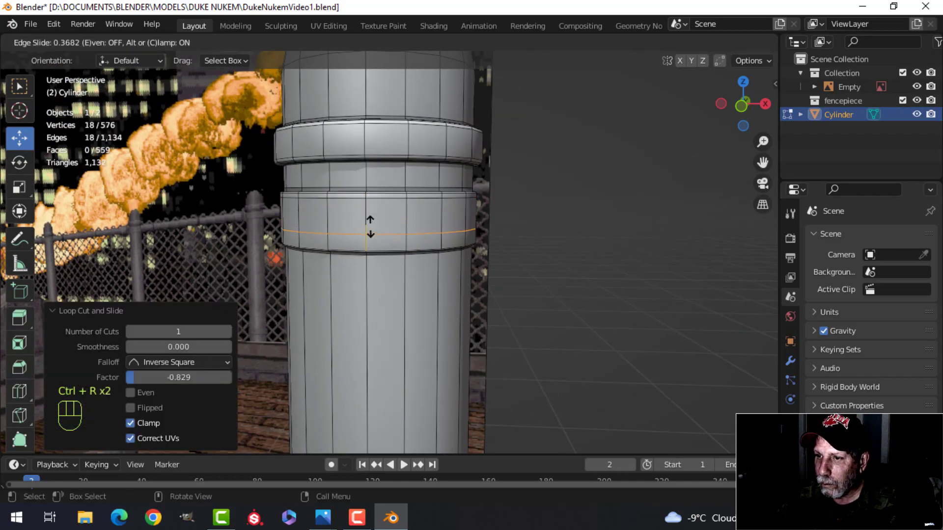
left_click(371, 240)
middle_click_drag(378, 234, 373, 343, "shift")
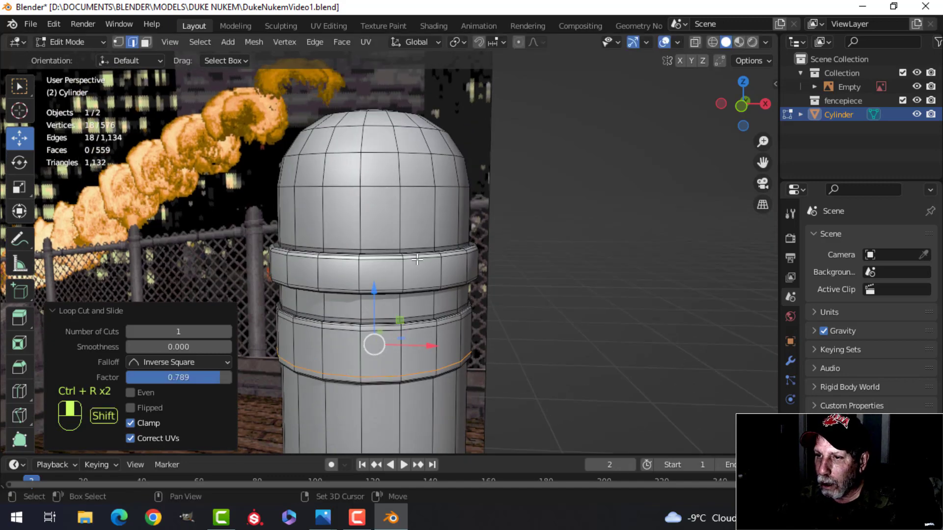
scroll(366, 394, "up", 3)
key("Tab")
scroll(454, 253, "down", 5)
Step: In front view, duplicate the post and move the copy about -1.96 m along X, onto the neighbouring reference post
key("alt+a")
mouse_move(482, 258)
middle_mouse_down()
mouse_move(470, 208)
mouse_move(451, 261)
mouse_move(448, 241)
mouse_move(464, 251)
mouse_move(460, 315)
mouse_move(450, 314)
mouse_move(448, 240)
mouse_move(465, 269)
mouse_move(520, 269)
mouse_move(538, 236)
mouse_move(481, 271)
mouse_move(471, 267)
middle_mouse_up()
left_click(462, 241)
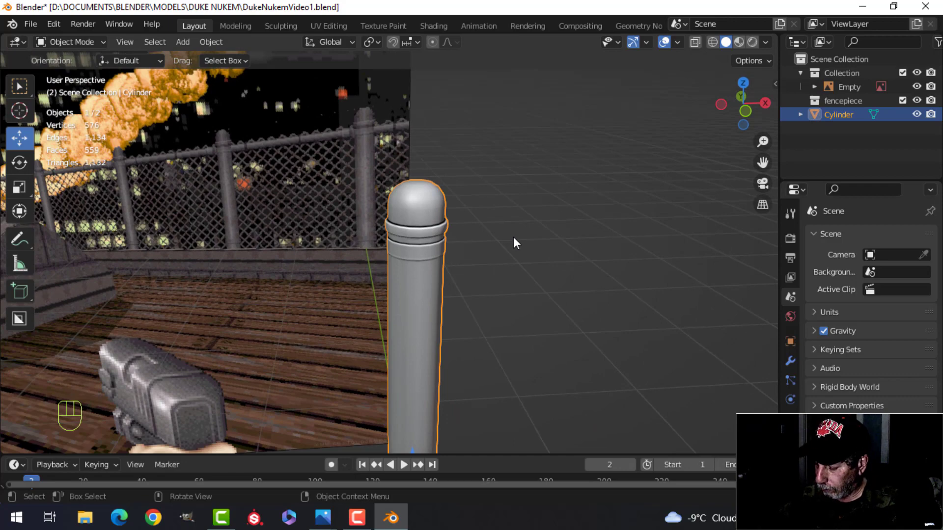
key("KP_1")
key("a")
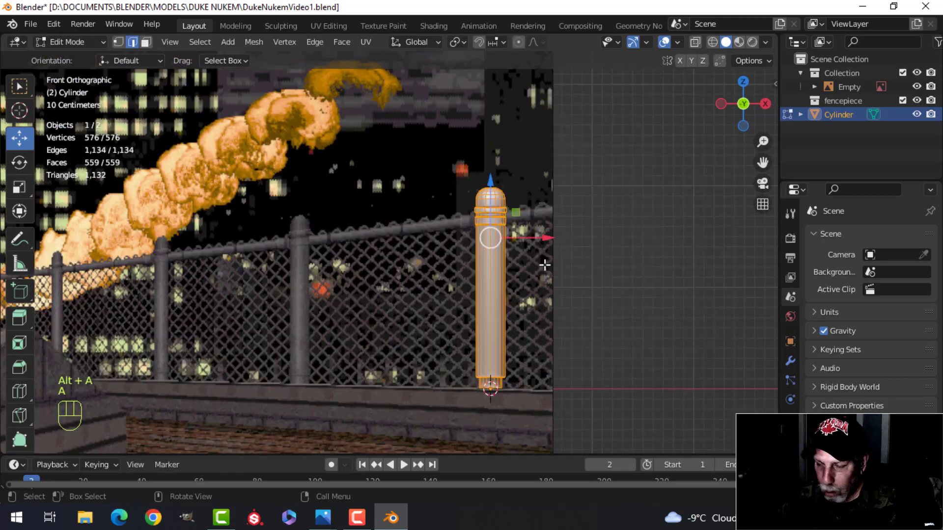
key("Tab")
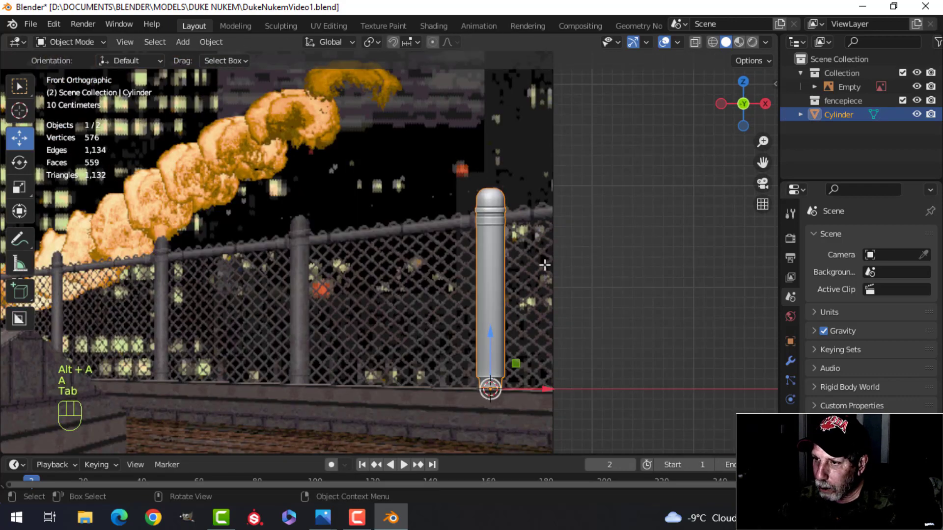
key("shift+d")
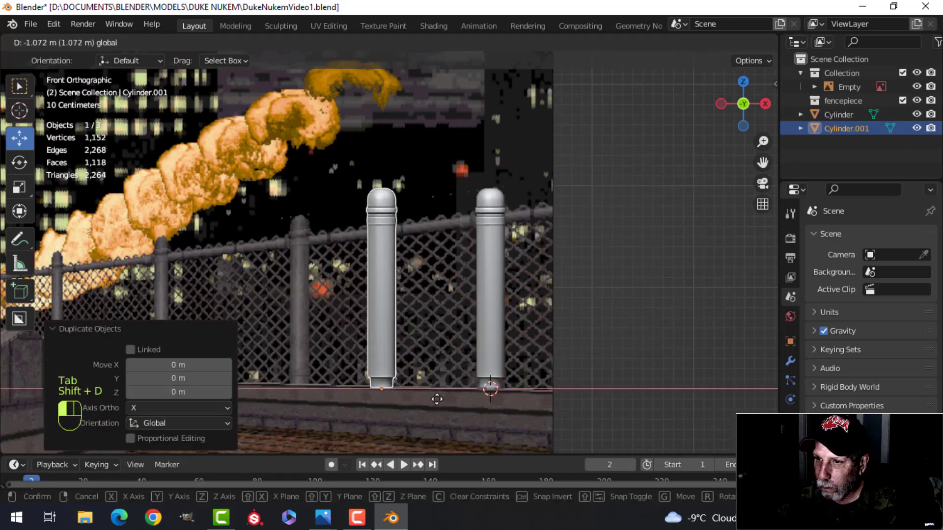
left_click(350, 405)
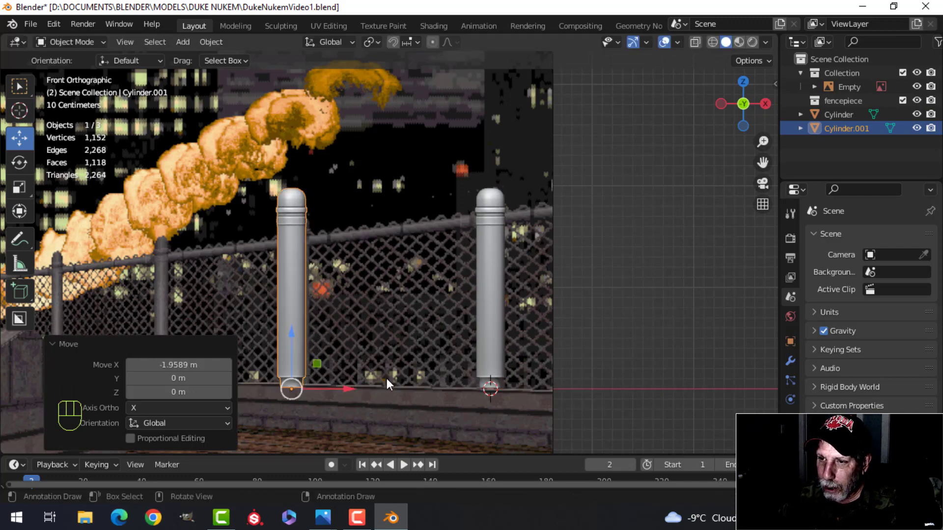
Step: Select all geometry of both posts in Edit Mode and snap the 3D cursor to the midpoint between them
key("alt+a")
mouse_move(479, 329)
middle_mouse_down()
mouse_move(426, 358)
mouse_move(328, 354)
mouse_move(370, 309)
mouse_move(517, 335)
mouse_move(462, 354)
mouse_move(485, 336)
mouse_move(475, 336)
middle_mouse_up()
scroll(475, 336, "up", 2)
scroll(473, 336, "down", 1)
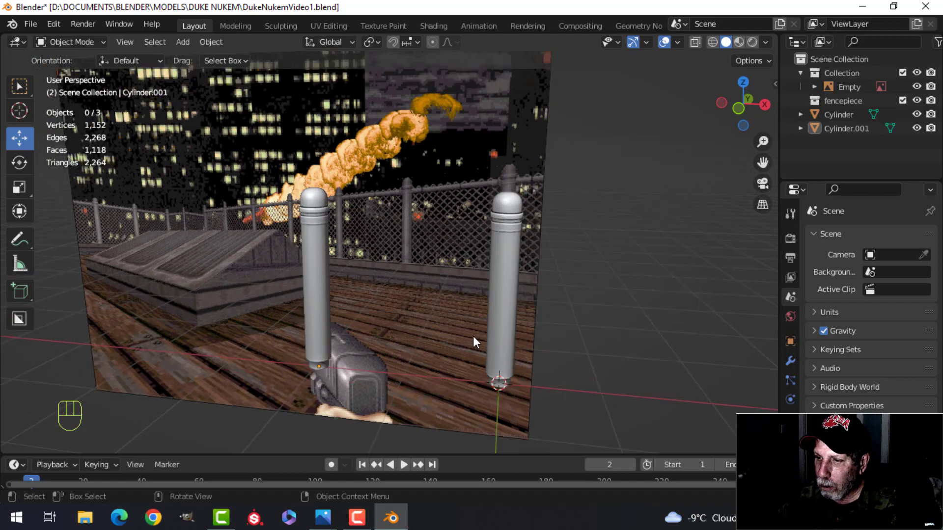
middle_click_drag(505, 285, 506, 271, "shift")
left_click(506, 271)
left_click(323, 264, "shift")
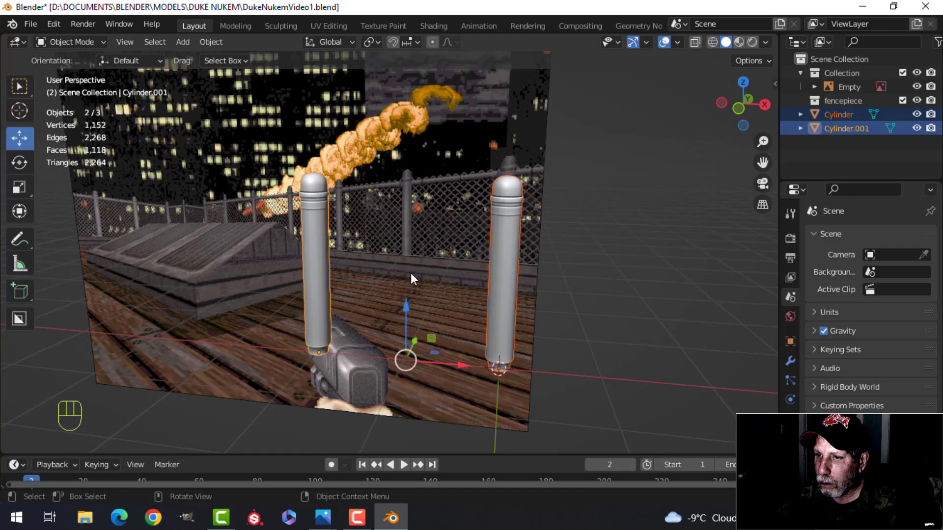
key("Tab")
key("shift+s")
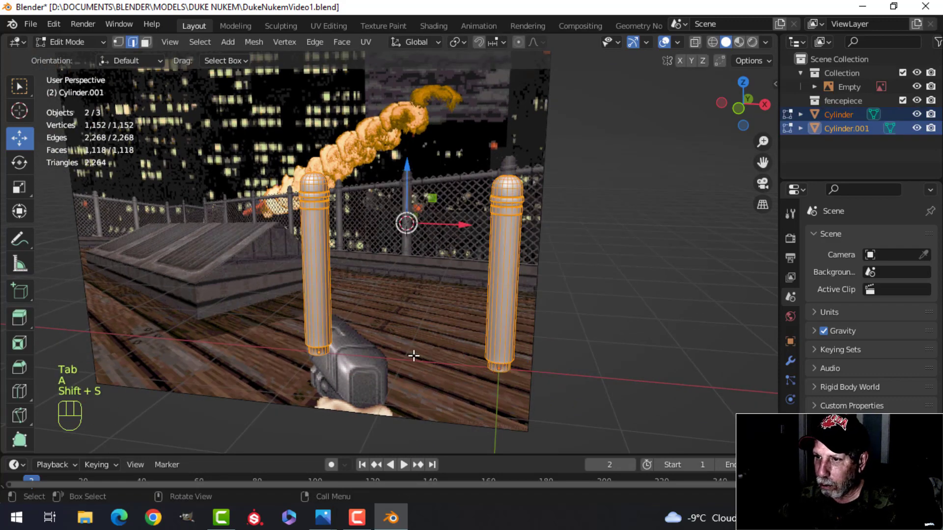
Step: In Object Mode, add a cylinder at the 3D cursor with 16 vertices and the cap fill type set to Nothing
key("Tab")
scroll(441, 277, "up", 1)
scroll(444, 270, "up", 2)
key("alt+a")
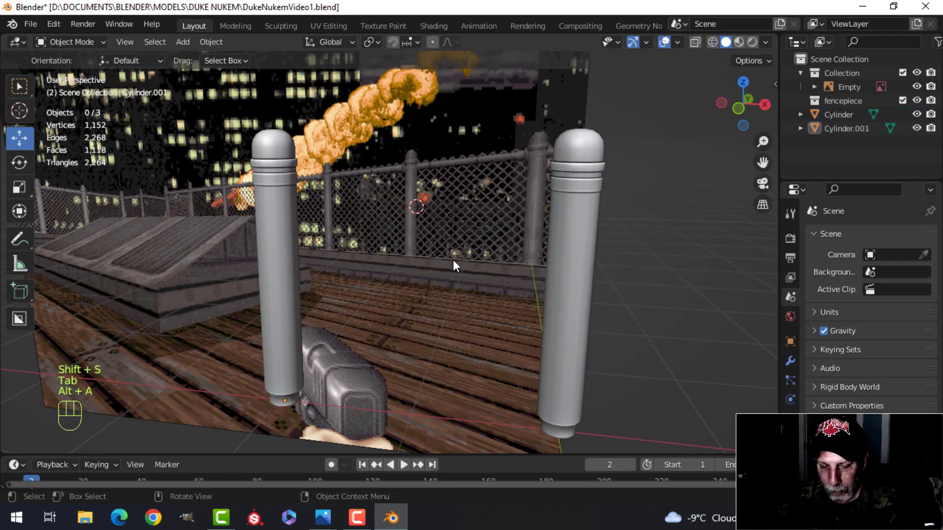
key("shift+a")
mouse_move(431, 222)
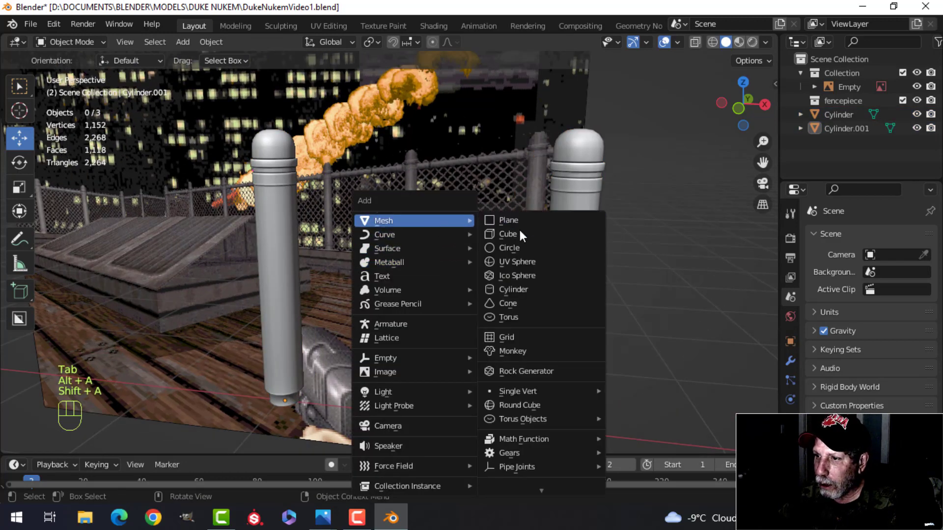
left_click(518, 289)
left_click(216, 276)
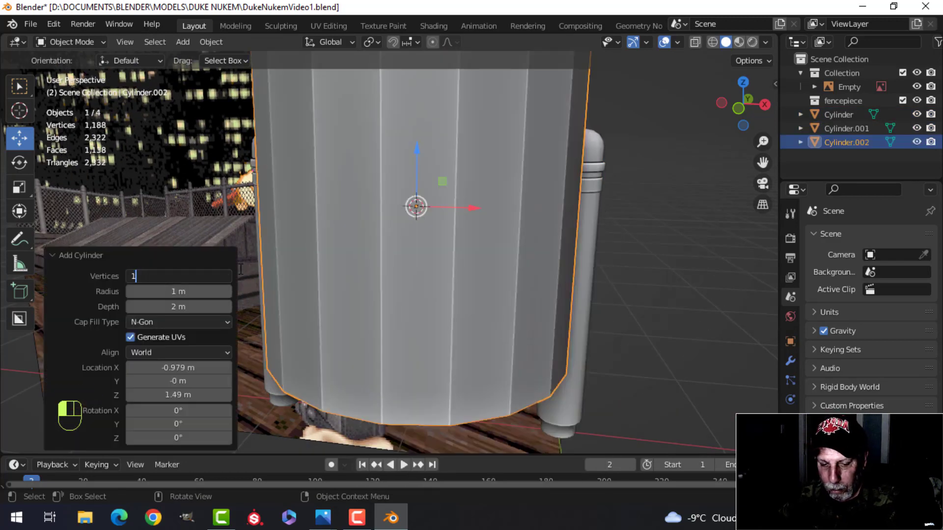
type("16")
key("Return")
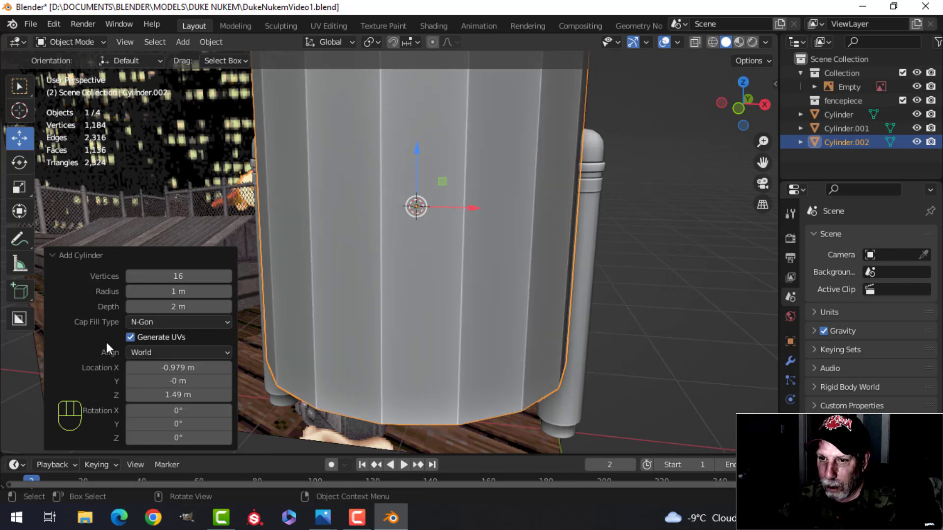
left_click(149, 322)
left_click(142, 338)
scroll(428, 284, "down", 3)
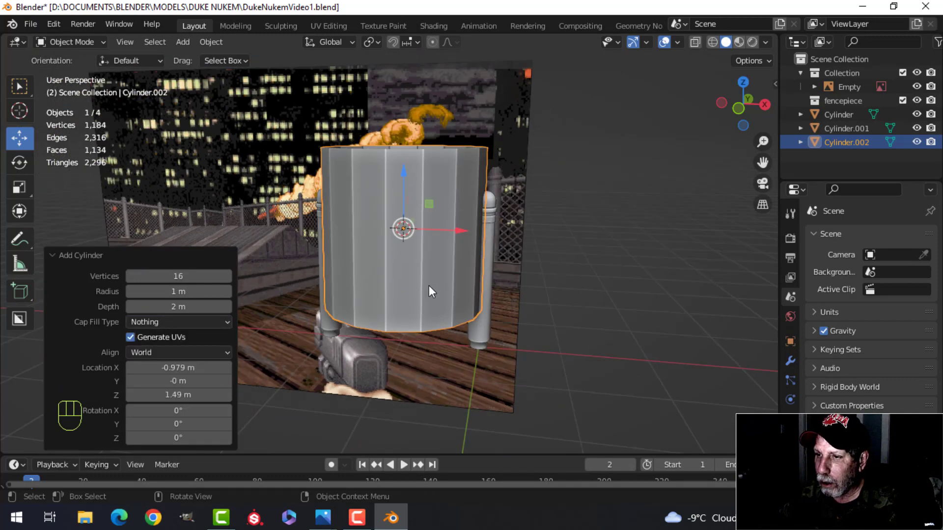
Step: In Edit Mode, scale the new cylinder uniformly down to about 0.073 of its size
scroll(442, 280, "up", 2)
key("Tab")
key("s")
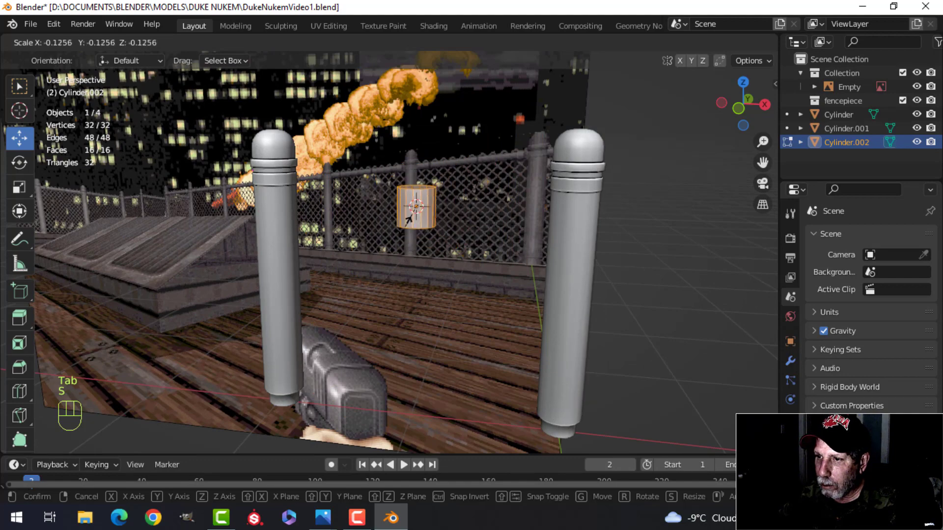
left_click(414, 209)
Step: In front view, rotate the small cylinder 90° about the Y axis so it runs horizontally
key("KP_1")
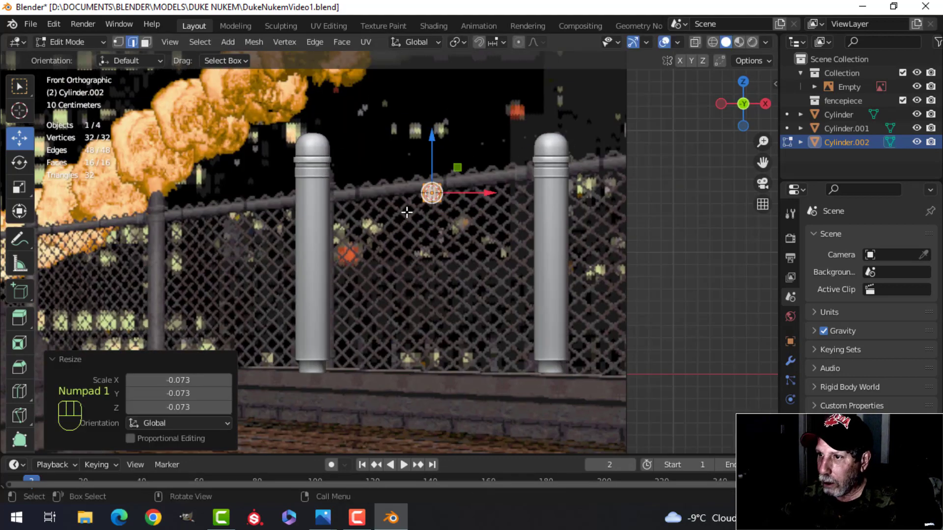
scroll(406, 212, "up", 4)
scroll(432, 193, "down", 1)
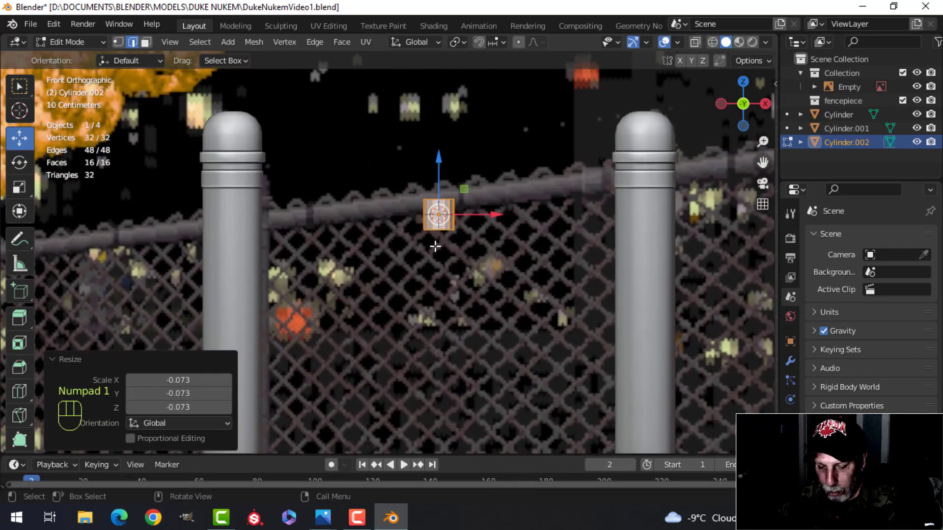
key("r")
key("y")
key("9")
key("0")
left_click(435, 246)
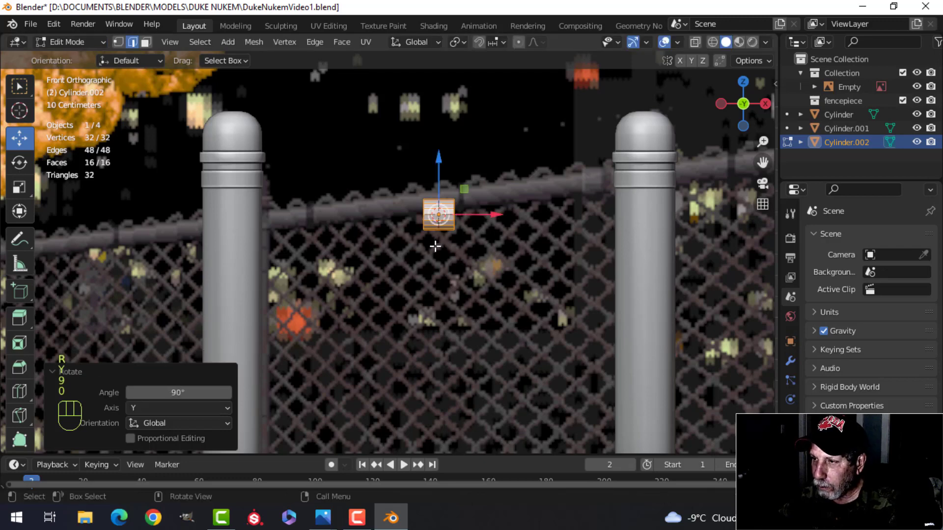
Step: Raise the horizontal cylinder about 0.062 m along Z and scale it uniformly to about 0.72
scroll(432, 236, "up", 2)
left_click_drag(464, 153, 461, 131)
key("s")
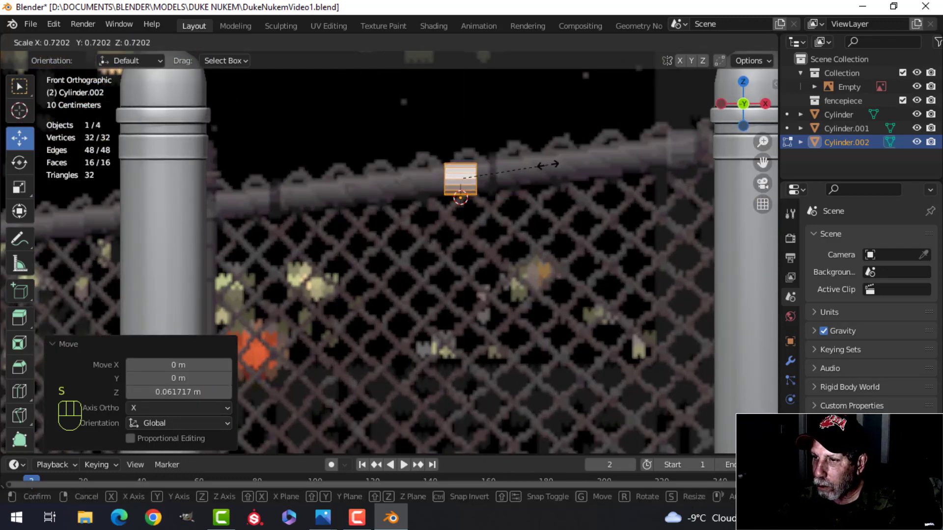
left_click(547, 164)
Step: Scale the cylinder about 16.685 along X so it spans between the two posts as a rail
scroll(540, 207, "down", 2)
key("s")
key("x")
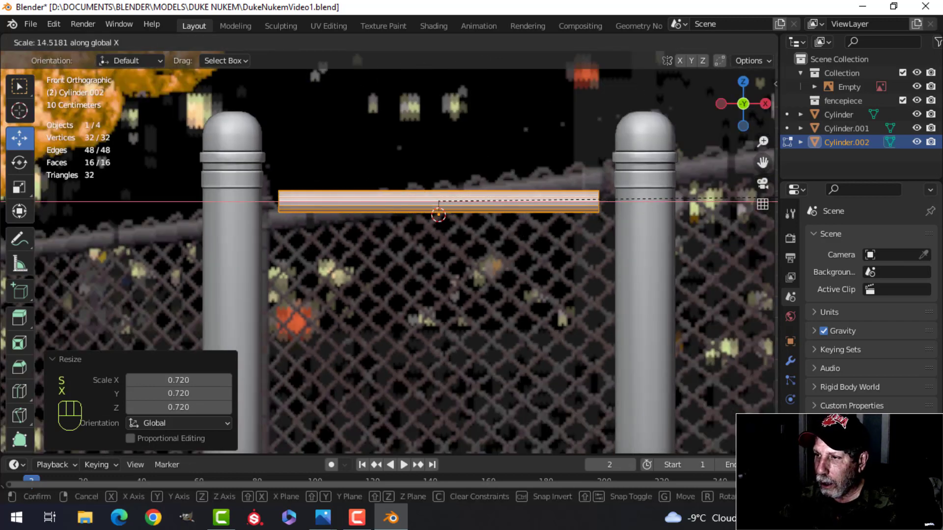
left_click(277, 195)
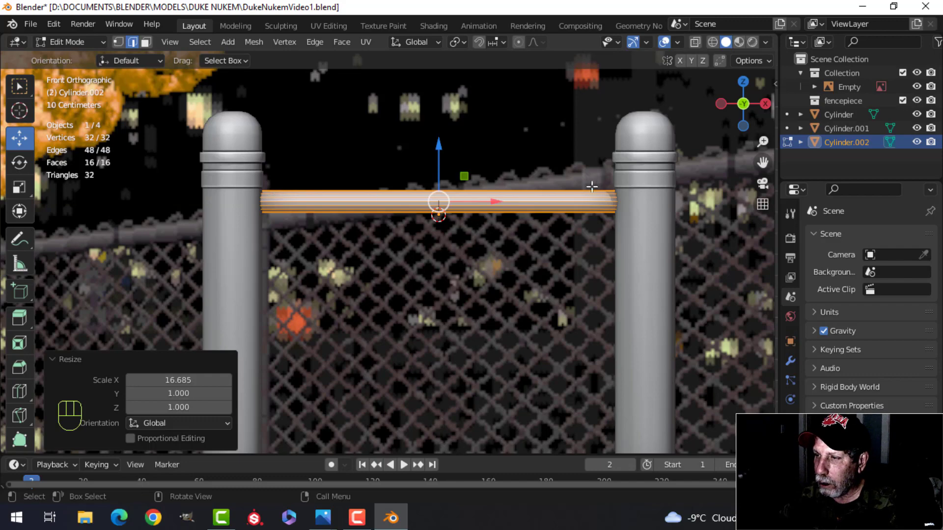
Step: Examine how the top rail joins the fence posts in the duke-nukem-3d-02-big.png reference in Photos, and return to Blender
middle_click_drag(591, 187, 427, 255, "shift")
scroll(693, 157, "up", 3)
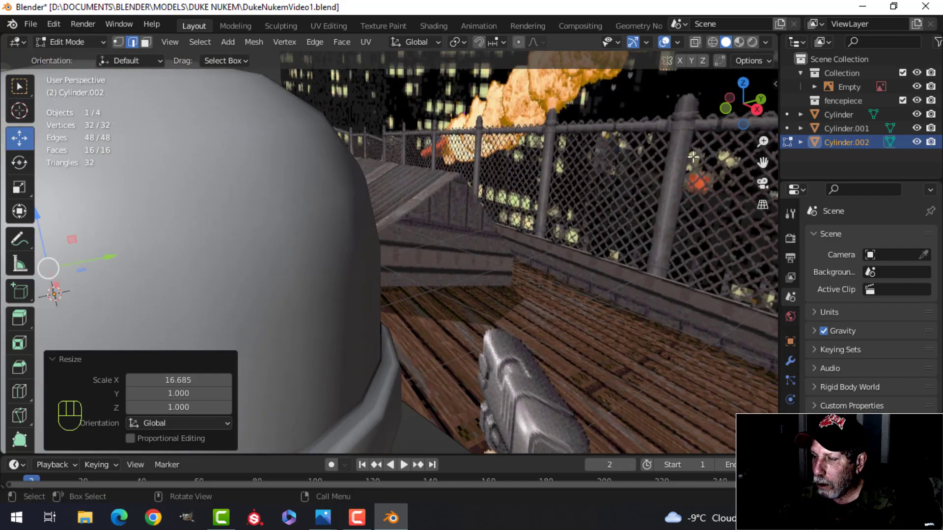
middle_click_drag(693, 157, 319, 229, "shift")
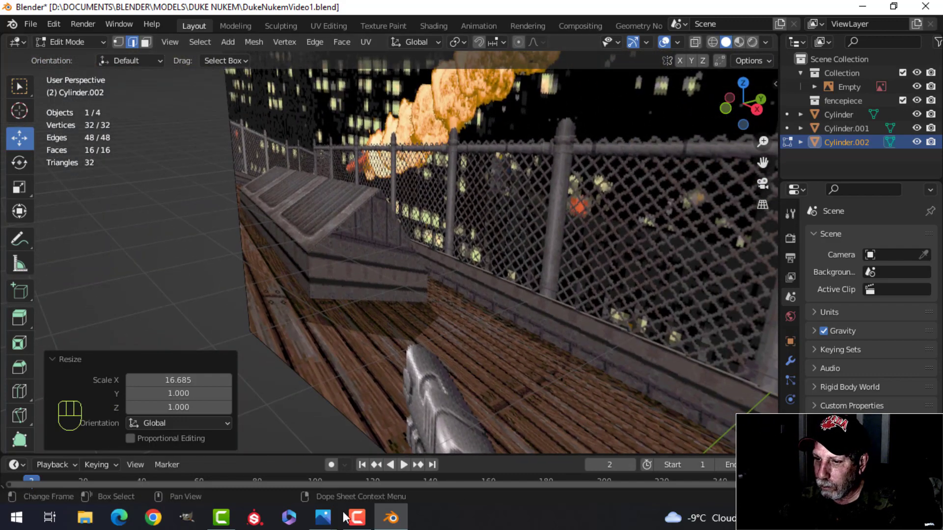
left_click(327, 524)
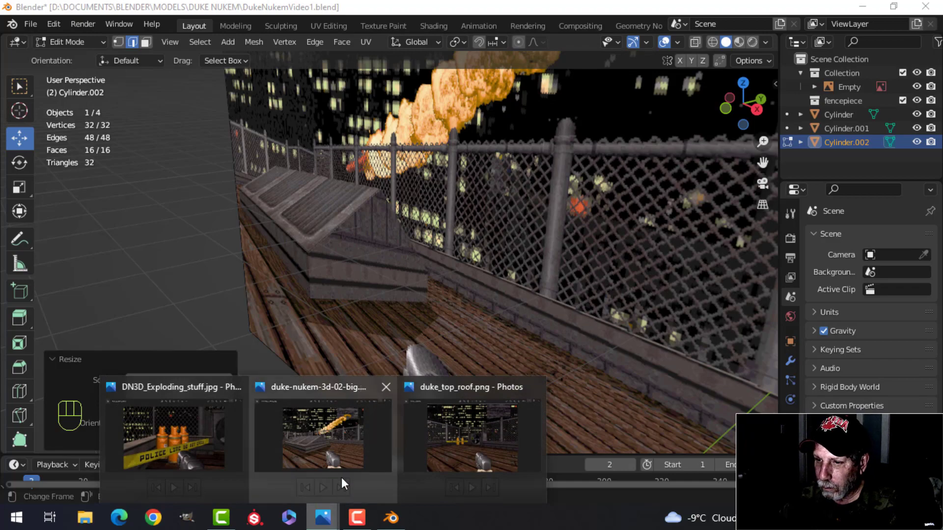
left_click(345, 426)
scroll(638, 226, "up", 3)
scroll(678, 206, "up", 5)
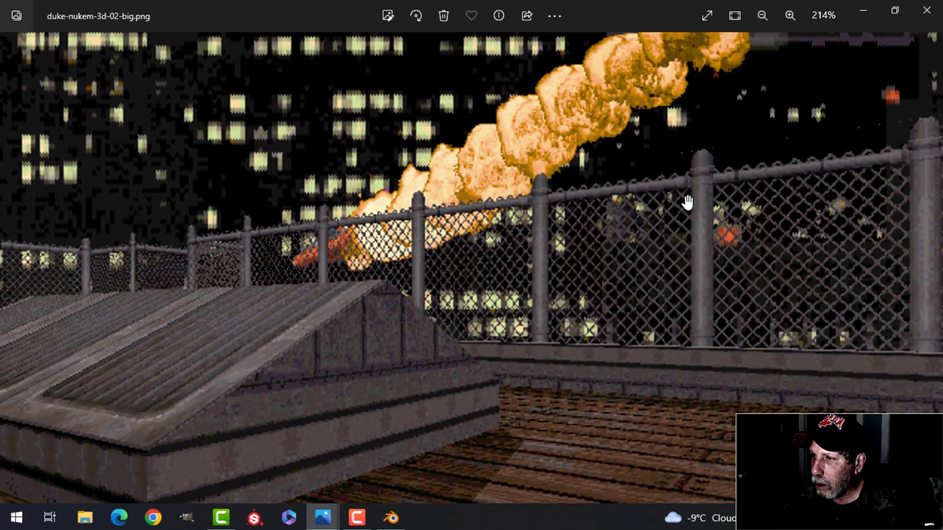
scroll(689, 160, "up", 2)
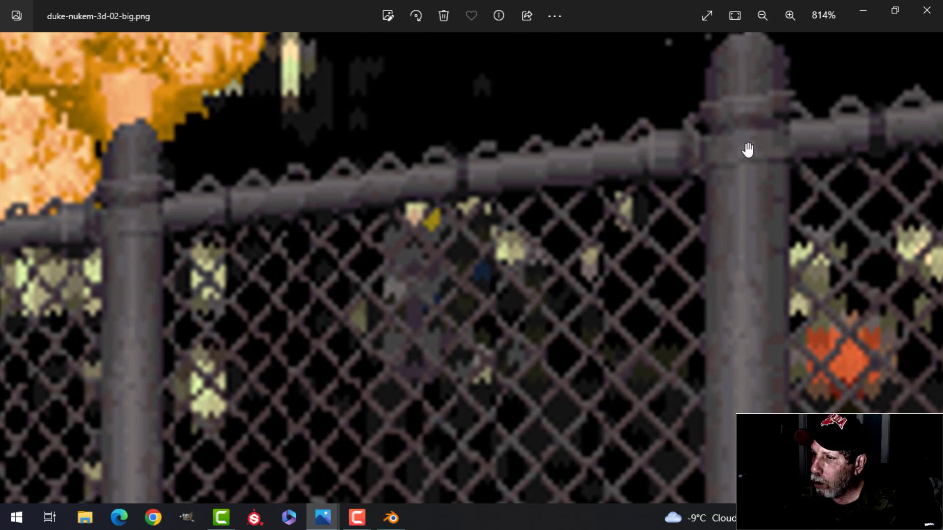
left_click(391, 517)
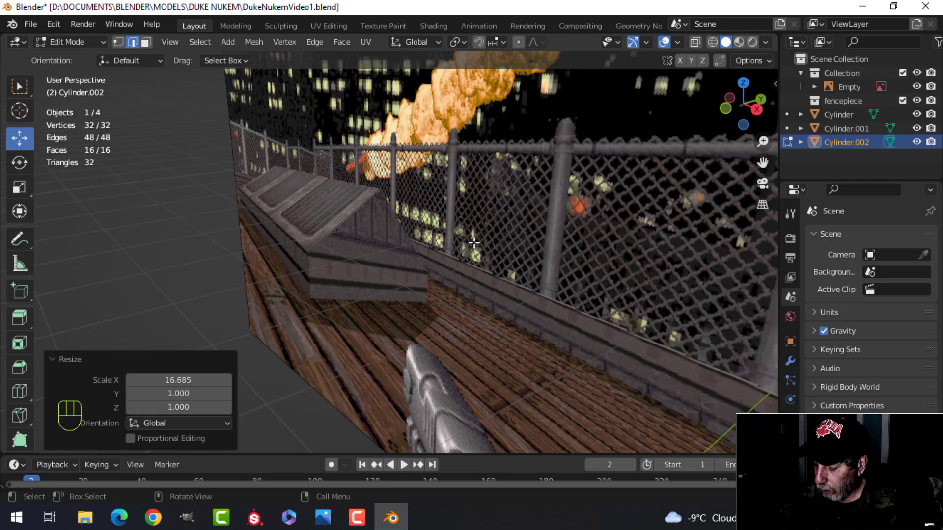
Step: Move the rail up about 0.099 m along Z to the posts' lower collars and check it in front view
key("KP_Decimal")
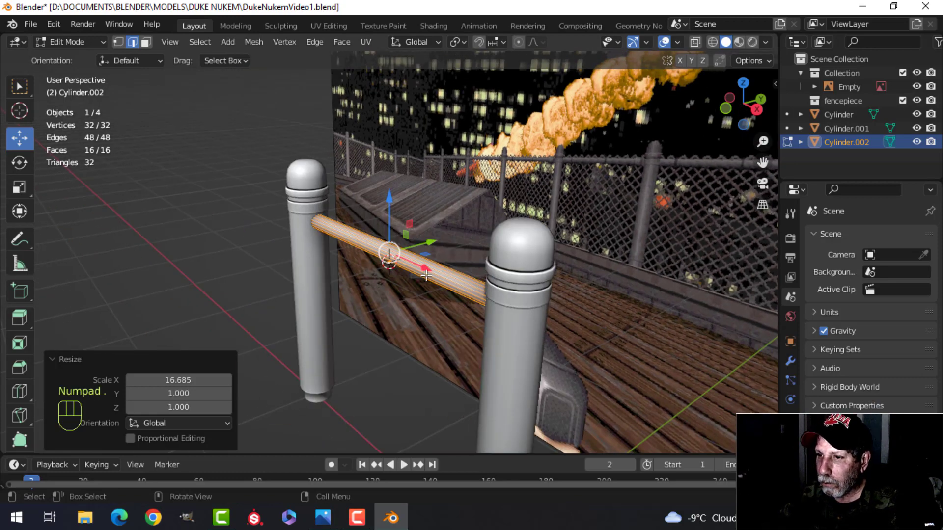
middle_click_drag(426, 275, 511, 260)
scroll(415, 215, "up", 1)
left_click_drag(390, 202, 390, 178)
key("KP_1")
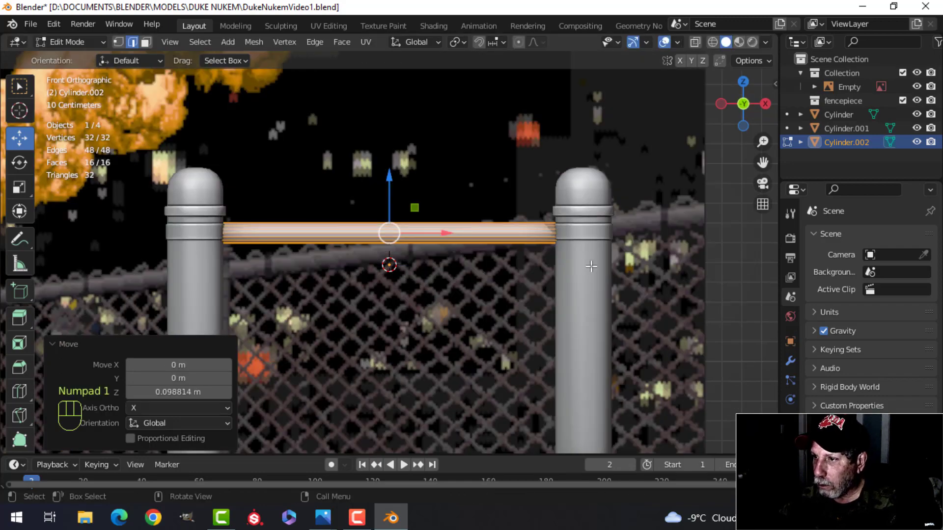
Step: Shade the rail smooth in Object Mode, then deselect it and check the surface
scroll(591, 266, "up", 3)
key("Tab")
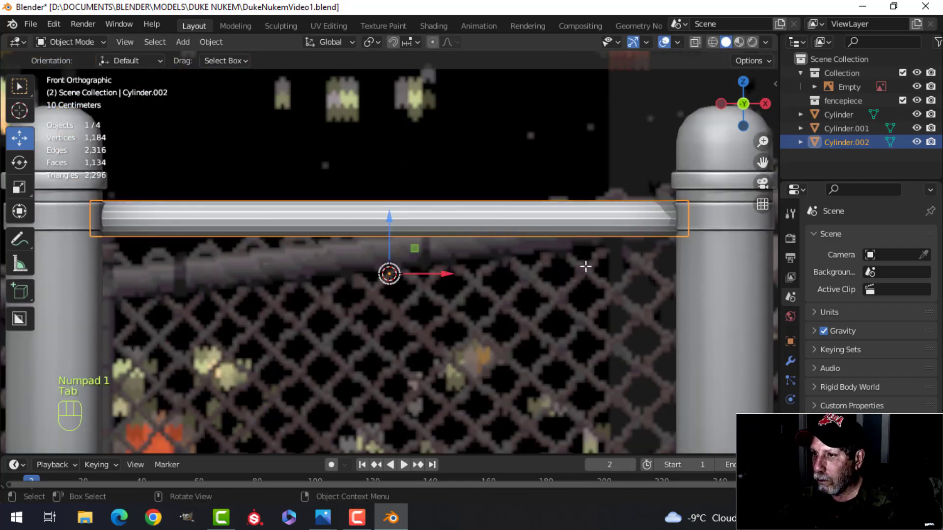
right_click(523, 222)
key("alt+a")
middle_click_drag(562, 253, 556, 293)
Step: Add a centred loop cut around the rail in Edit Mode and bevel it about 0.774 m wide, leaving short end sections
left_click(414, 237)
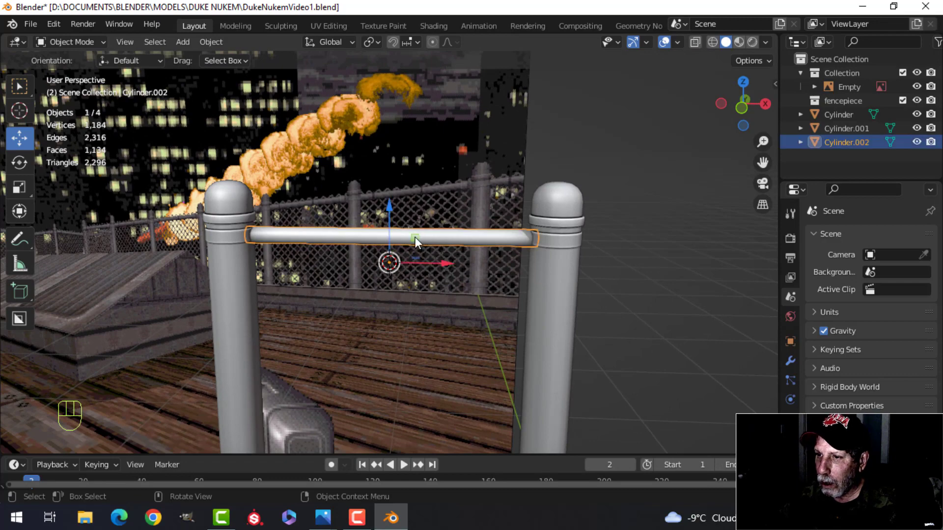
key("Tab")
scroll(432, 261, "up", 2)
key("alt+a")
key("ctrl+r")
left_click(389, 229)
right_click(389, 229)
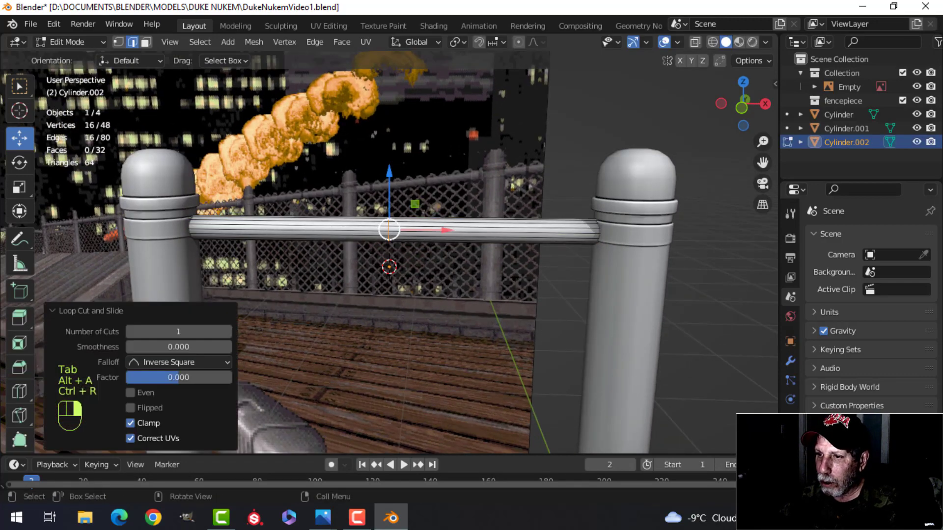
key("ctrl+b")
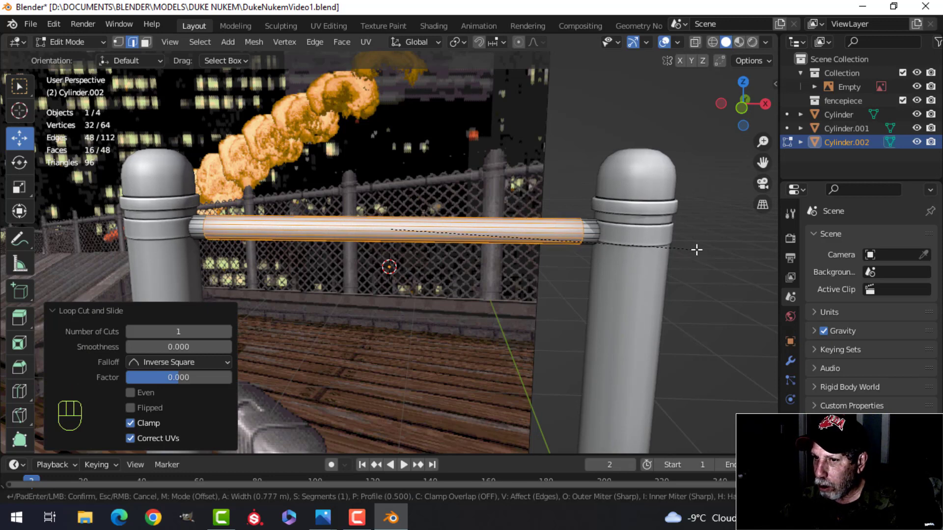
left_click(696, 250)
Step: Scale the rail's long middle section slightly inward along X to lengthen the two end sleeves
scroll(541, 156, "up", 3)
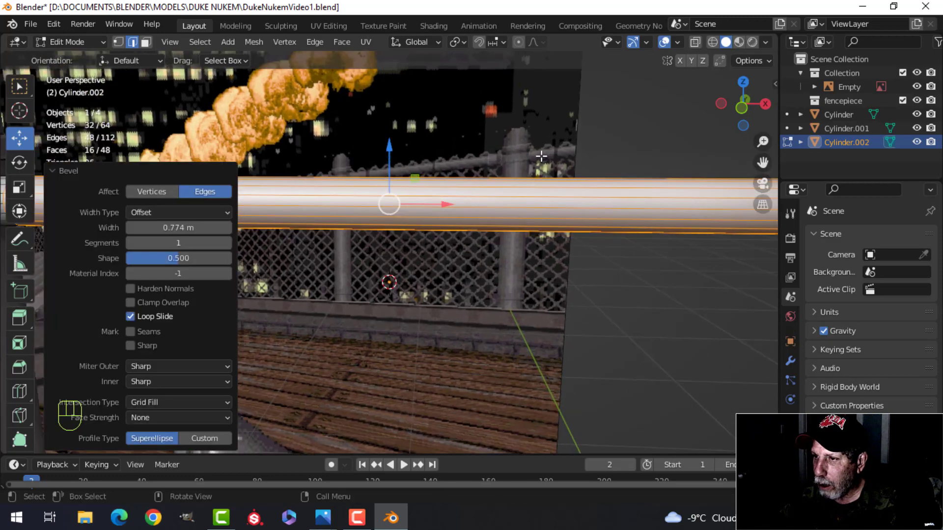
scroll(512, 186, "down", 2)
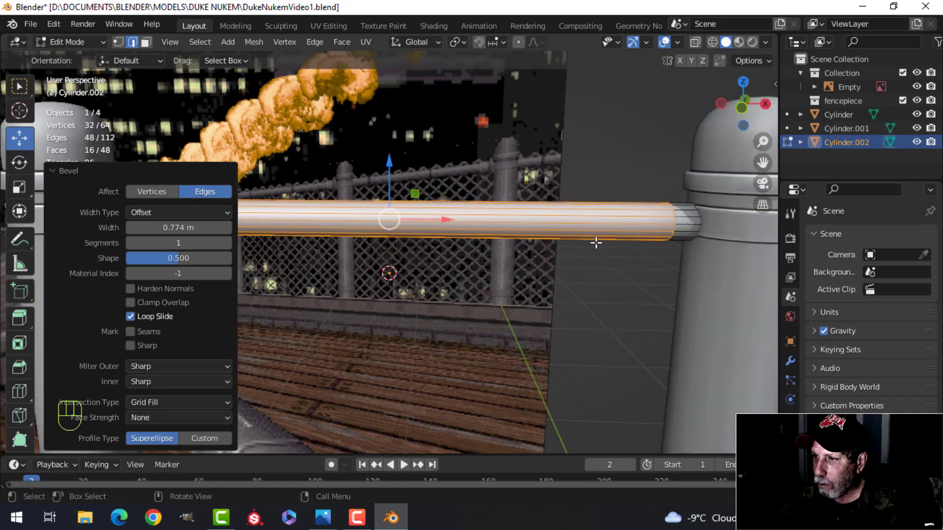
key("s")
key("x")
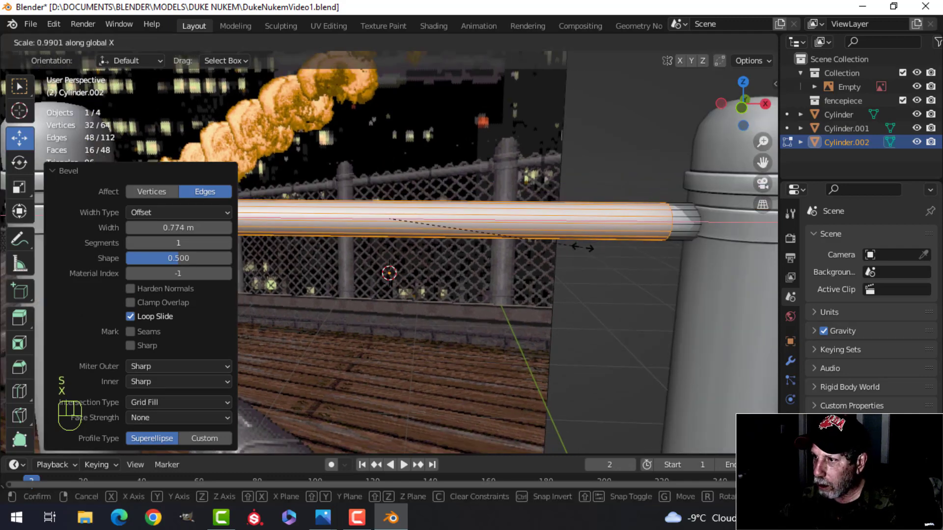
left_click(661, 259)
key("alt+a")
middle_click_drag(661, 259, 596, 260, "shift")
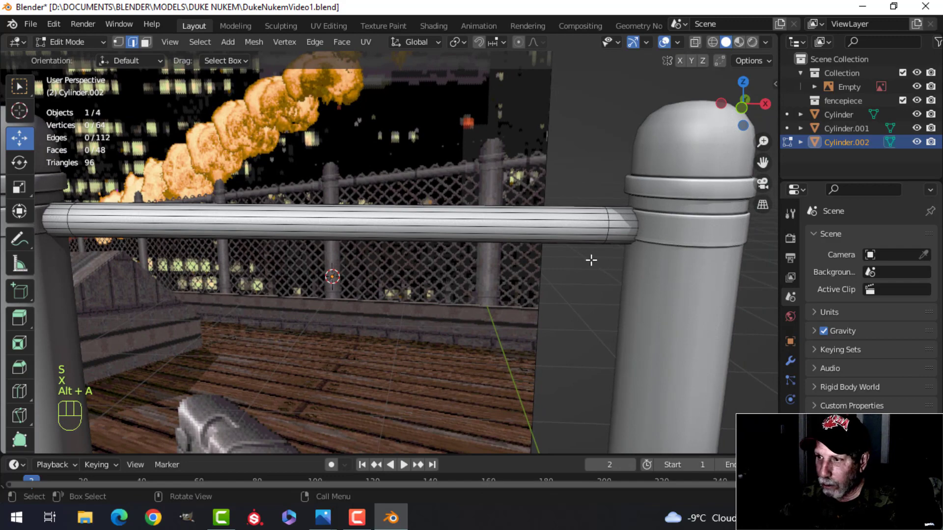
Step: Extrude the rail's middle ring of faces in place and shrink it inward about 0.005 m, leaving thicker sleeves at the ends
key("3")
left_click(496, 228, "alt")
middle_click_drag(520, 224, 461, 224)
scroll(464, 231, "up", 2)
key("e")
right_click(480, 222)
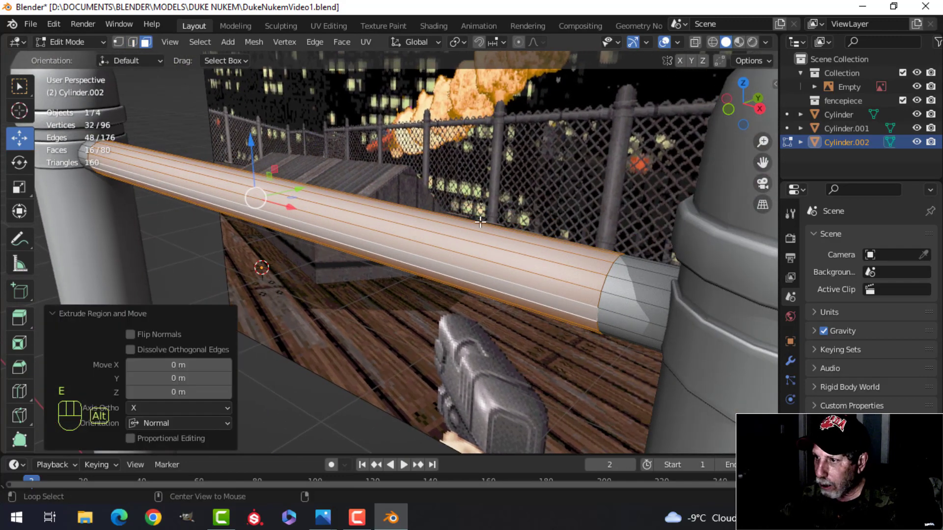
key("alt+s")
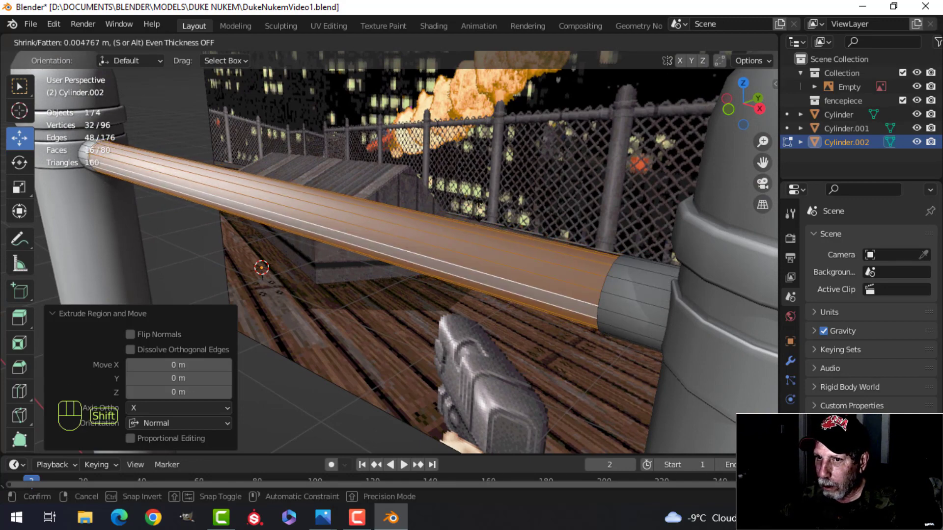
left_click(252, 196)
key("alt+a")
Step: Bevel the rim edge loops of both end sleeves on the rail about 0.00275 m wide with two segments, then deselect them
middle_click_drag(589, 227, 488, 221, "shift")
scroll(495, 221, "up", 2)
middle_click_drag(589, 223, 451, 215, "shift")
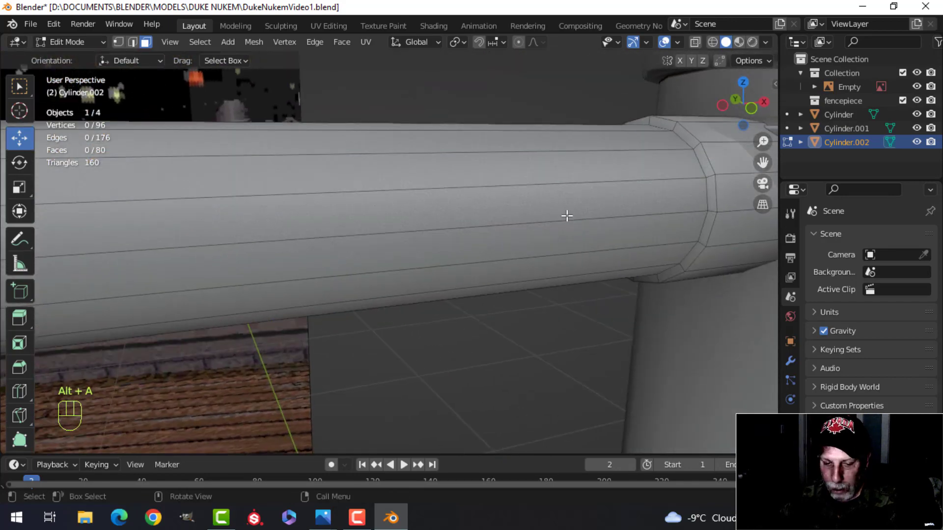
key("2")
left_click(691, 136, "alt+shift")
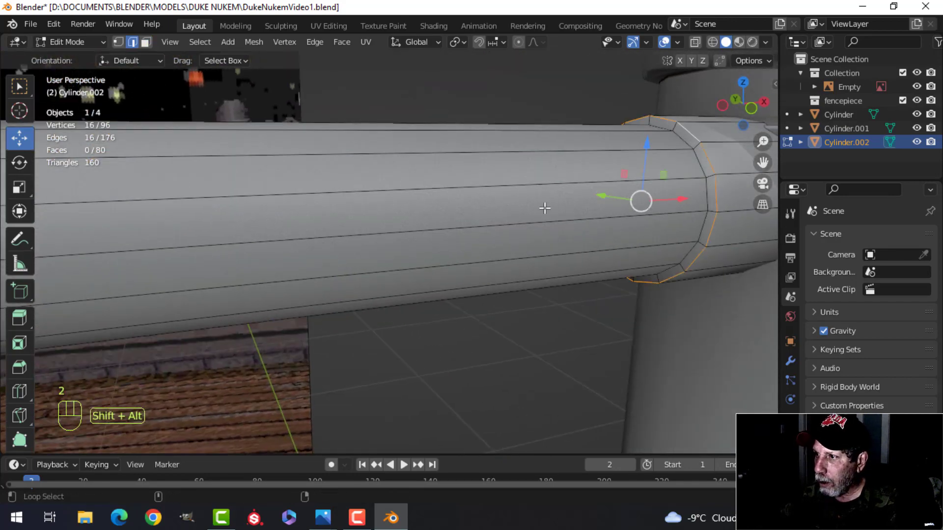
scroll(545, 207, "down", 6)
middle_click_drag(295, 216, 555, 231, "shift")
scroll(272, 233, "up", 2)
middle_click_drag(271, 233, 432, 219, "shift")
scroll(320, 222, "up", 2)
middle_click_drag(250, 221, 288, 221, "shift")
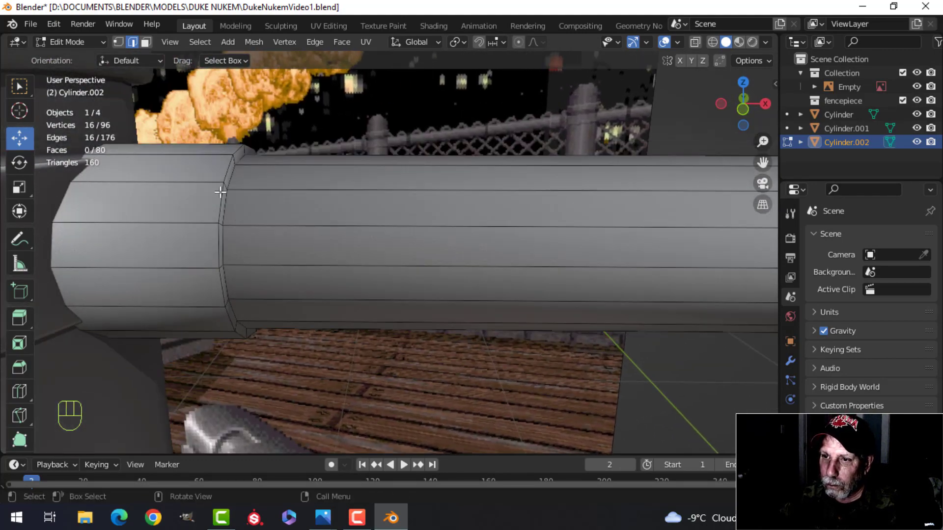
left_click(219, 192, "alt+shift")
middle_click_drag(313, 173, 247, 186)
key("ctrl+b")
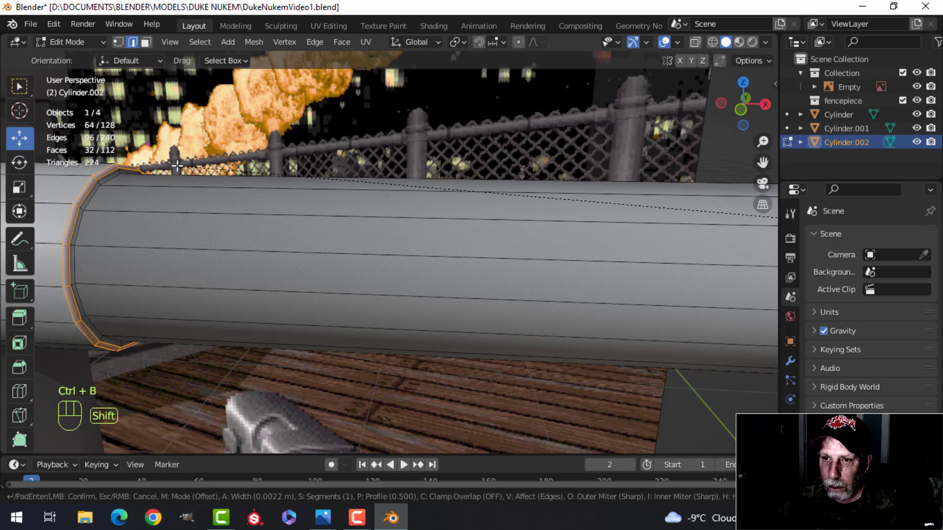
scroll(166, 162, "up", 1)
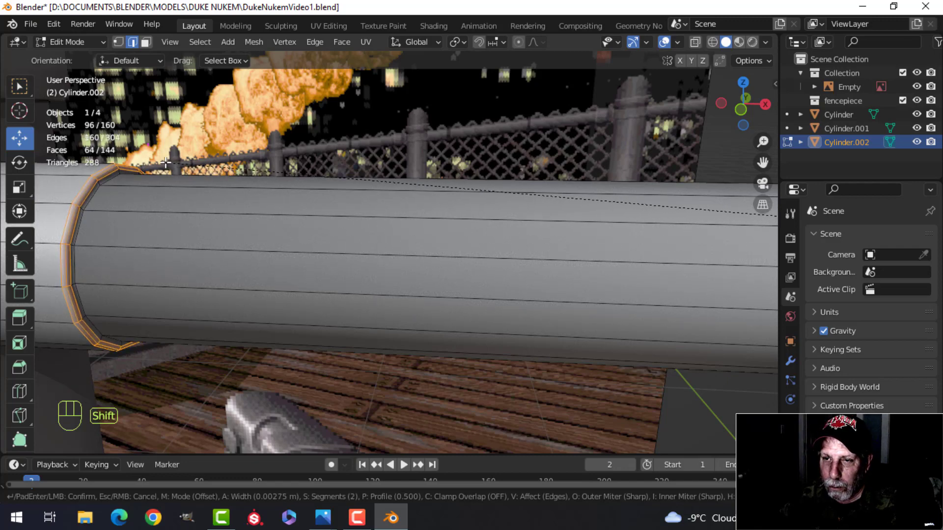
left_click(165, 163)
scroll(308, 210, "down", 6)
key("alt+a")
Step: Add a centred loop cut around the rail and bevel it wide toward the two sleeves, then deselect the rail in Object Mode
middle_click_drag(480, 261, 392, 265, "shift")
scroll(391, 265, "down", 4)
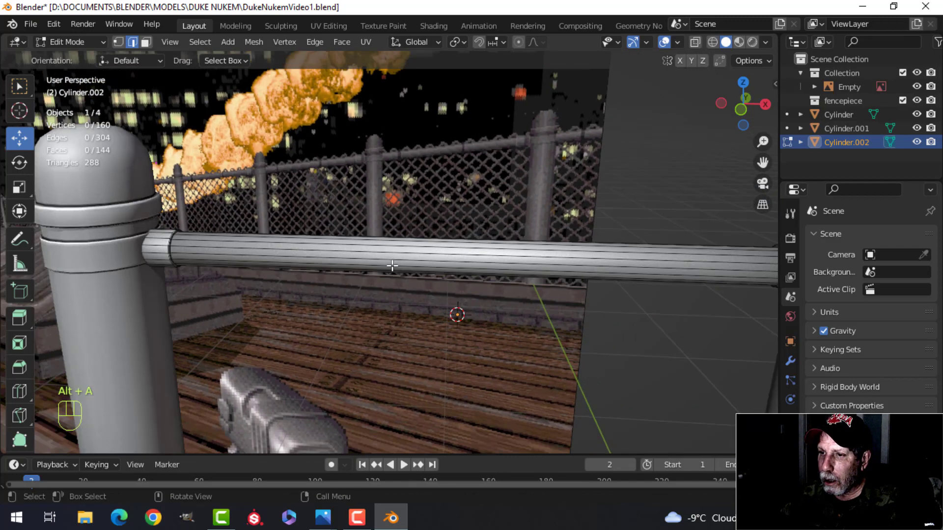
scroll(392, 265, "down", 2)
left_click_drag(392, 265, 375, 272, "shift")
middle_click_drag(375, 271, 366, 274, "shift")
key("ctrl+r")
left_click(393, 245)
right_click(394, 246)
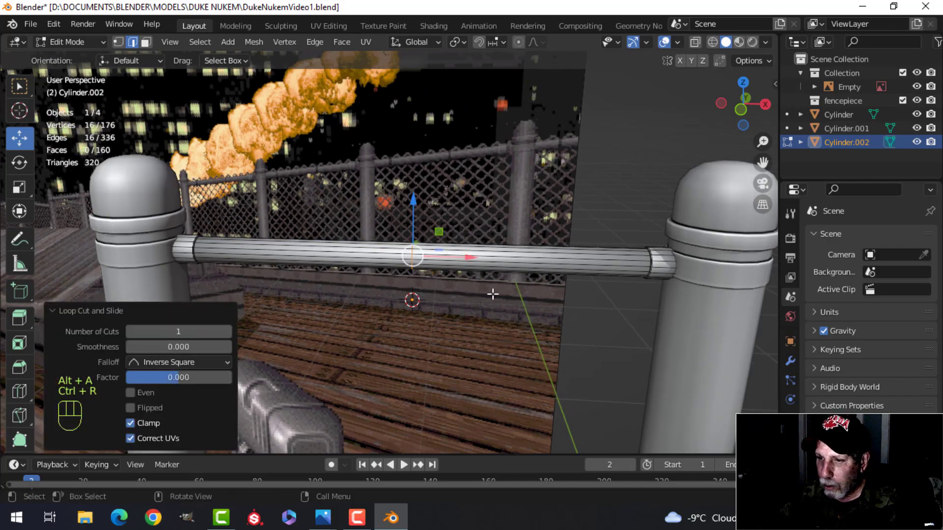
key("ctrl+b")
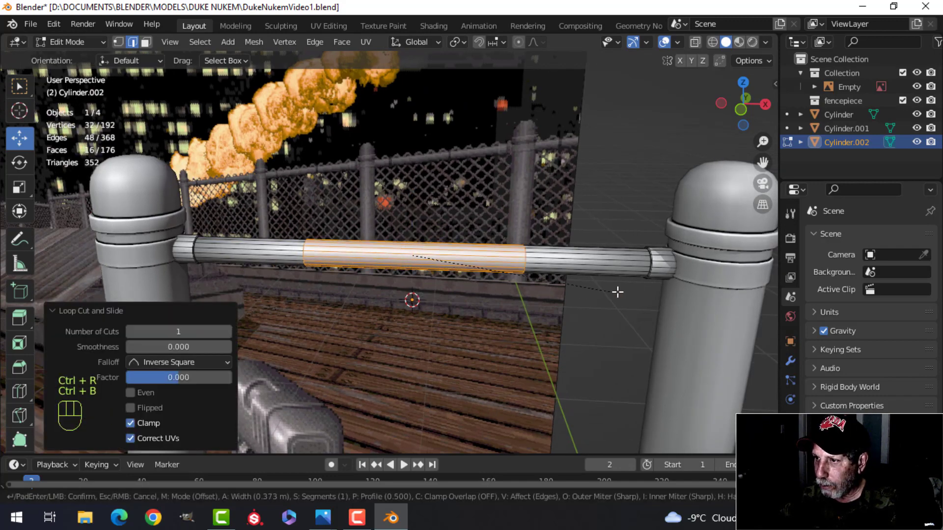
left_click(726, 290)
key("Tab")
scroll(532, 287, "down", 4)
key("alt+a")
middle_click_drag(532, 288, 452, 288)
scroll(518, 291, "up", 4)
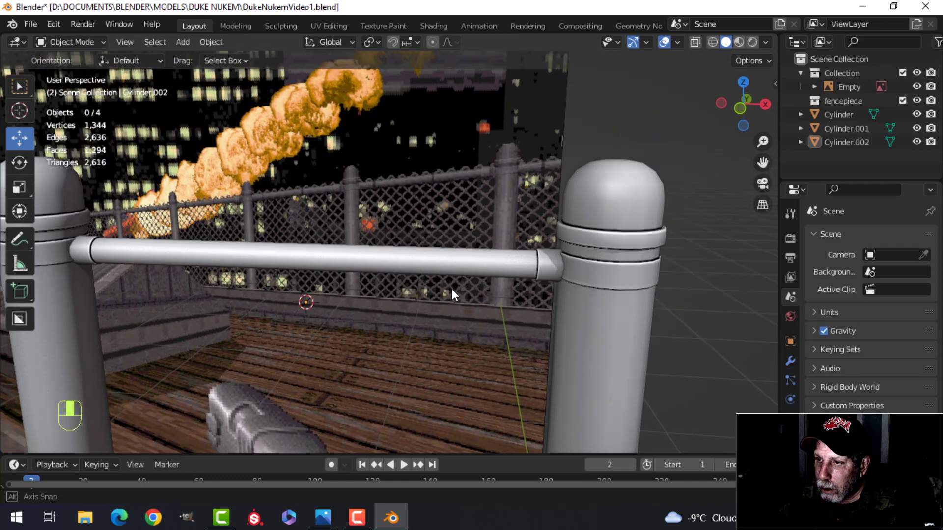
Step: Scale the rail's whole mesh slightly thicker in Y and Z without changing its length, then save the file
left_click(442, 267)
key("KP_1")
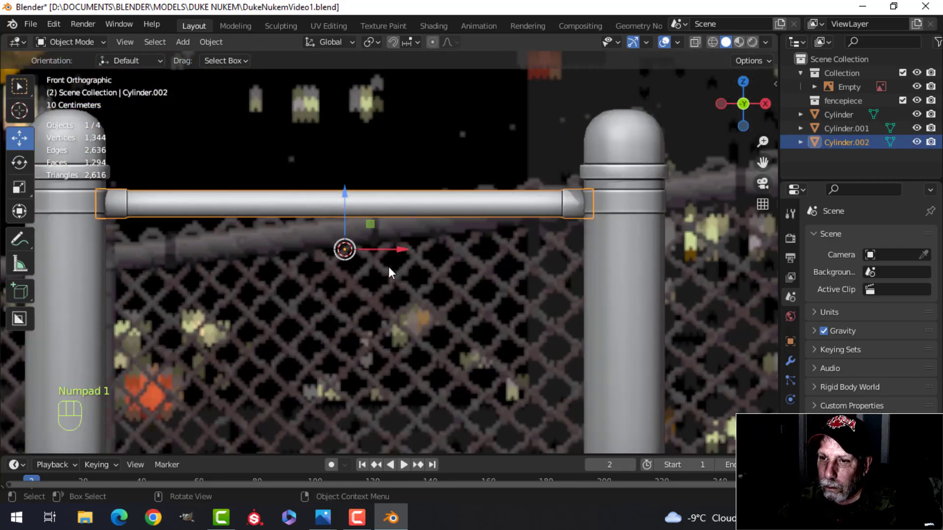
key("Tab")
key("a")
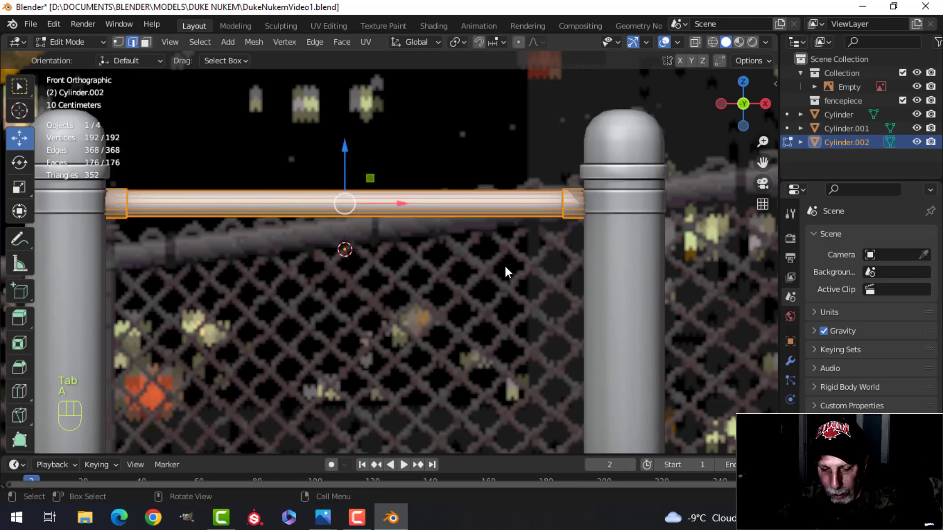
key("s")
key("shift+x")
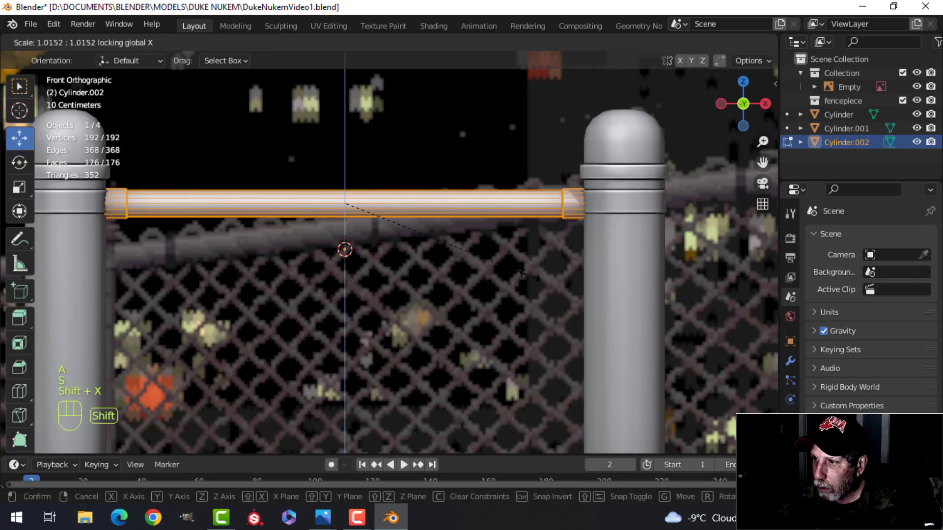
left_click(531, 275)
key("alt+a")
key("Tab")
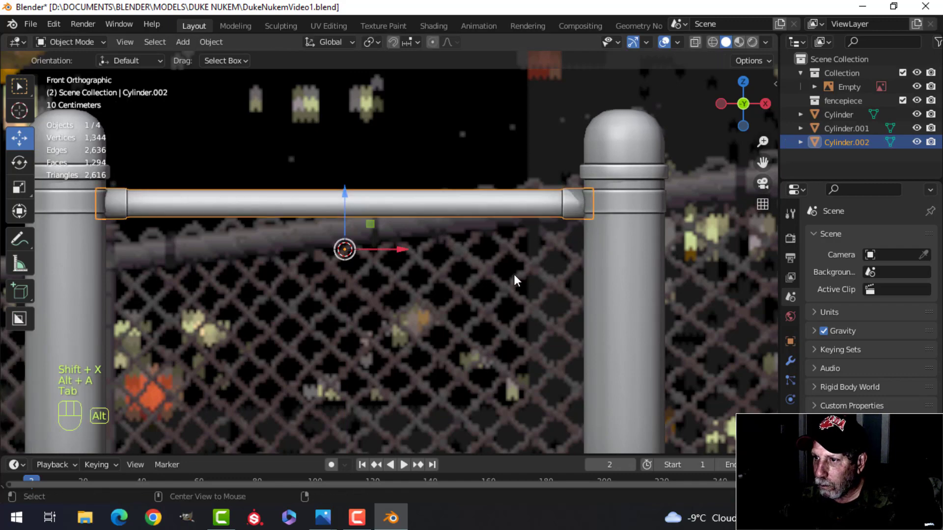
key("alt+a")
scroll(514, 274, "down", 2)
key("ctrl+s")
Step: Add a 2 m plane between the posts and scale its mesh by about 0.882 in Edit Mode
middle_click_drag(508, 272, 422, 289)
key("shift+a")
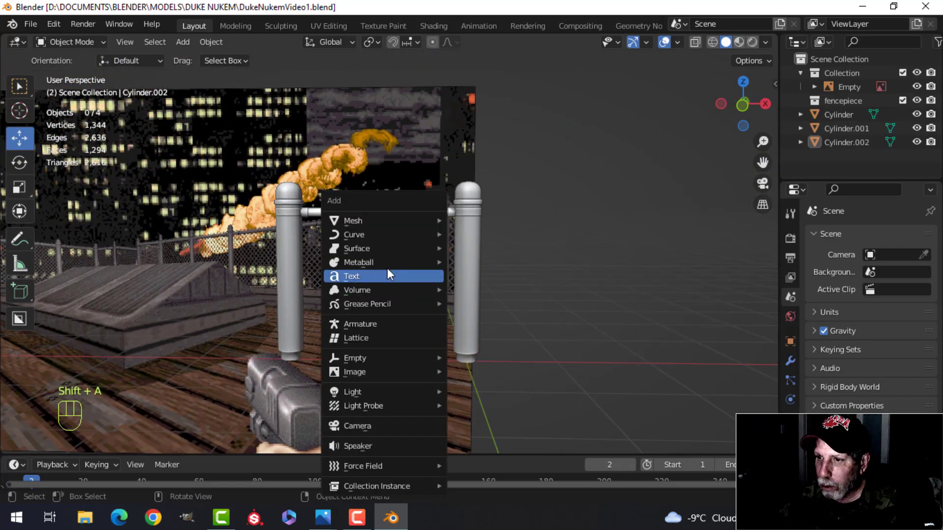
mouse_move(379, 222)
left_click(482, 219)
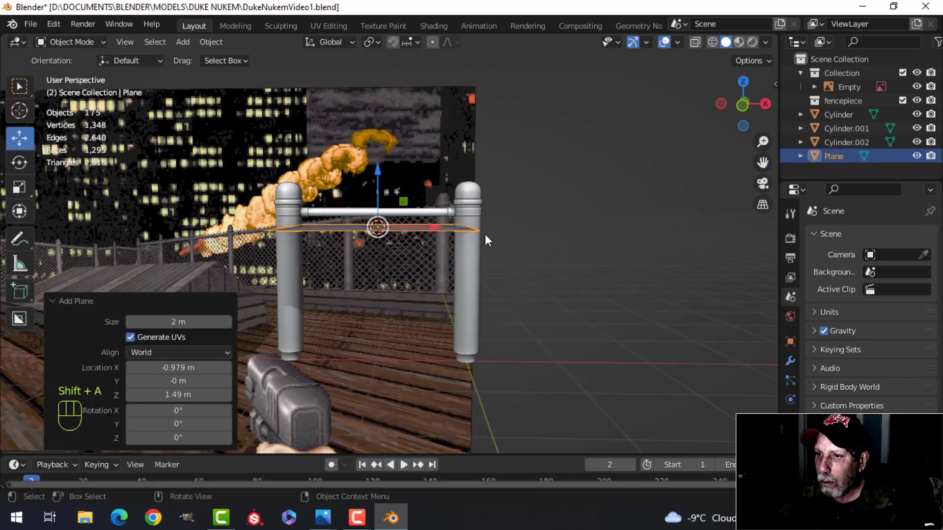
key("Tab")
middle_click_drag(484, 242, 494, 267)
key("s")
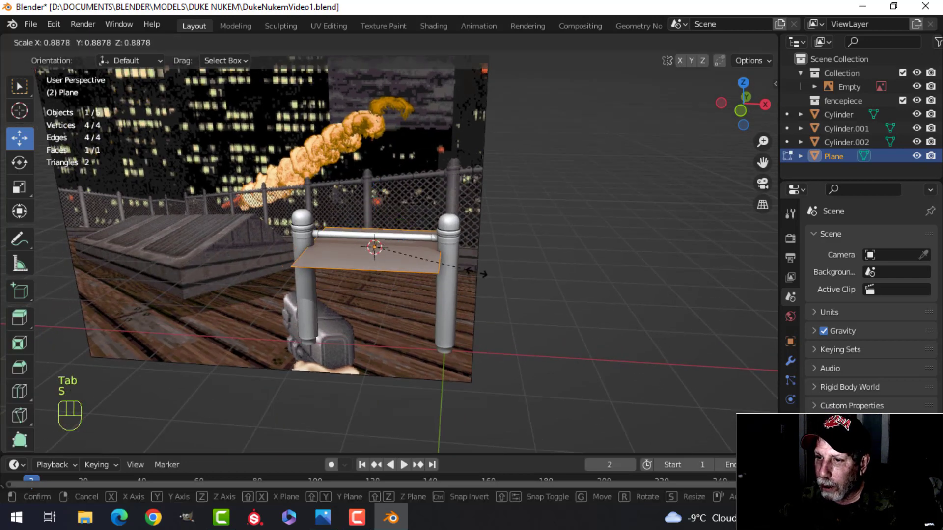
left_click(475, 270)
Step: Rotate the plane 90° about X so it stands upright and move it down about 0.6 m along Z between the posts
key("r")
key("x")
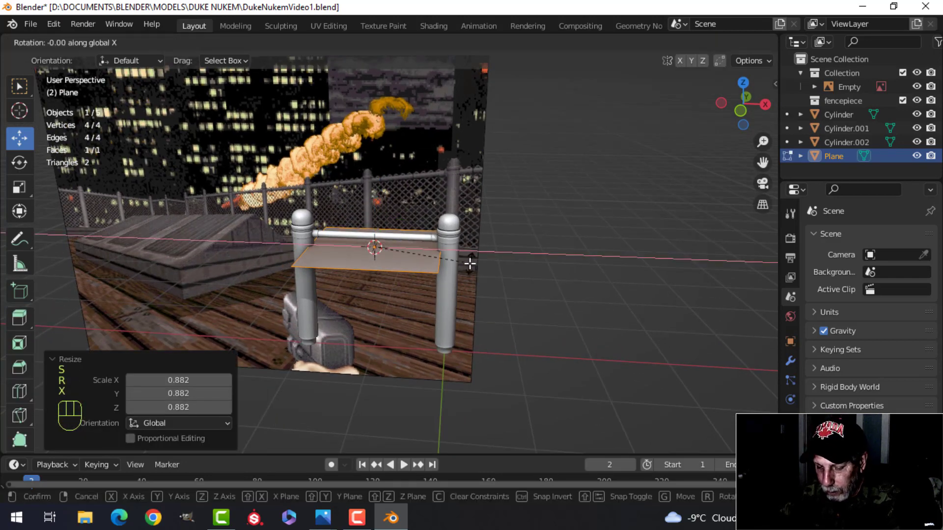
key("9")
key("0")
left_click(470, 264)
key("KP_1")
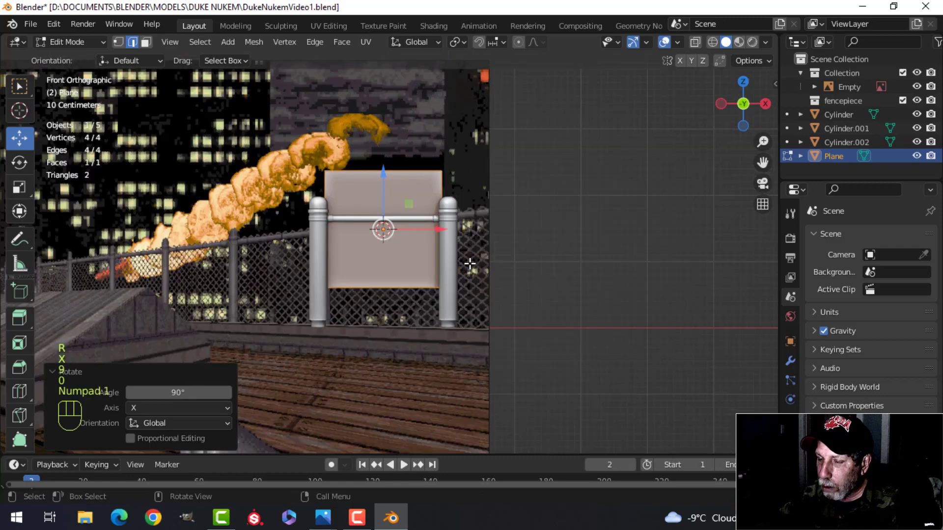
left_click_drag(382, 166, 378, 231)
Step: Examine how the chain-link mesh meets the top rail in the reference image and compare it with the plane's placement
middle_click_drag(547, 204, 463, 128)
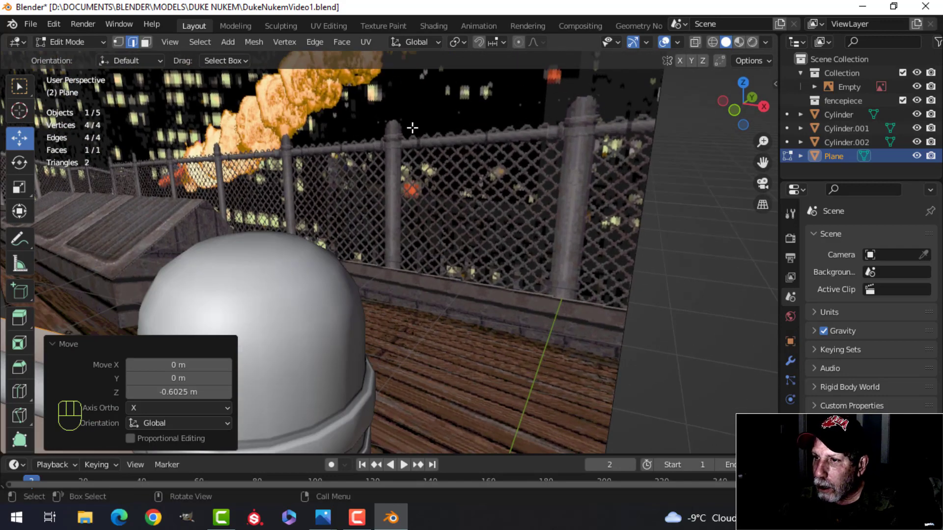
scroll(541, 126, "up", 4)
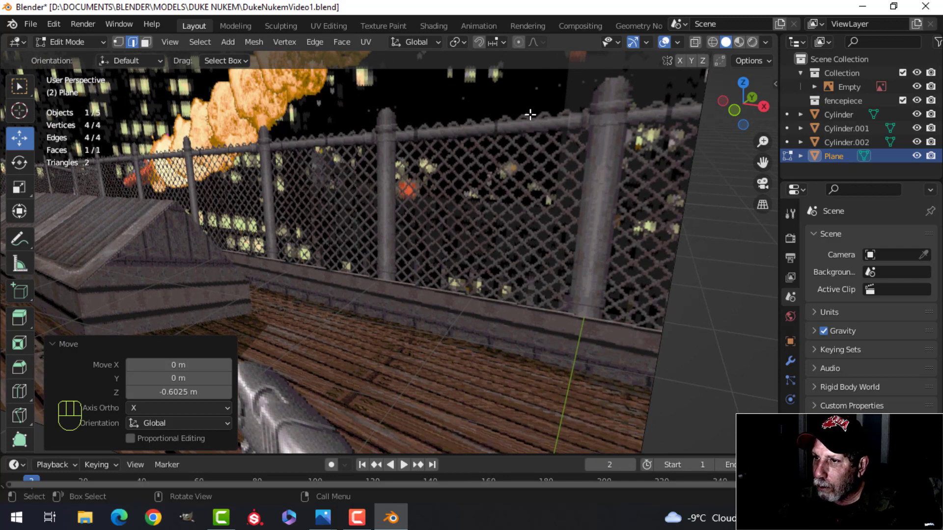
middle_click_drag(531, 115, 408, 238)
scroll(409, 238, "down", 6)
middle_click_drag(392, 287, 393, 216, "shift")
middle_click_drag(396, 255, 394, 248)
middle_click_drag(394, 248, 393, 239, "shift")
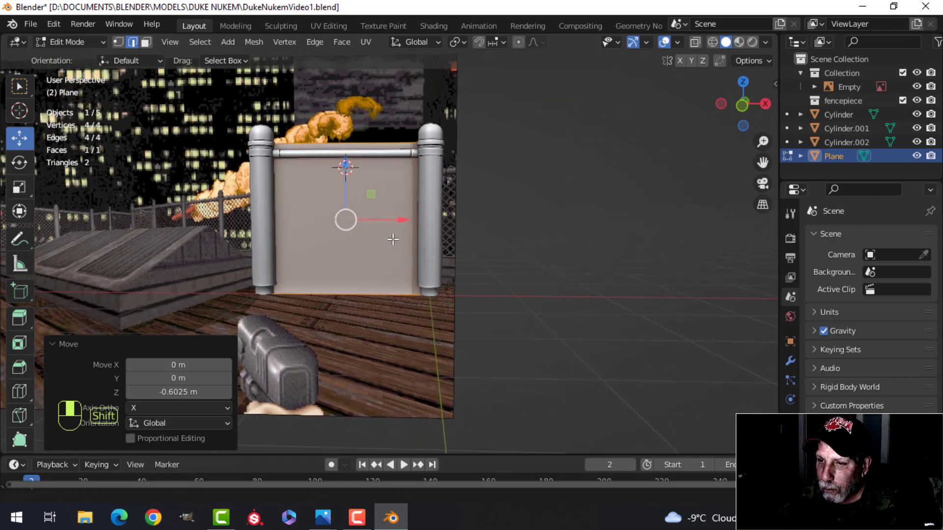
scroll(383, 295, "up", 3)
scroll(417, 298, "down", 4)
middle_click_drag(422, 212, 423, 249, "shift")
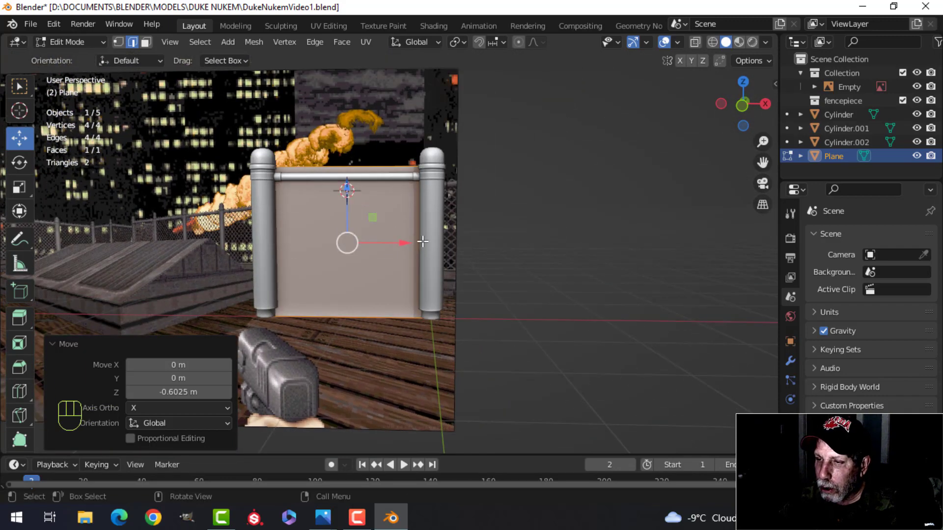
Step: Subdivide the upright plane with 13 cuts
middle_click_drag(379, 297, 416, 265)
right_click(392, 194)
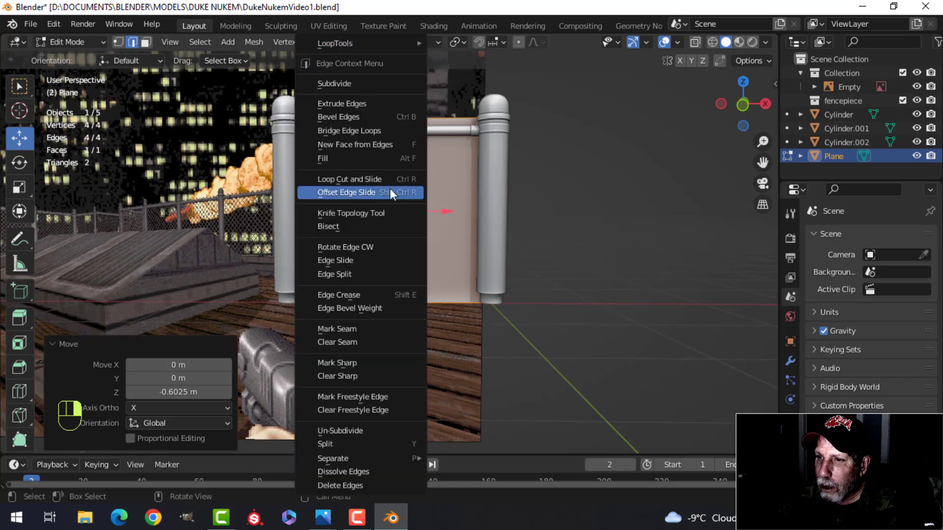
left_click(365, 84)
left_click(179, 346)
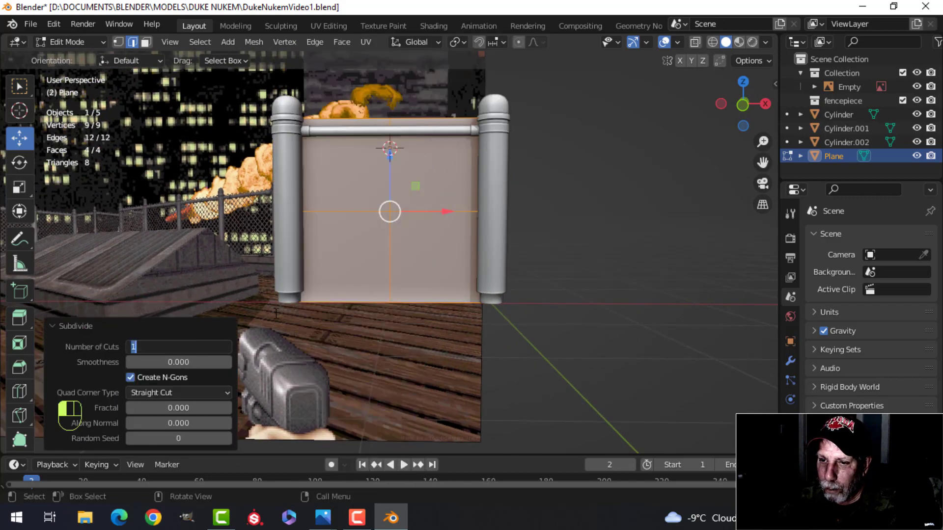
type("13")
key("Return")
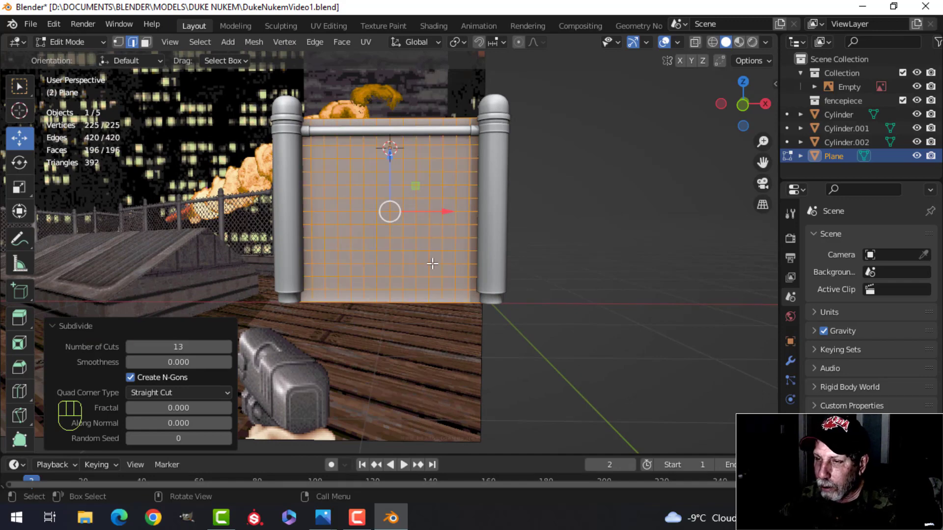
Step: Poke all the plane's faces and convert the triangles to quads to form a diagonal diamond grid
scroll(446, 253, "up", 4)
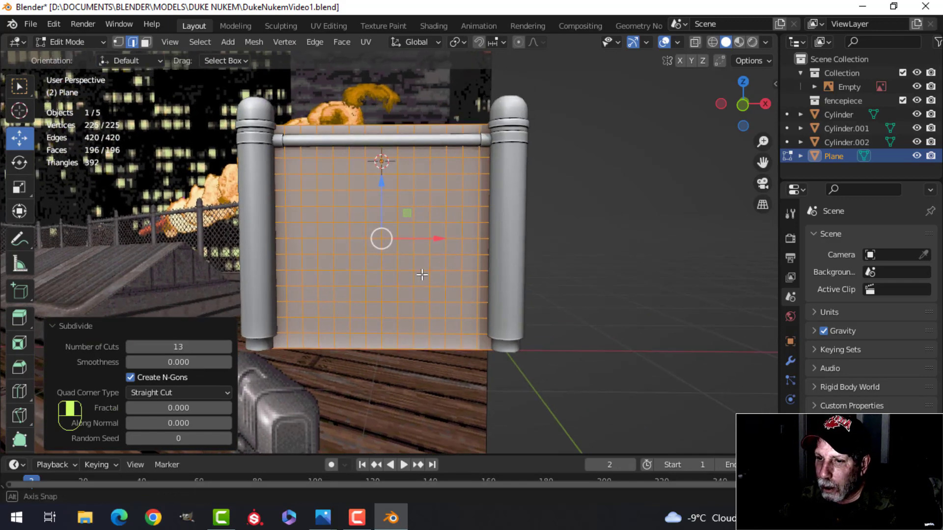
left_click(119, 328)
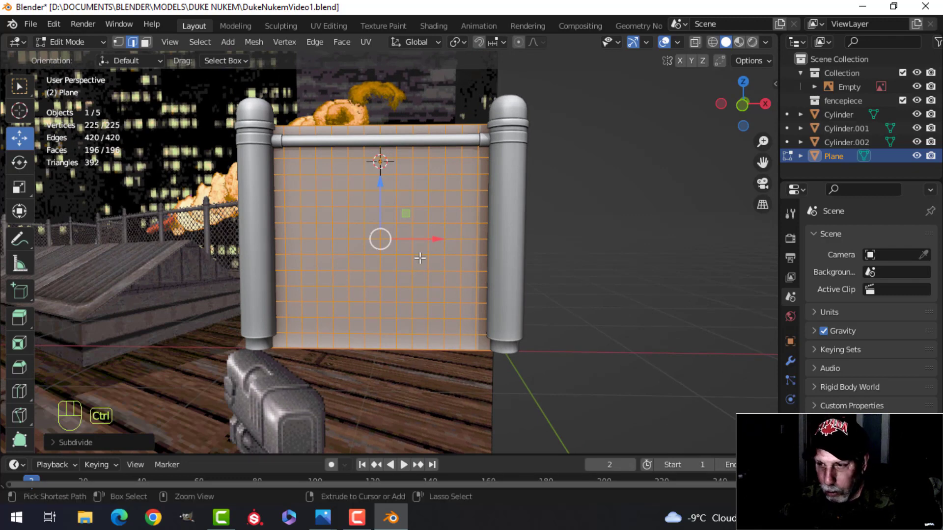
key("ctrl+f")
left_click(404, 269)
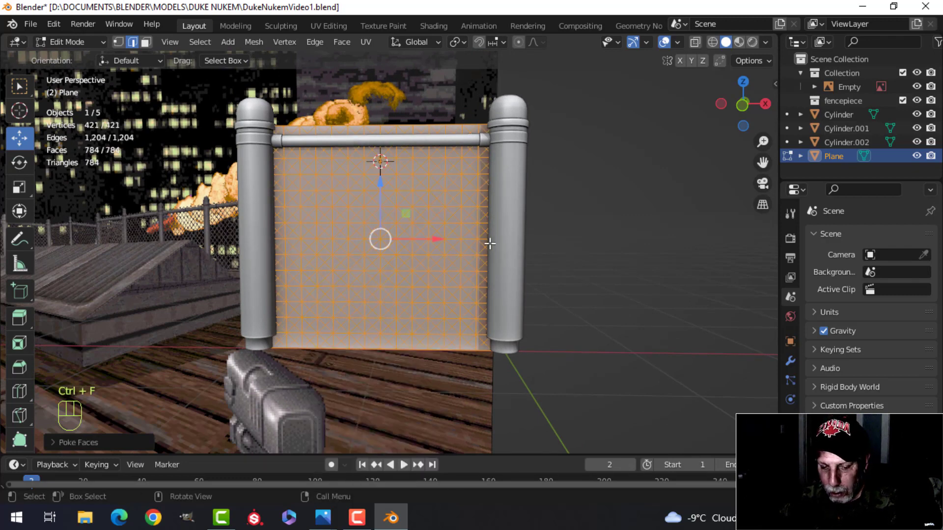
key("ctrl+f")
left_click(463, 272)
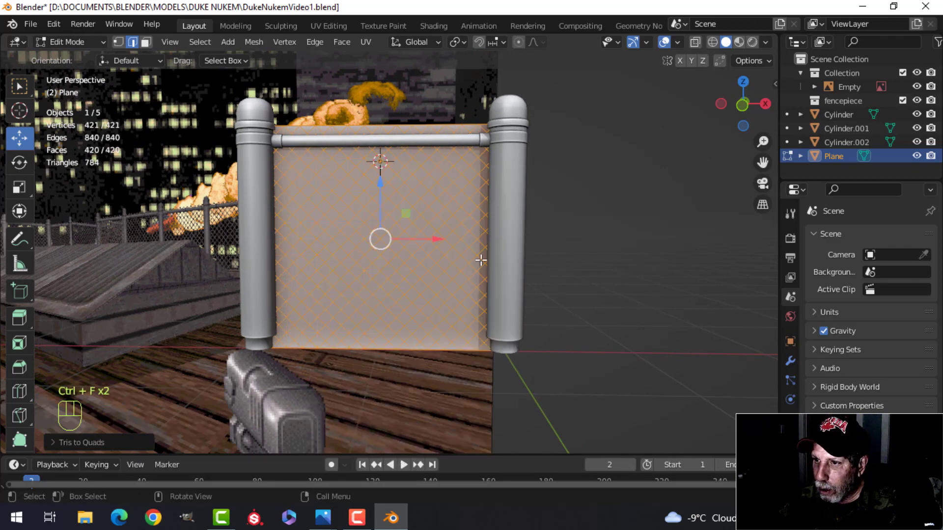
Step: Add a Wireframe modifier to the plane in Object Mode to form the chain-link mesh, then deselect it and check the result
middle_click_drag(489, 253, 458, 270)
key("Tab")
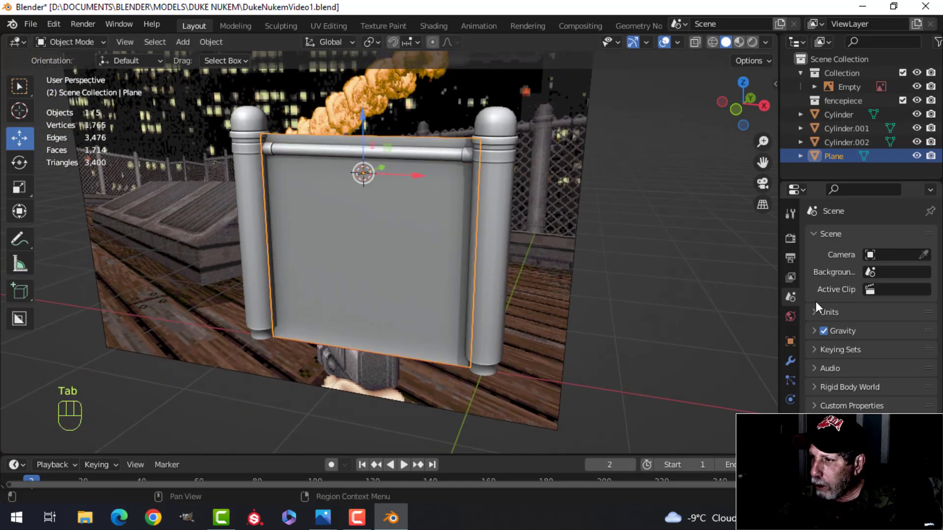
left_click(789, 363)
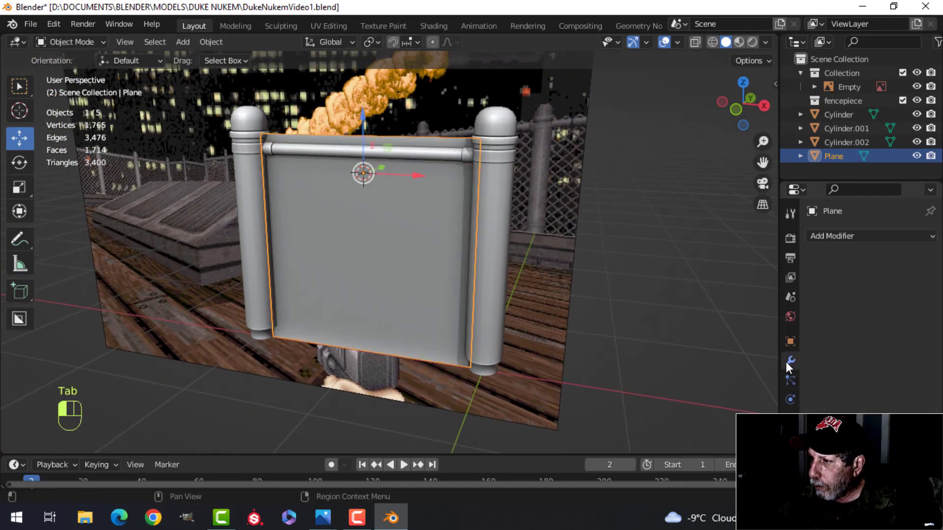
left_click_drag(838, 180, 836, 145)
left_click(832, 202)
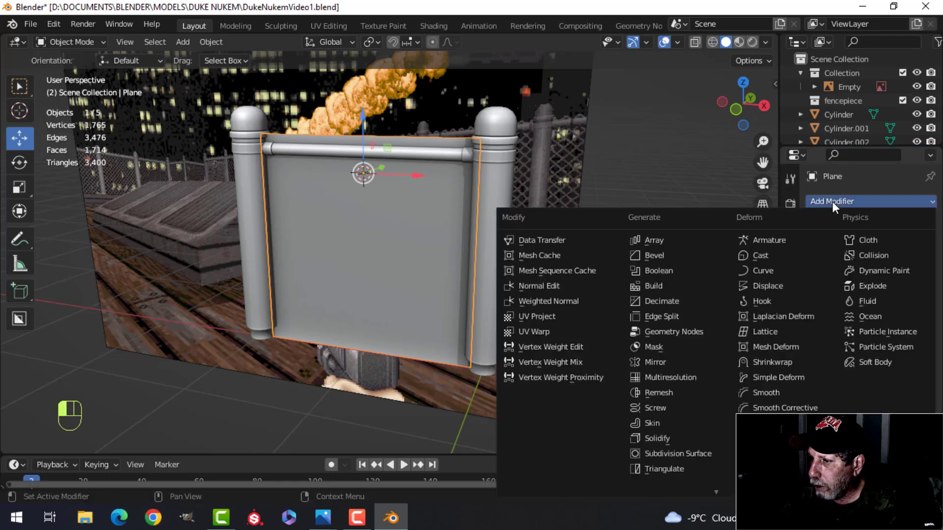
scroll(700, 473, "down", 2)
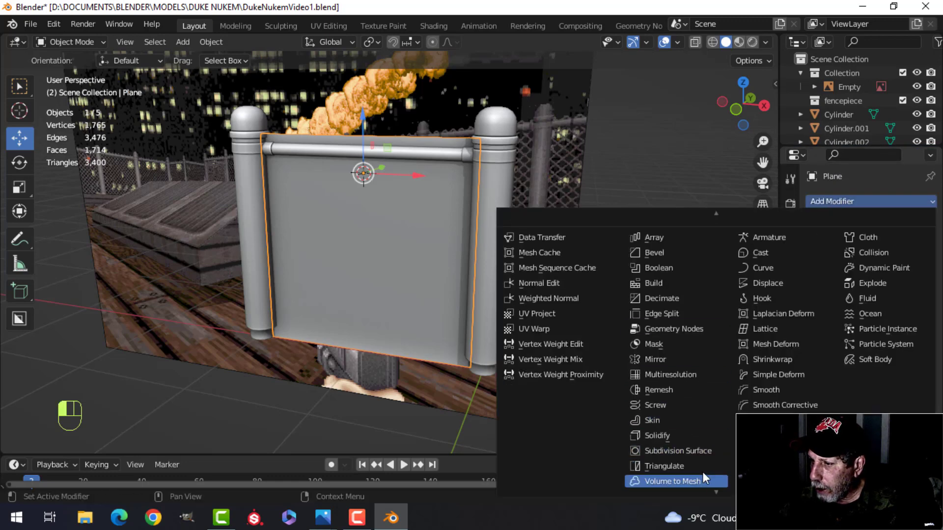
left_click(668, 484)
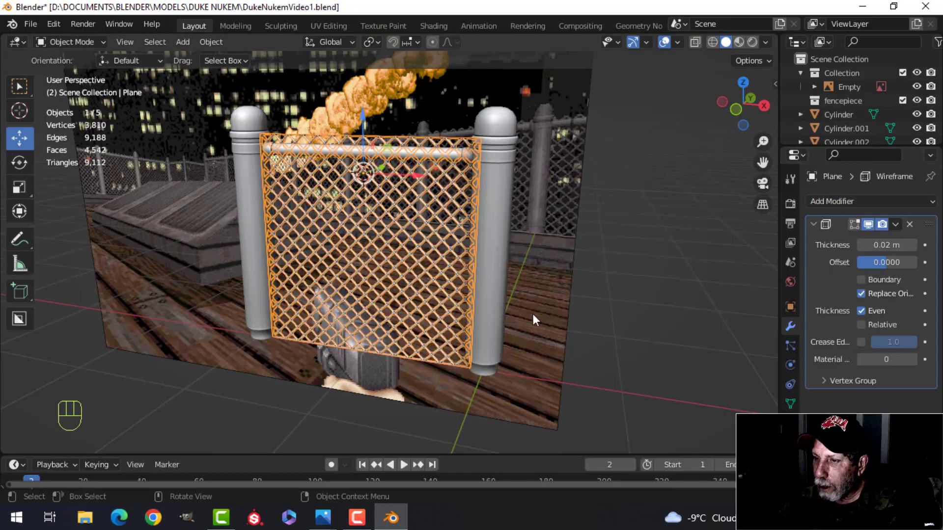
scroll(493, 250, "up", 2)
scroll(605, 237, "up", 2)
middle_click_drag(577, 236, 443, 287, "shift")
scroll(526, 302, "down", 4)
key("alt+a")
scroll(442, 288, "up", 3)
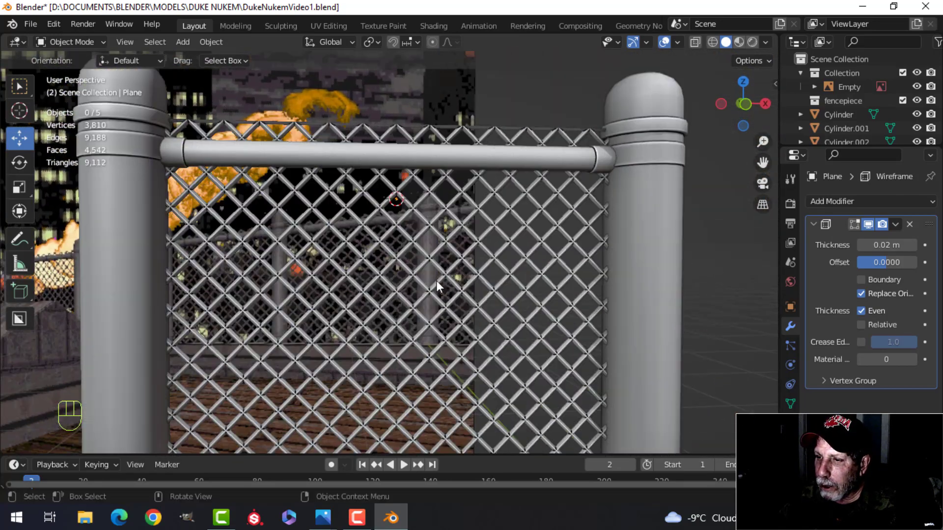
Step: Delete the plane's outer boundary edge loop so the mesh ends in open zigzag wires, and return to Object Mode
scroll(399, 206, "down", 2)
left_click(415, 218)
key("Tab")
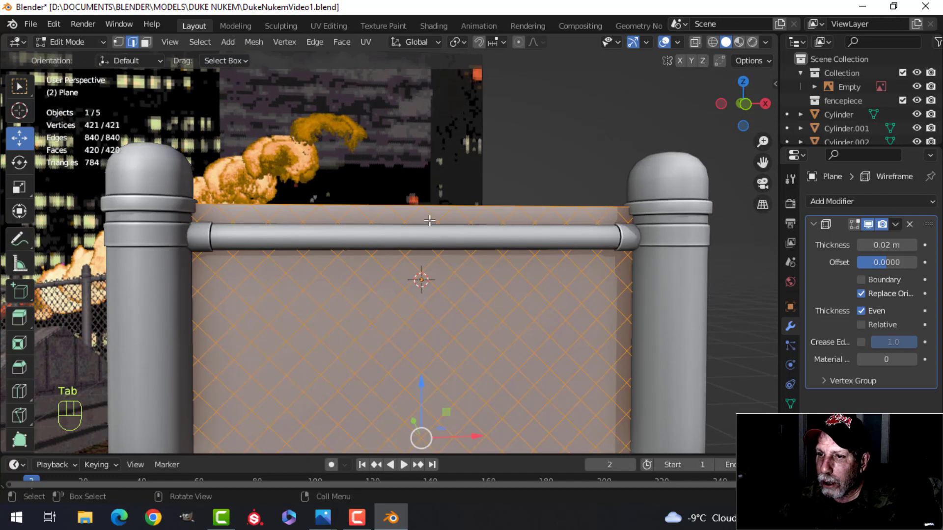
key("alt+a")
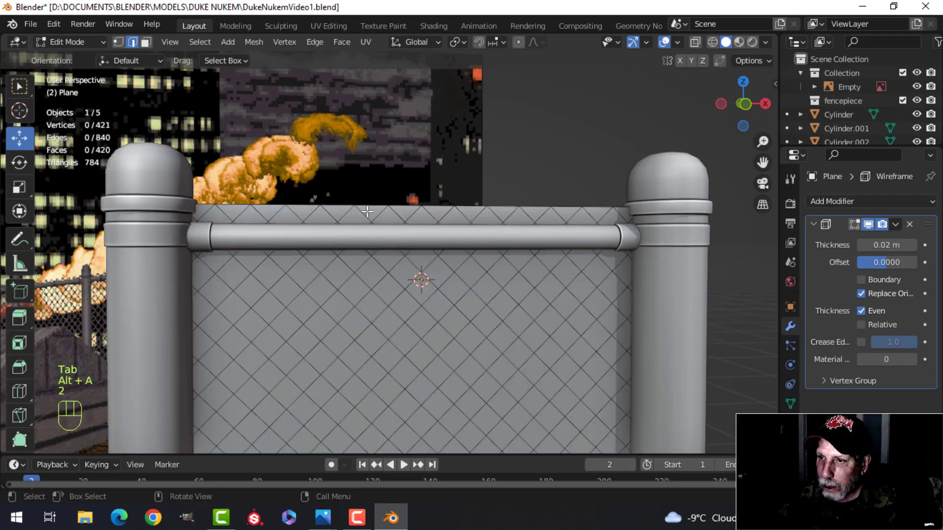
key("x")
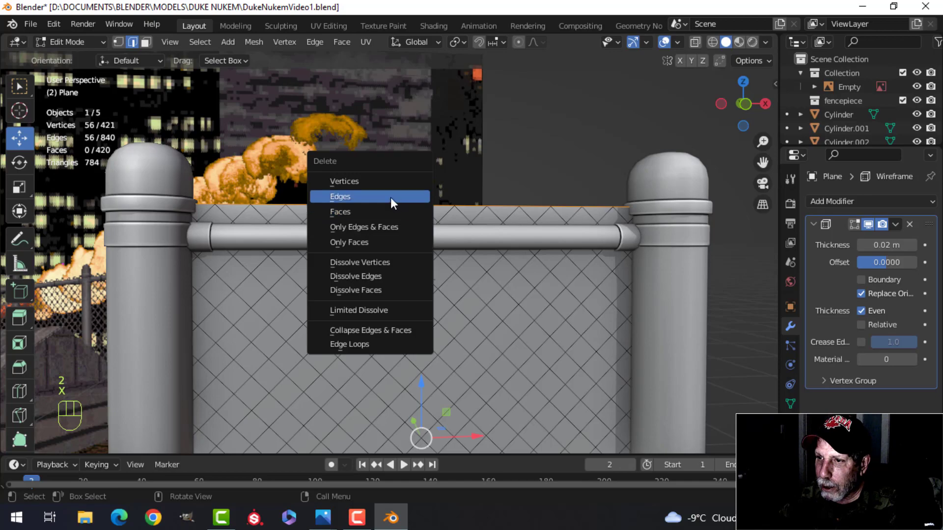
left_click(391, 198)
key("Tab")
key("alt+a")
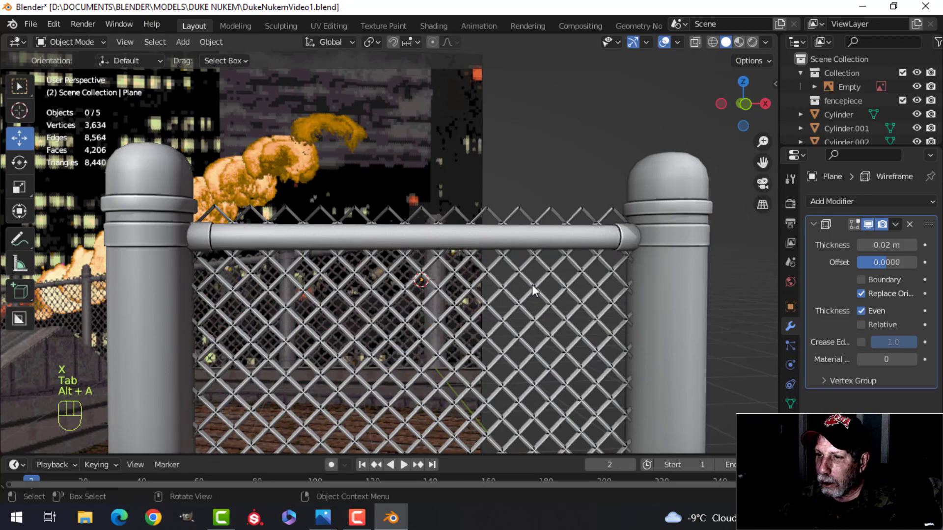
Step: Set the Wireframe modifier's thickness on the chain-link mesh to 0.0241 m
middle_click_drag(532, 284, 339, 295)
scroll(339, 294, "down", 2)
left_click(328, 277)
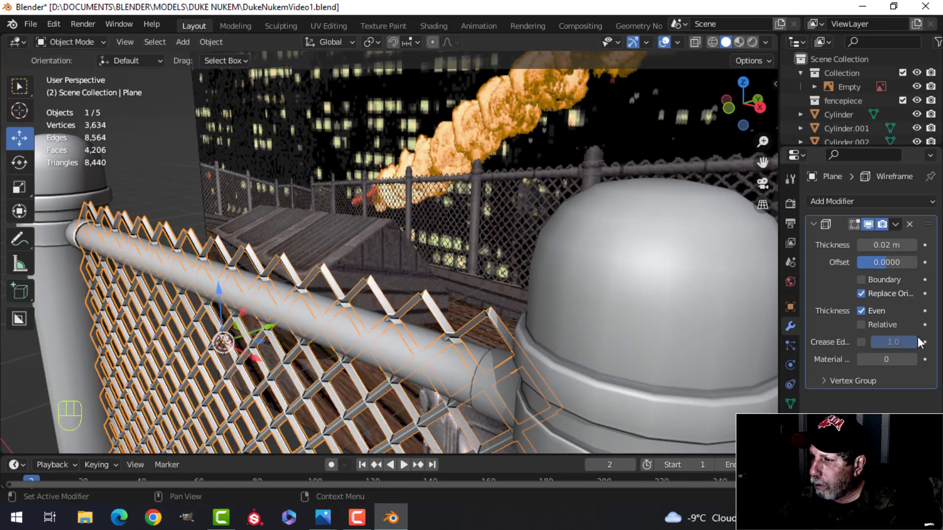
left_click(813, 224)
left_click(813, 224)
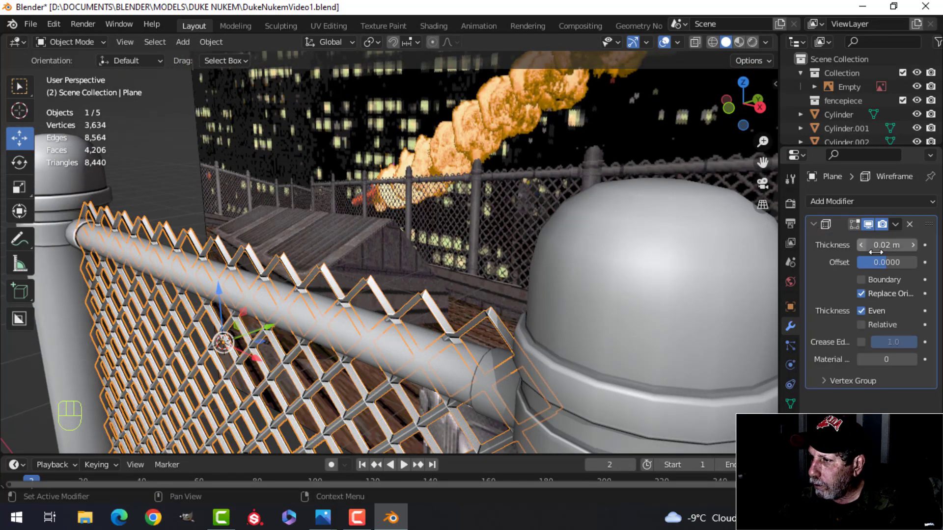
left_click_drag(886, 244, 902, 244, "shift")
scroll(498, 310, "down", 2)
key("alt+a")
Step: Apply Shade Smooth to the chain-link mesh
middle_click_drag(499, 311, 382, 311)
left_click(382, 310)
right_click(360, 257)
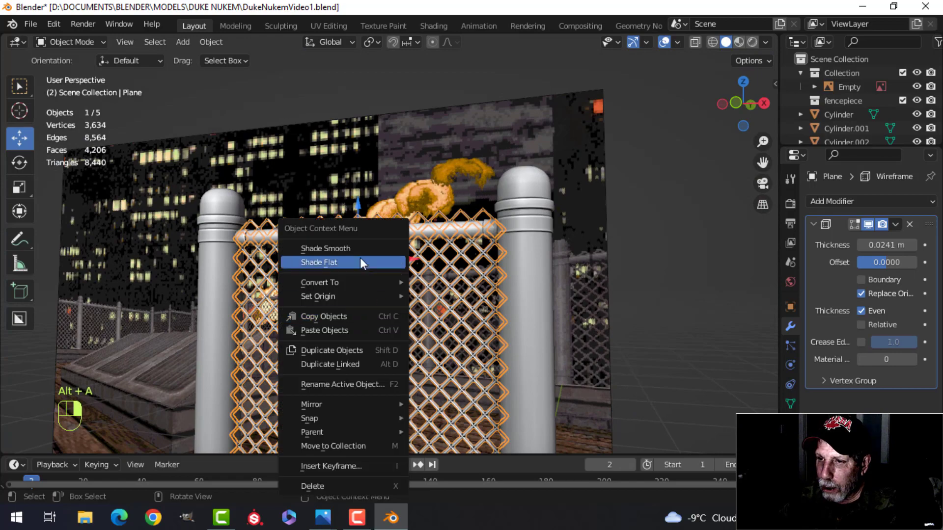
left_click(360, 259)
key("alt+a")
Step: Hide the Duke Nukem reference image behind the fence
middle_click_drag(449, 330, 481, 314)
scroll(443, 331, "up", 3)
middle_click_drag(480, 314, 422, 275)
left_click(632, 228)
key("h")
Step: Add a Bevel modifier with its default settings to the chain-link mesh, after the Wireframe modifier
left_click(422, 276)
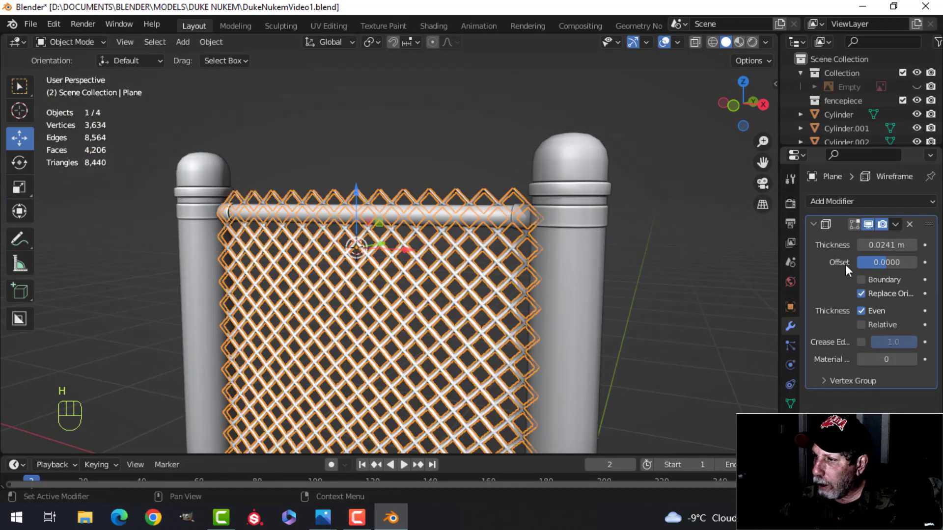
left_click(815, 223)
left_click(829, 203)
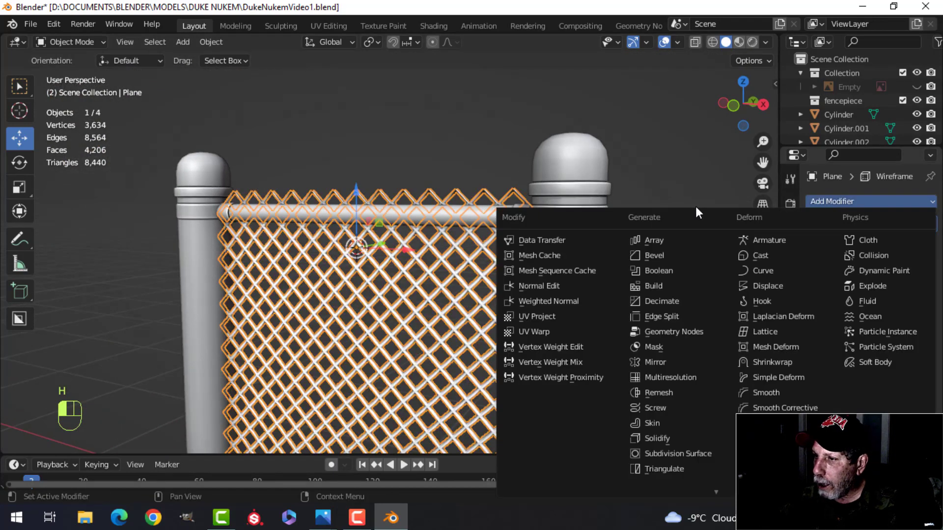
left_click(641, 256)
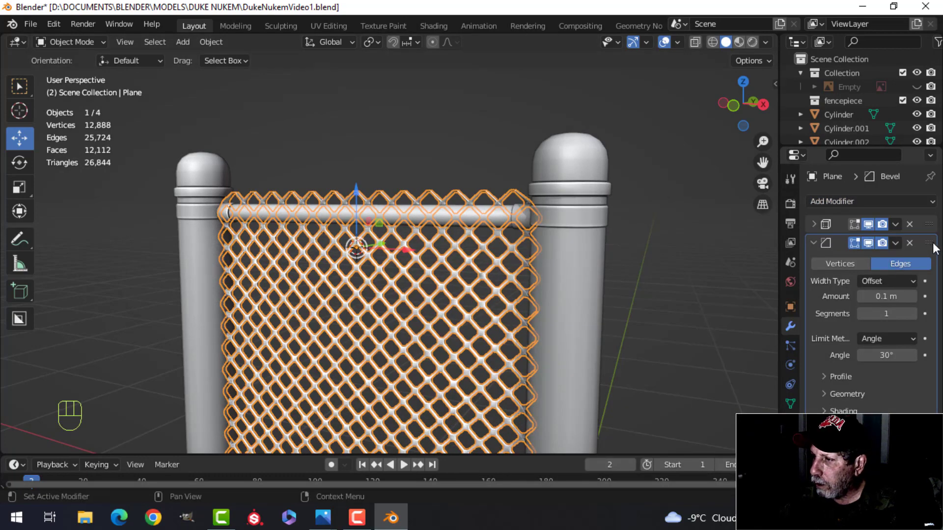
Step: Try the Bevel modifier above the Wireframe modifier in the stack and return it below
left_click_drag(933, 248, 931, 223)
key("alt+a")
mouse_move(471, 284)
middle_mouse_down()
mouse_move(496, 275)
mouse_move(475, 284)
middle_mouse_up()
scroll(475, 284, "up", 3)
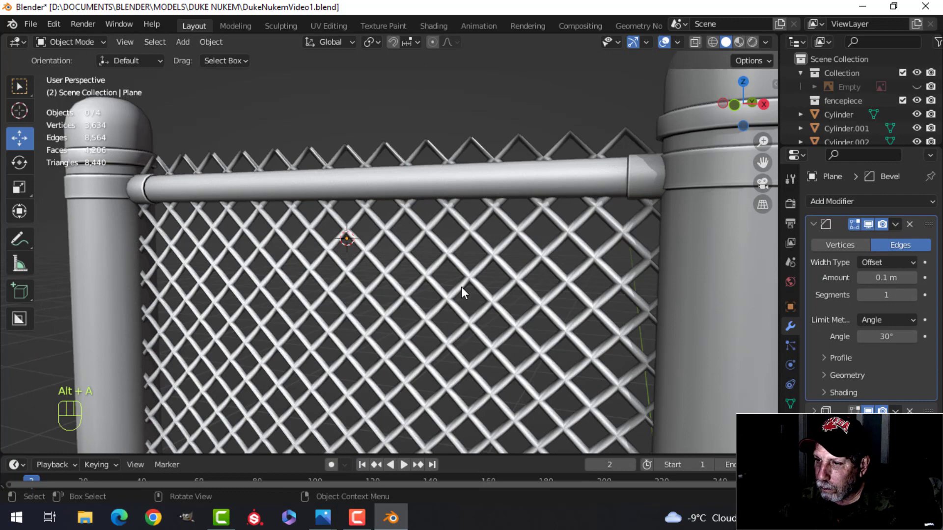
left_click(461, 287)
left_click_drag(927, 227, 927, 422)
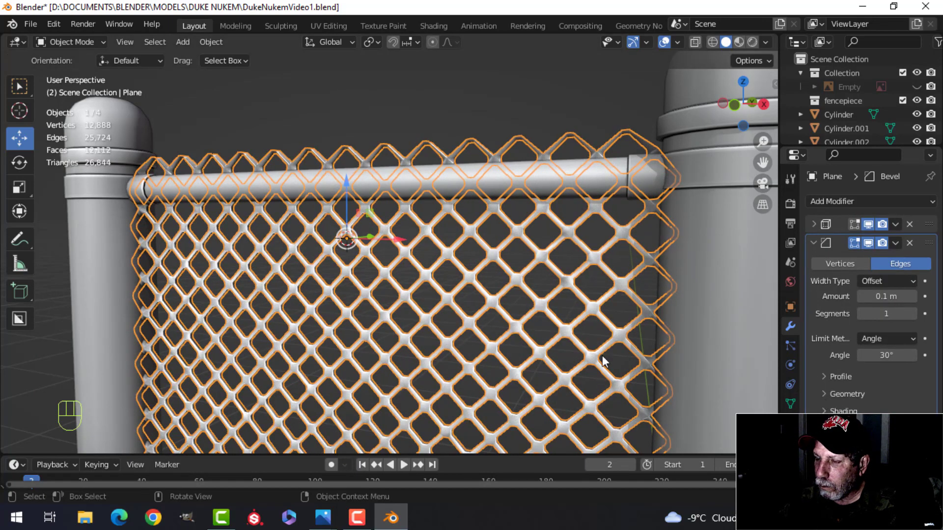
Step: Examine the bevelled chain-link mesh around the top rail and in the whole fence section
scroll(534, 320, "down", 2)
key("alt+a")
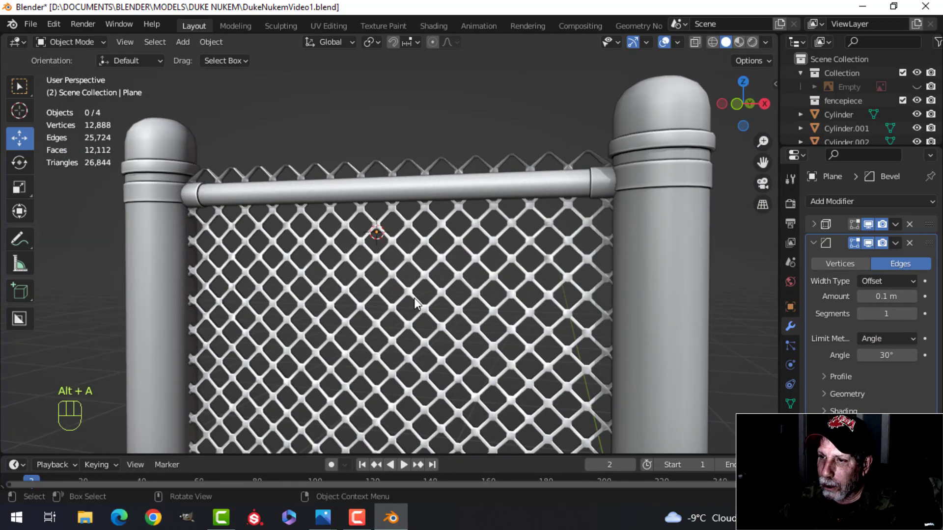
scroll(415, 303, "up", 5)
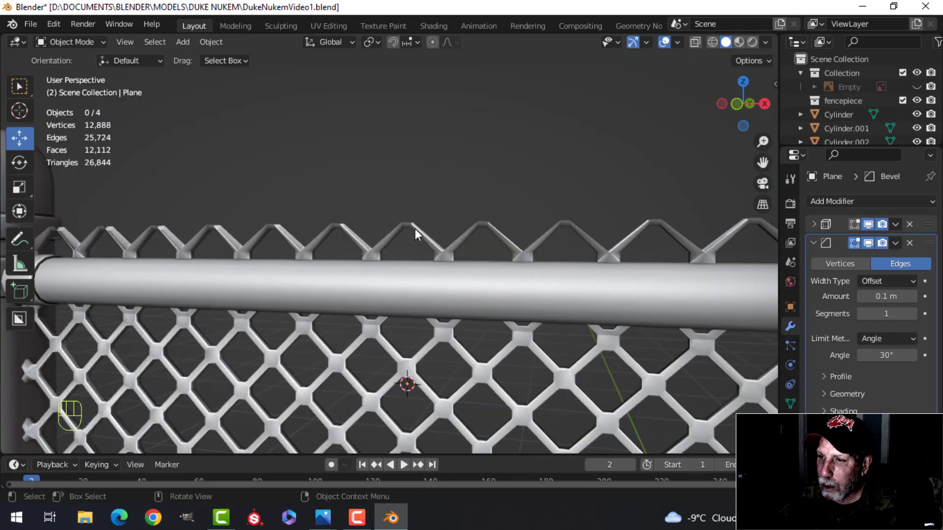
scroll(415, 229, "down", 6)
middle_click_drag(425, 336, 491, 290, "shift")
scroll(471, 300, "up", 1)
scroll(470, 303, "down", 2)
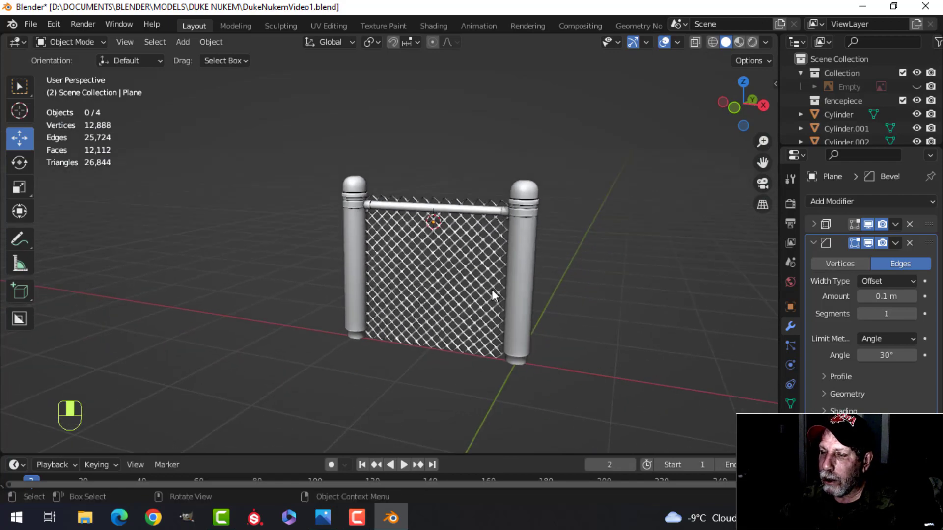
scroll(491, 290, "up", 2)
Step: Lower the chain-link mesh along Z by about 0.02 m relative to the top rail
left_click(524, 308)
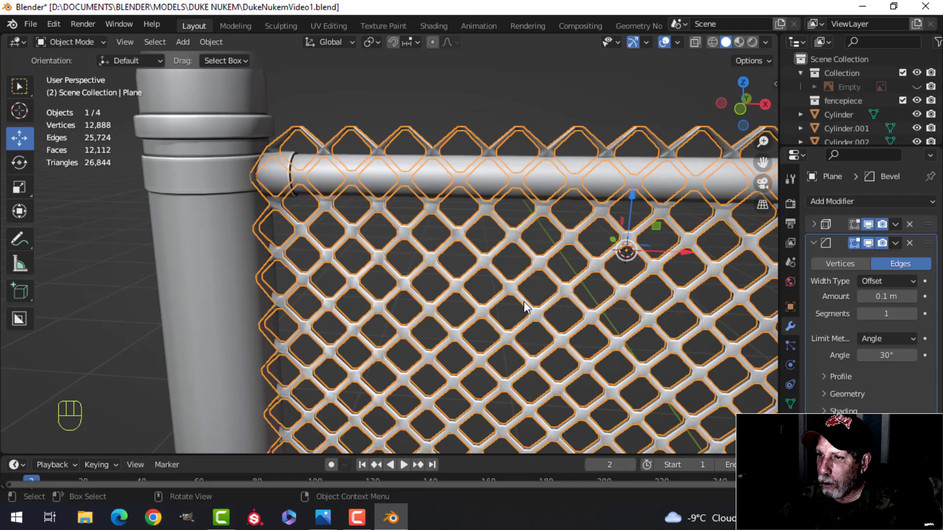
middle_click_drag(524, 307, 480, 325, "shift")
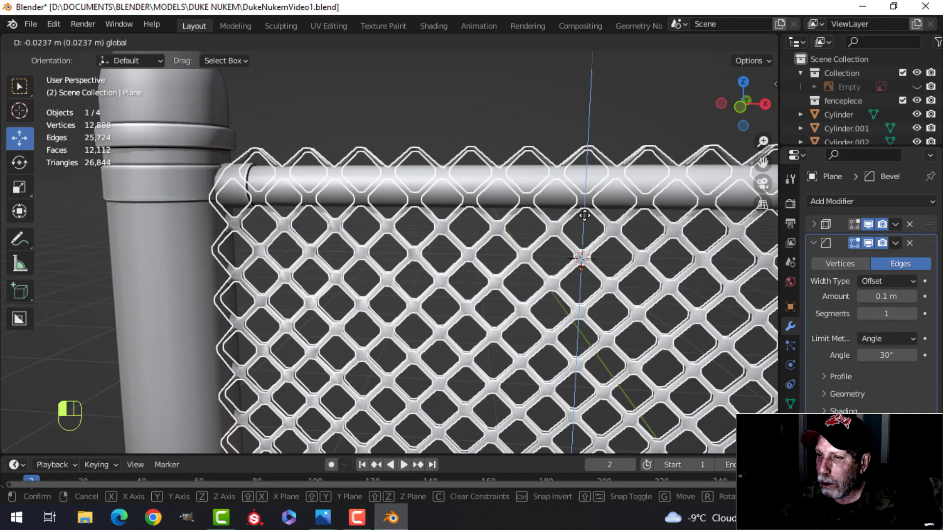
key("alt+a")
scroll(512, 269, "down", 3)
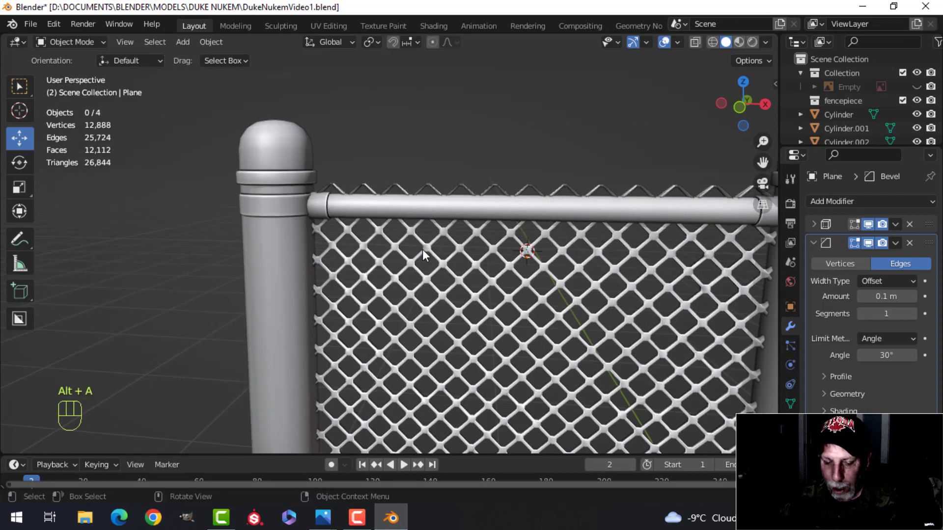
Step: Duplicate the edge loop at the lip of the top rail's end collar and move the copy along X onto the rail
left_click(361, 209)
scroll(377, 221, "up", 4)
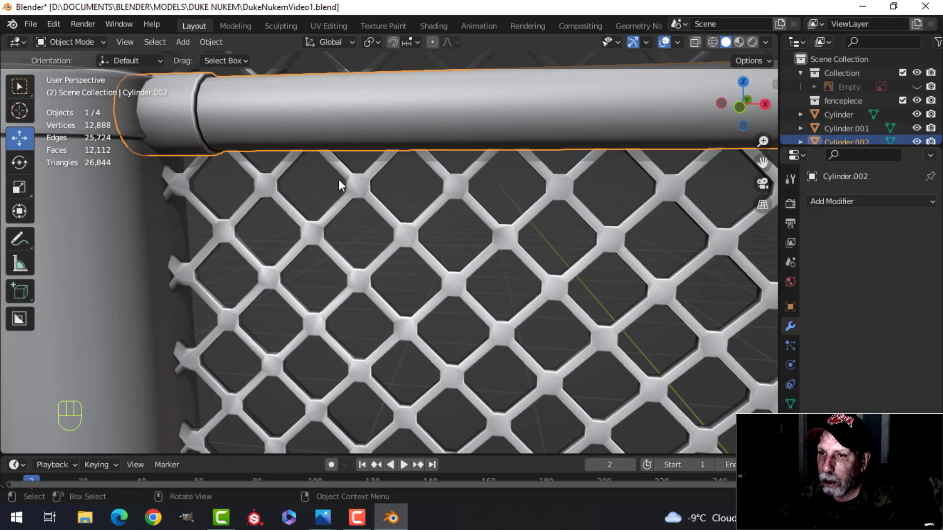
key("Tab")
middle_click(358, 217, "alt")
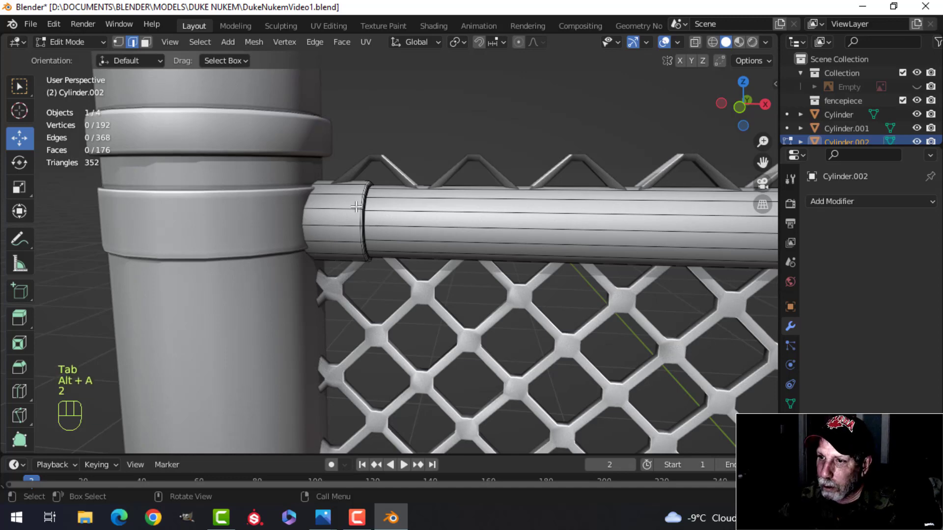
key("shift+d")
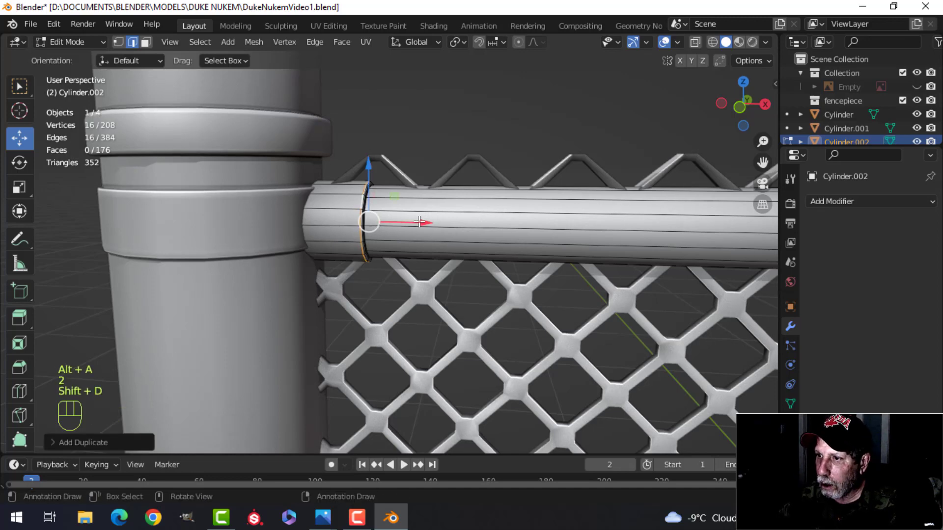
left_click_drag(419, 222, 575, 235)
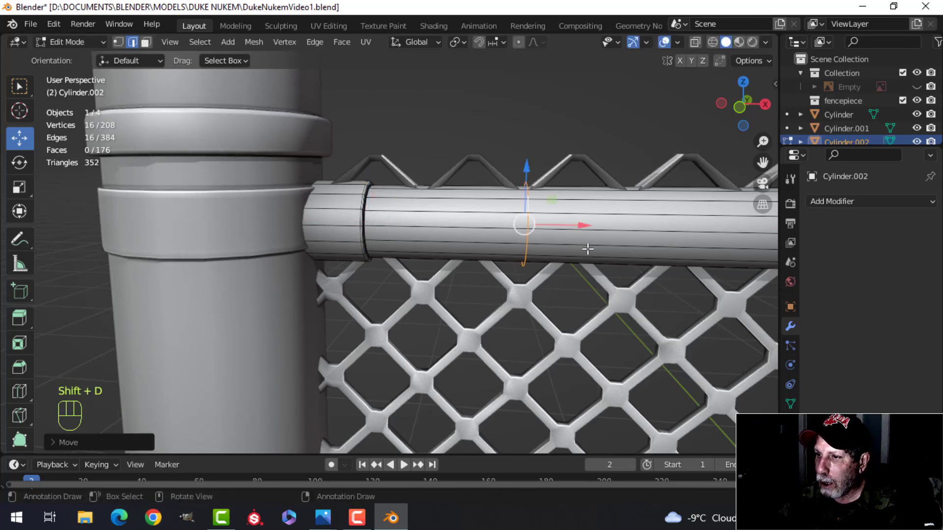
Step: Separate the duplicated loop into its own object and open it in Edit Mode with everything selected
middle_click_drag(587, 249, 569, 252)
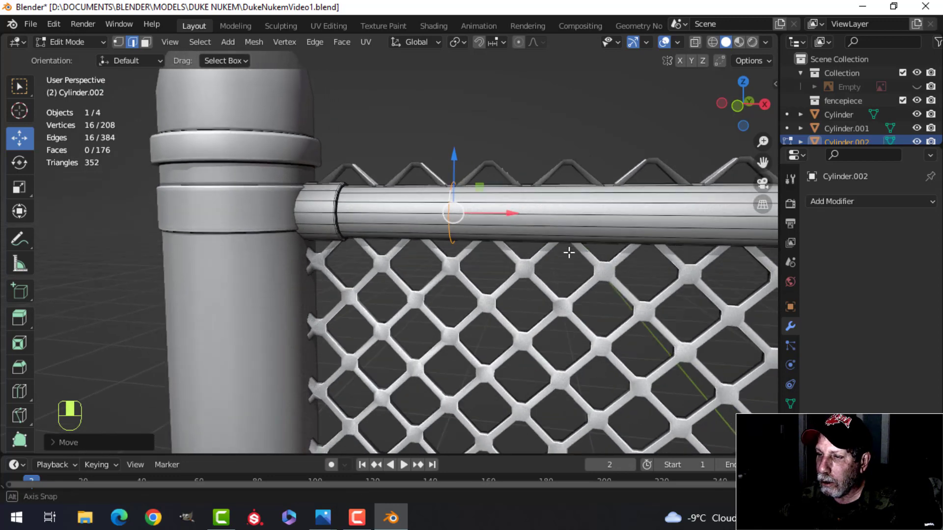
key("p")
left_click(527, 253)
key("Tab")
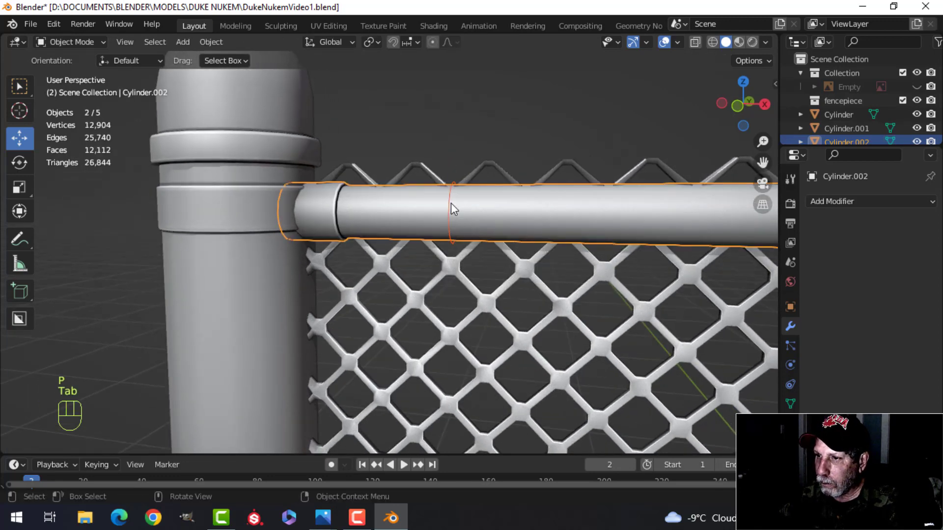
left_click(450, 202)
key("Tab")
key("a")
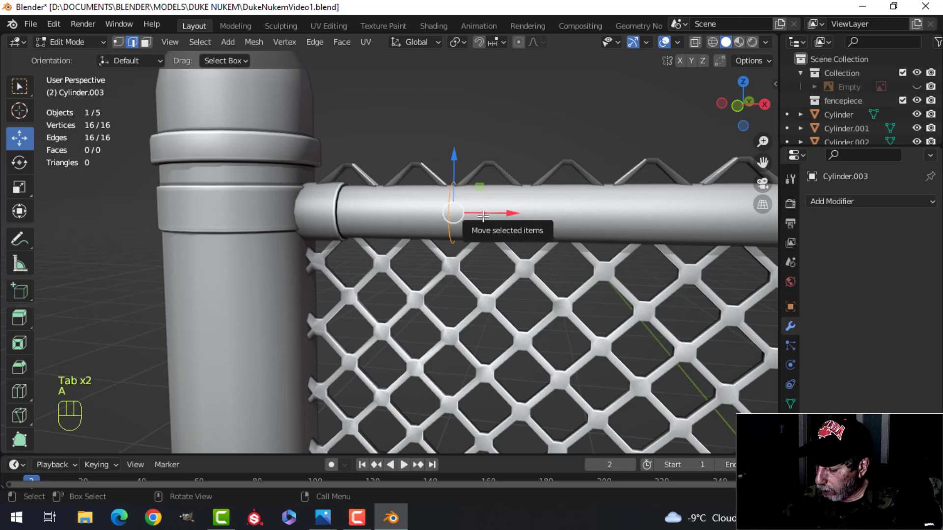
Step: Shift the separated loop slightly along X in front view, to just beside a mesh joint
key("KP_1")
scroll(479, 215, "up", 2)
middle_click_drag(525, 219, 479, 295, "shift")
scroll(549, 274, "up", 2)
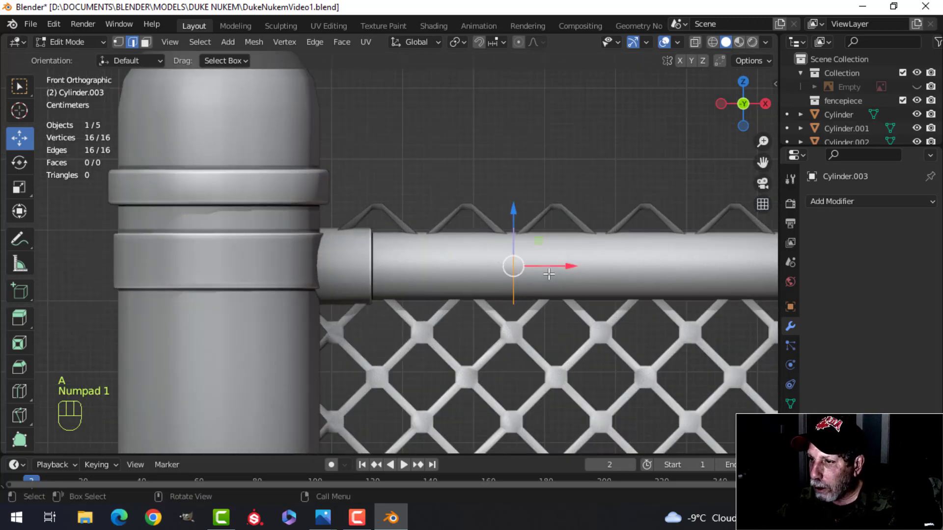
left_click_drag(568, 265, 554, 266)
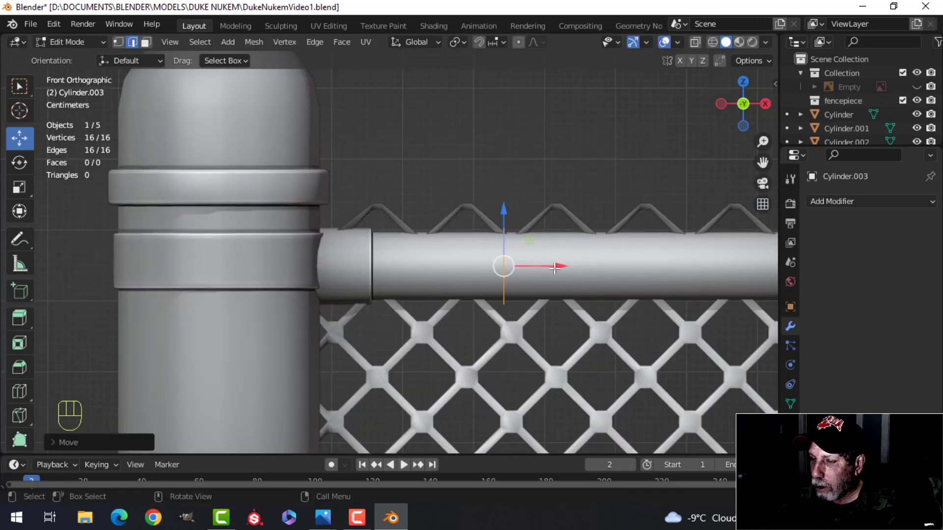
Step: Extrude the loop along X into a narrow band around the rail and centre it over the mesh joint
key("1")
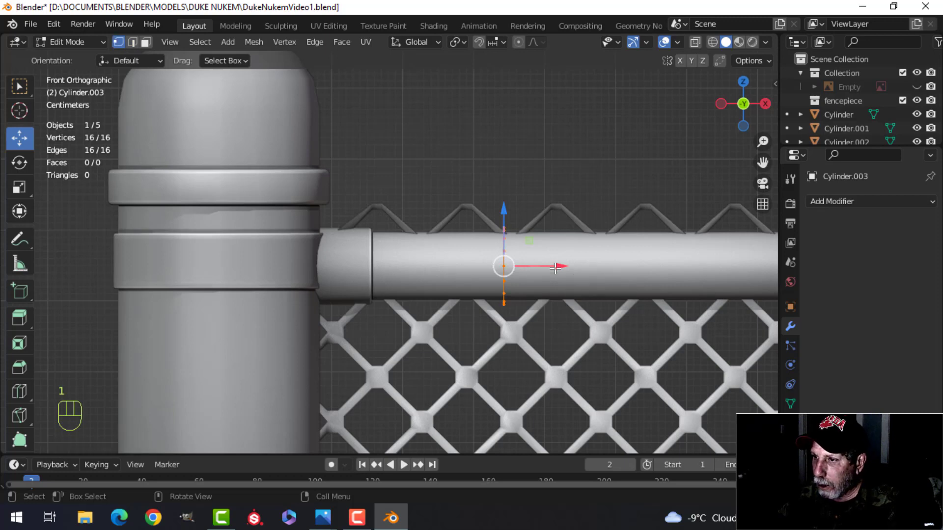
left_click_drag(553, 267, 574, 265)
key("a")
key("s")
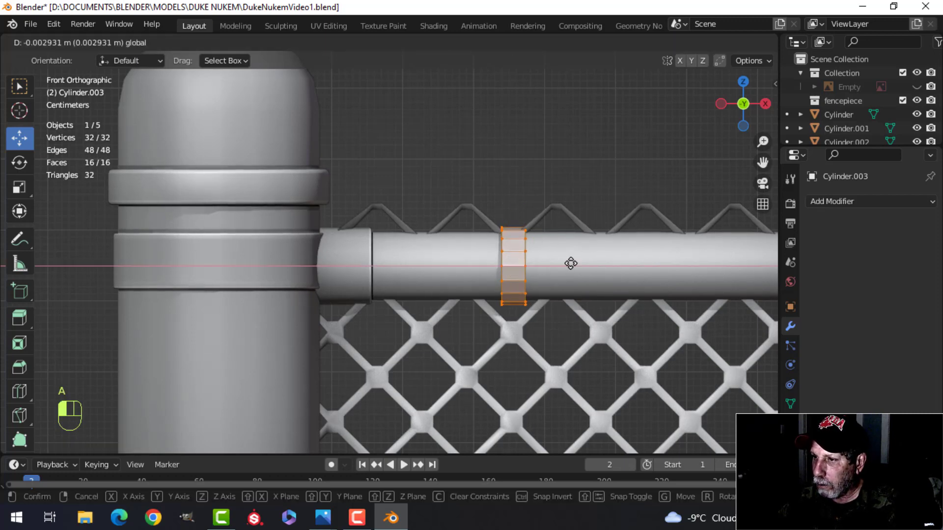
left_click(578, 262)
Step: Extrude the band in place and fatten it outward by about 0.007 m to give the collar thickness
middle_click_drag(603, 267, 507, 278)
scroll(507, 279, "down", 6)
middle_click_drag(461, 297, 464, 267, "shift")
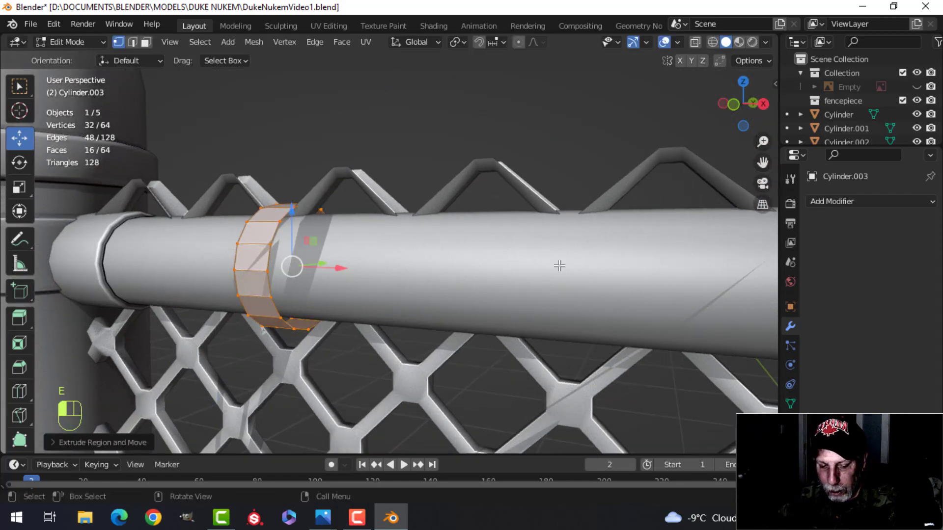
key("alt+s")
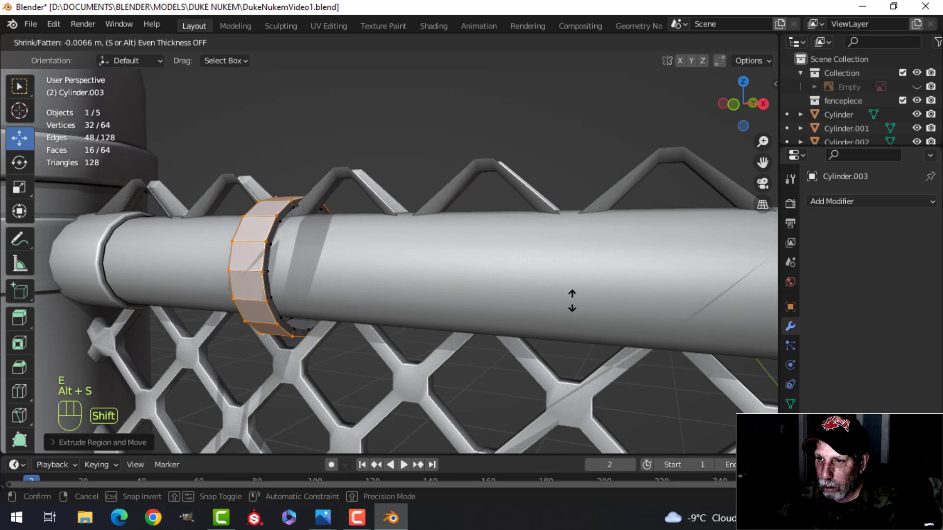
left_click(573, 299)
key("alt+a")
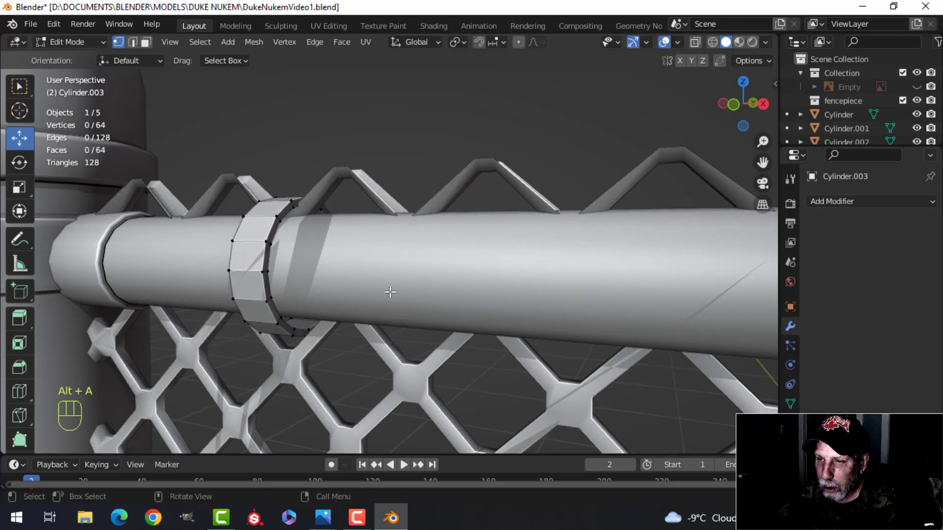
Step: Reorient all of the collar's face normals outward
scroll(417, 290, "up", 6)
key("a")
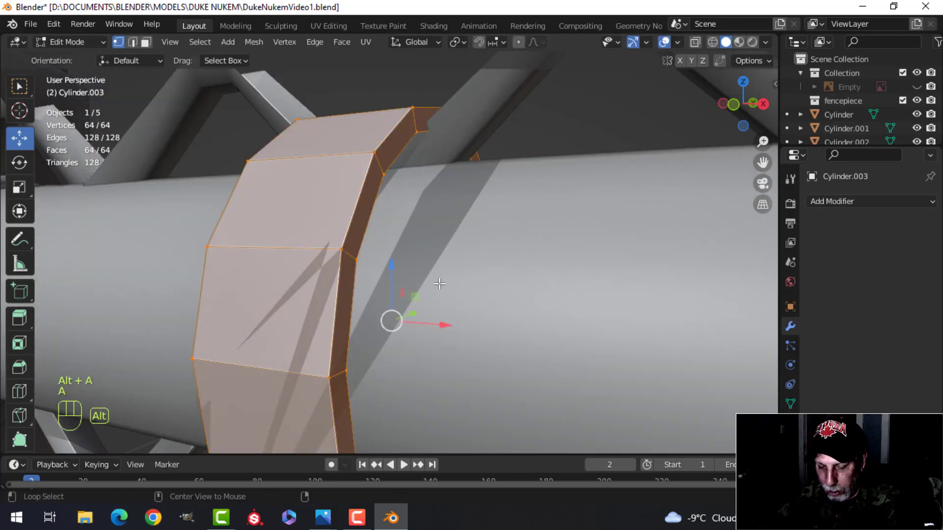
key("alt+n")
left_click(439, 286)
key("alt+a")
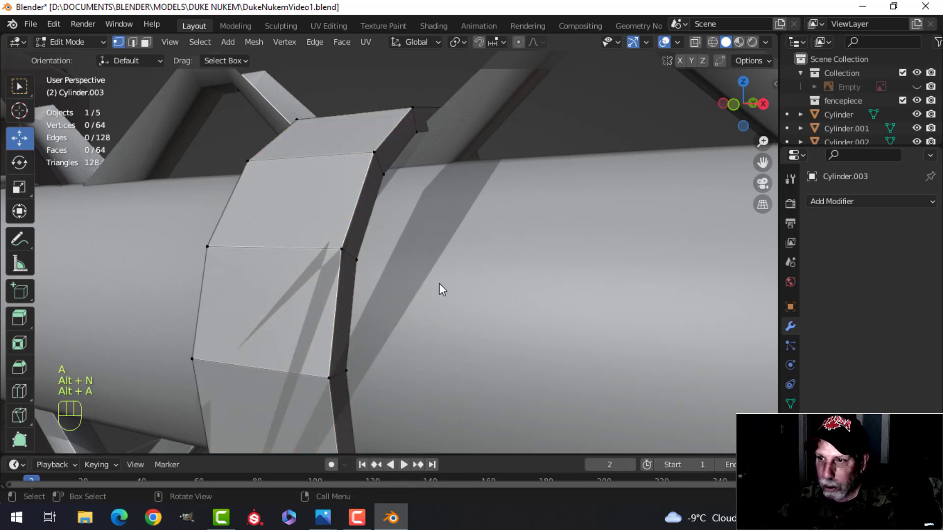
Step: Select the rim edge loops on both sides of the collar and give them a very narrow two-segment bevel
key("2")
left_click(367, 200, "alt+shift")
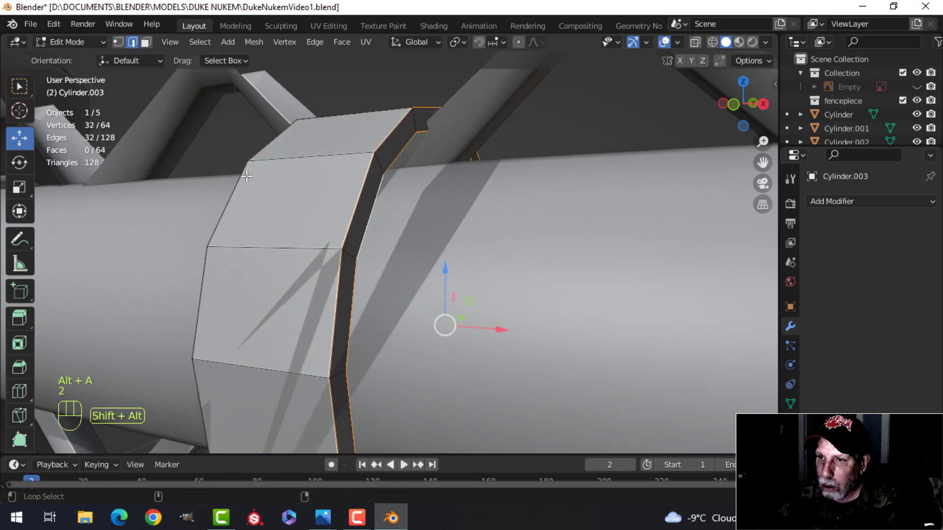
left_click(246, 176, "alt+shift")
middle_click_drag(246, 176, 560, 283)
scroll(653, 267, "up", 4)
left_click(655, 308, "alt+shift")
middle_click_drag(756, 300, 562, 300, "shift")
scroll(585, 299, "up", 3)
key("ctrl+b")
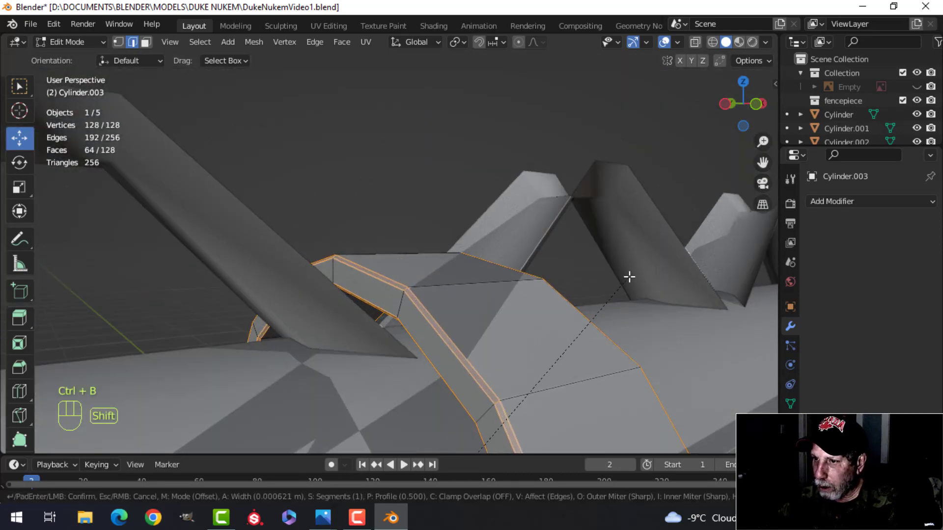
left_click(640, 258)
Step: Apply smooth shading to the collar
key("Tab")
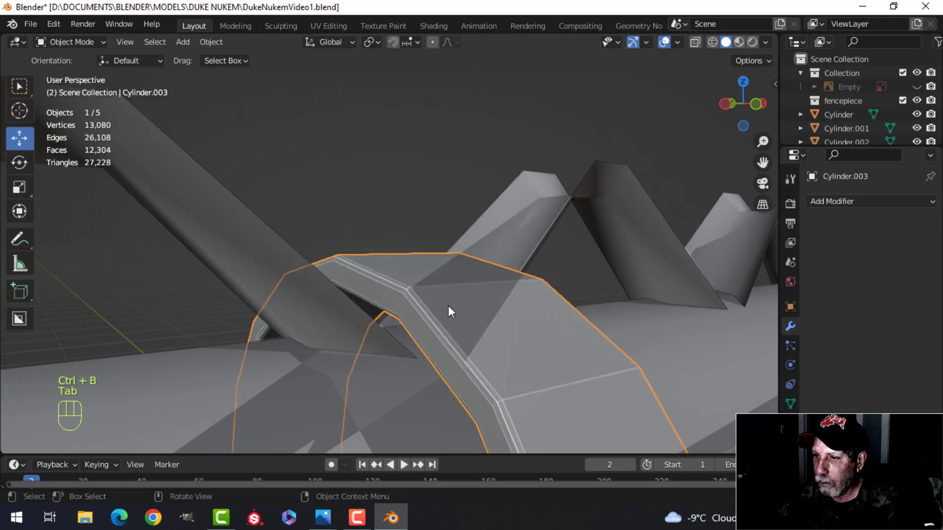
right_click(440, 299)
left_click(435, 250)
key("alt+a")
middle_click_drag(490, 280, 427, 275)
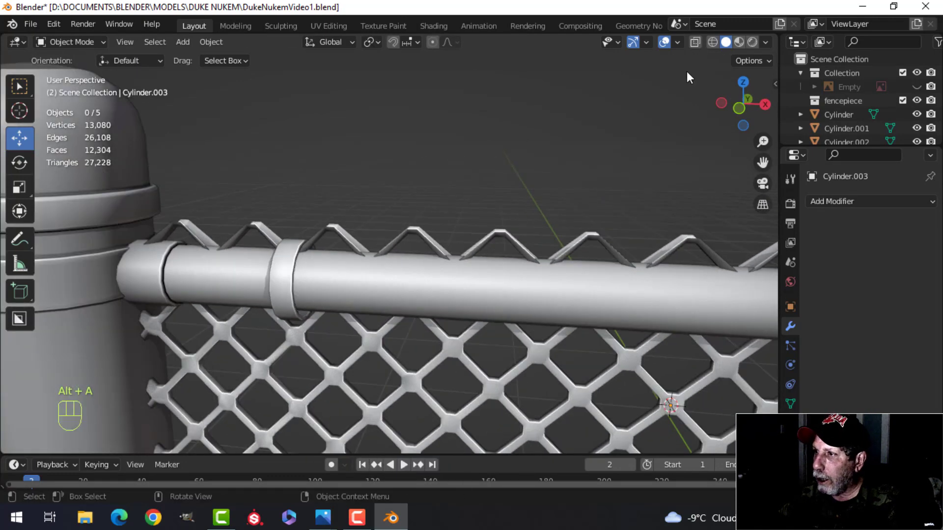
Step: Turn on the Face Orientation overlay and flip all of the top rail's face normals outward
left_click(677, 42)
left_click(622, 293)
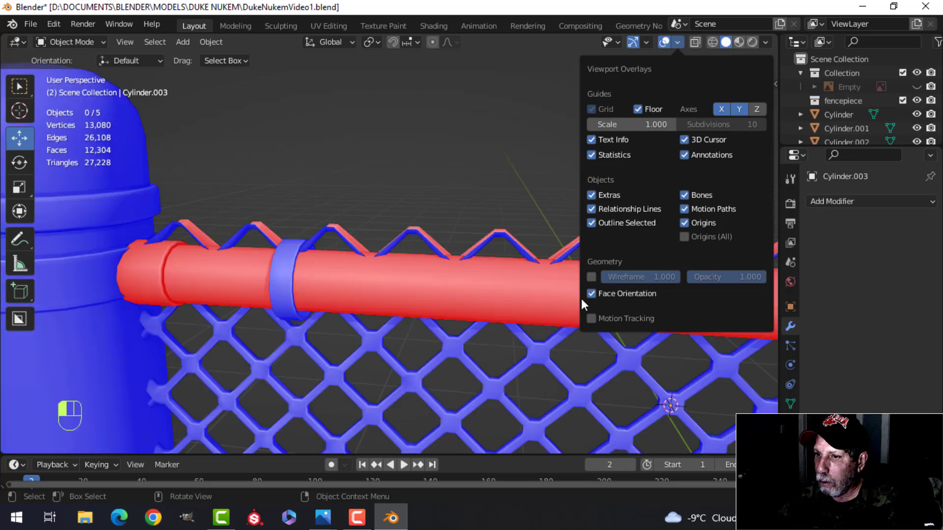
left_click(479, 288)
key("Tab")
key("a")
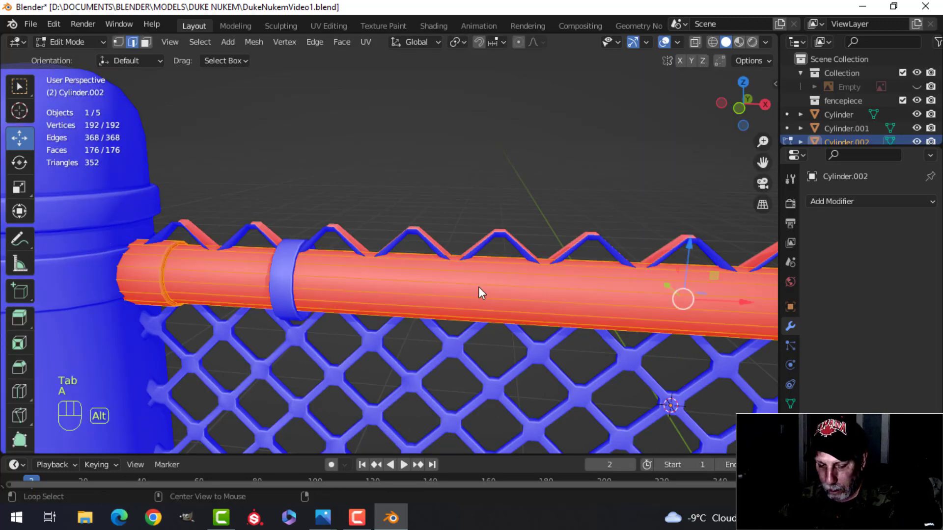
key("alt+n")
left_click(479, 290)
key("alt+a")
key("Tab")
Step: Deselect everything and turn off the Face Orientation overlay
middle_click_drag(478, 287, 594, 307)
key("alt+a")
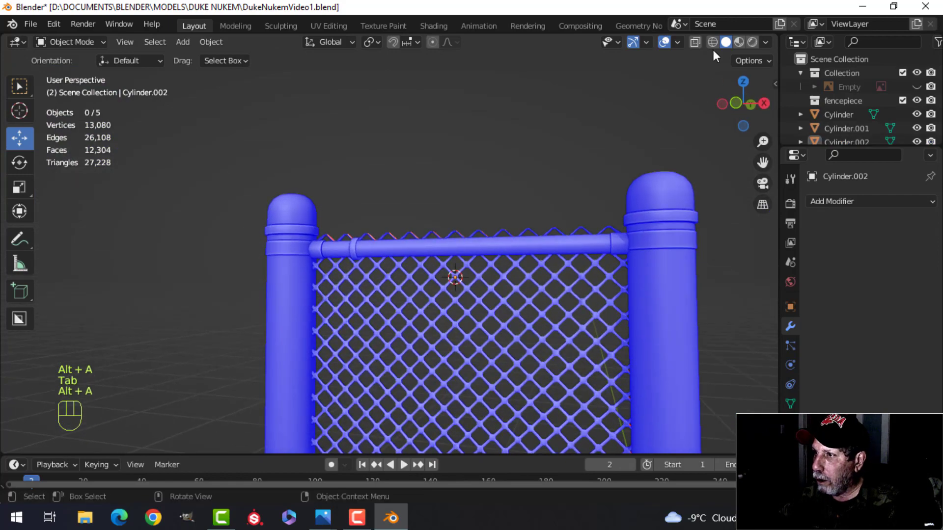
left_click(679, 42)
left_click(623, 291)
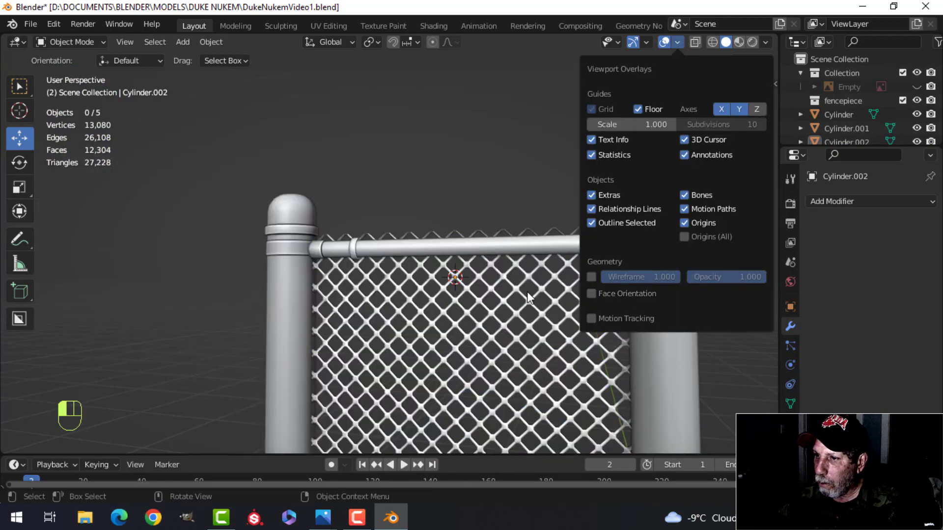
Step: In front view, duplicate the collar within its mesh and move the copy along X to near the rail's opposite end
scroll(506, 294, "up", 2)
middle_click_drag(493, 296, 466, 306)
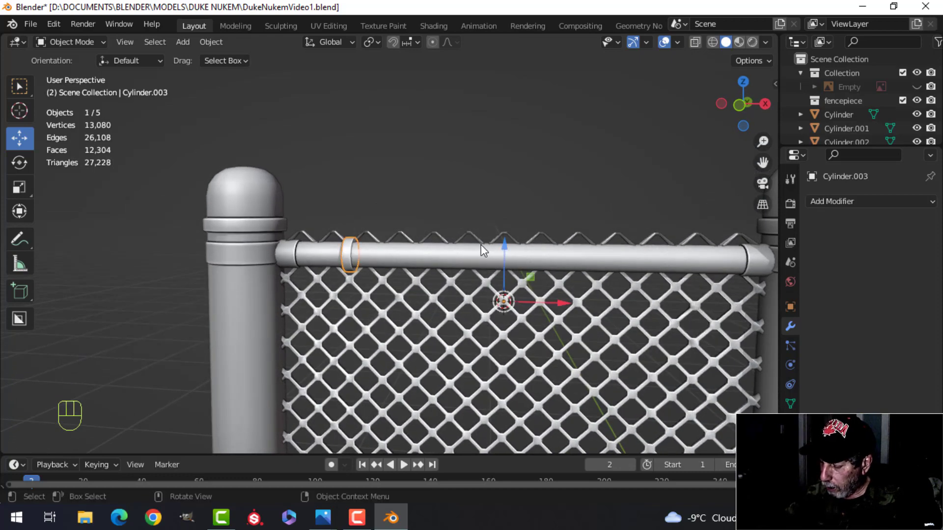
key("KP_1")
scroll(477, 249, "down", 2)
middle_click_drag(476, 249, 435, 266, "shift")
key("Tab")
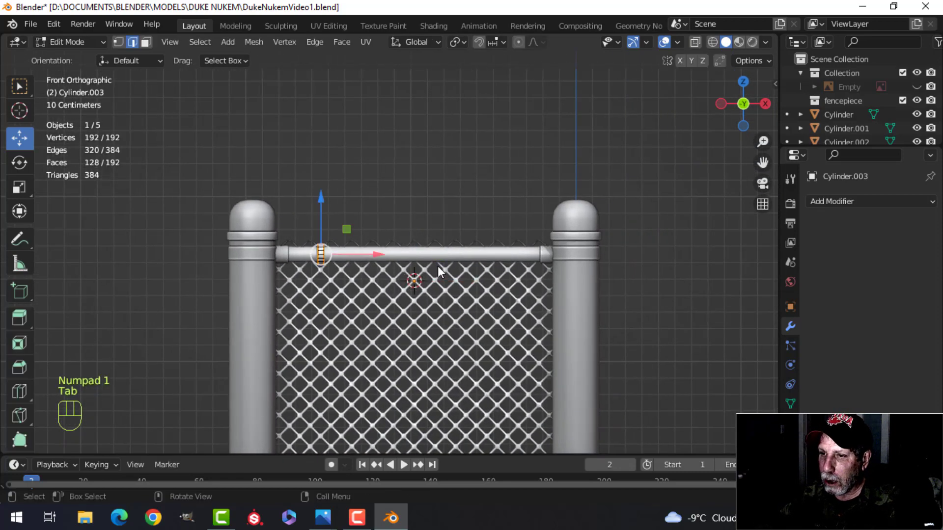
key("a")
scroll(438, 267, "up", 1)
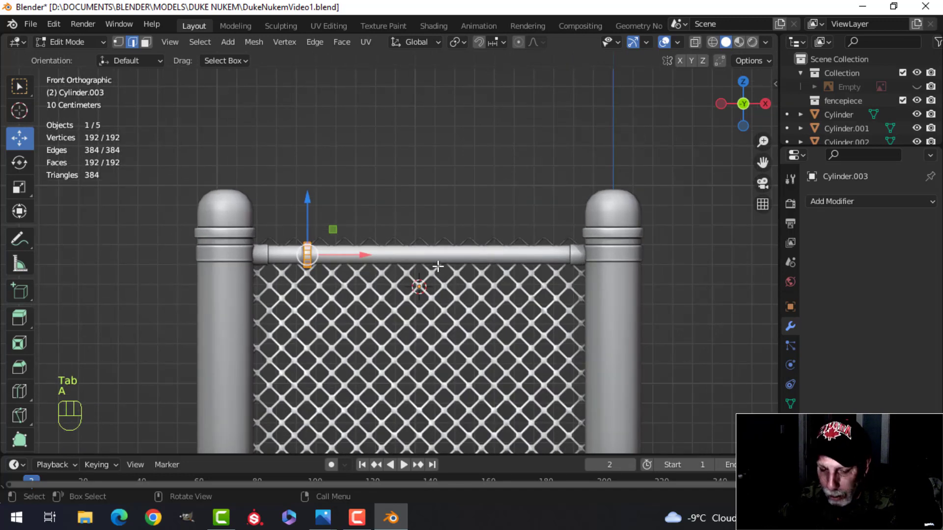
key("shift+d")
key("g")
key("x")
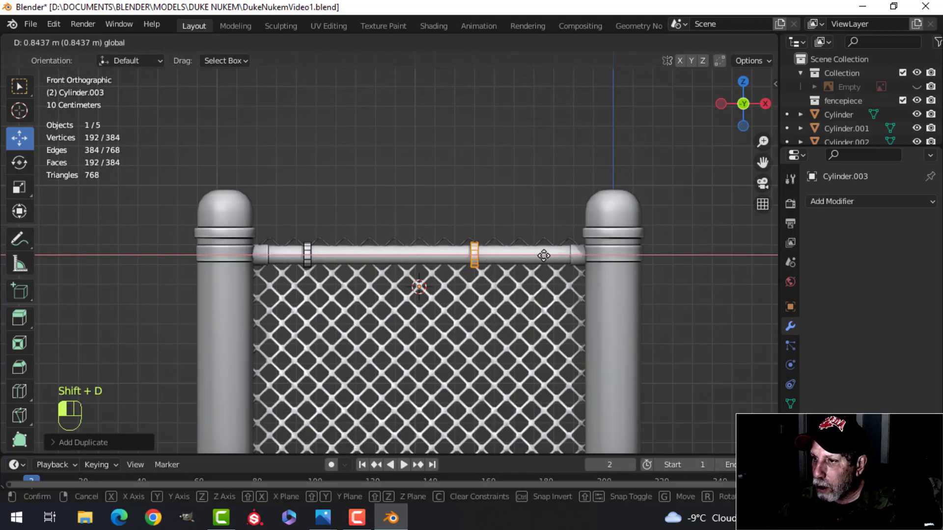
left_click(594, 256)
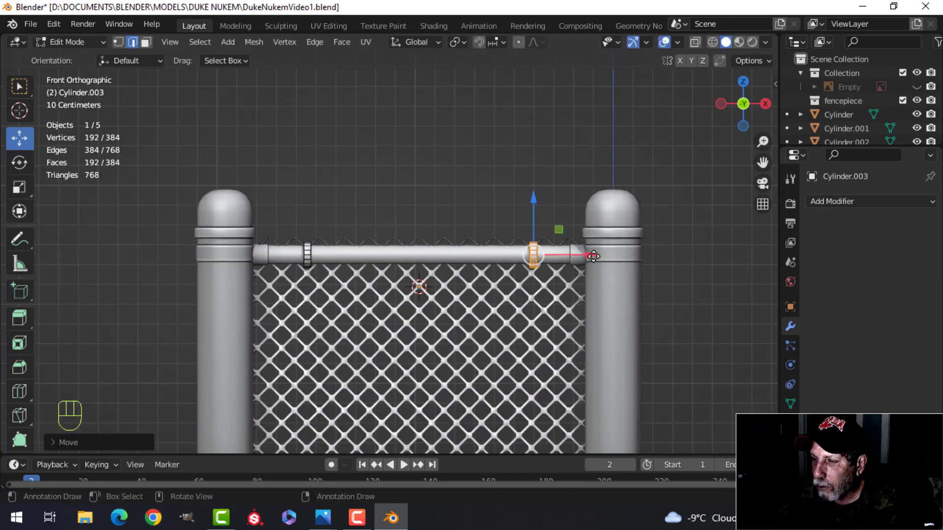
key("alt+a")
key("Tab")
key("alt+a")
Step: Delete the post at the fence's far end, keeping only the post at the world origin
scroll(566, 264, "down", 3)
mouse_move(565, 264)
middle_mouse_down()
mouse_move(532, 290)
mouse_move(491, 300)
mouse_move(509, 253)
mouse_move(501, 267)
mouse_move(507, 262)
middle_mouse_up()
left_click(766, 42)
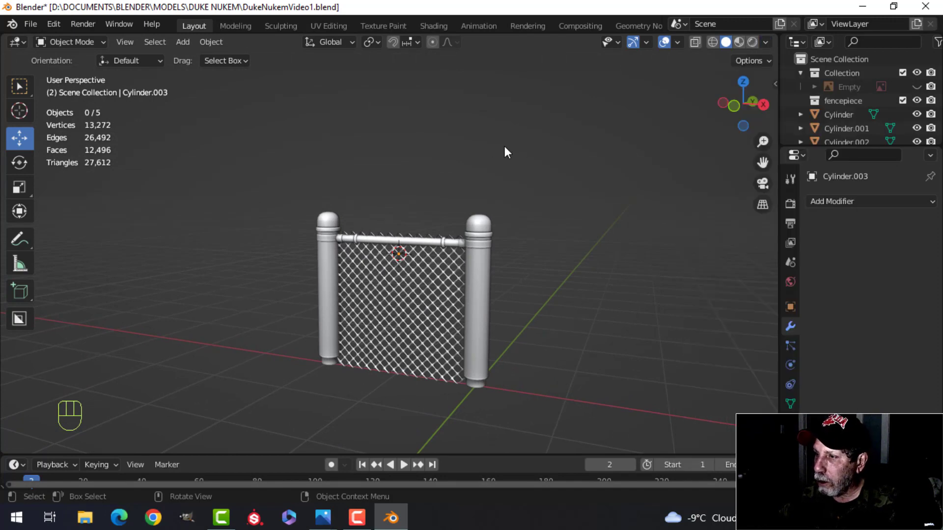
mouse_move(505, 150)
middle_mouse_down()
mouse_move(474, 221)
mouse_move(511, 175)
mouse_move(569, 170)
mouse_move(537, 196)
mouse_move(471, 216)
mouse_move(501, 237)
mouse_move(582, 239)
mouse_move(466, 252)
mouse_move(532, 237)
middle_mouse_up()
left_click(354, 230)
key("x")
left_click(355, 231)
scroll(532, 238, "down", 3)
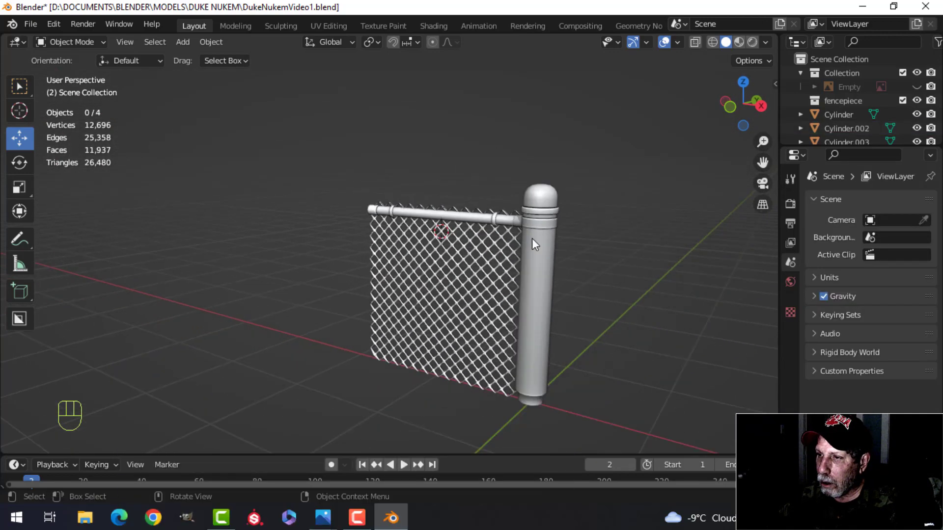
Step: Select the remaining post, rail, mesh and collars and move them to a new collection named FencePiece
scroll(532, 239, "down", 1)
middle_click_drag(589, 249, 560, 238, "shift")
left_click_drag(300, 144, 589, 392)
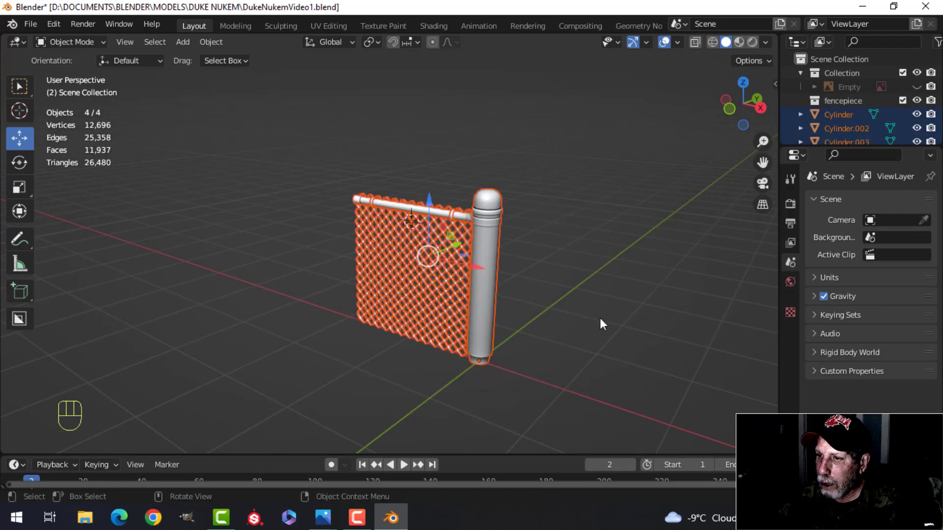
key("m")
left_click(609, 318)
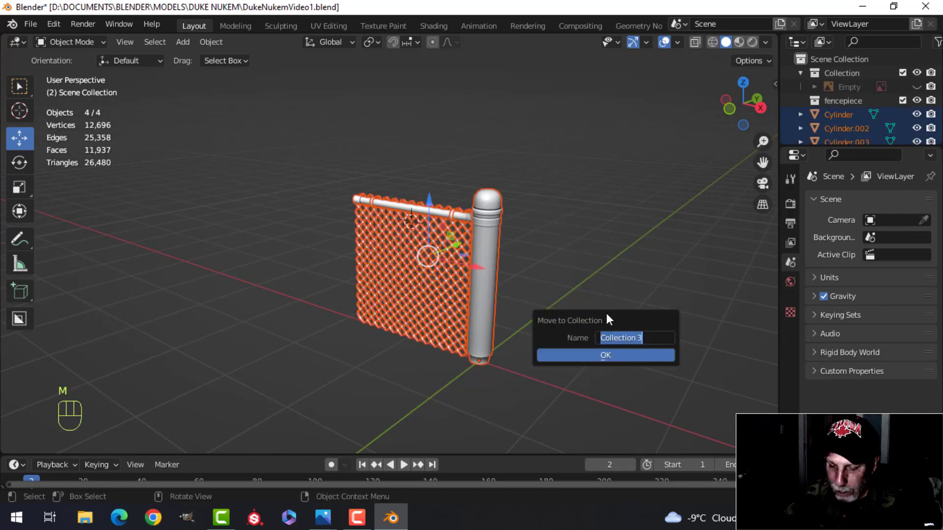
type("FenceP")
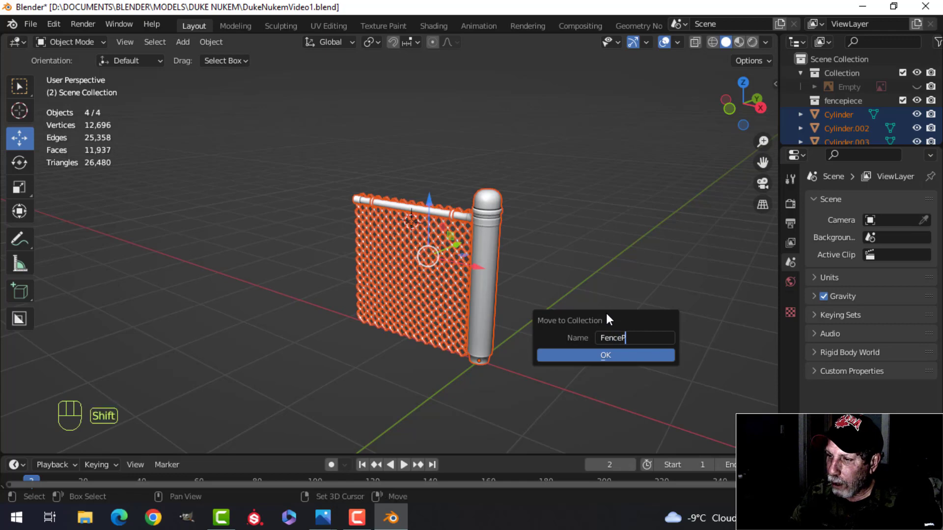
type("iece")
key("Return")
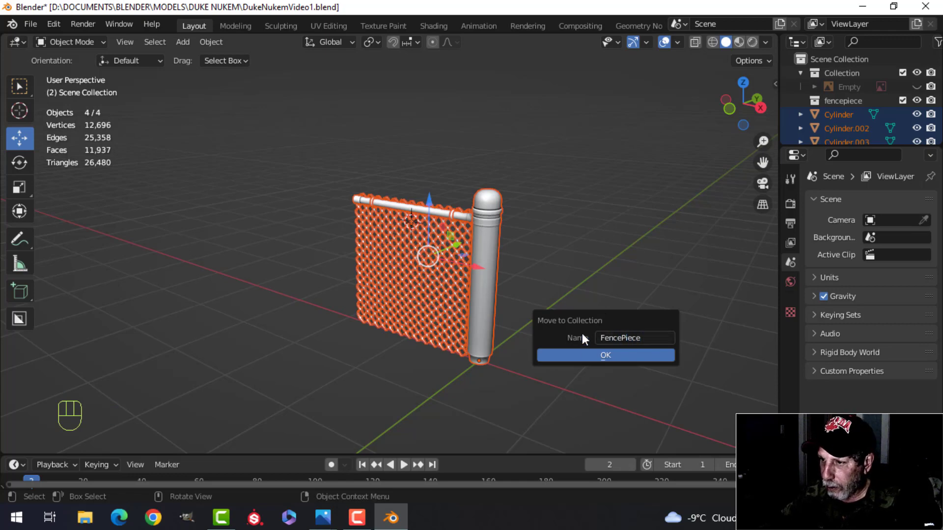
left_click(587, 354)
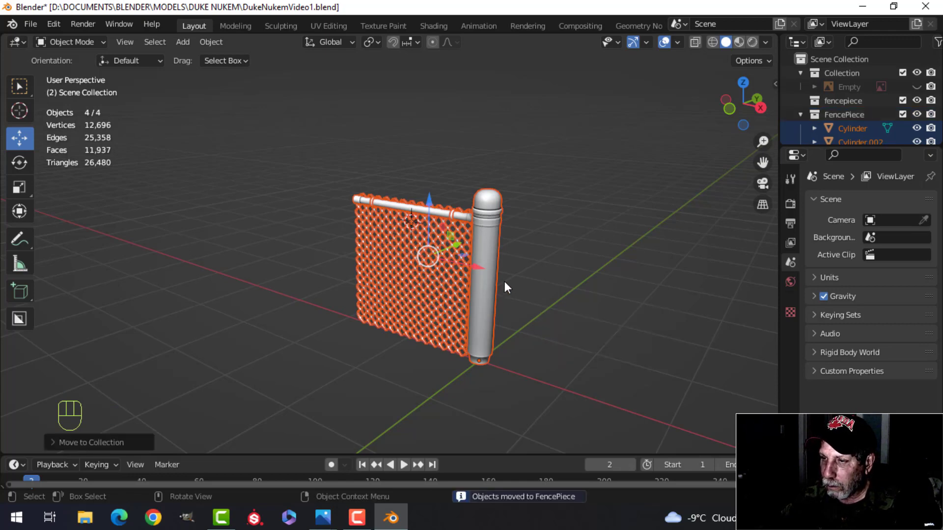
Step: Snap the 3D cursor to the centre of the post's bottom edge loop
middle_click_drag(518, 290, 502, 252, "shift")
key("alt+a")
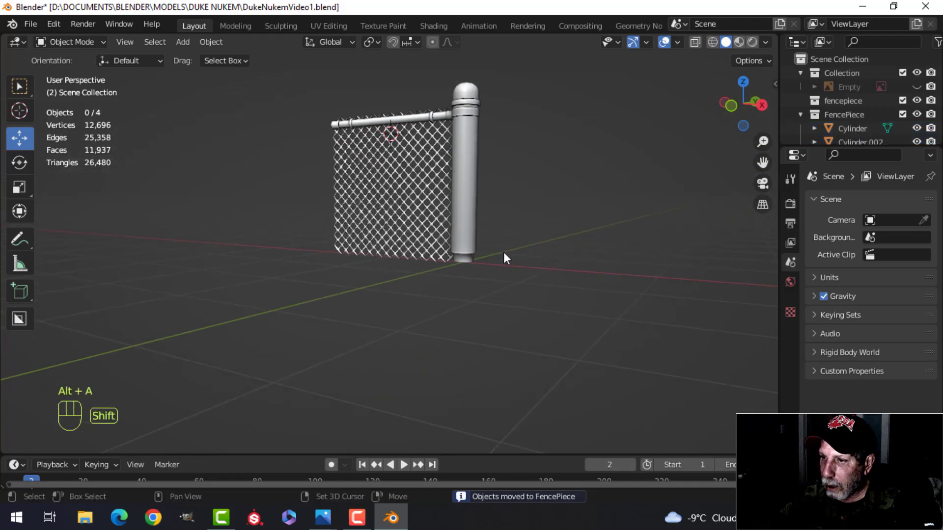
scroll(499, 260, "up", 2)
left_click(495, 268)
key("Tab")
scroll(528, 274, "up", 3)
key("alt+a")
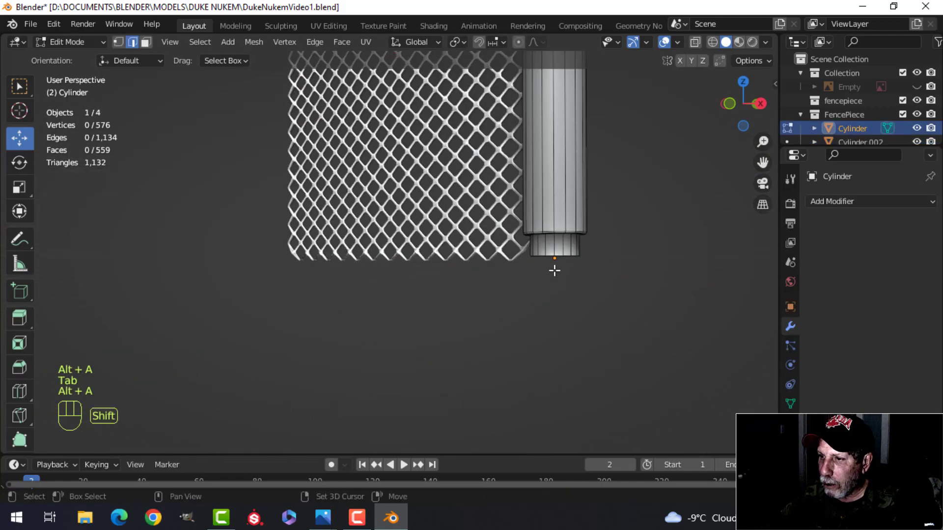
middle_click_drag(554, 271, 538, 248, "shift")
scroll(539, 252, "up", 3)
key("2")
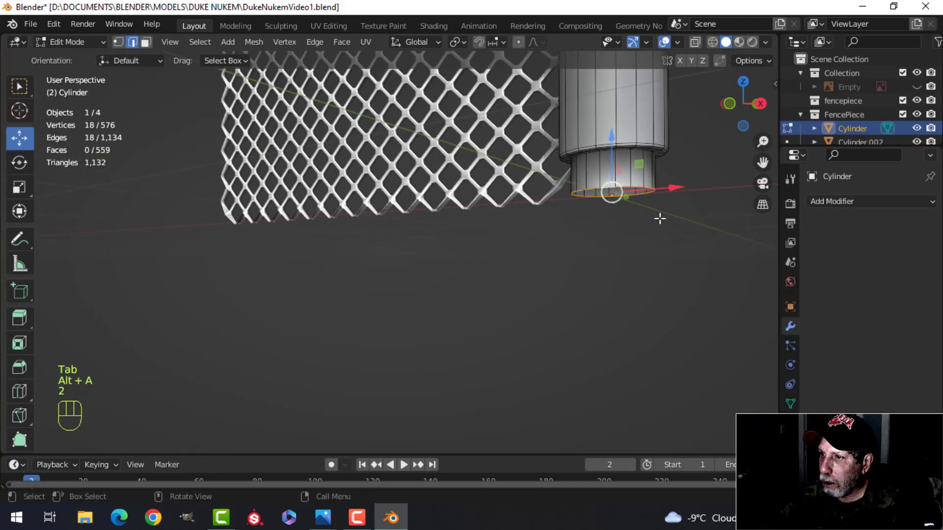
key("shift+s")
left_click(664, 310)
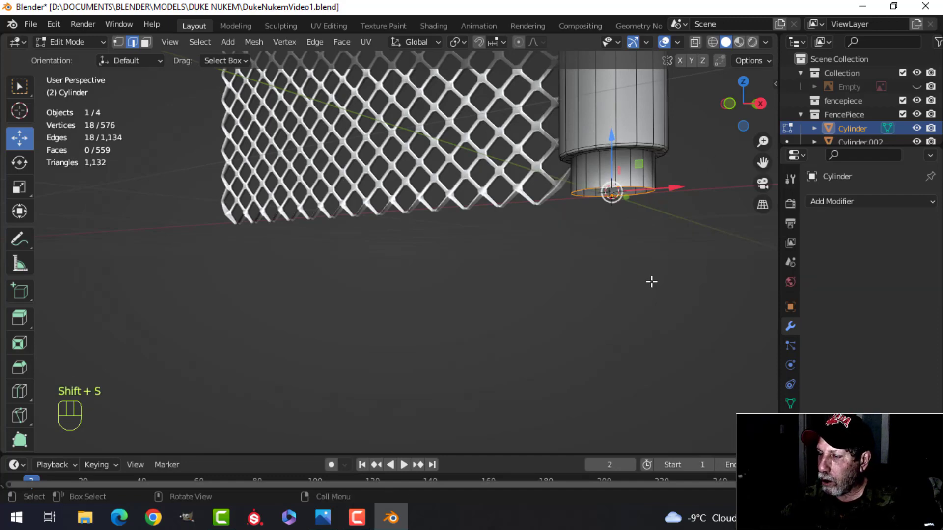
key("Tab")
key("alt+a")
Step: Add a collection instance of FencePiece and move it along X to about -1.99 m so it continues the fence
scroll(476, 230, "down", 5)
scroll(510, 264, "down", 3)
middle_click_drag(493, 245, 538, 264, "shift")
key("shift+a")
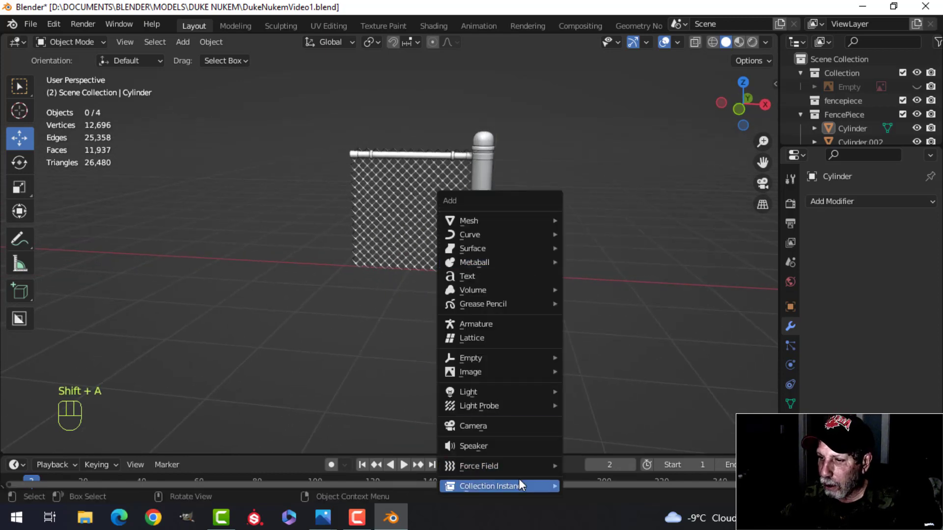
mouse_move(524, 486)
left_click(591, 485)
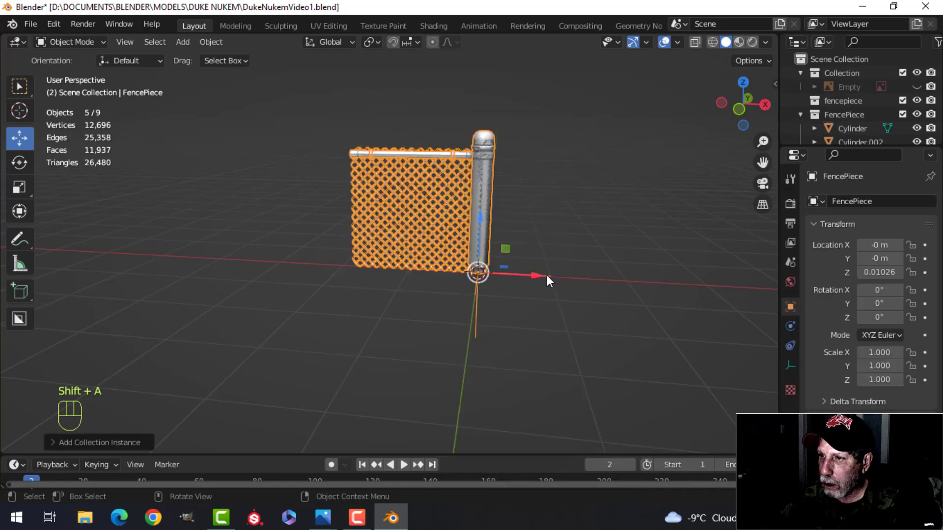
left_click_drag(547, 275, 407, 281)
key("alt+a")
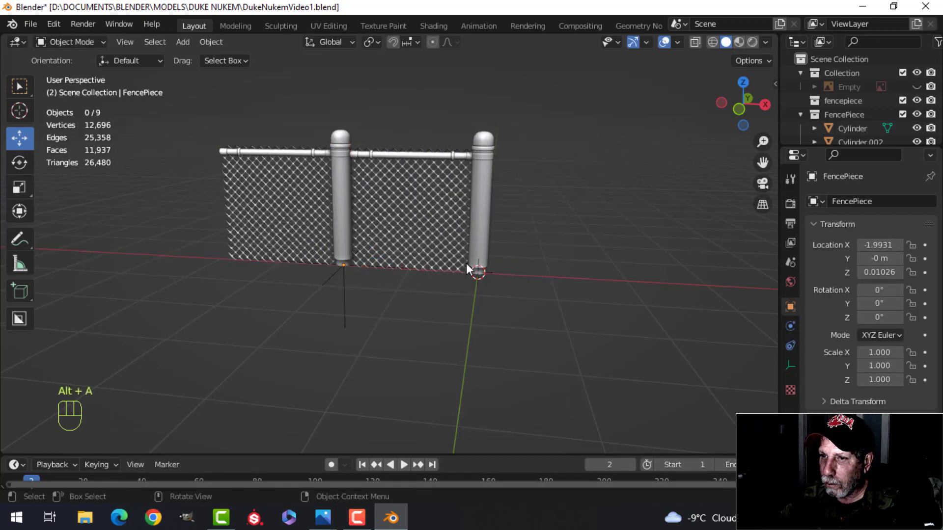
Step: Try moving the original post along X and undo the move
middle_click_drag(448, 267, 518, 308)
scroll(402, 261, "up", 2)
scroll(470, 340, "up", 2)
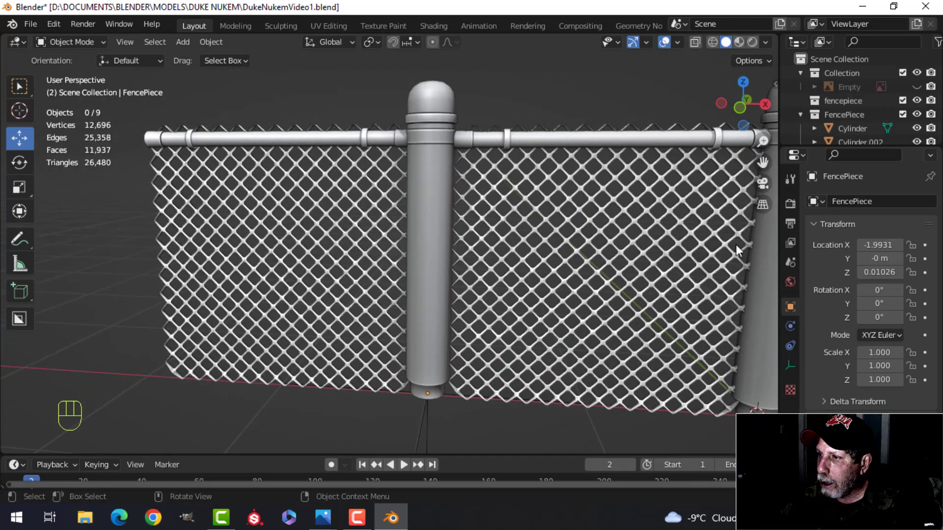
middle_click_drag(718, 268, 578, 312, "shift")
left_click(624, 253)
scroll(623, 265, "down", 4)
left_click_drag(555, 355, 564, 349)
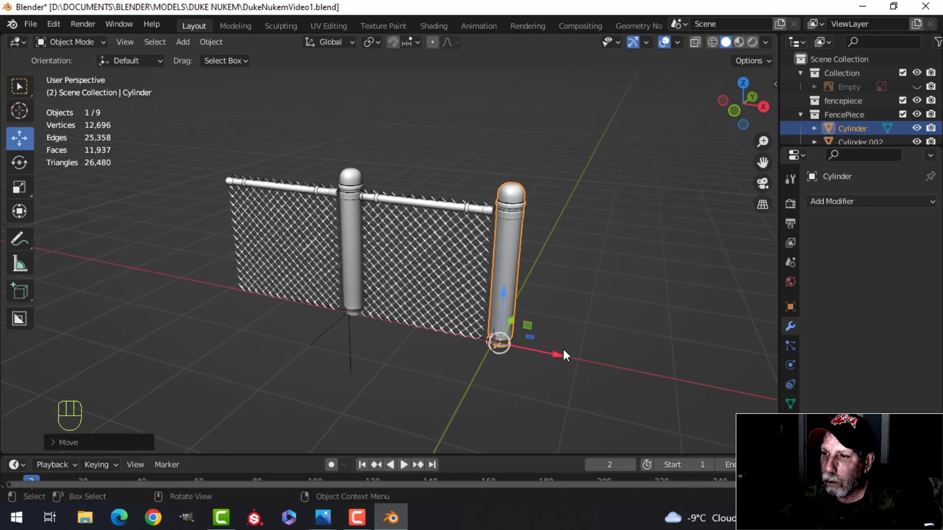
key("ctrl+z")
middle_click_drag(582, 296, 557, 301)
key("alt+a")
Step: Try extruding the top face of the original post's cap about 0.01 m inward
scroll(554, 302, "up", 3)
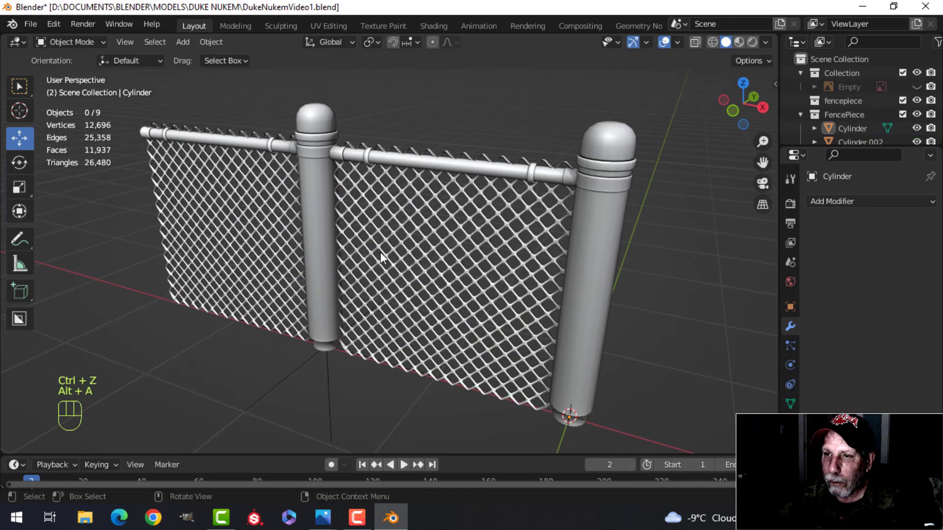
scroll(388, 252, "down", 3)
middle_click_drag(417, 254, 490, 239, "shift")
middle_click_drag(490, 239, 502, 277)
scroll(596, 221, "up", 1)
scroll(515, 248, "up", 2)
left_click(562, 260)
key("Tab")
scroll(642, 265, "up", 2)
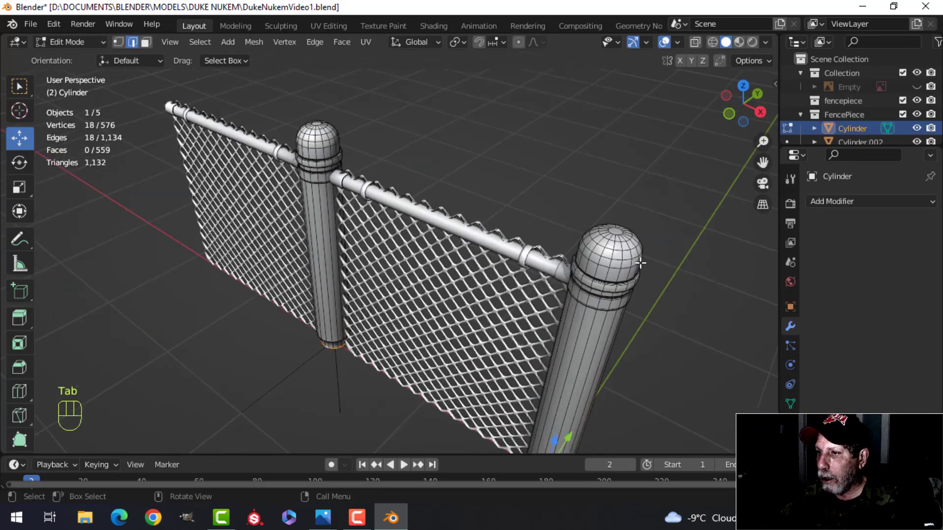
middle_click_drag(641, 265, 529, 268, "shift")
scroll(529, 269, "up", 1)
key("alt+a")
key("3")
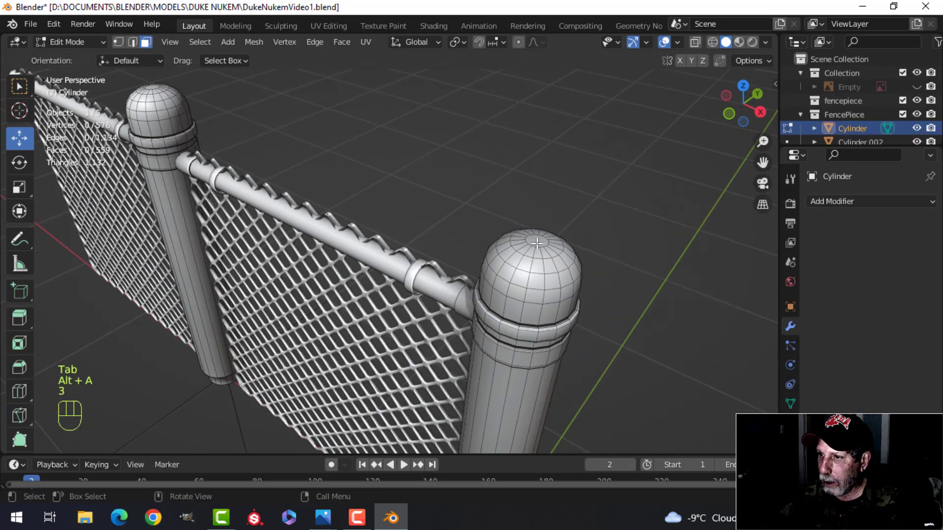
key("e")
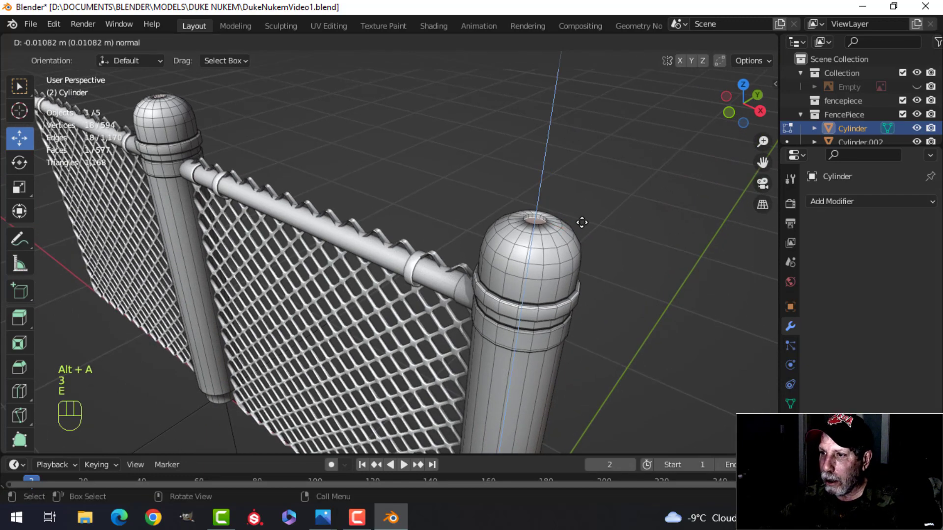
key("Escape")
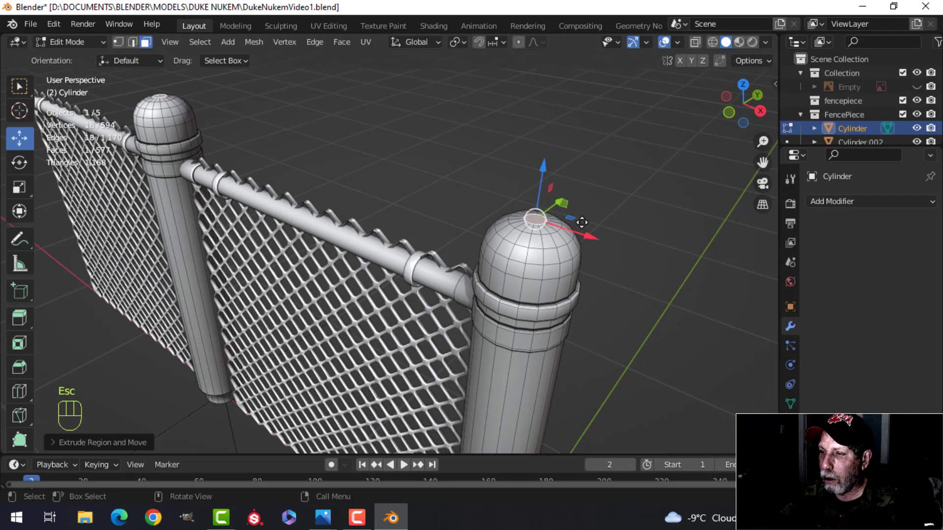
Step: Undo the extrusion on the original post cap's top face and return to Object Mode with nothing selected
key("Tab")
scroll(582, 222, "down", 2)
middle_click_drag(582, 223, 569, 229)
key("Tab")
key("a")
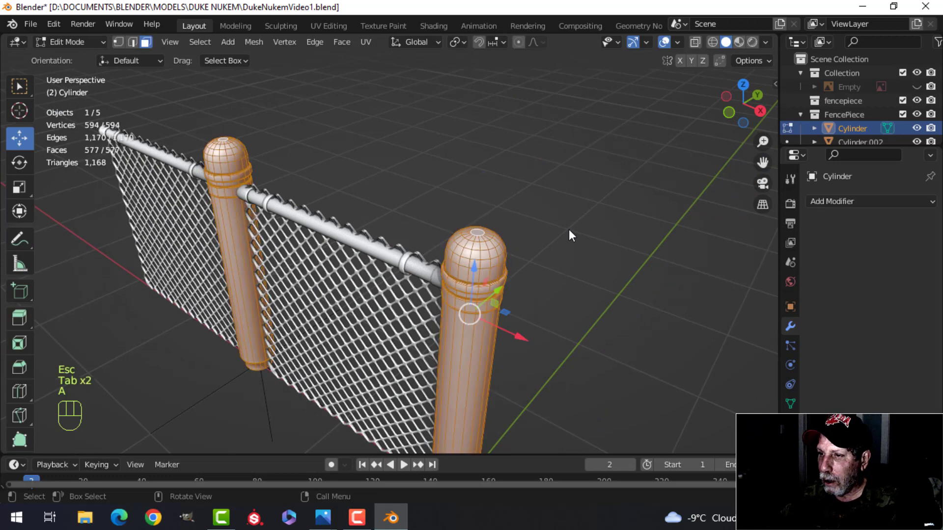
key("ctrl+z")
key("ctrl+z")
key("ctrl+z")
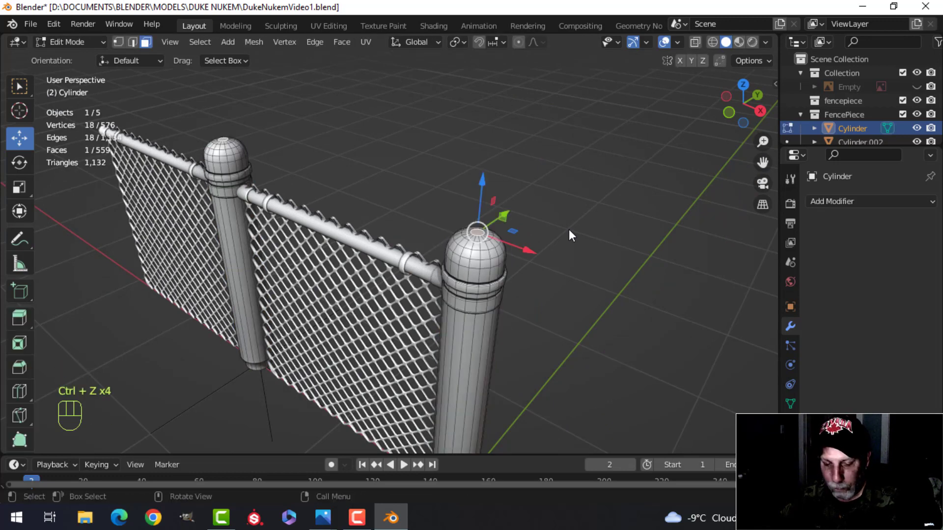
key("alt+a")
key("Tab")
key("alt+a")
scroll(568, 228, "down", 4)
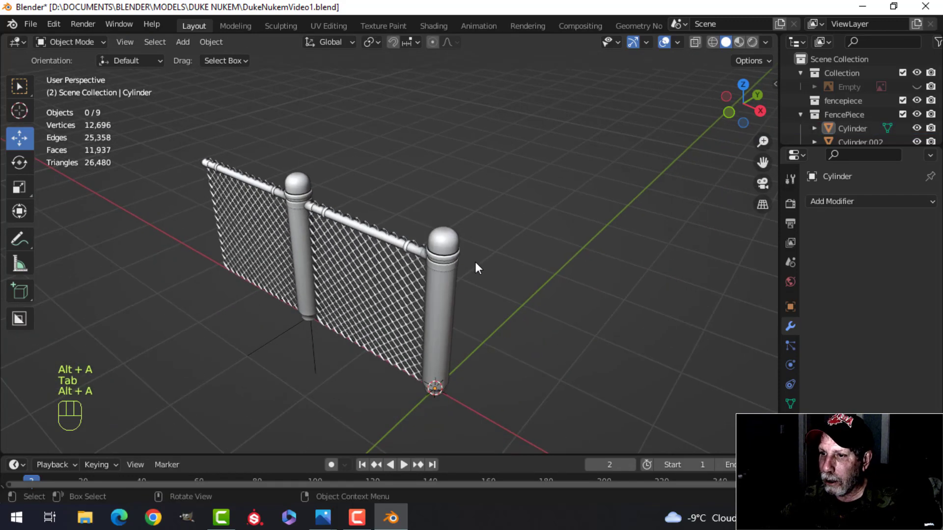
Step: Save the file and unhide the reference image, leaving nothing selected
middle_click_drag(475, 261, 506, 249)
middle_click_drag(506, 249, 506, 252)
key("ctrl+s")
key("alt+h")
key("alt+a")
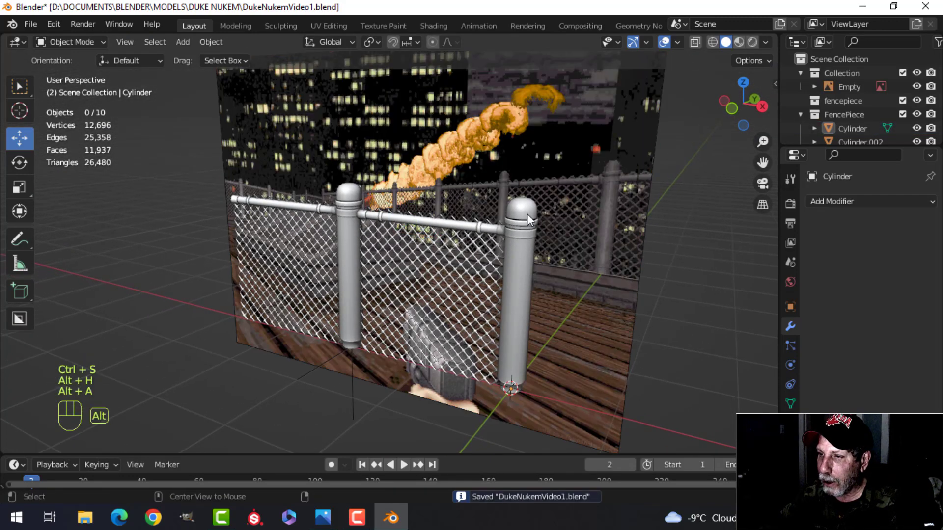
middle_click_drag(526, 214, 588, 187, "shift")
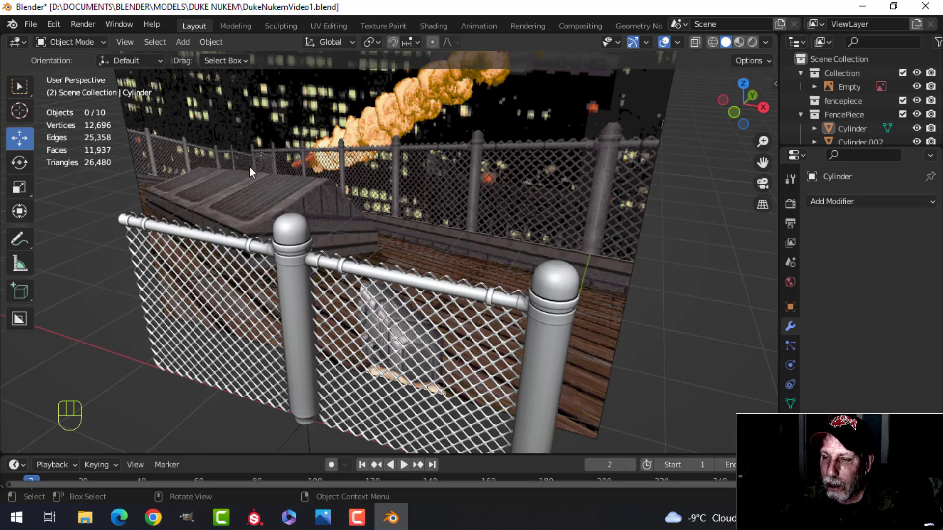
Step: Duplicate the FencePiece instance in front view and move the copy along X to about -3.96 m to continue the fence
middle_click_drag(249, 166, 353, 214)
left_click(383, 245, "shift")
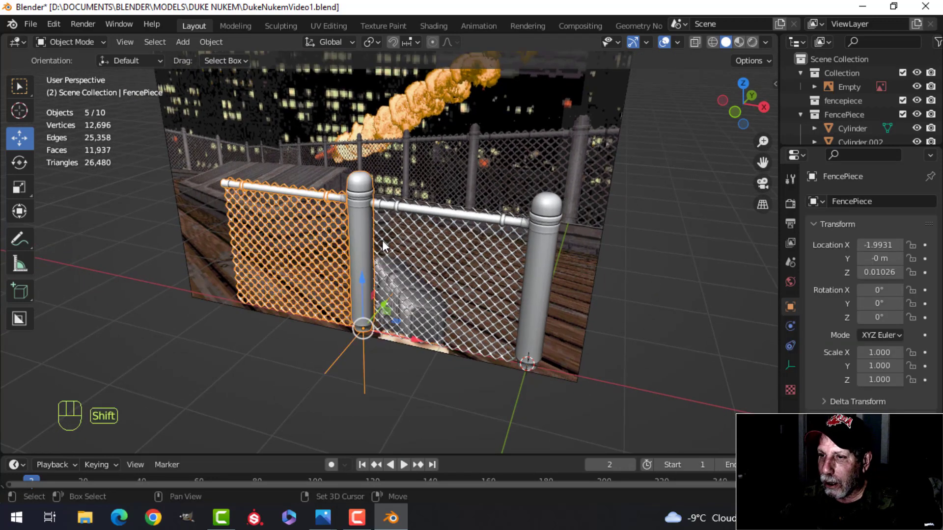
middle_click_drag(383, 246, 560, 211)
key("KP_1")
scroll(514, 204, "down", 1)
key("shift+d")
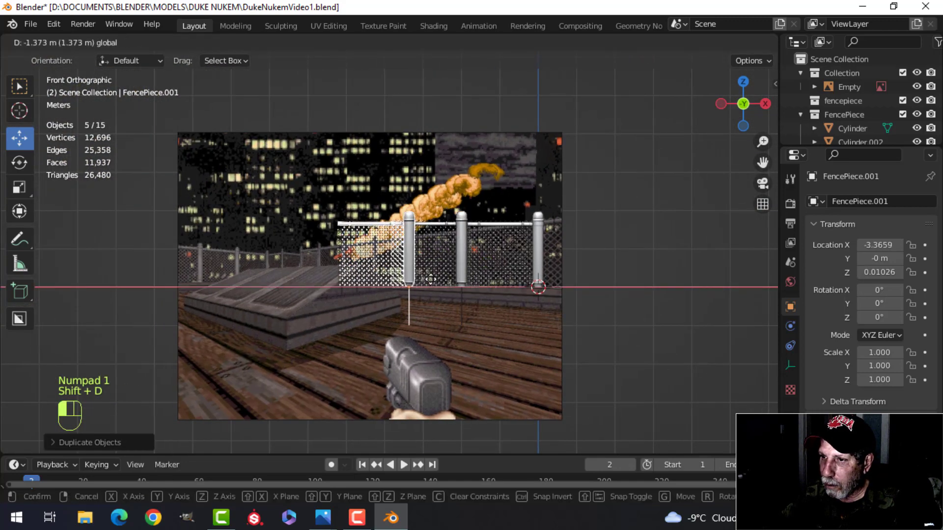
left_click(442, 277)
scroll(458, 248, "up", 8)
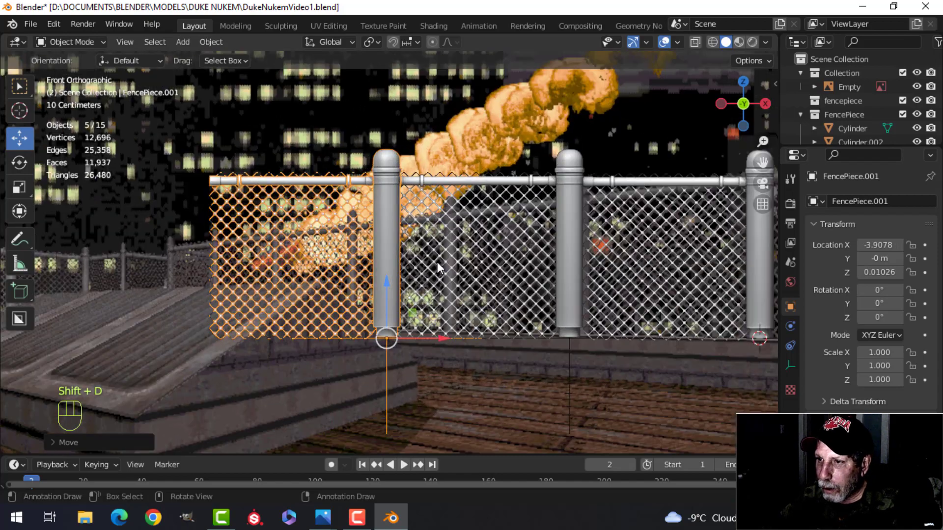
key("g")
key("x")
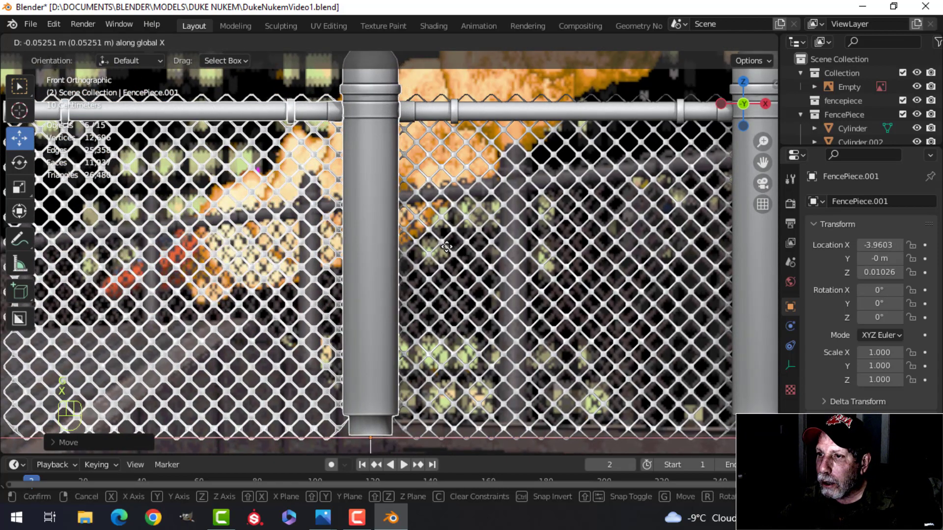
left_click(457, 251)
scroll(466, 254, "down", 5)
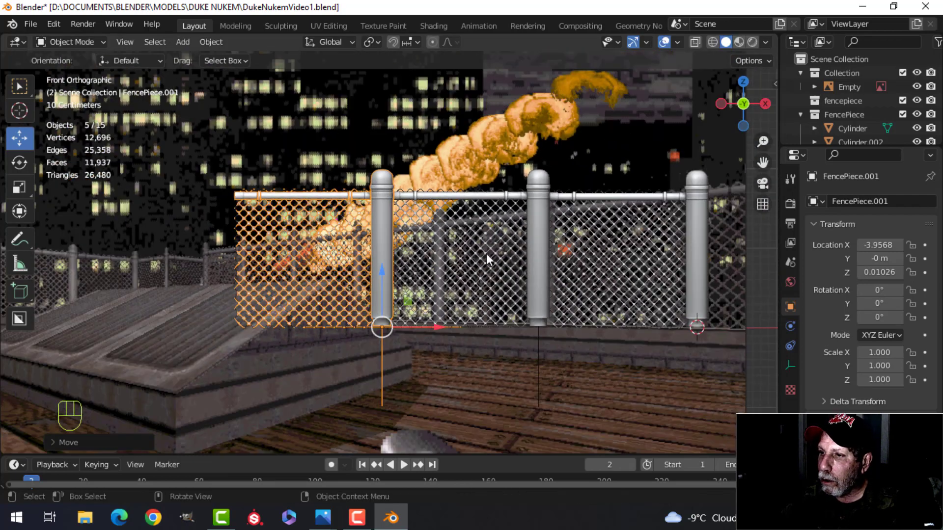
Step: Duplicate both fence instances together and move the copies along X, placing the outermost one at about -7.87 m
left_click(486, 253, "shift")
left_click(344, 251, "shift")
scroll(452, 274, "down", 3)
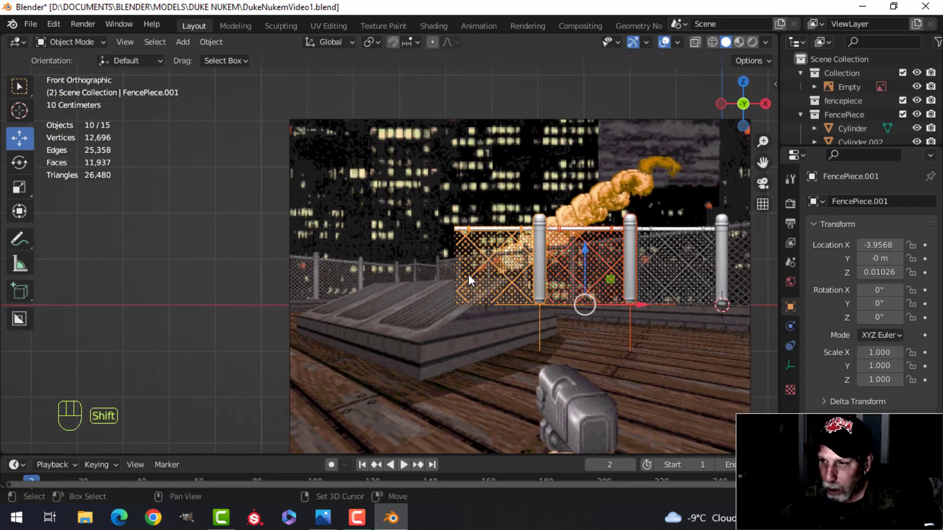
key("shift+d")
right_click(468, 275)
left_click_drag(638, 304, 450, 309)
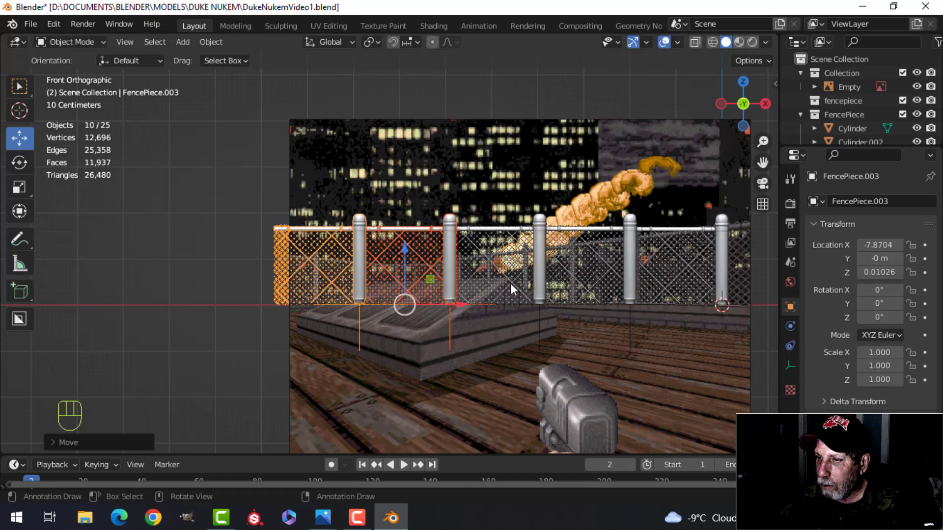
scroll(513, 282, "up", 8)
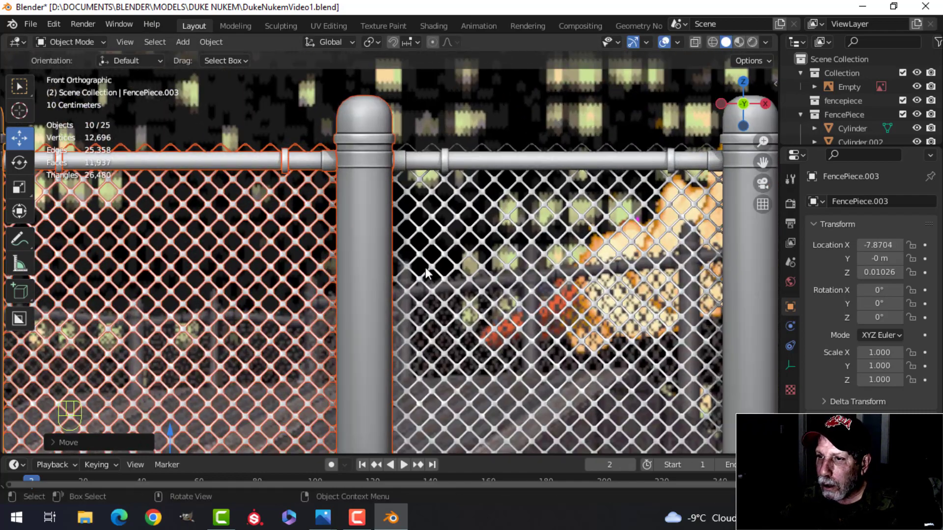
scroll(425, 274, "down", 8)
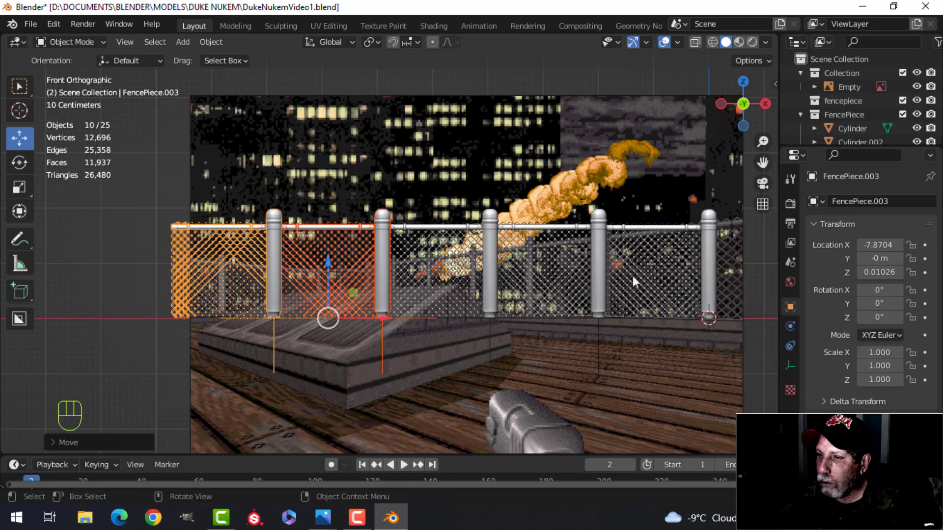
Step: Duplicate the two outermost fence instances again and move the copies along X, placing the end one at about -11.80 m
middle_click_drag(450, 280, 465, 282, "shift")
scroll(406, 264, "down", 2)
key("shift+d")
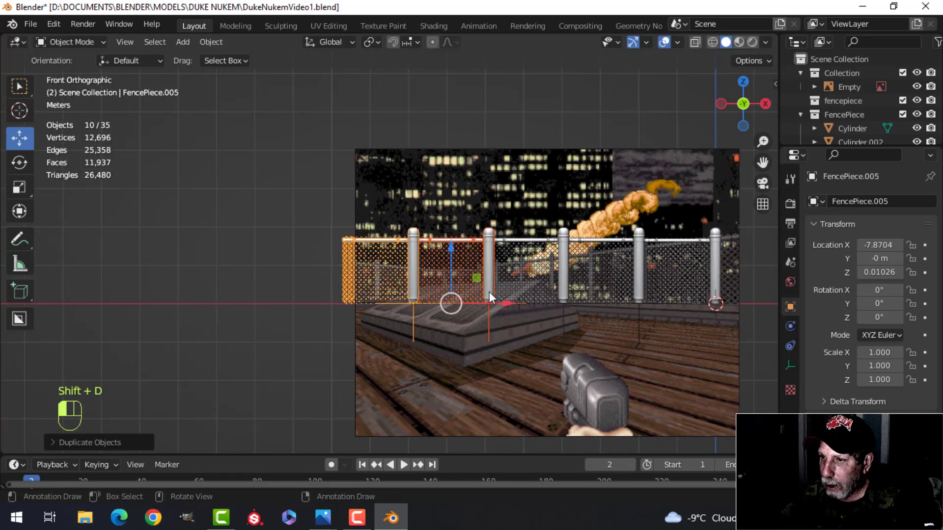
left_click(356, 301)
scroll(351, 292, "up", 8)
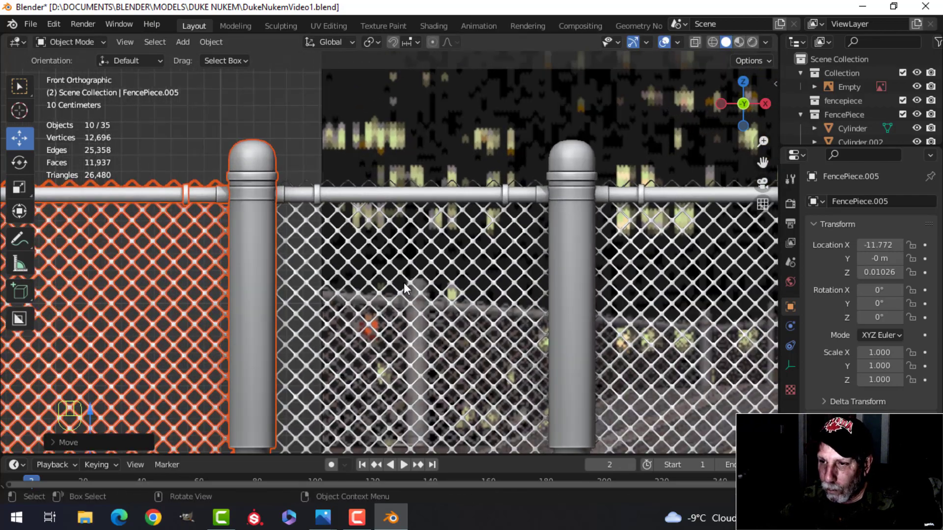
key("g")
key("x")
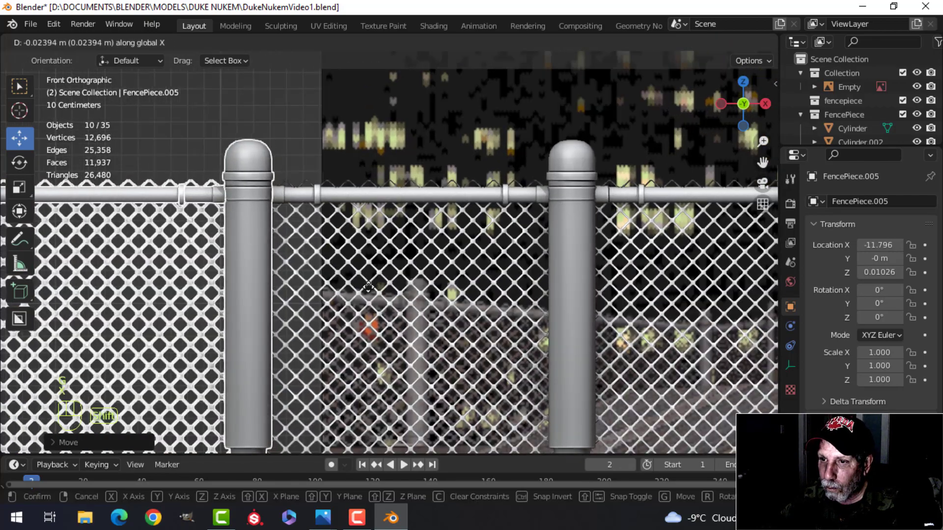
left_click(372, 292, "shift")
scroll(511, 289, "down", 5)
Step: Hide the reference image, with no fence pieces selected
key("alt+a")
middle_click_drag(511, 290, 463, 310)
left_click(545, 217)
key("h")
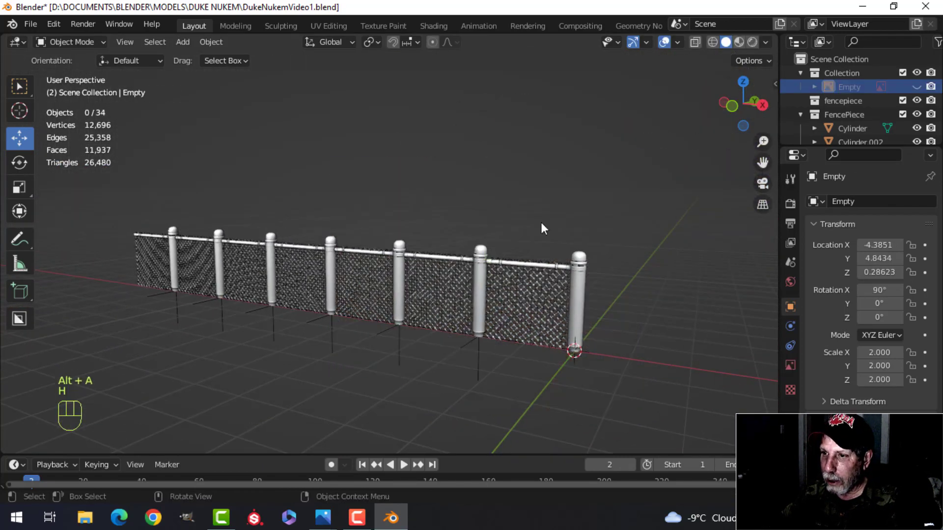
Step: Duplicate the fence instance at the far end and move the copy along X to about -13.79 m
middle_click_drag(541, 222, 579, 319)
scroll(473, 278, "up", 6)
scroll(412, 281, "down", 3)
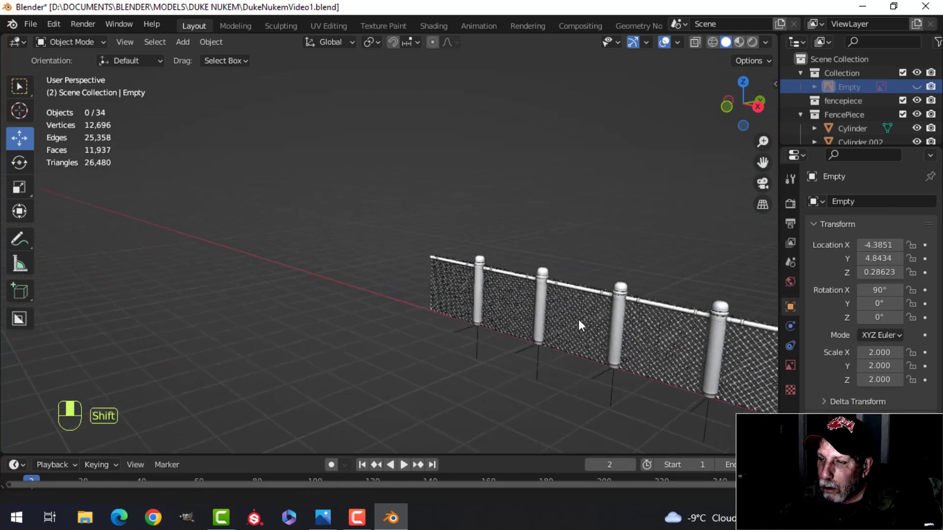
scroll(499, 297, "up", 3)
middle_click_drag(499, 296, 469, 306)
middle_click_drag(484, 310, 617, 315, "shift")
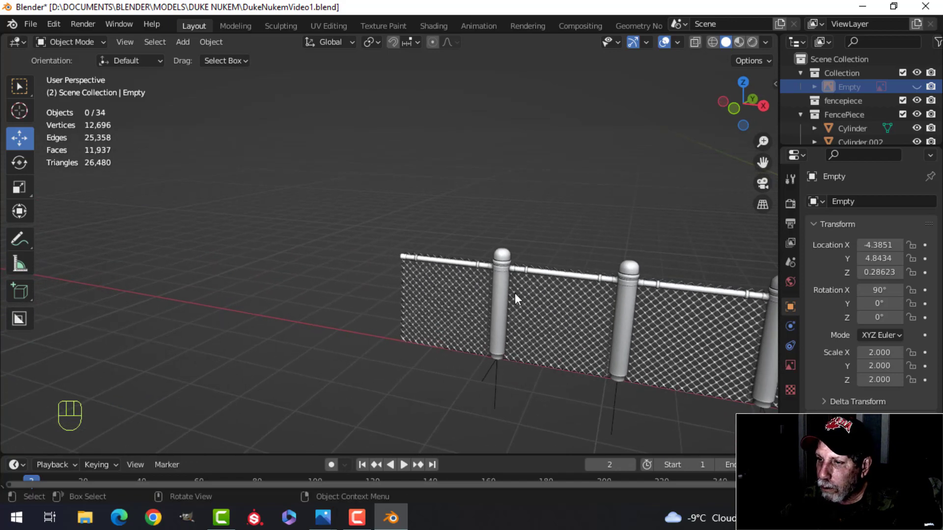
left_click(429, 314)
middle_click_drag(481, 328, 550, 344, "shift")
key("shift+d")
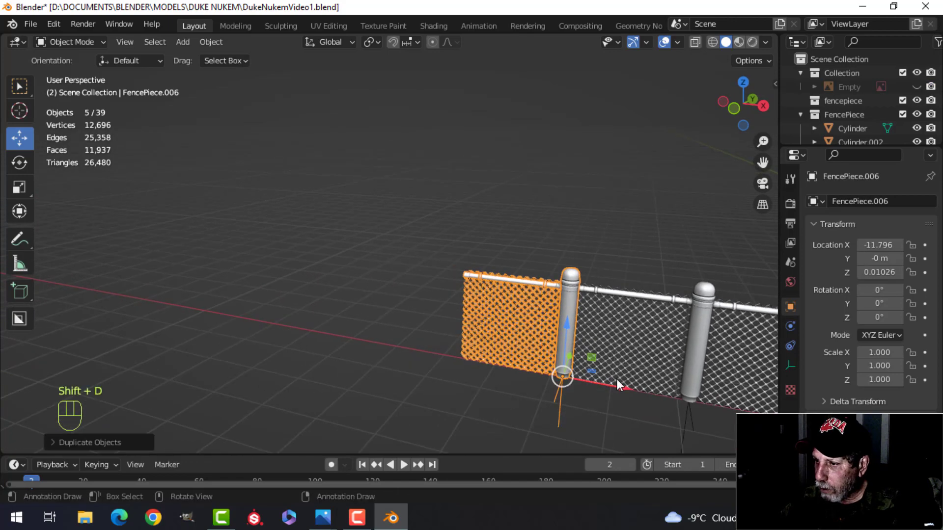
left_click_drag(589, 384, 526, 349)
scroll(527, 347, "up", 1)
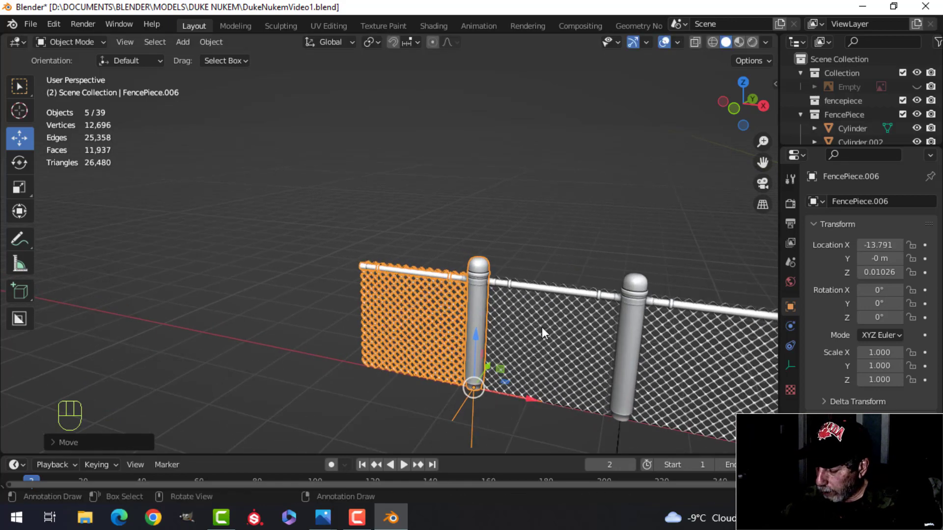
key("KP_7")
key("KP_Decimal")
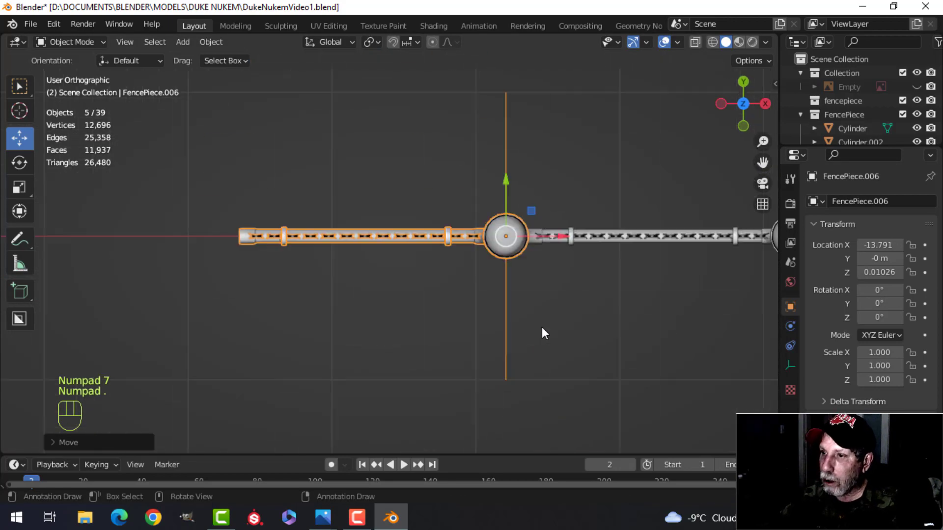
scroll(543, 330, "down", 2)
middle_click_drag(525, 355, 453, 331, "shift")
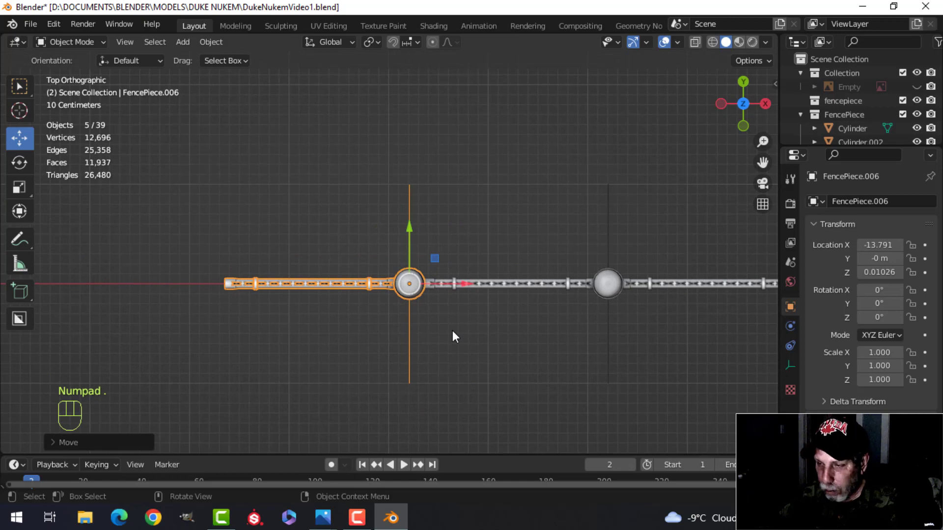
key("r")
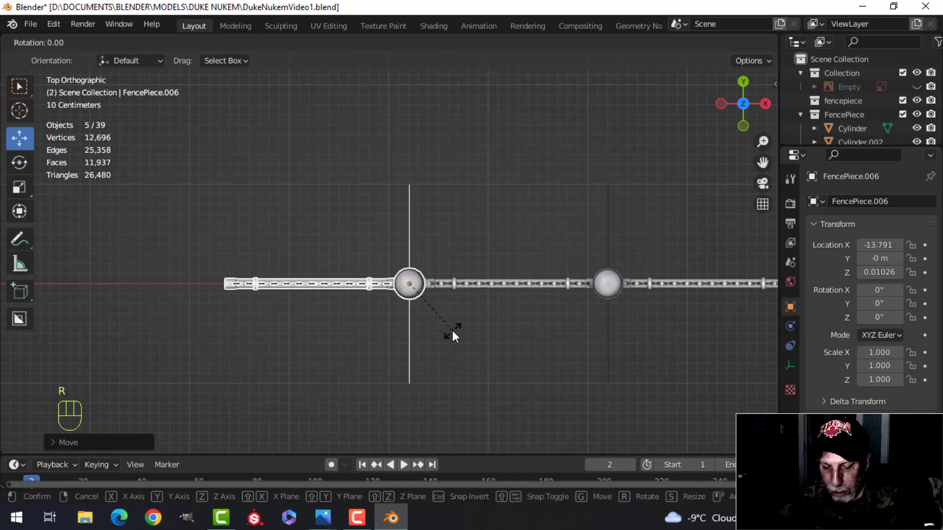
type("900")
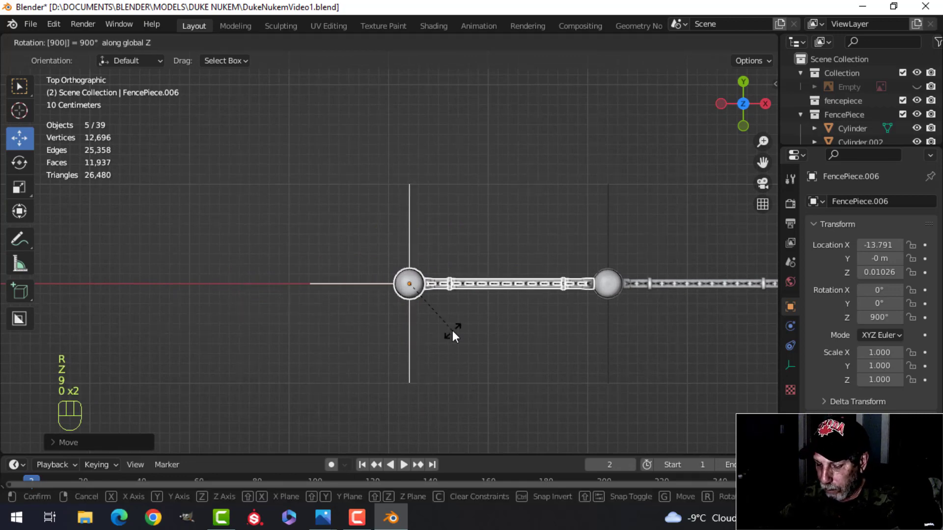
key("Escape")
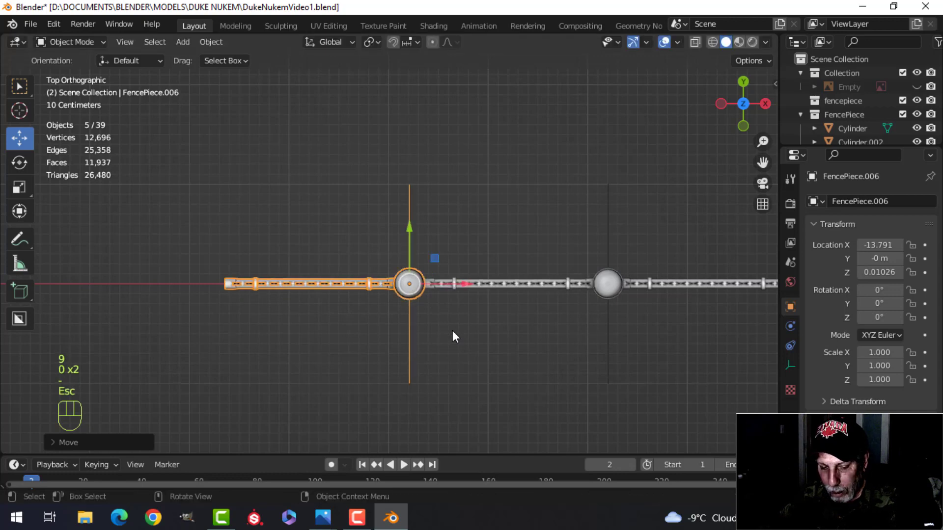
Step: Rotate the end fence instance -90° about the Z axis so the fence turns a corner
type("r-90")
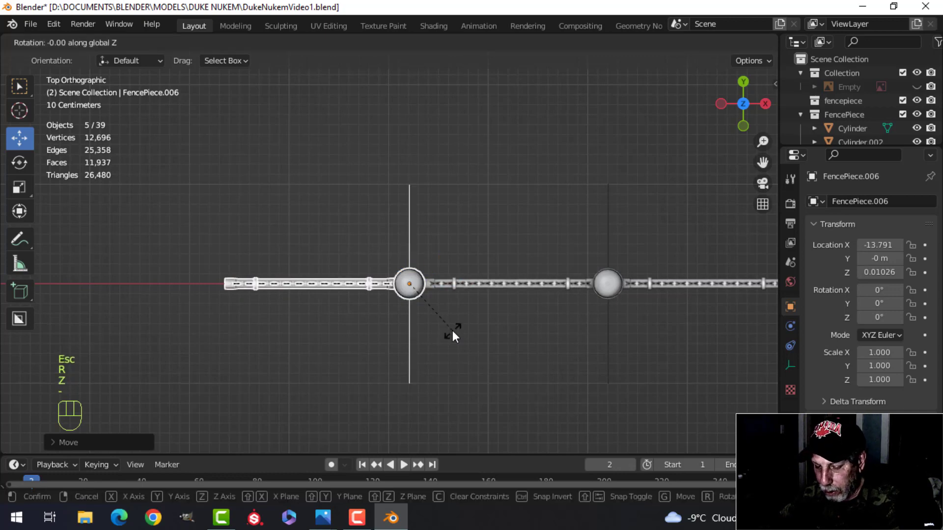
key("Return")
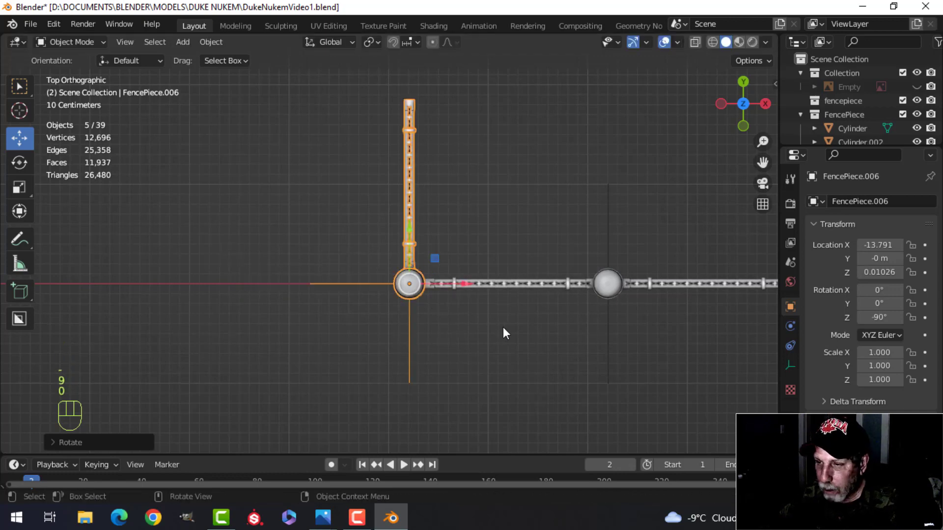
mouse_move(503, 327)
middle_mouse_down()
mouse_move(484, 278)
mouse_move(445, 255)
mouse_move(520, 221)
mouse_move(501, 323)
middle_mouse_up()
key("alt+a")
scroll(501, 242, "down", 3)
middle_click_drag(423, 255, 459, 280)
Step: Turn off shadows in the viewport shading and view the fence from the top
key("KP_7")
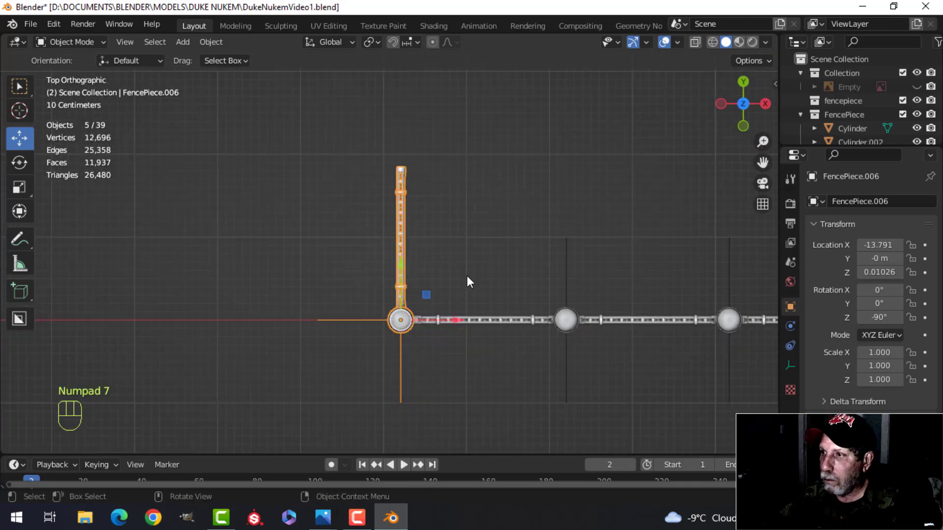
left_click(766, 43)
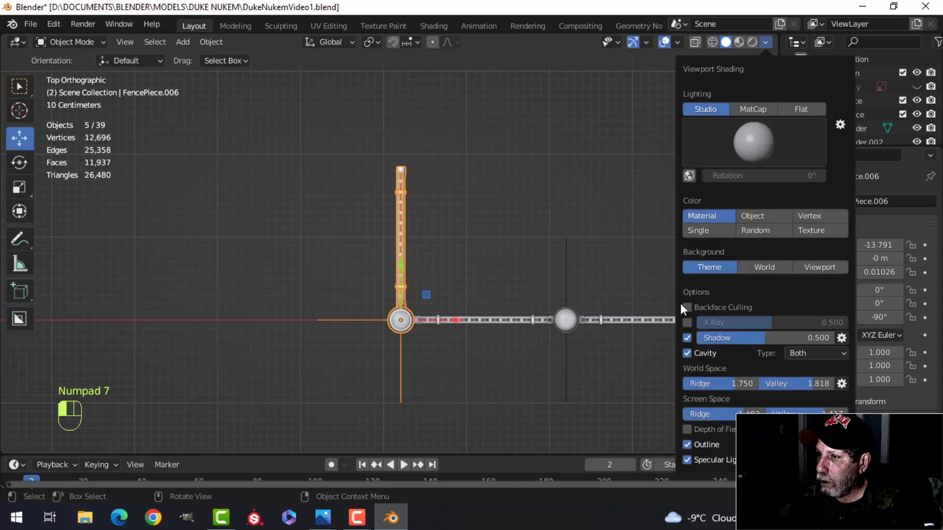
left_click(686, 337)
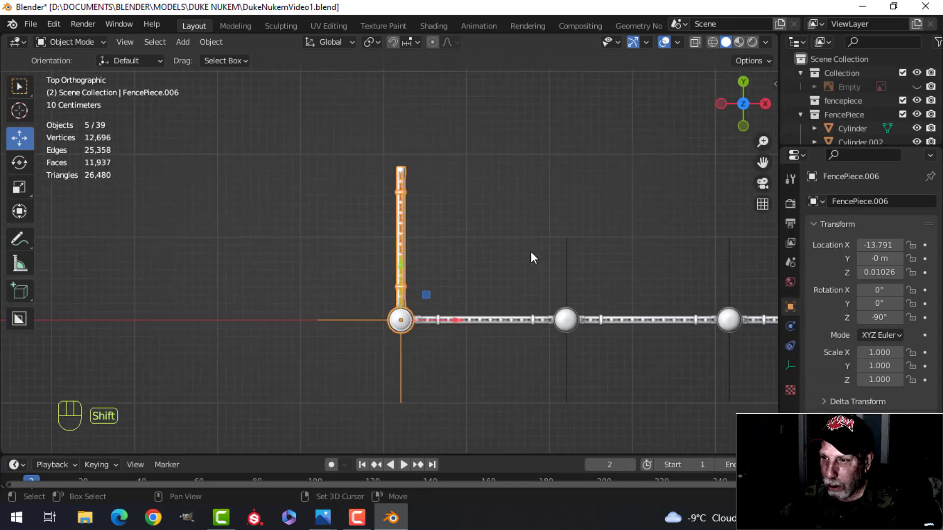
Step: Duplicate the rotated fence instance and place the copy at its free end, at about X -13.8 m, Y 1.98 m
key("shift+d")
right_click(529, 256)
key("g")
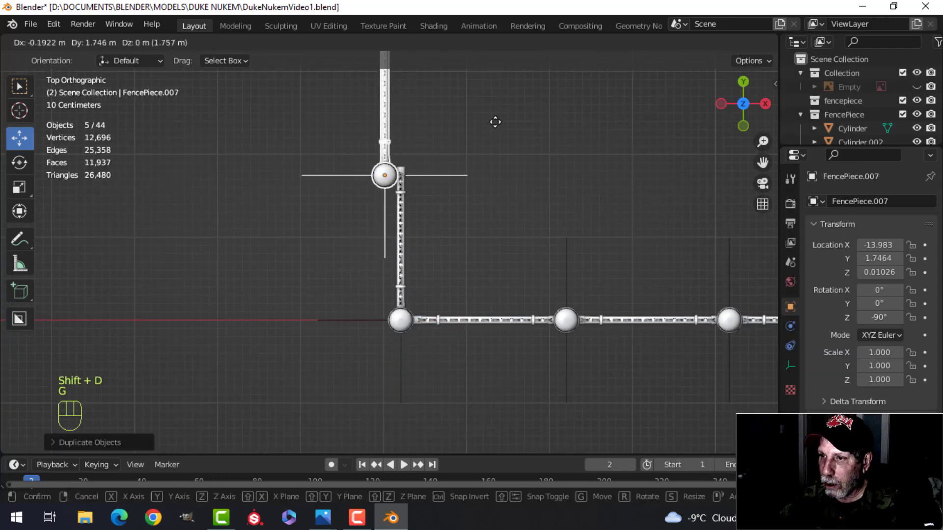
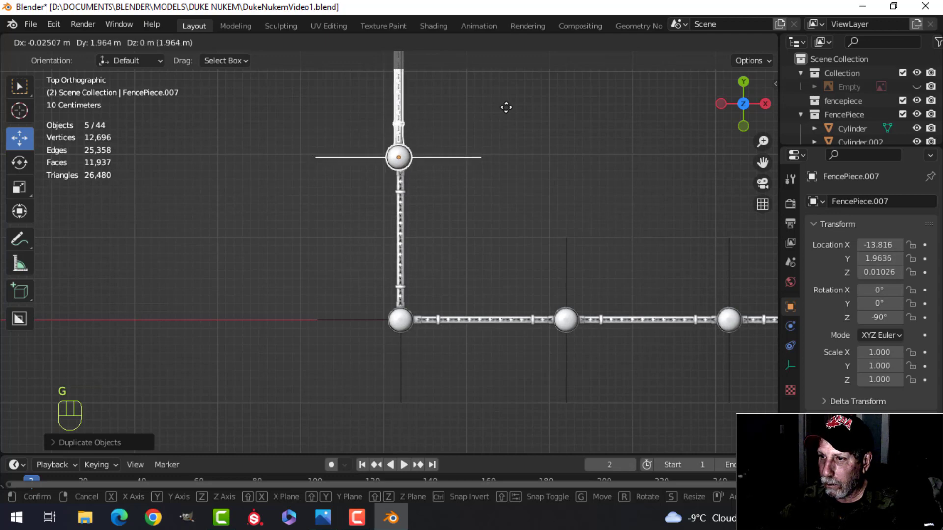
left_click(507, 106)
middle_click_drag(452, 145, 467, 246, "shift")
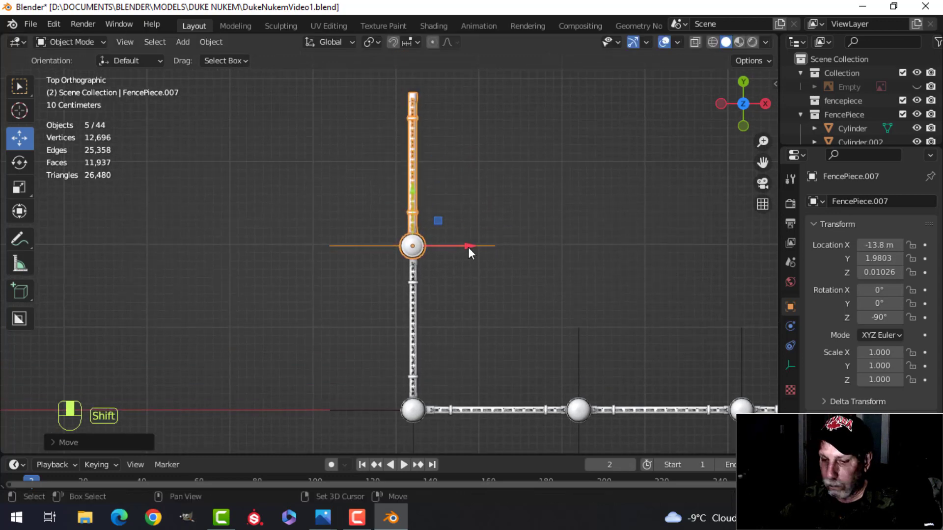
Step: Rotate the end fence instance 90° about the Z axis so it runs along X
type("rz90")
left_click(513, 234)
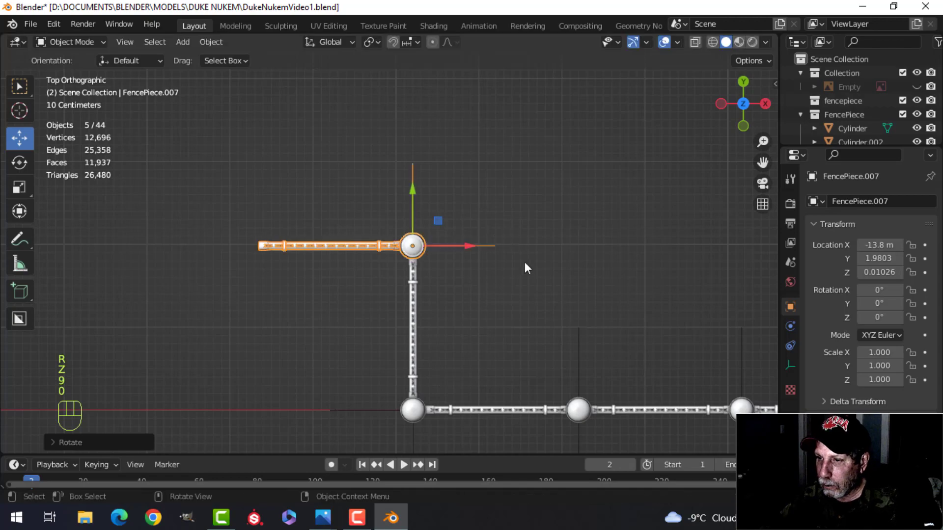
middle_click_drag(524, 261, 469, 226)
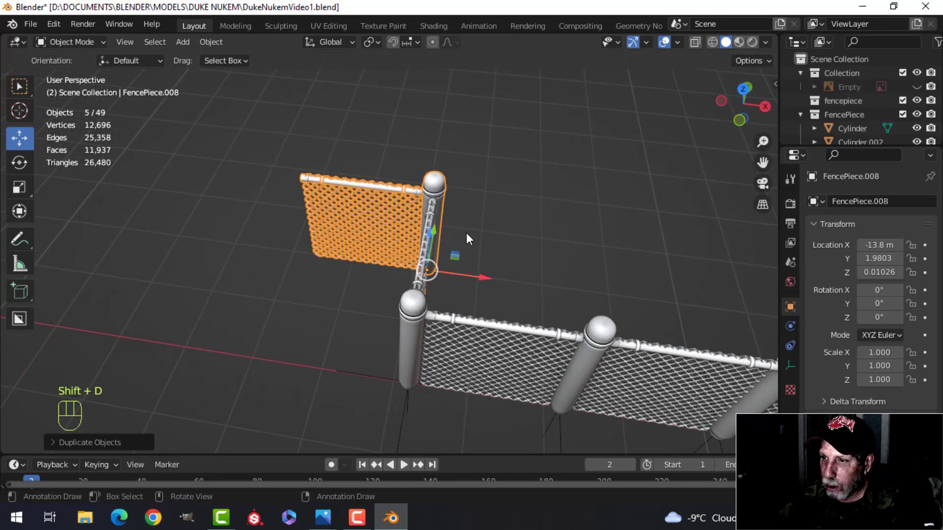
Step: Duplicate the end fence instance, move the copy along X to about -15.78 m and rotate it 90° about Z
left_click_drag(475, 274, 353, 247)
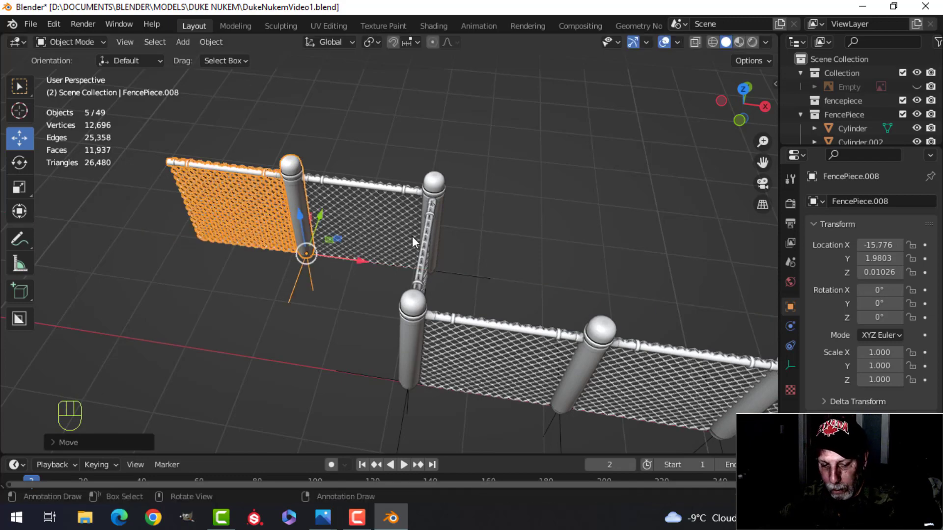
key("r")
key("z")
key("9")
key("0")
left_click(412, 236)
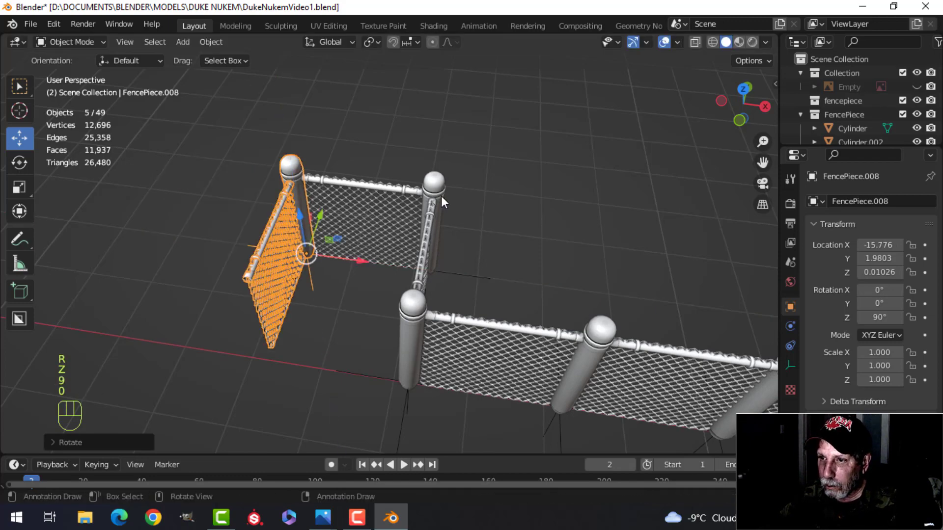
Step: Duplicate the last straight fence instance before the recess and move the copy along X to about -15.86 m, beyond the recess
scroll(441, 196, "up", 5)
middle_click_drag(387, 250, 351, 243)
scroll(255, 228, "down", 4)
middle_click_drag(351, 243, 409, 234)
middle_click_drag(408, 235, 434, 246)
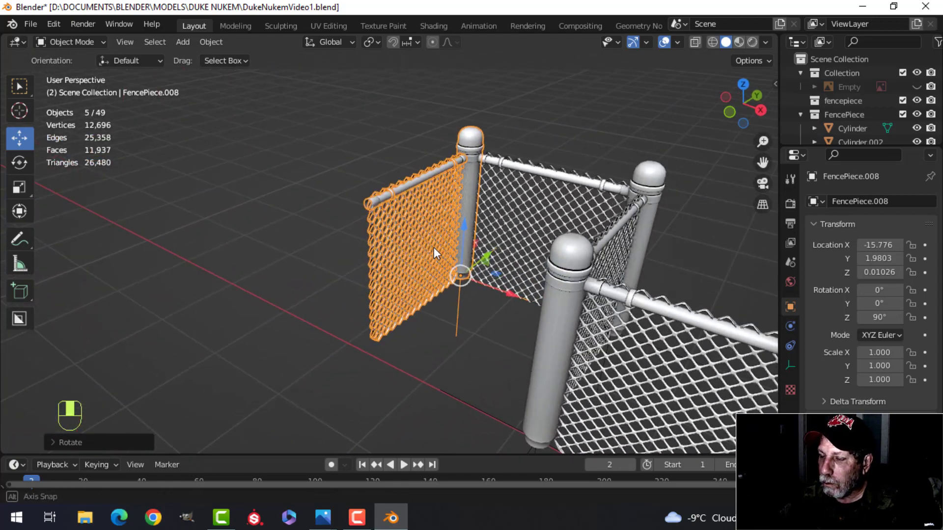
scroll(449, 262, "down", 3)
middle_click_drag(584, 314, 535, 260, "shift")
left_click(615, 264)
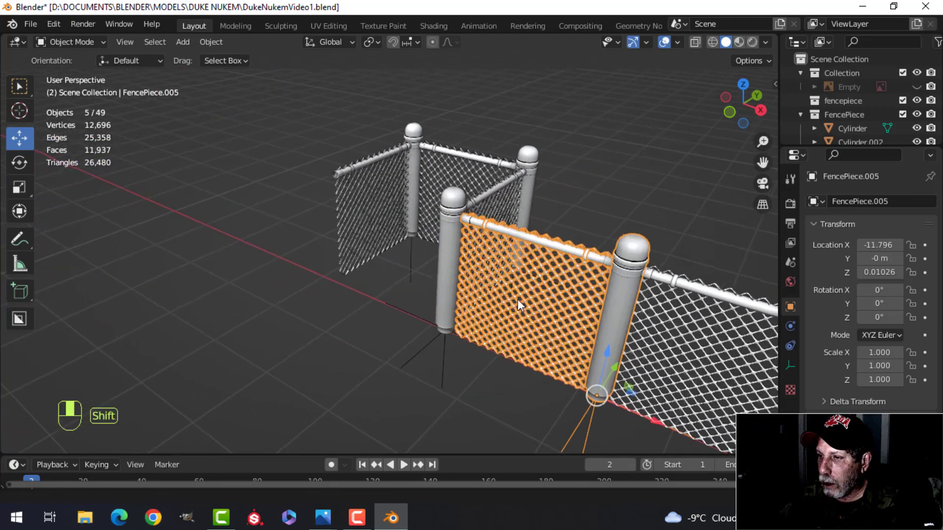
key("shift+d")
left_click(536, 298)
left_click_drag(682, 387, 381, 320)
middle_click_drag(448, 269, 381, 246)
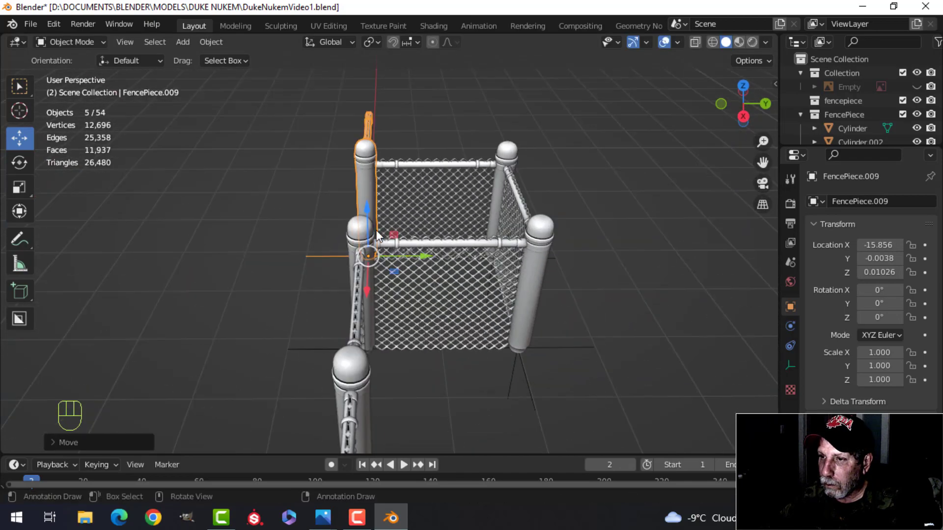
Step: Adjust the copied instance along X to about -15.77 m so its post meets the end of the recess panel
scroll(383, 231, "up", 4)
middle_click_drag(388, 211, 426, 275, "shift")
key("g")
key("x")
left_click(294, 331)
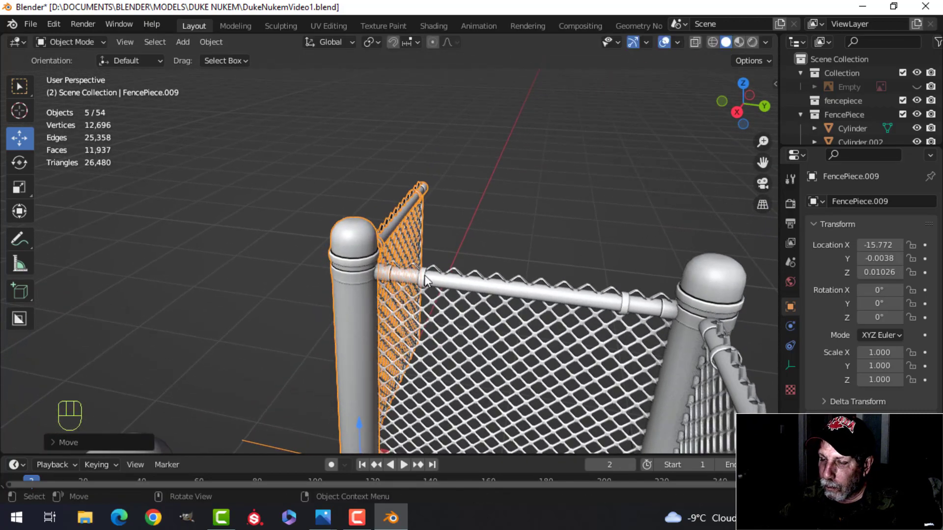
Step: Duplicate the recess panel rotated 90° and place the copy at the fence's free end, at about X -17.75 m, Y -0.02 m
scroll(411, 303, "down", 4)
middle_click_drag(382, 296, 482, 270)
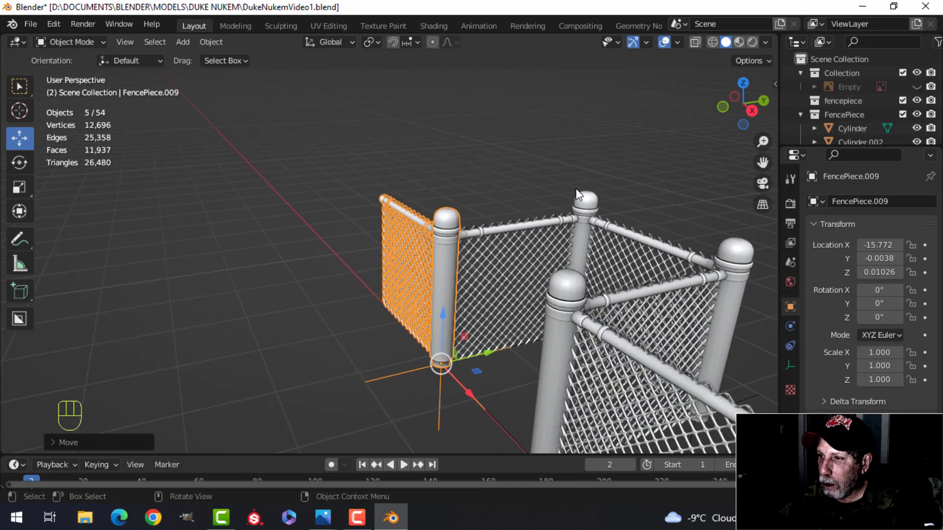
left_click(580, 195)
middle_click_drag(557, 260, 600, 263, "shift")
middle_click_drag(600, 263, 604, 274)
key("shift+d")
left_click(603, 275)
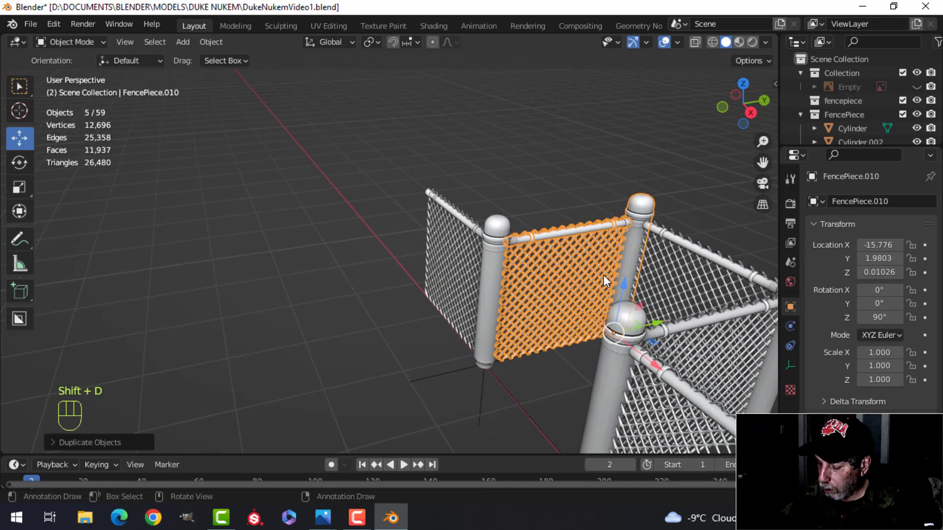
key("KP_7")
key("g")
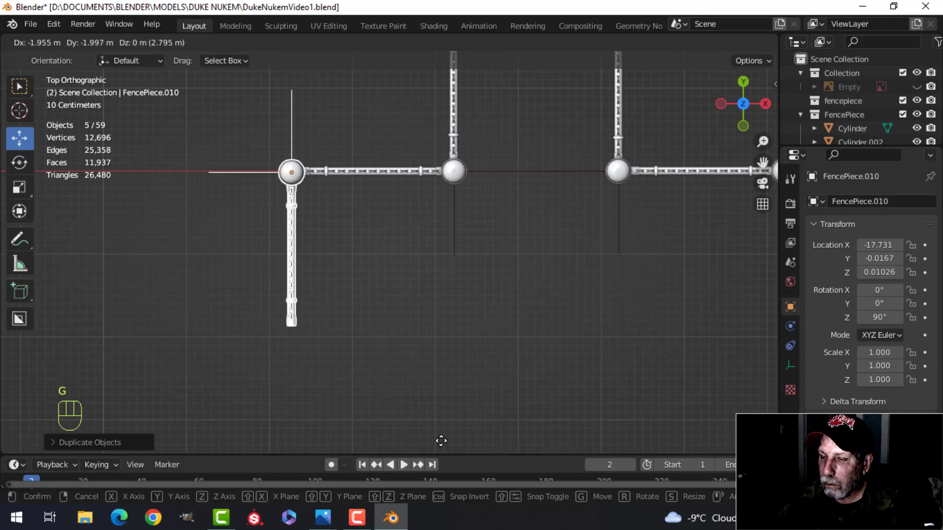
left_click(441, 440)
middle_click_drag(450, 376, 483, 343)
scroll(481, 246, "up", 3)
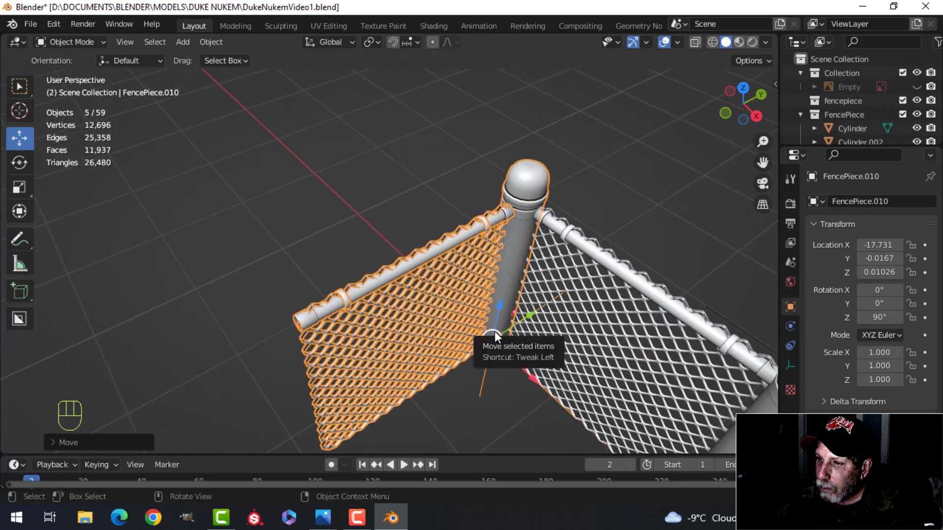
left_click_drag(530, 377, 529, 375)
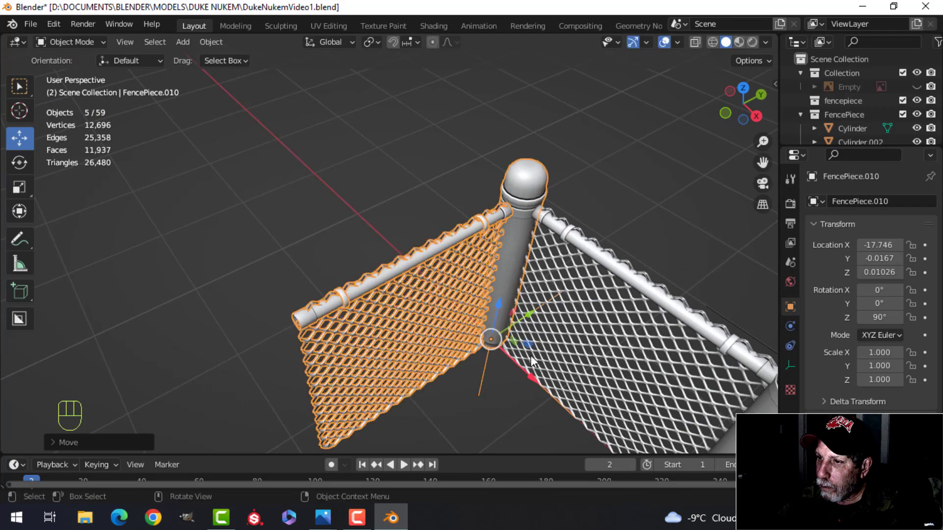
Step: Duplicate the end fence instance and move the copy one panel length along negative Y to extend the new side
scroll(511, 363, "down", 2)
middle_click_drag(476, 343, 410, 294)
middle_click_drag(410, 294, 476, 319, "shift")
key("shift+d")
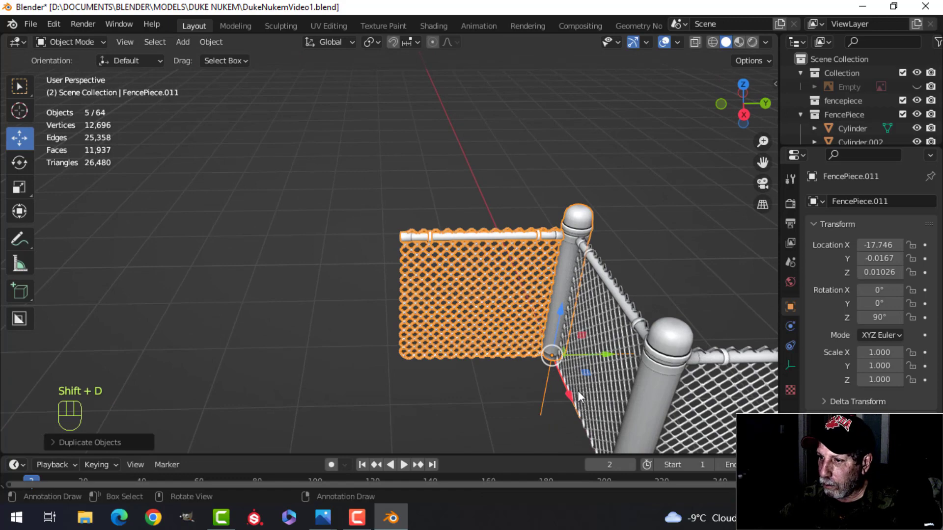
left_click_drag(609, 354, 438, 356)
Step: Duplicate the last two fence instances together and move the copies along Y, the first to about -3.97 m
left_click(458, 306, "shift")
scroll(441, 358, "down", 3)
middle_click_drag(441, 358, 491, 366, "shift")
key("shift+d")
left_click_drag(543, 317, 334, 333)
Step: Repeat the pair of fence instances once more along negative Y, the first at about -7.95 m, and deselect everything
scroll(320, 340, "down", 2)
middle_click_drag(320, 340, 419, 344, "shift")
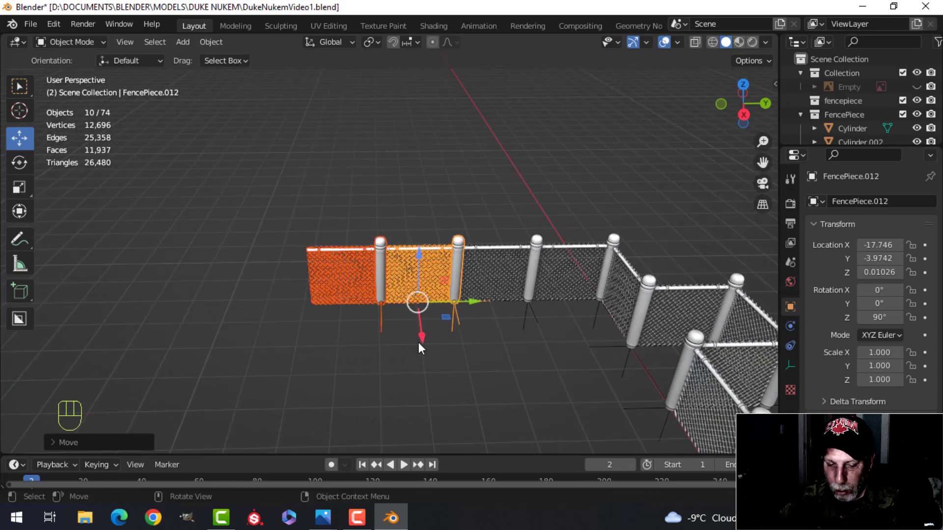
left_click_drag(469, 303, 315, 313)
scroll(310, 313, "up", 2)
middle_click_drag(311, 313, 408, 292, "shift")
scroll(425, 313, "up", 3)
scroll(408, 293, "down", 2)
key("alt+a")
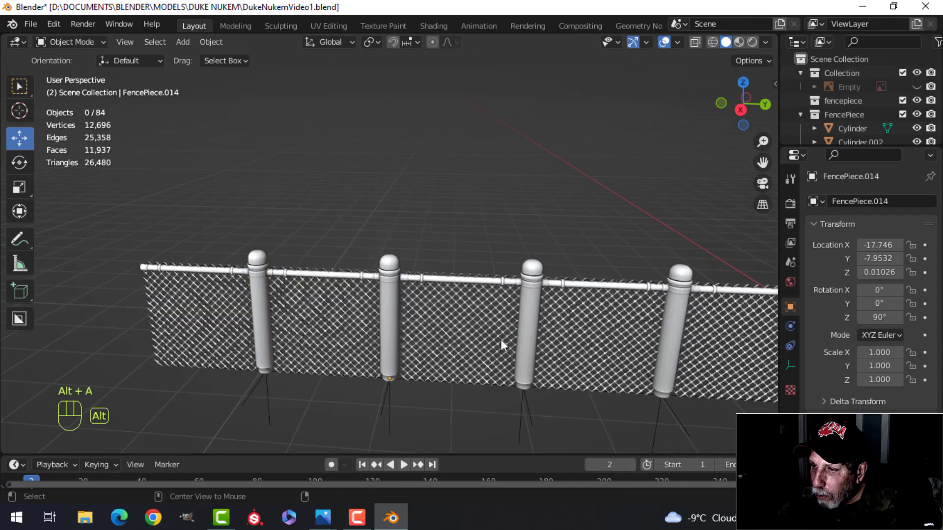
Step: Save the blend file with the extended fence
scroll(606, 345, "up", 2)
middle_click_drag(605, 346, 436, 304, "shift")
scroll(501, 307, "down", 5)
scroll(543, 316, "up", 2)
key("ctrl+s")
Step: Unhide the Duke Nukem reference image and compare it with the modelled fence
scroll(487, 295, "down", 3)
key("alt+h")
scroll(671, 264, "up", 1)
middle_click_drag(670, 264, 481, 225, "shift")
middle_click_drag(481, 225, 495, 241)
scroll(483, 267, "up", 3)
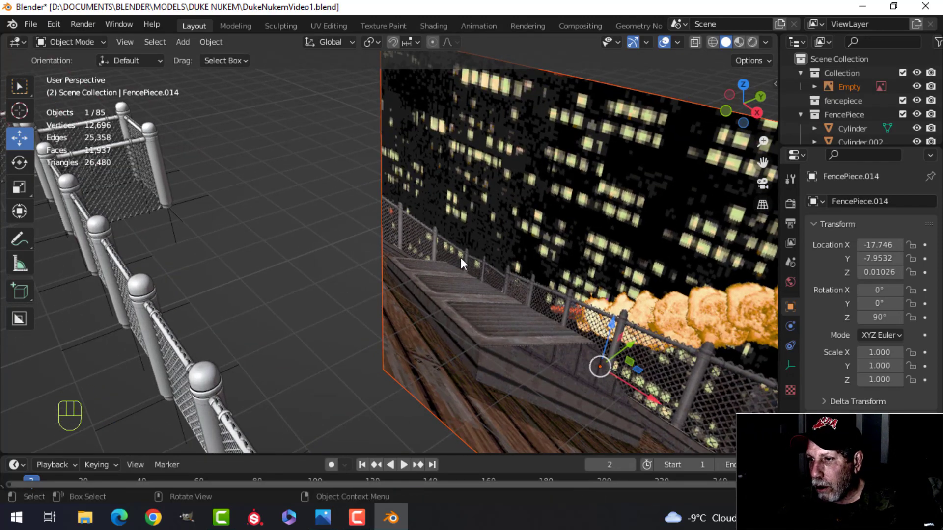
scroll(354, 244, "down", 3)
middle_click_drag(355, 245, 408, 253, "shift")
scroll(460, 280, "down", 3)
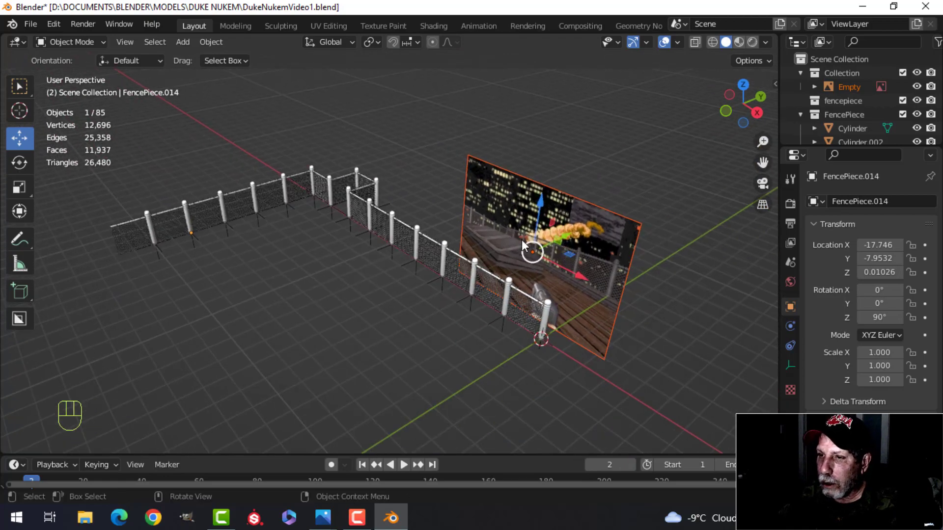
Step: Move the reference image in the top view beyond the fence corner, to about X -25.6 m, Y -0.07 m
middle_click_drag(525, 246, 535, 214)
scroll(534, 223, "up", 3)
middle_click_drag(535, 224, 522, 259)
scroll(496, 258, "down", 4)
left_click(611, 253)
key("KP_7")
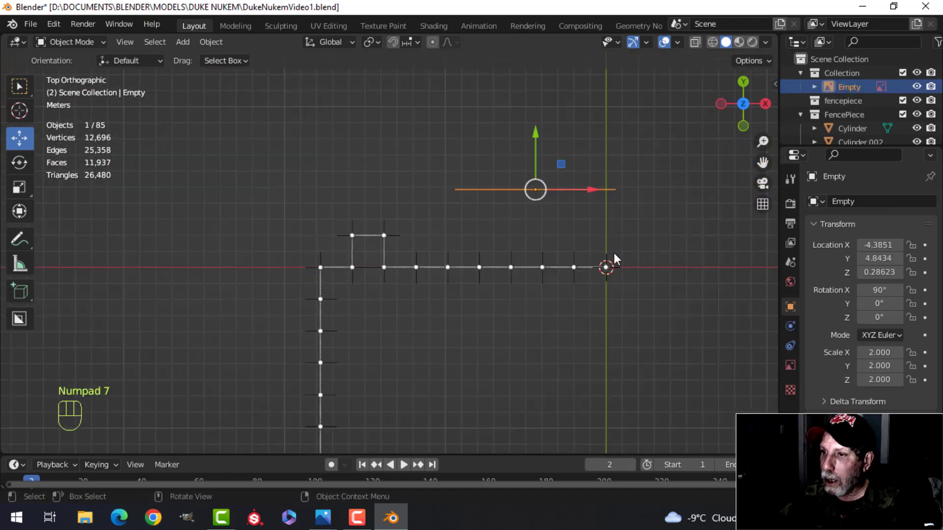
key("g")
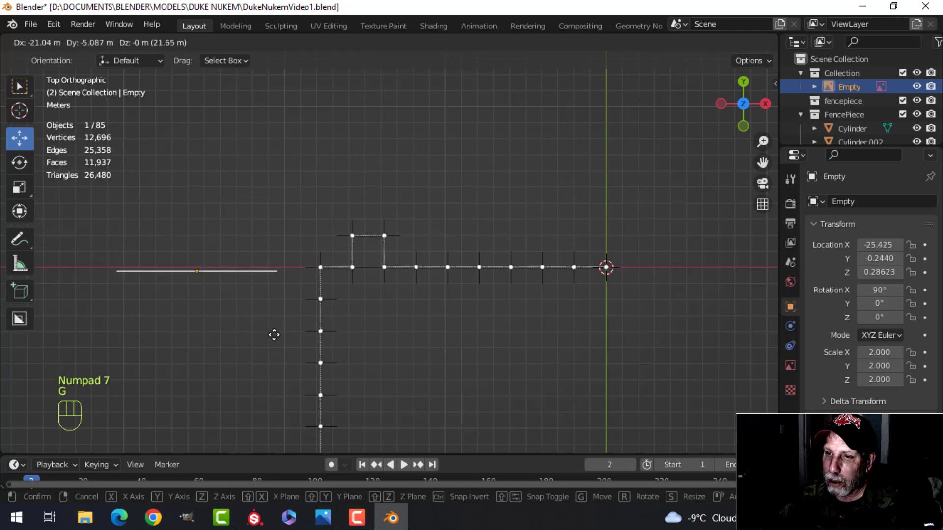
left_click(273, 332)
Step: Rotate the reference image 90° about Z and move it along Y to about -2.72 m, behind the fence
key("r")
key("z")
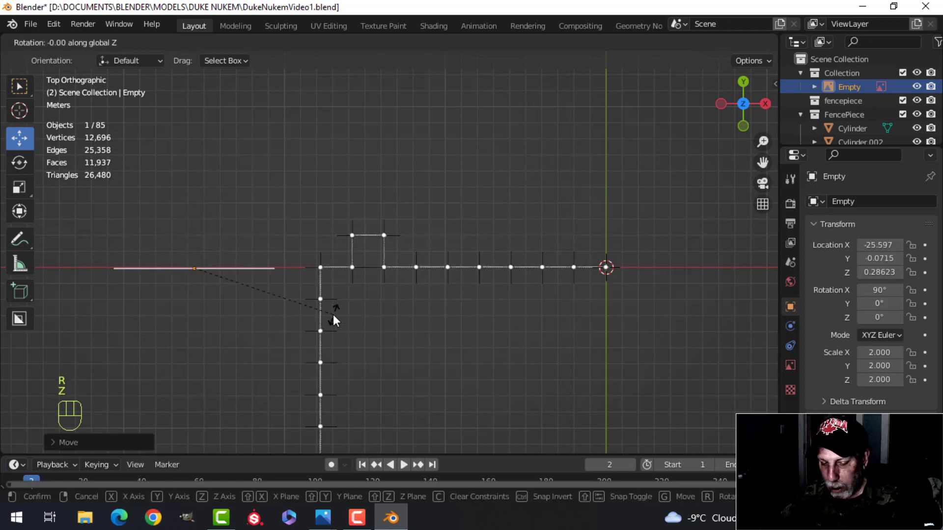
key("9")
key("0")
key("Return")
middle_click_drag(333, 315, 379, 204)
left_click_drag(392, 187, 361, 198)
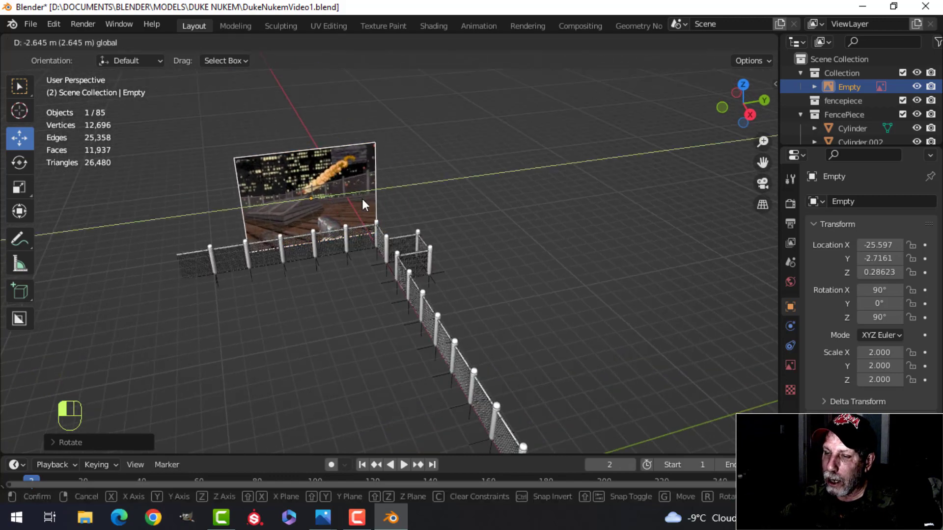
Step: Raise the reference image in the front view and place it at about X -24.6 m, Z 3.7 m
scroll(360, 252, "up", 4)
middle_click_drag(360, 253, 379, 224)
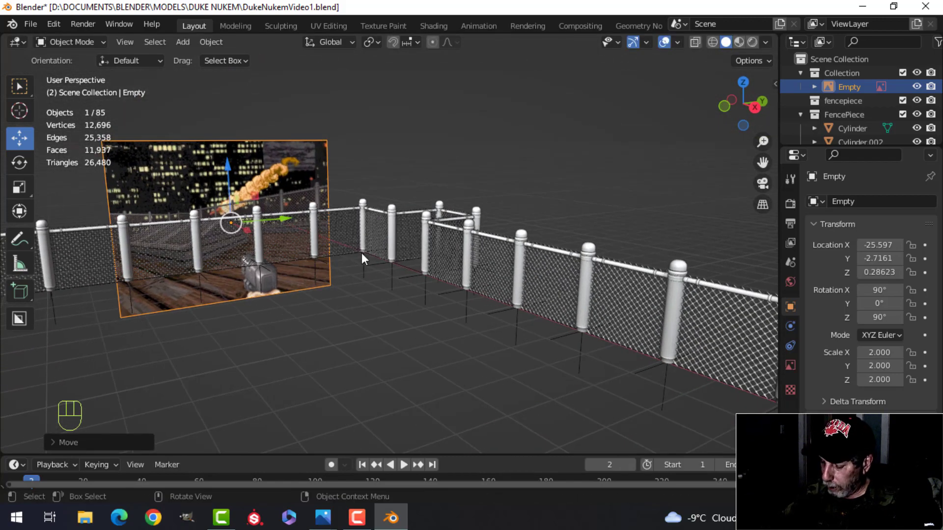
key("KP_1")
left_click_drag(144, 194, 153, 125)
key("g")
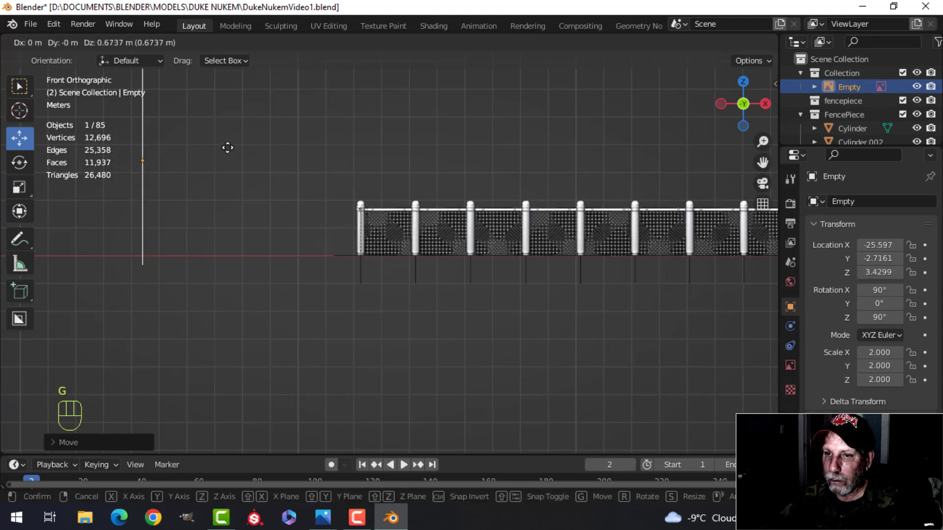
Step: Deselect everything and save the file with the repositioned reference image
middle_click_drag(255, 141, 346, 268)
scroll(378, 238, "up", 2)
key("alt+a")
scroll(370, 240, "down", 4)
scroll(384, 234, "up", 3)
scroll(375, 234, "down", 4)
middle_click_drag(344, 269, 423, 271)
scroll(452, 273, "up", 4)
middle_click_drag(426, 268, 479, 265)
key("ctrl+s")
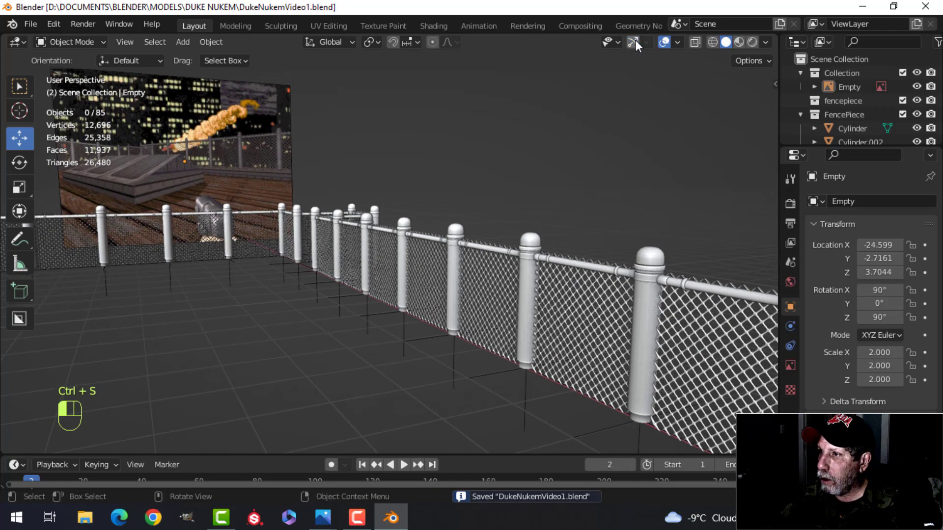
Step: Hide the viewport gizmos and overlays and turn on shadows in the viewport shading to view the clean fence
left_click(664, 43)
scroll(604, 264, "up", 4)
middle_click_drag(602, 265, 573, 258, "shift")
scroll(559, 254, "down", 3)
left_click(765, 42)
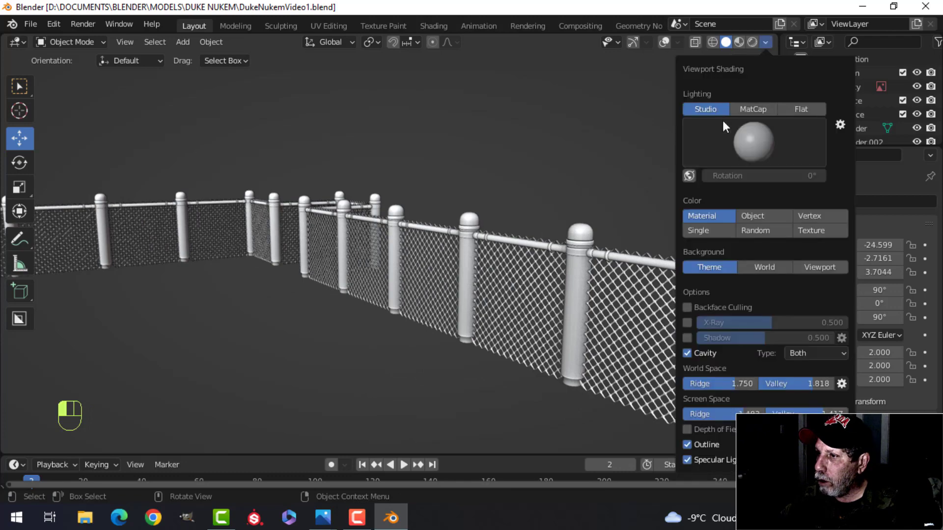
left_click(687, 337)
mouse_move(340, 323)
middle_mouse_down()
mouse_move(331, 315)
mouse_move(389, 322)
mouse_move(393, 343)
mouse_move(391, 315)
mouse_move(465, 336)
mouse_move(442, 275)
mouse_move(424, 308)
mouse_move(299, 310)
mouse_move(455, 311)
mouse_move(429, 300)
mouse_move(446, 302)
mouse_move(444, 278)
middle_mouse_up()
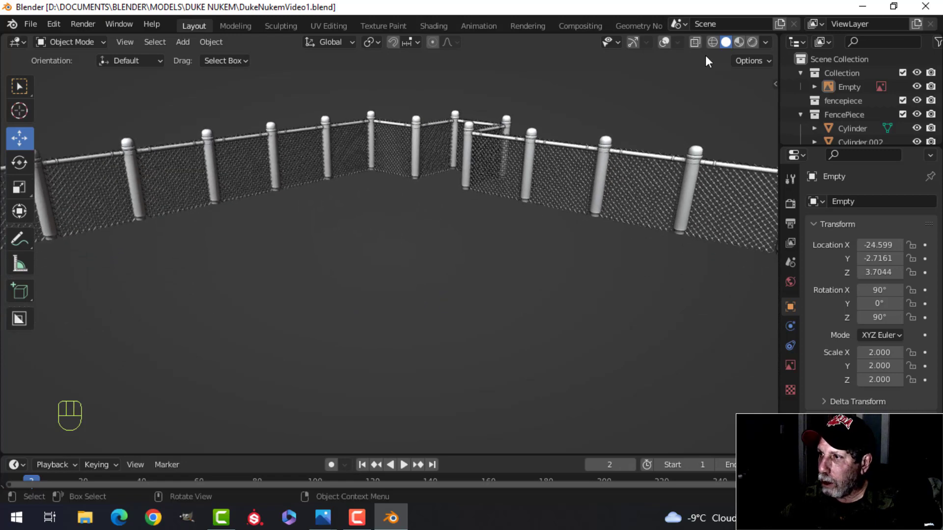
Step: Show the viewport gizmos and overlays again and turn off shadows in the viewport shading
left_click(664, 42)
left_click(765, 43)
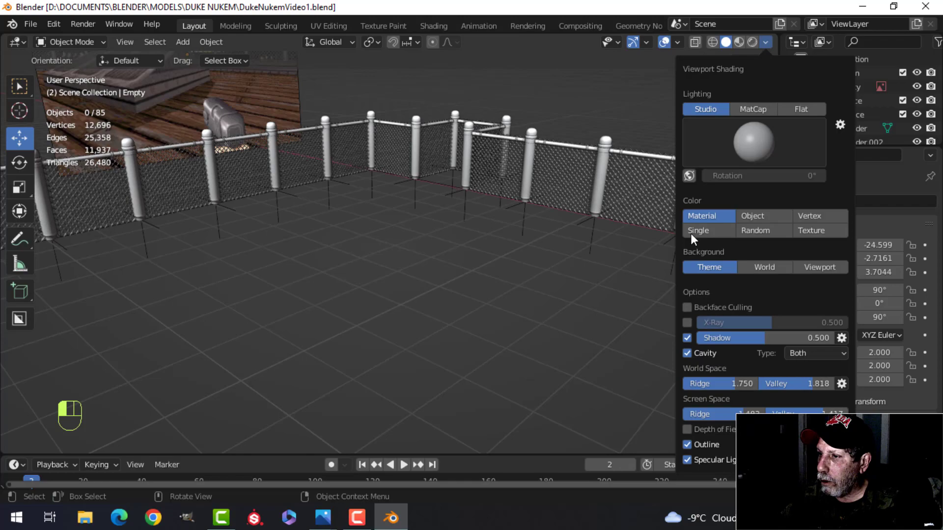
left_click(687, 338)
Step: Save the blend file again
scroll(470, 307, "down", 5)
middle_click_drag(470, 306, 497, 258)
scroll(460, 308, "up", 5)
scroll(432, 284, "down", 5)
scroll(461, 296, "up", 4)
scroll(479, 277, "down", 4)
key("ctrl+s")
Step: Examine the low ledge beneath the fence and the wooden roof floor in the reference image
middle_click_drag(497, 258, 399, 251)
scroll(495, 282, "down", 2)
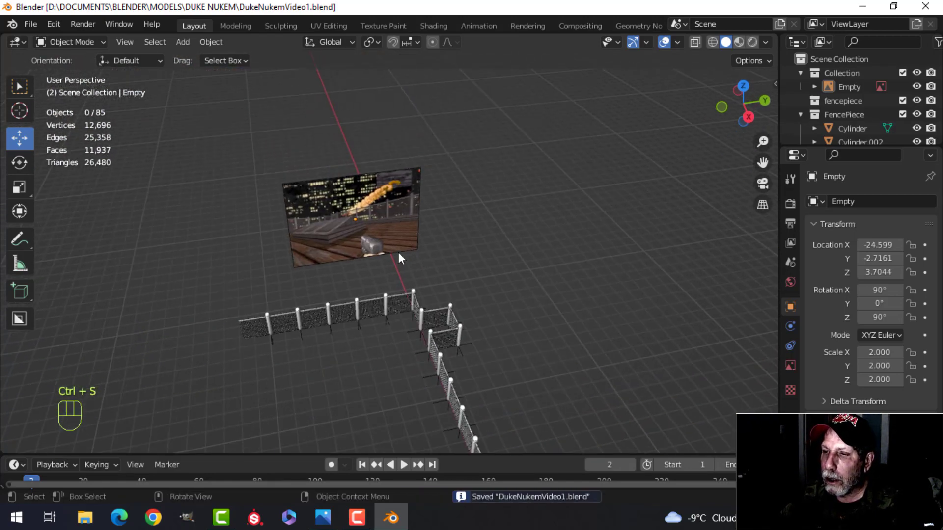
scroll(403, 244, "up", 6)
middle_click_drag(412, 203, 426, 261, "shift")
scroll(507, 182, "up", 2)
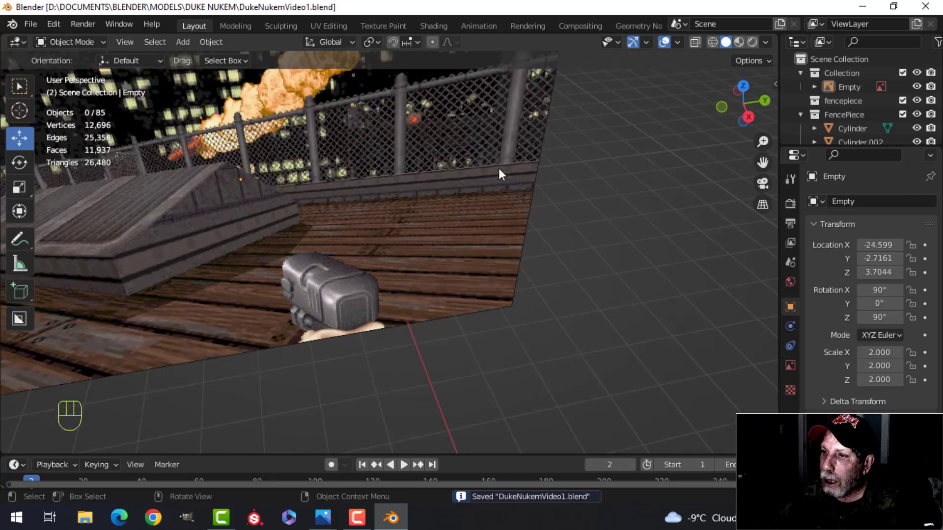
scroll(370, 186, "down", 6)
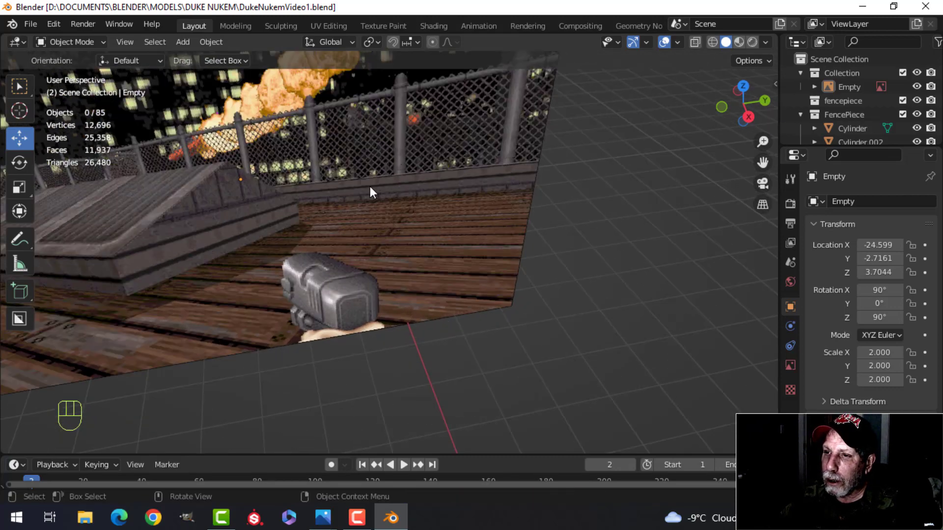
middle_click_drag(468, 358, 437, 255, "shift")
scroll(461, 344, "up", 5)
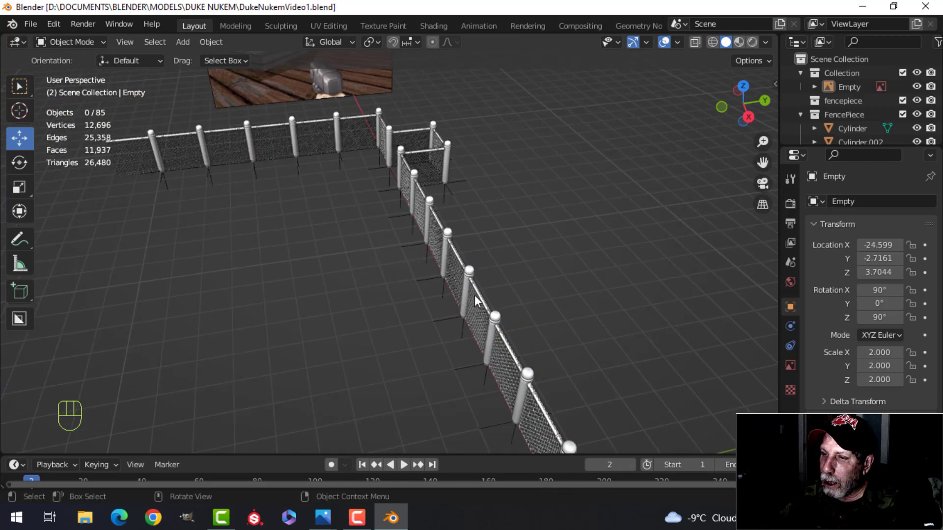
Step: Add a mesh plane at the base of the first fence post at the origin and enter Edit Mode
scroll(470, 366, "down", 2)
middle_click_drag(470, 367, 449, 323, "shift")
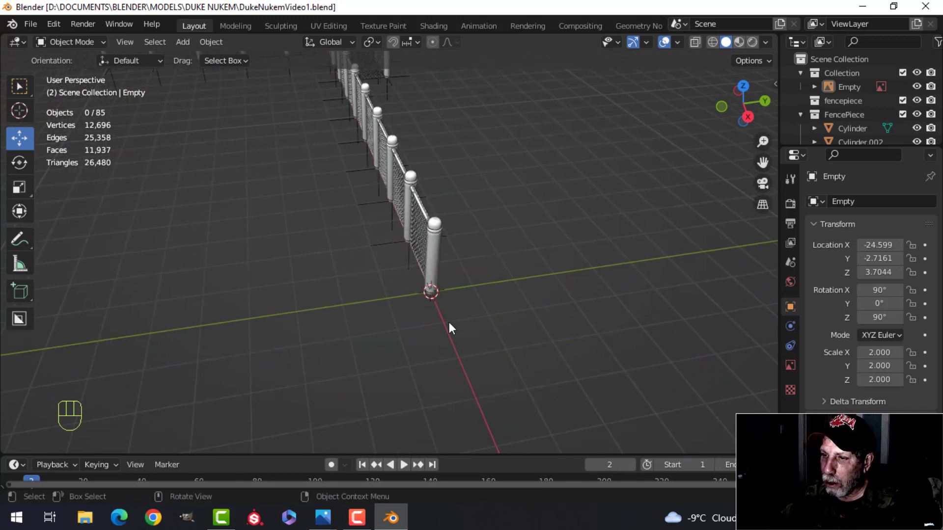
key("shift+a")
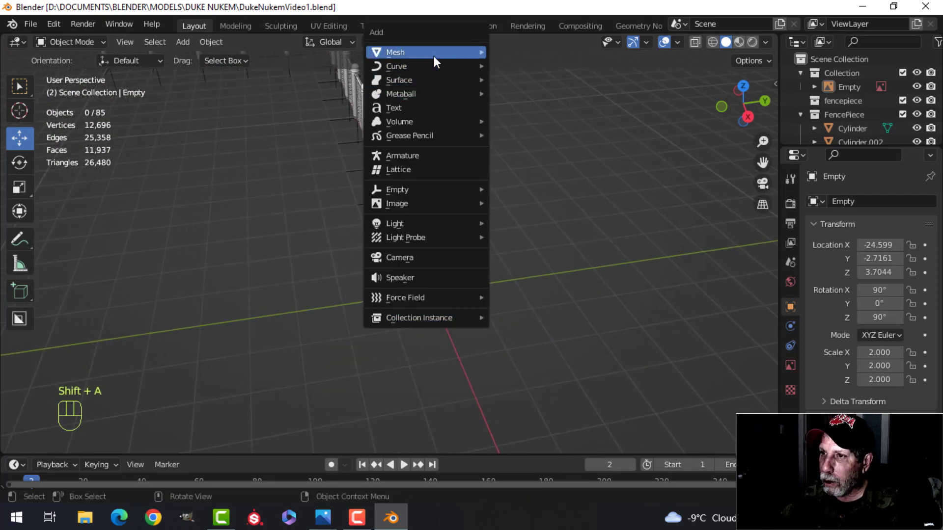
mouse_move(434, 56)
left_click(520, 52)
key("Tab")
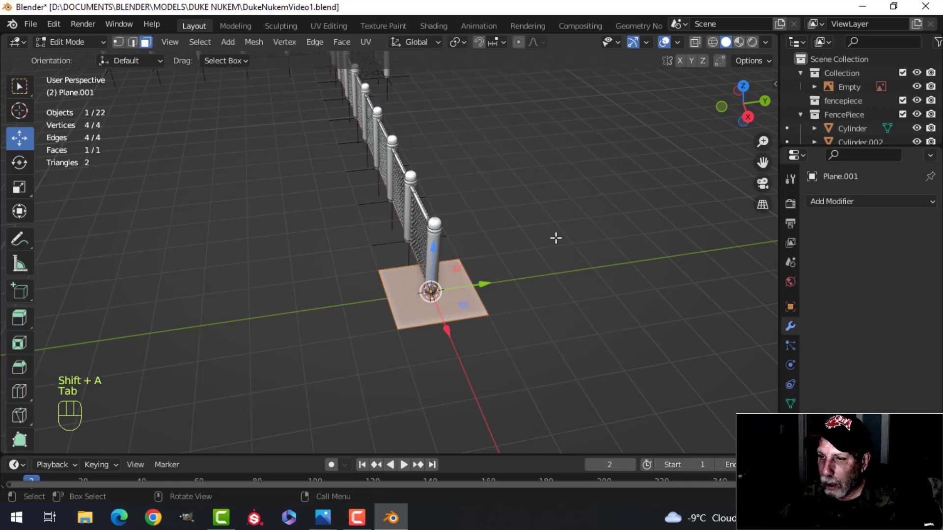
Step: Merge the plane's vertices at center into a single vertex and raise it above the first fence post
key("m")
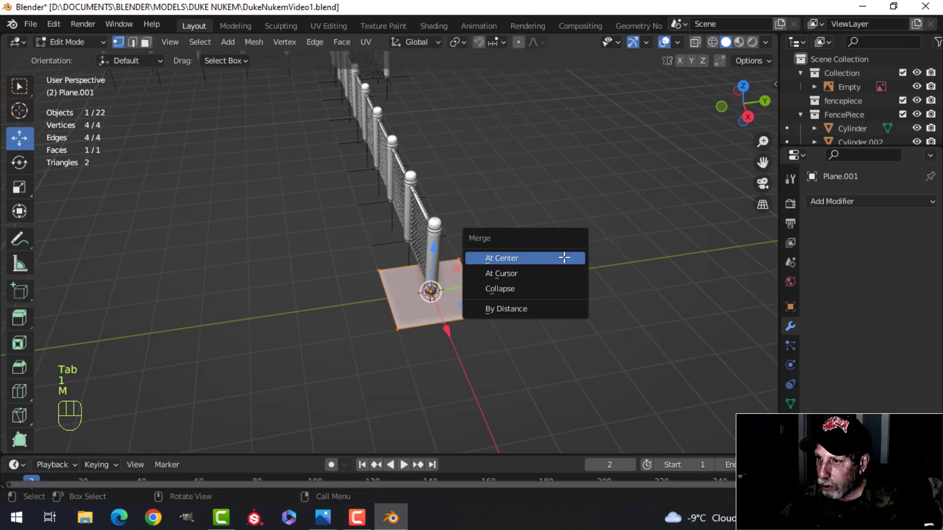
left_click(564, 257)
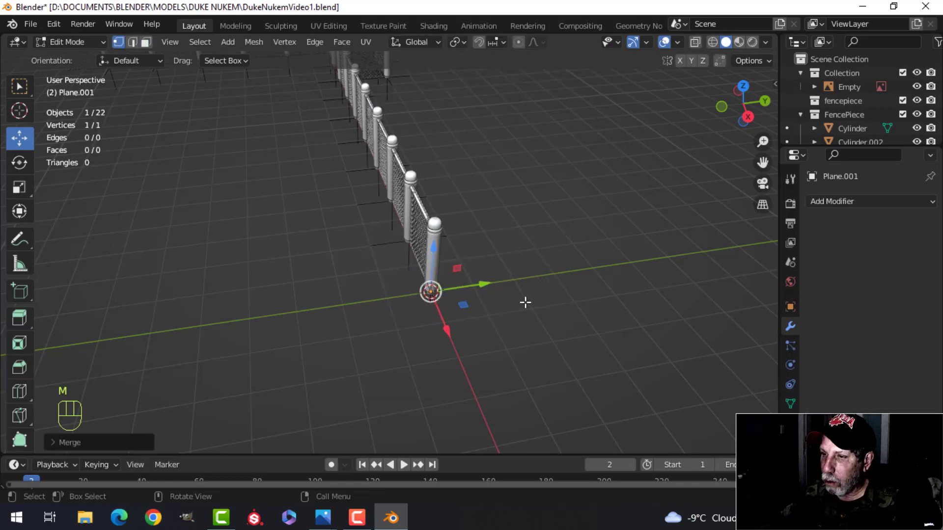
middle_click_drag(525, 303, 506, 331, "shift")
left_click_drag(518, 211, 536, 117)
Step: In top view, extrude the vertex along X over the straight fence run to the nearest corner post of the recess
key("KP_7")
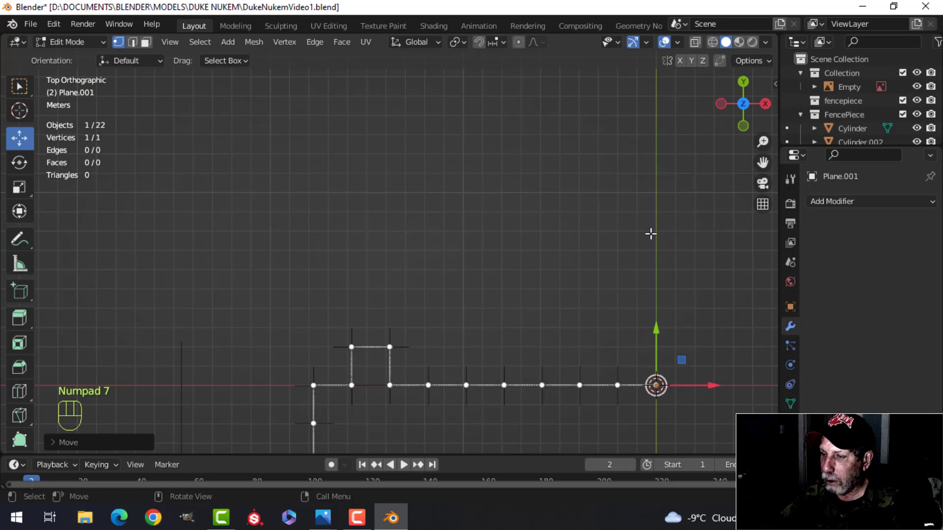
scroll(641, 267, "down", 2)
middle_click_drag(619, 333, 540, 226, "shift")
scroll(550, 305, "up", 4)
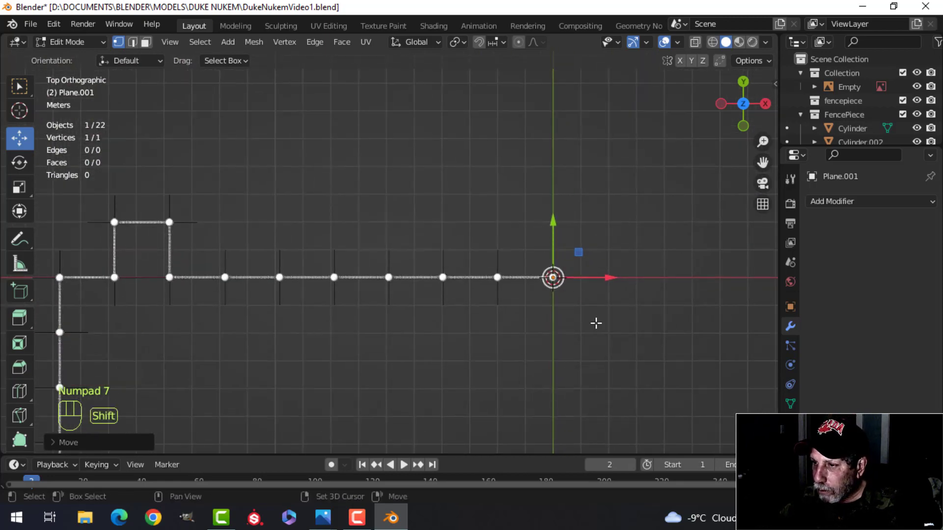
middle_click_drag(596, 323, 621, 324, "shift")
left_click_drag(628, 278, 387, 279)
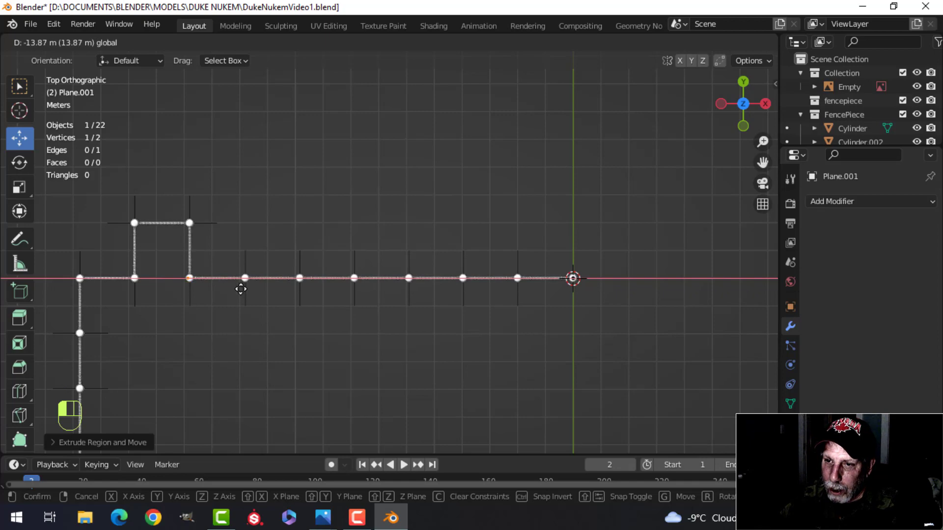
left_click_drag(242, 289, 252, 295)
scroll(253, 294, "up", 4)
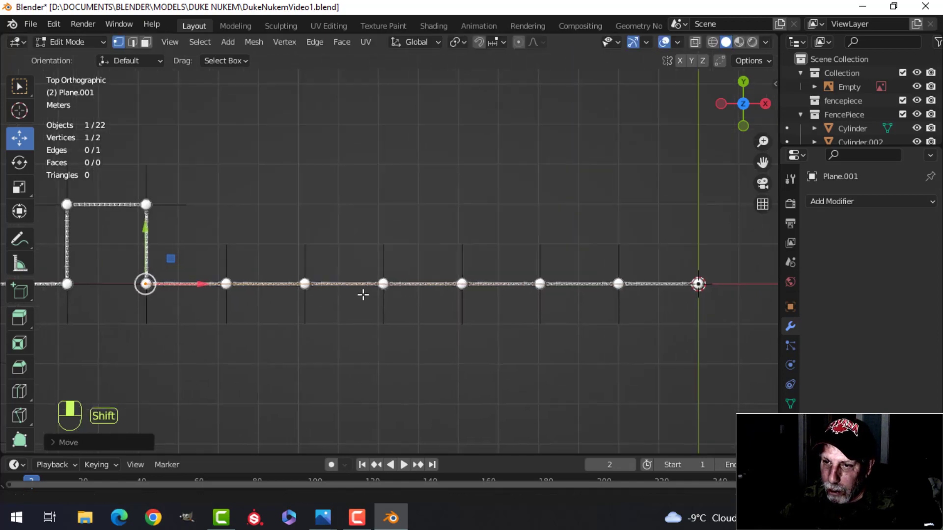
middle_click_drag(397, 291, 427, 295, "shift")
scroll(346, 296, "up", 2)
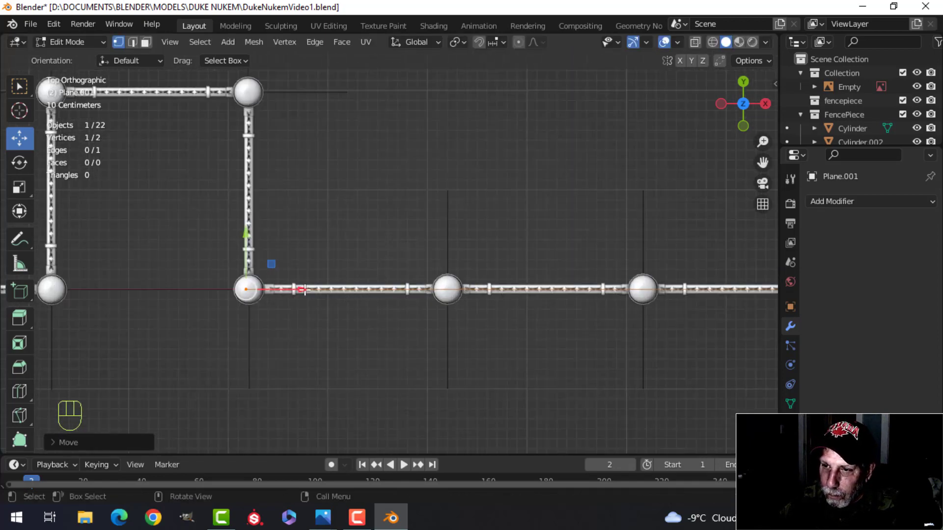
left_click_drag(303, 290, 300, 281)
Step: Extrude the end vertex about 2 m along Y to the back corner post of the recess
middle_click_drag(335, 221, 401, 290, "shift")
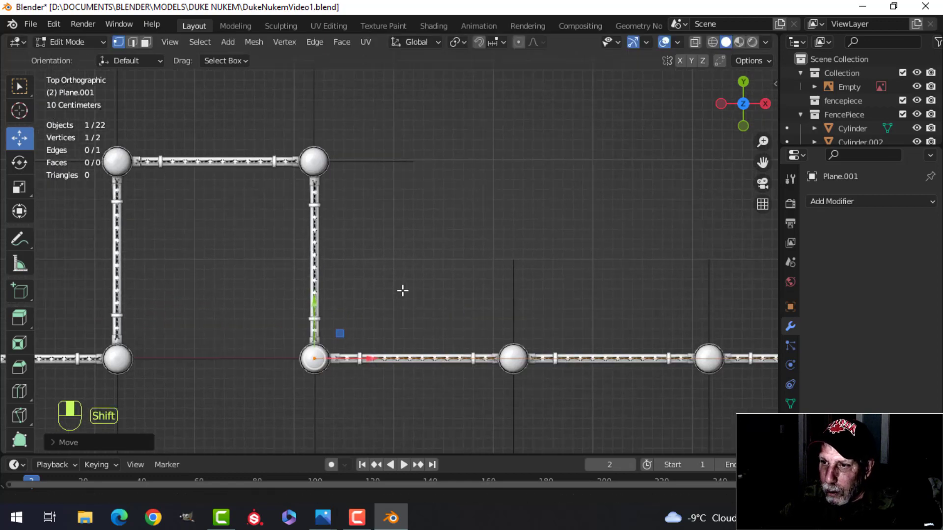
key("e")
left_click(398, 293)
left_click_drag(310, 301, 318, 250)
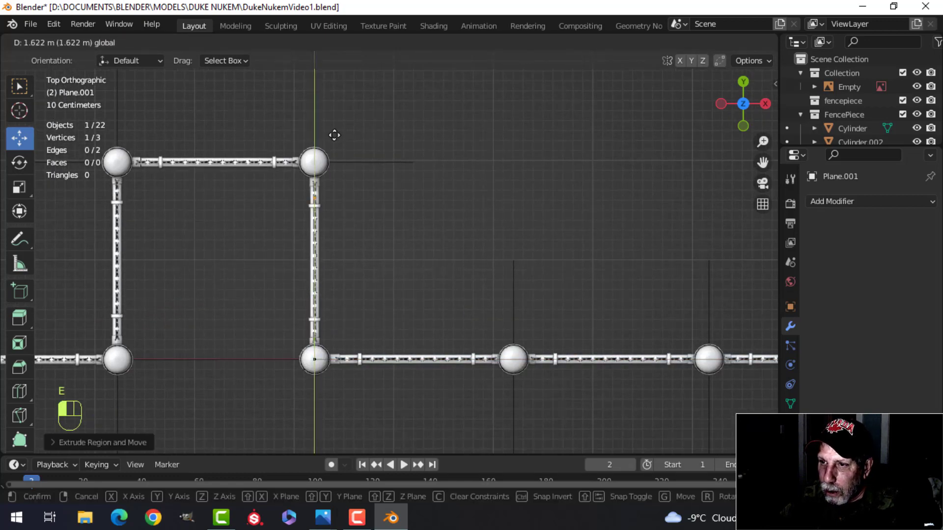
left_click_drag(335, 108, 335, 104)
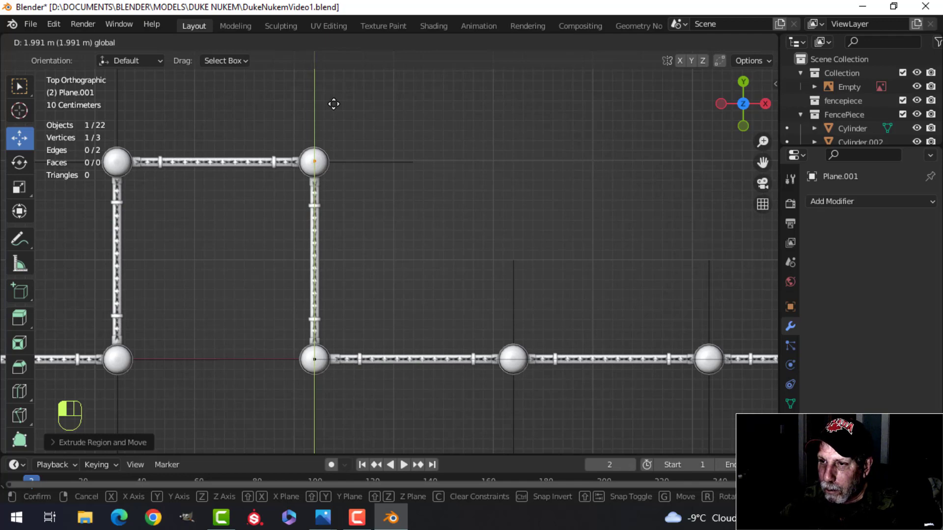
left_click_drag(334, 104, 334, 104)
Step: Extrude the end vertex along X across the back of the recess to its other back corner post
middle_click_drag(391, 186, 522, 239, "shift")
key("e")
left_click(523, 238)
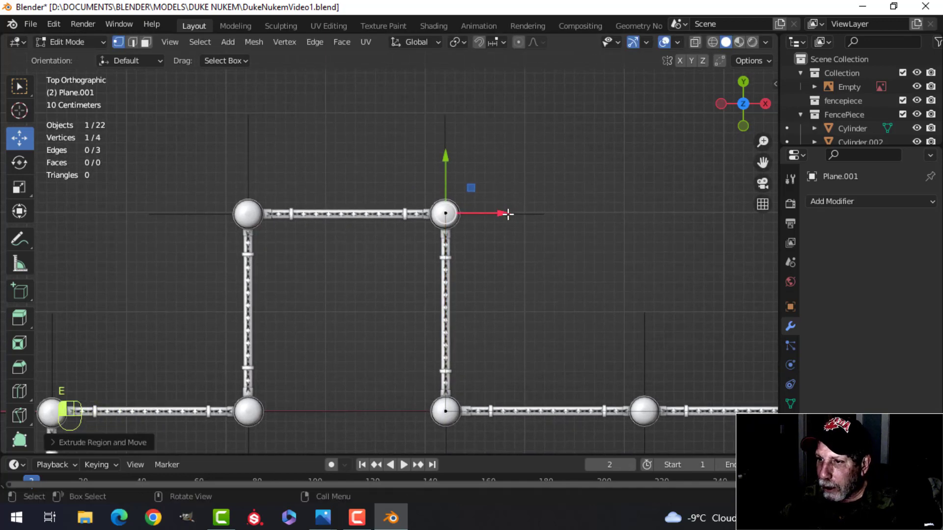
left_click_drag(508, 214, 305, 210)
Step: Extrude the end vertex back along Y to the recess's second front post and fine-tune its position on the post
middle_click_drag(299, 310, 392, 267, "shift")
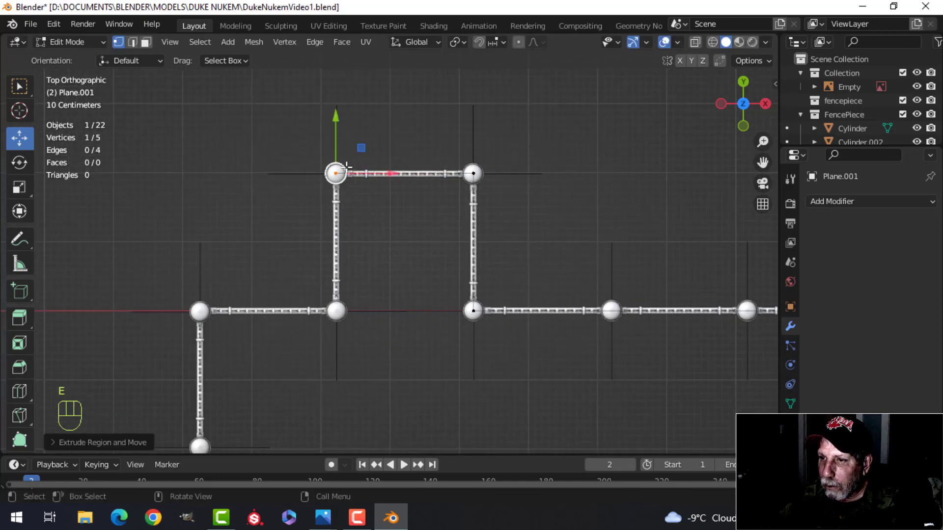
left_click_drag(335, 118, 339, 259)
left_click(339, 259)
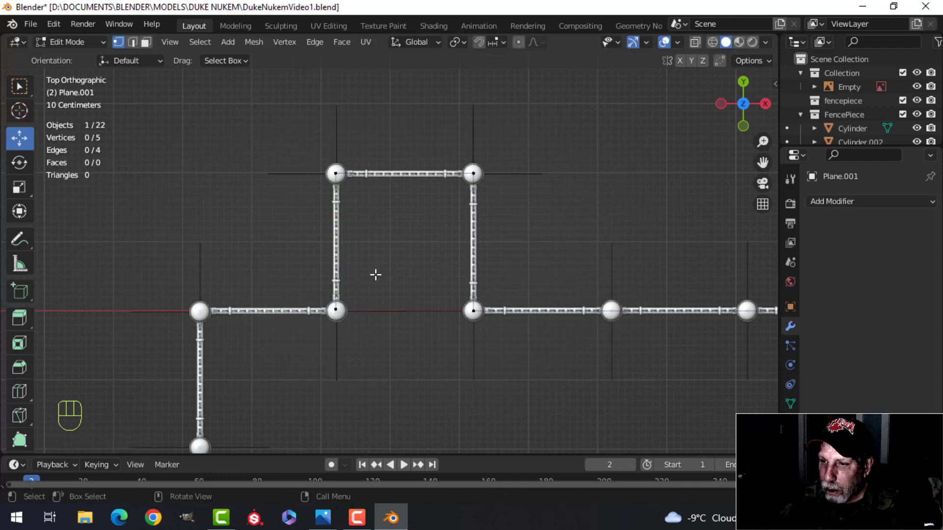
scroll(376, 274, "up", 2)
middle_click_drag(393, 262, 425, 207, "shift")
key("ctrl+z")
left_click_drag(347, 223, 347, 229)
Step: Extrude the end vertex along X to the outer corner post of the fence
key("e")
left_click(434, 286)
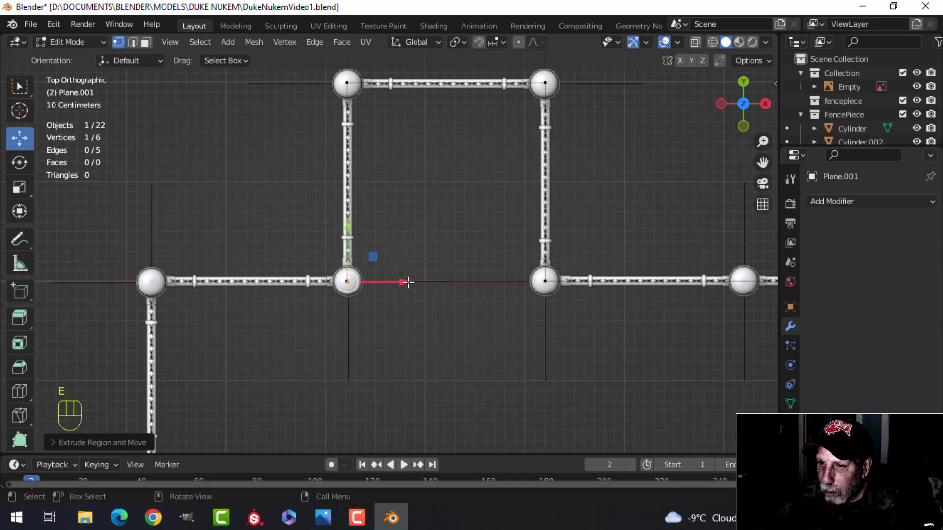
left_click_drag(406, 284, 208, 285)
scroll(275, 303, "down", 3)
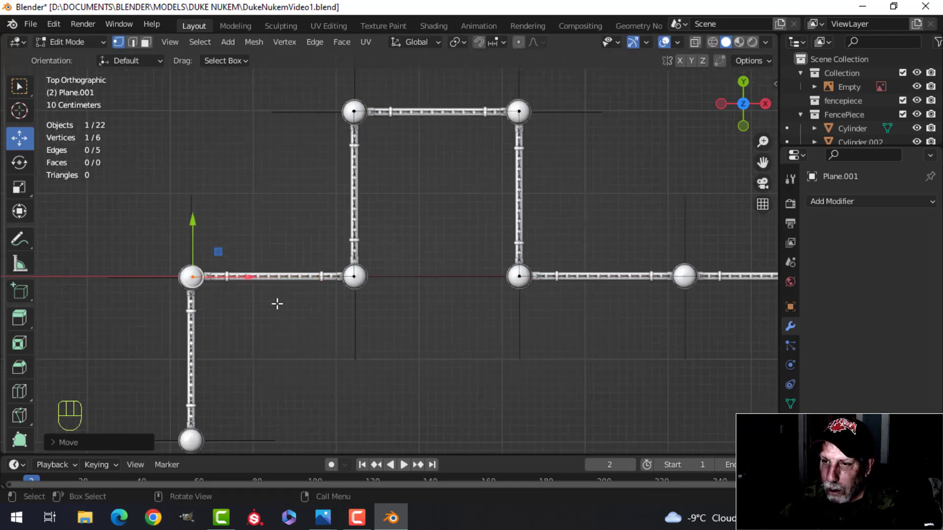
Step: Extrude the corner vertex along Y down the side fence to the fifth post past the corner
middle_click_drag(328, 322, 408, 180, "shift")
scroll(406, 244, "down", 2)
middle_click_drag(413, 261, 417, 239, "shift")
key("e")
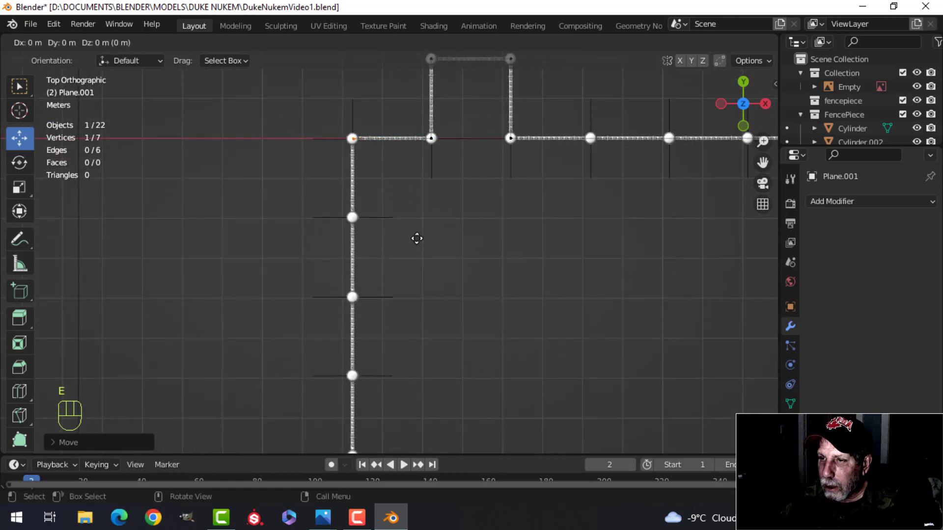
left_click(415, 238)
left_click_drag(353, 98, 341, 224)
left_click(327, 340)
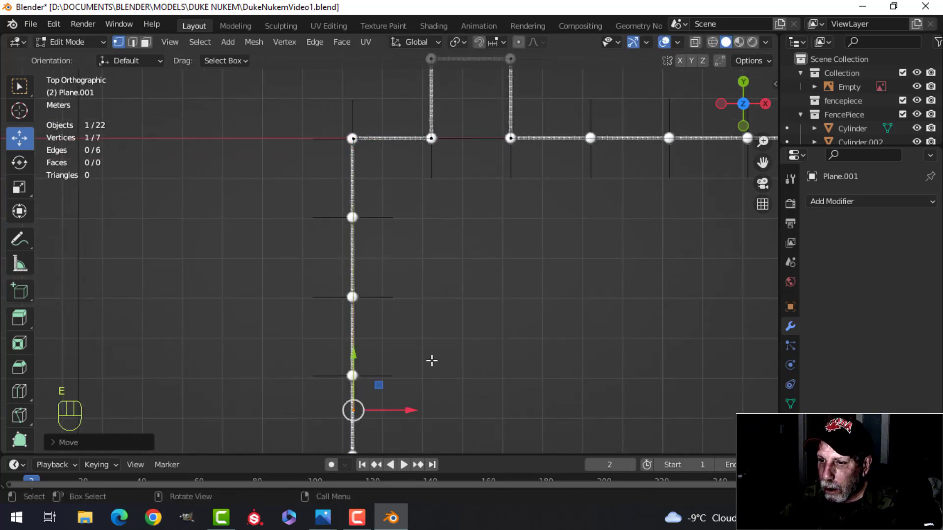
middle_click_drag(432, 360, 415, 219, "shift")
scroll(412, 236, "up", 2)
middle_click_drag(409, 253, 376, 143, "shift")
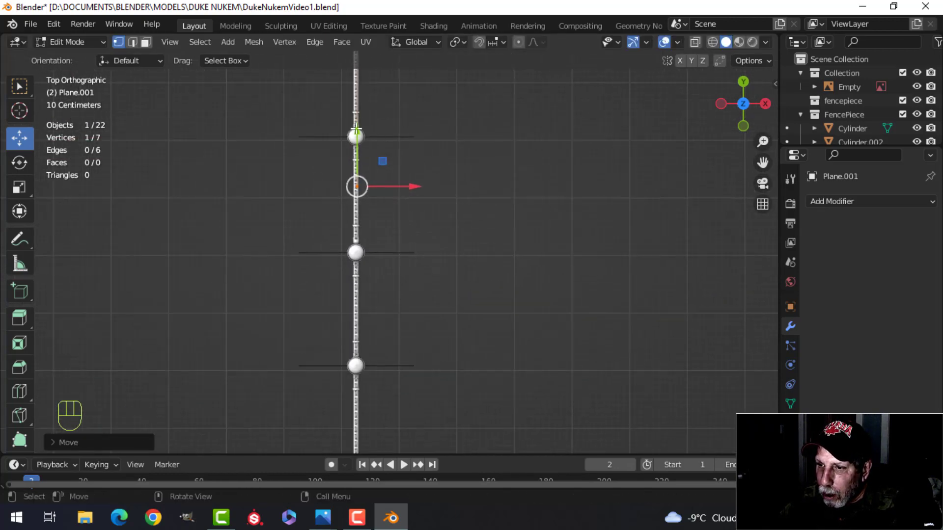
left_click_drag(356, 129, 348, 278)
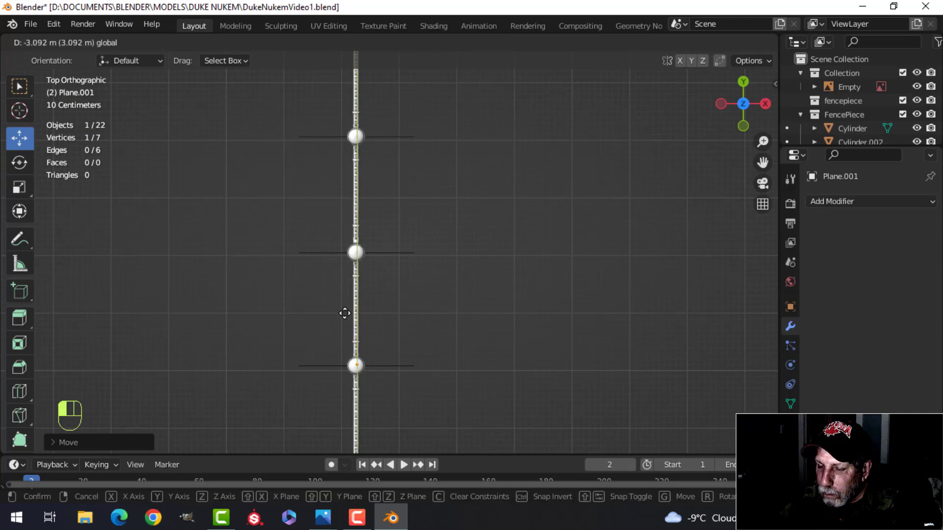
left_click_drag(345, 313, 345, 315)
Step: Shift the edge along the side fence slightly in X so it runs through the centers of the posts
scroll(531, 333, "down", 2)
scroll(516, 328, "up", 3)
middle_click_drag(459, 211, 472, 396, "shift")
middle_click_drag(452, 186, 478, 370, "shift")
middle_click_drag(463, 242, 465, 322, "shift")
scroll(466, 322, "up", 2)
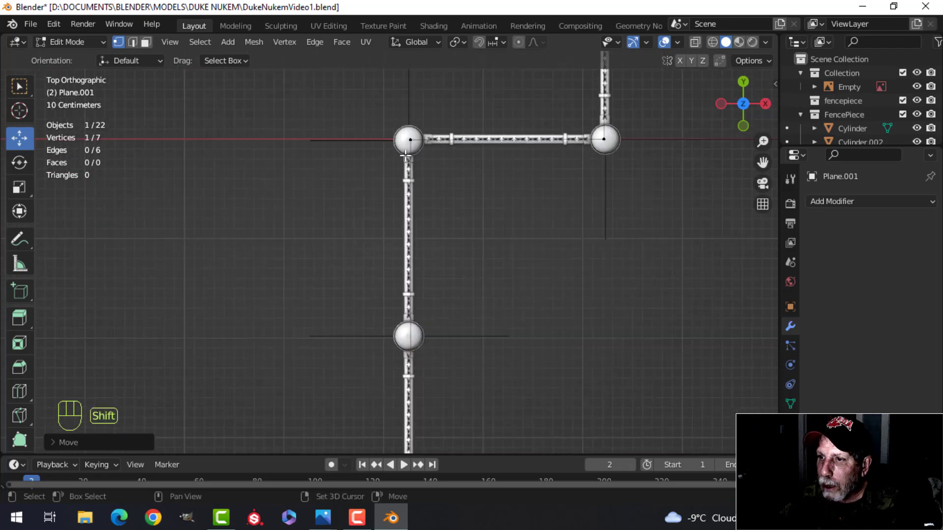
scroll(519, 268, "up", 1)
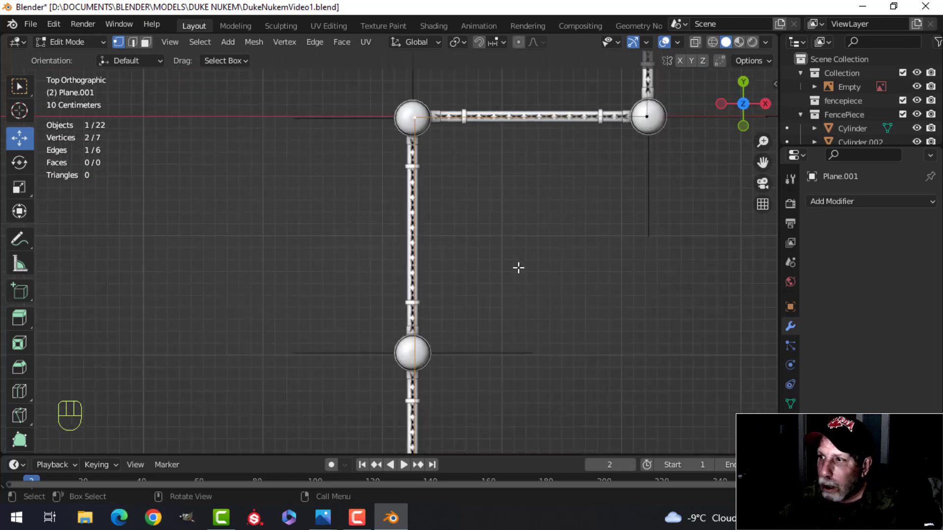
key("g")
key("x")
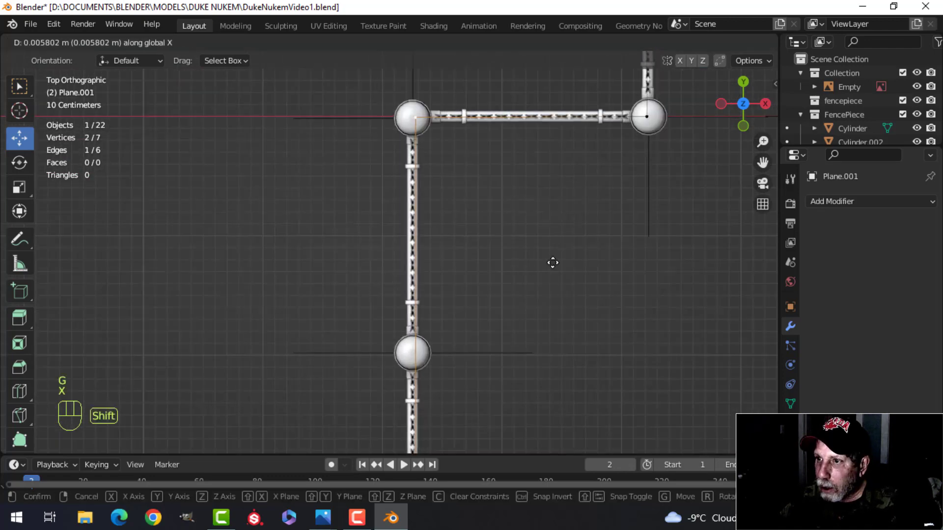
left_click(523, 261)
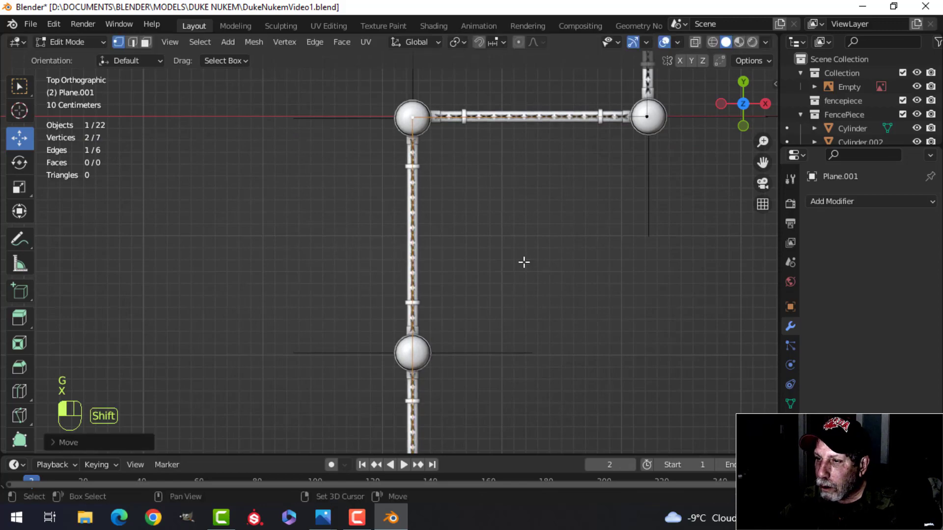
Step: Examine the finished outline above the fence in perspective view
scroll(565, 270, "down", 3)
key("a")
middle_click_drag(671, 300, 568, 222)
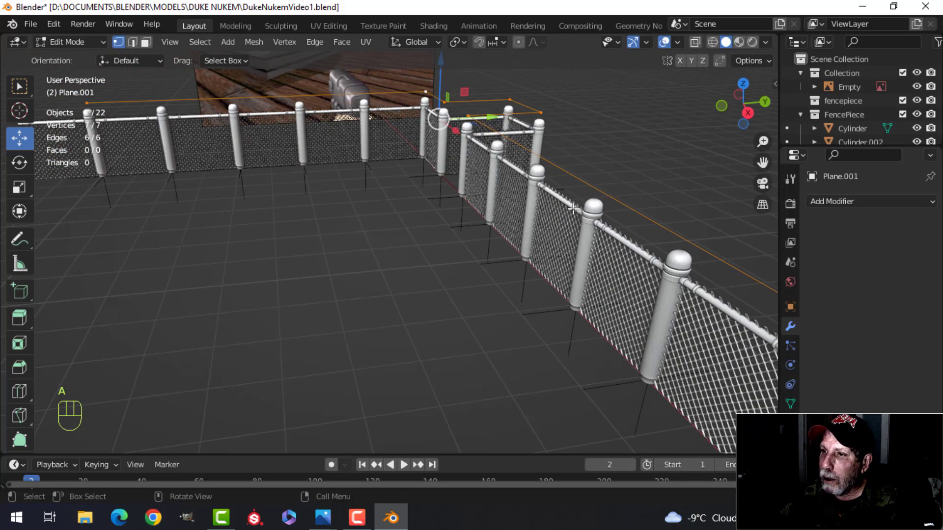
middle_click_drag(613, 255, 550, 214)
middle_click_drag(571, 231, 519, 267)
key("Tab")
scroll(543, 238, "down", 3)
left_click(834, 201)
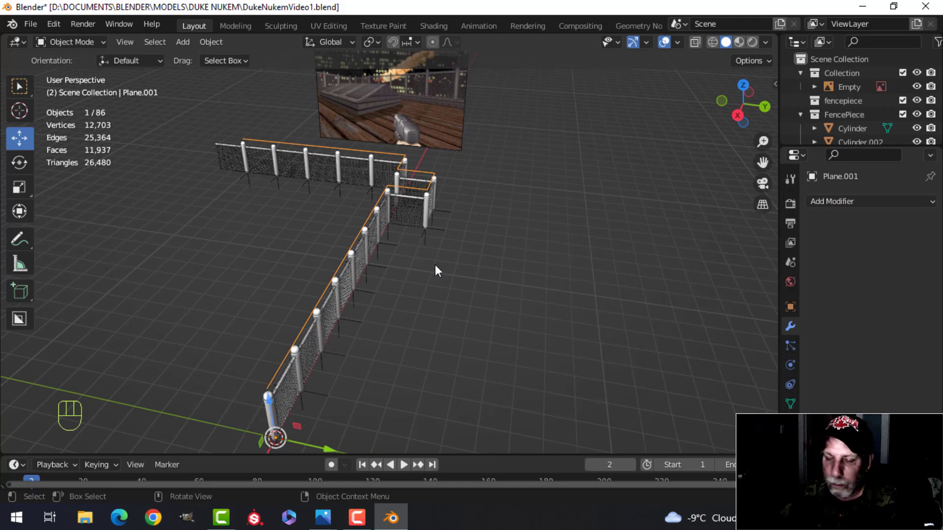
Step: Extrude the whole outline upward along Z into a vertical strip that follows the fence and return to Object Mode
key("Tab")
key("a")
scroll(438, 270, "down", 3)
middle_click_drag(419, 281, 437, 268, "shift")
scroll(368, 248, "up", 3)
middle_click_drag(437, 267, 418, 265)
middle_click_drag(417, 265, 454, 275, "shift")
key("e")
right_click(454, 267)
left_click_drag(474, 168, 475, 156)
key("Tab")
Step: Add a Solidify modifier to the strip with Even Thickness enabled and a thickness of -0.44 m
middle_click_drag(540, 238, 765, 239, "shift")
left_click(825, 202)
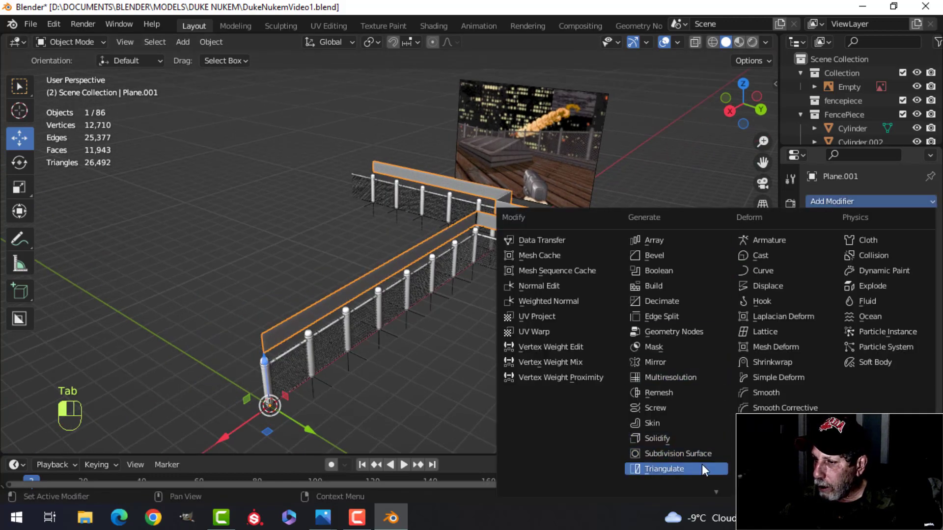
left_click(673, 438)
scroll(600, 337, "up", 4)
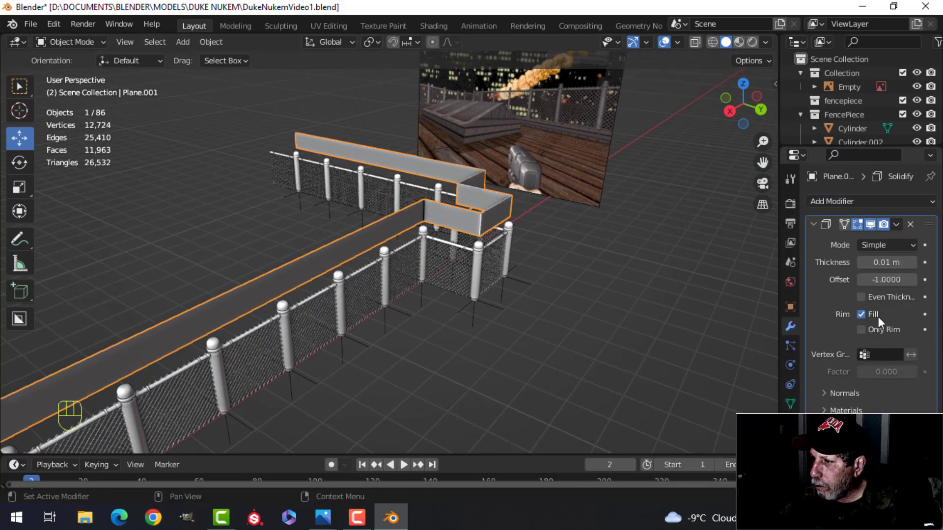
left_click_drag(887, 262, 762, 262, "shift")
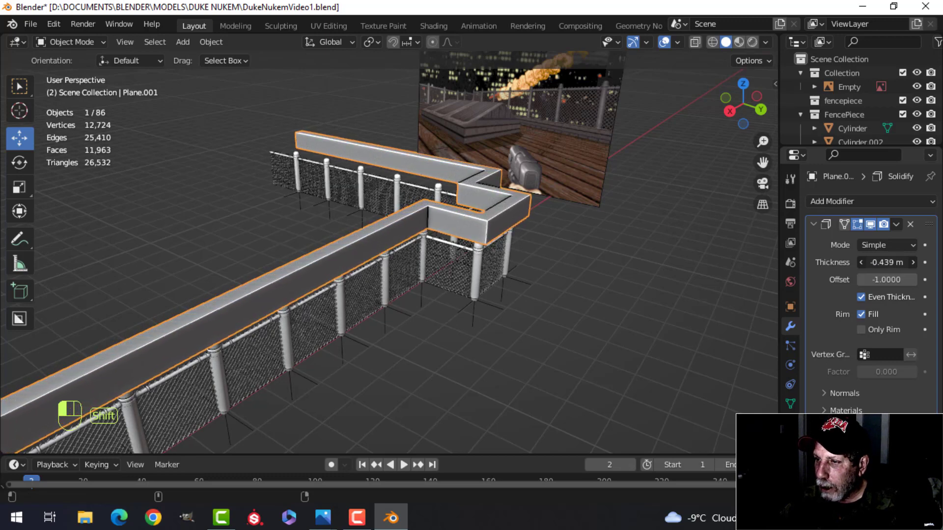
Step: Examine the shape and height of the ledge beneath the fence in the reference image
scroll(588, 164, "up", 3)
middle_click_drag(670, 122, 378, 236, "shift")
scroll(541, 207, "up", 3)
scroll(378, 237, "up", 5)
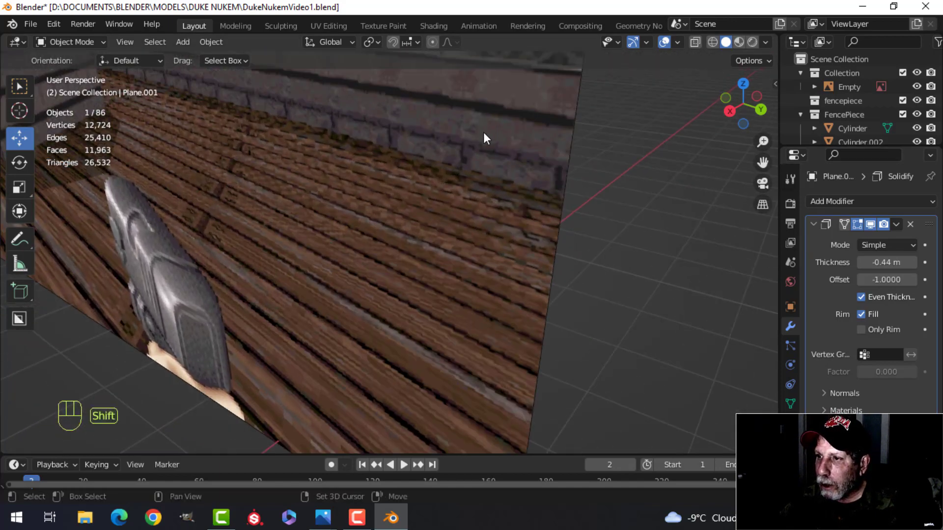
middle_click_drag(483, 132, 482, 119, "shift")
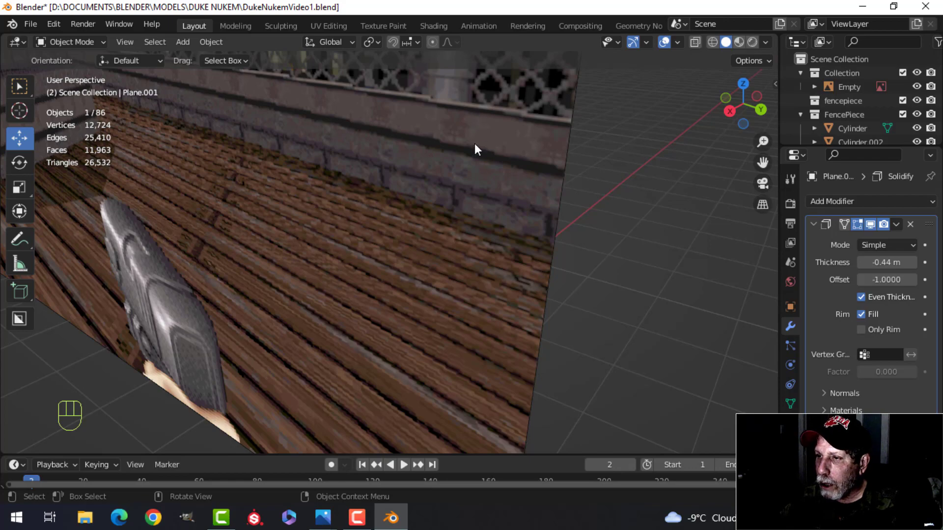
Step: Increase the wall's Solidify thickness to about -0.754 m
scroll(452, 295, "down", 6)
middle_click_drag(431, 315, 595, 227, "shift")
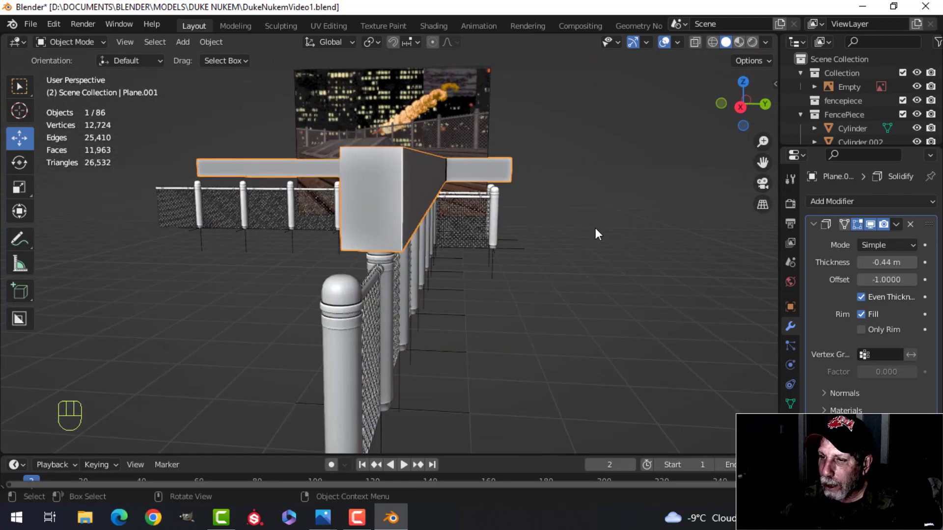
scroll(509, 285, "down", 4)
middle_click_drag(510, 284, 525, 273)
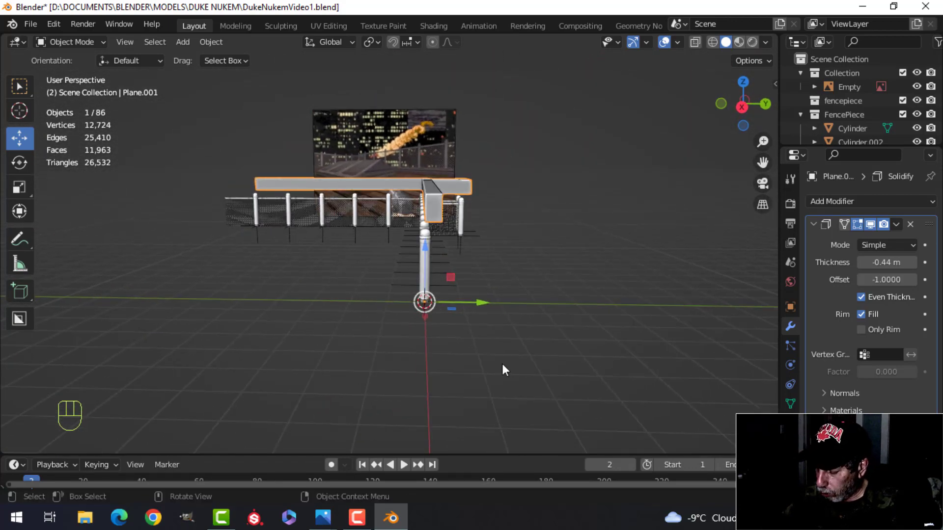
key("KP_1")
key("KP_3")
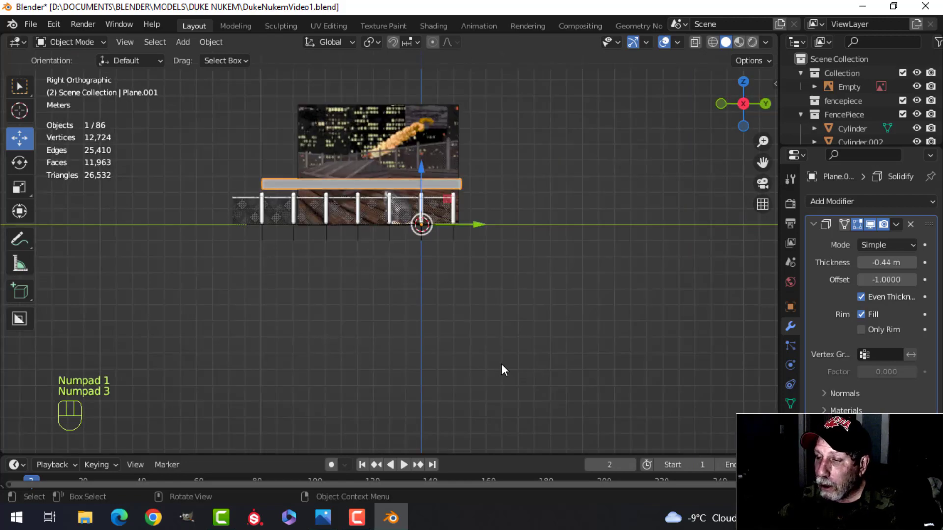
scroll(502, 363, "up", 4)
key("KP_1")
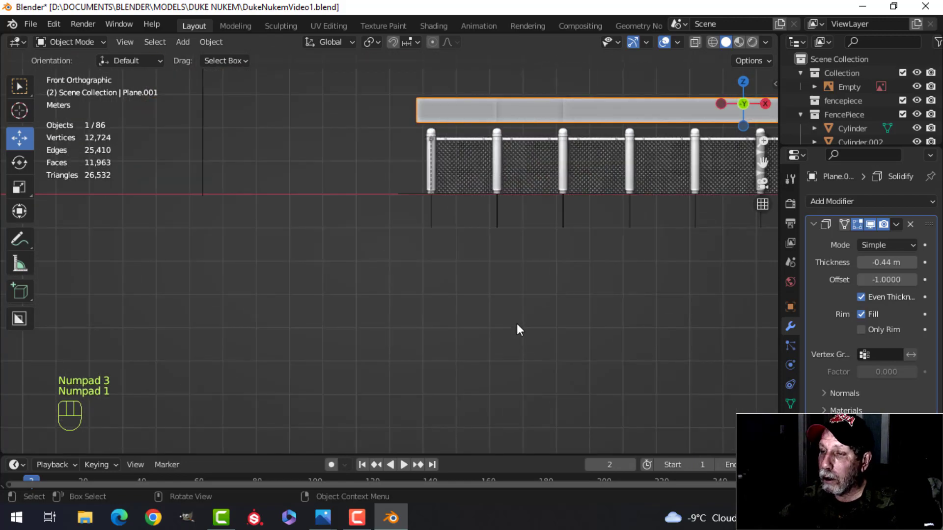
scroll(516, 330, "down", 3)
middle_click_drag(515, 331, 488, 277)
scroll(481, 294, "up", 3)
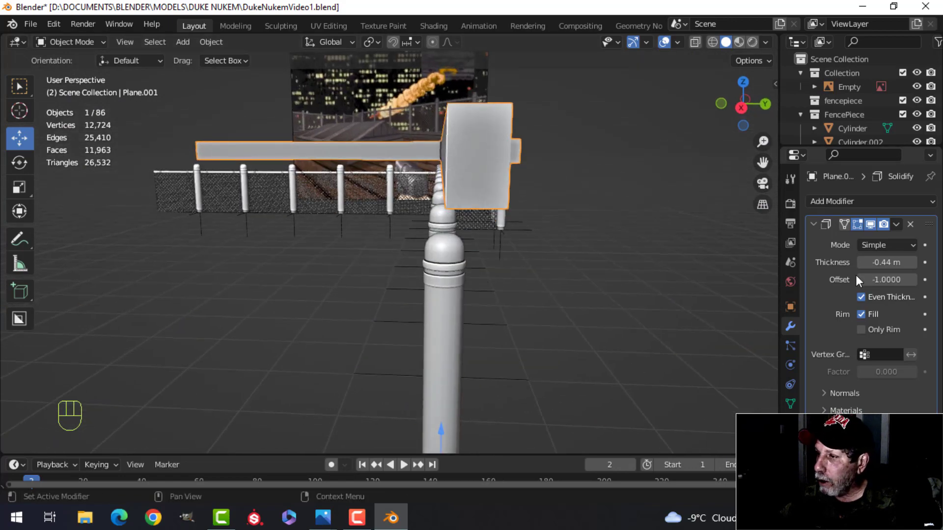
left_click_drag(882, 262, 863, 263)
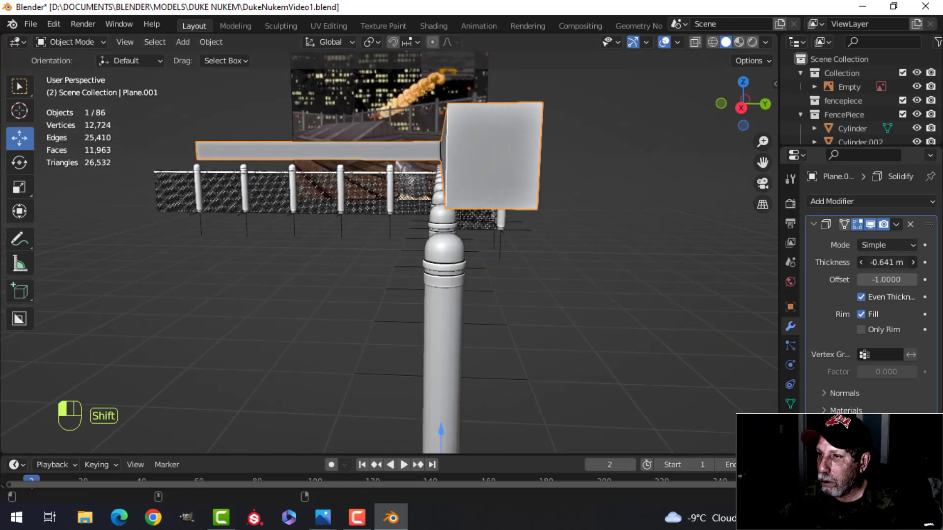
scroll(618, 285, "down", 3)
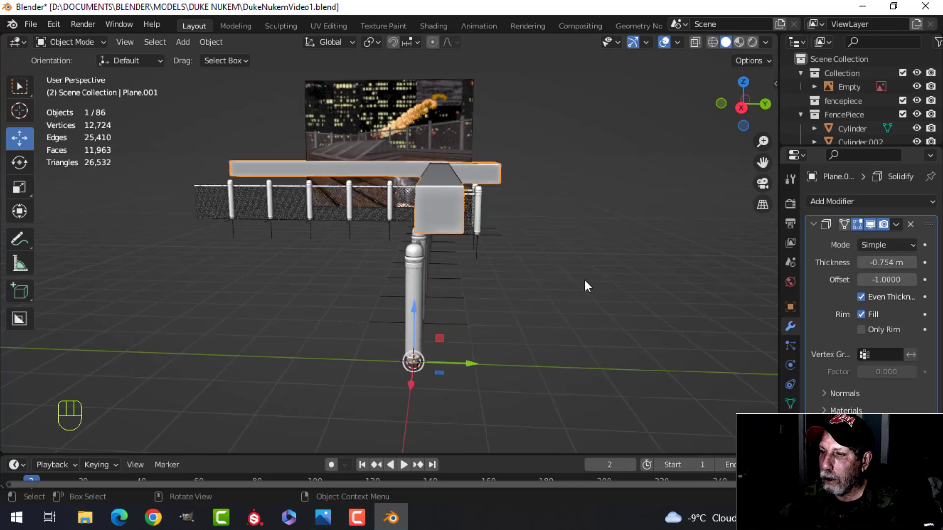
Step: Lower the wall about 3 m along Z to the base of the fence posts
left_click_drag(415, 309, 389, 440)
right_click(389, 440)
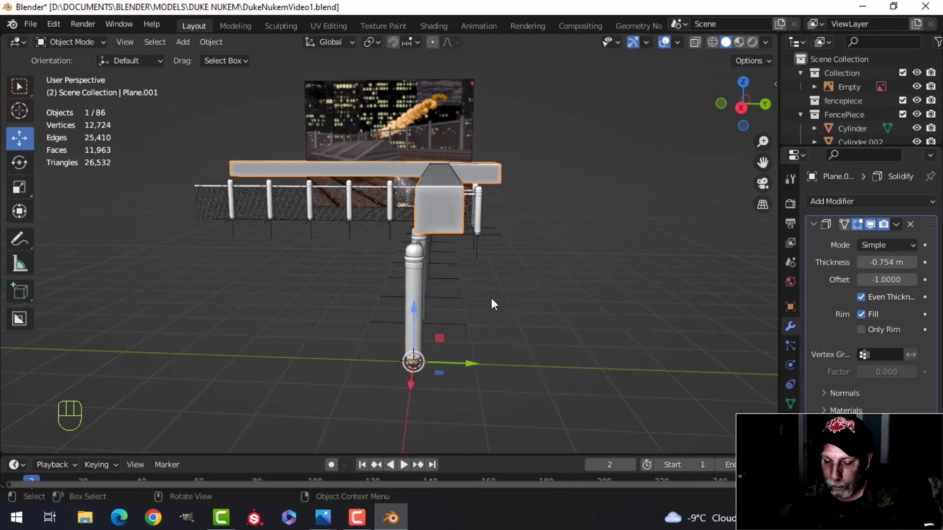
left_click_drag(417, 311, 402, 68)
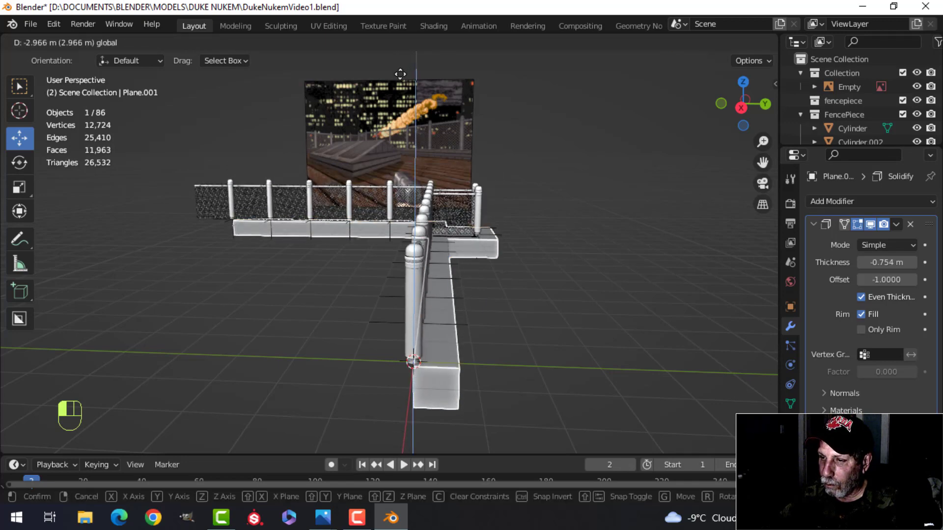
left_click(423, 78)
Step: Shift the wall about -0.39 m along Y under the fence and raise it slightly along Z to meet the posts
middle_click_drag(490, 225, 455, 167, "shift")
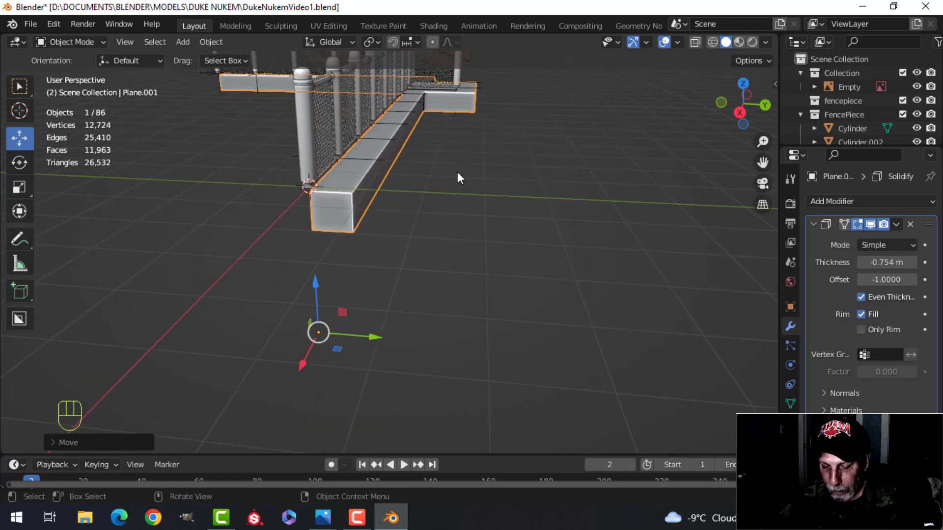
key("g")
key("y")
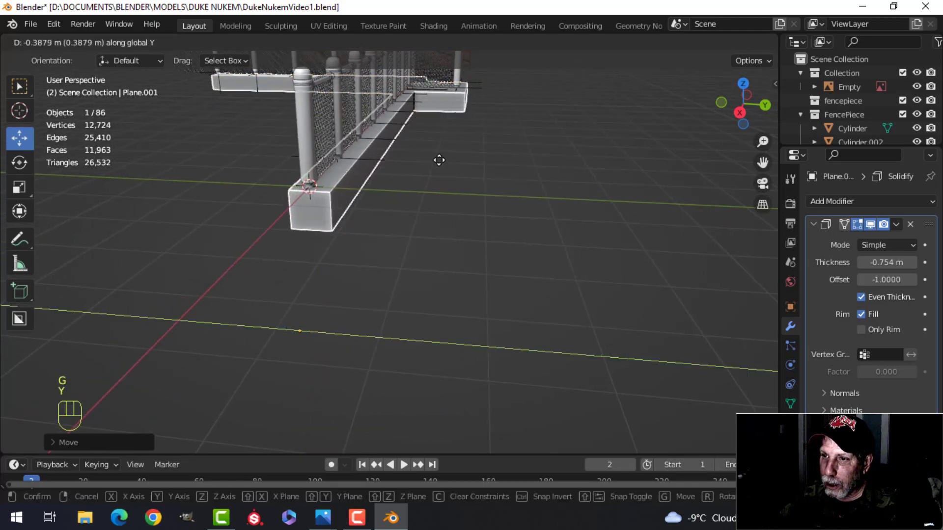
left_click(437, 159)
middle_click_drag(376, 147, 387, 137)
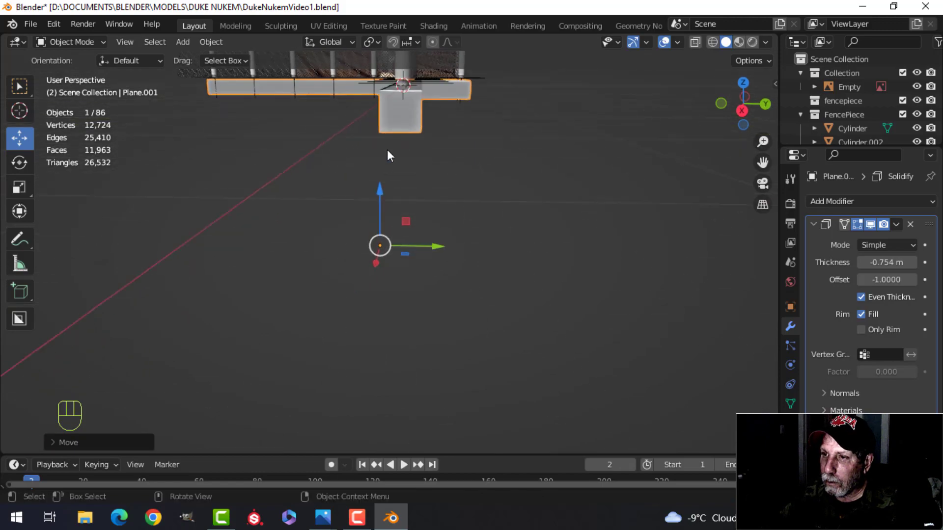
left_click_drag(380, 190, 382, 158)
mouse_move(381, 158)
middle_mouse_down()
mouse_move(420, 160)
mouse_move(388, 173)
middle_mouse_up()
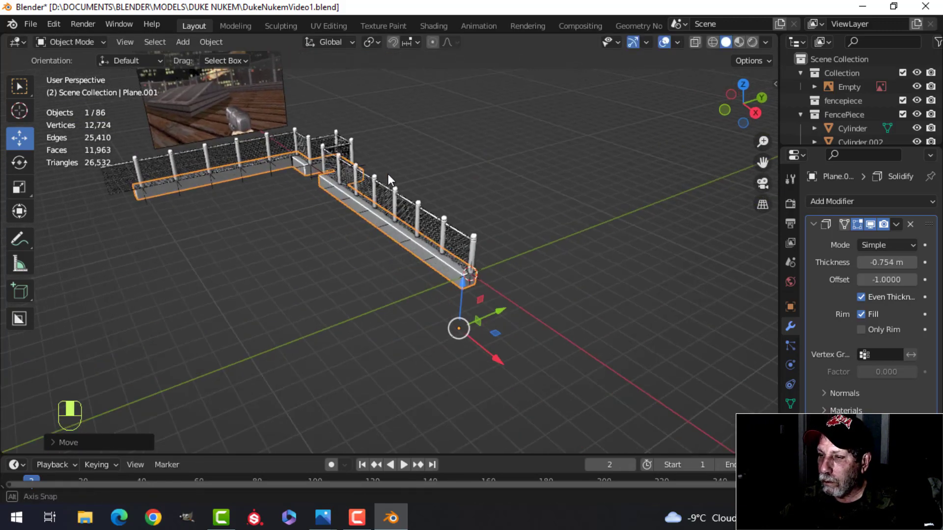
Step: Examine how the wall sits under the fence at the alcove and along the straight run
scroll(432, 181, "up", 6)
middle_click_drag(545, 189, 368, 163, "shift")
middle_click_drag(427, 194, 394, 187, "shift")
scroll(443, 194, "up", 3)
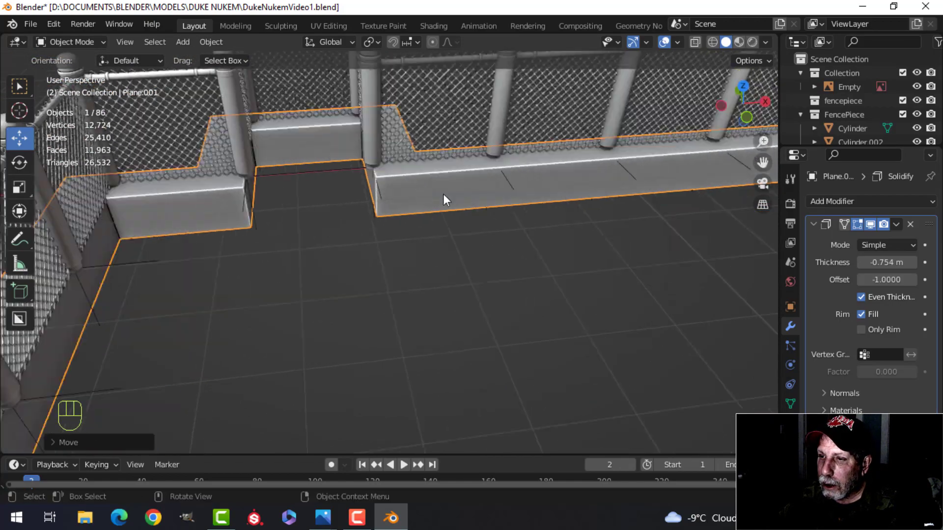
scroll(443, 194, "up", 2)
middle_click_drag(540, 181, 411, 214, "shift")
scroll(460, 198, "down", 4)
middle_click_drag(560, 196, 480, 183, "shift")
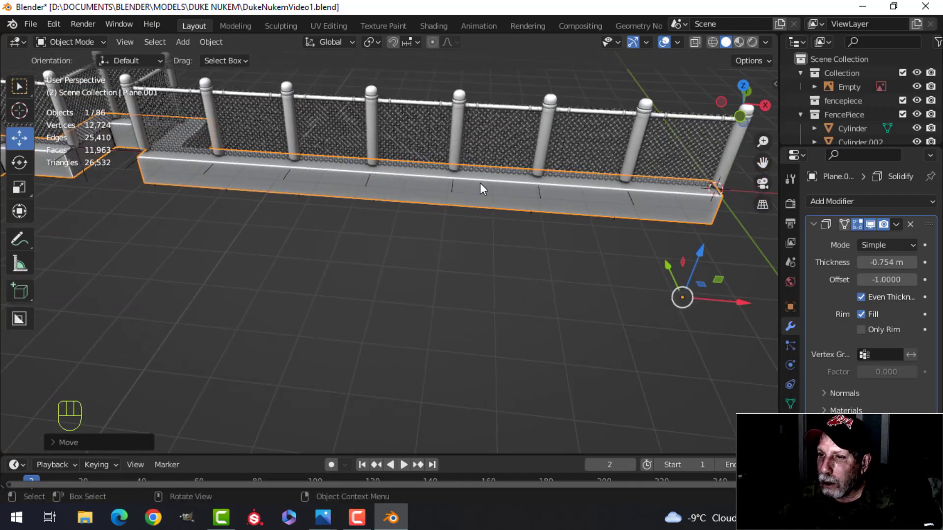
Step: Scale the entire wall mesh down along Z and raise it about 0.34 m back up to the fence base
key("Tab")
key("a")
middle_click_drag(467, 214, 473, 217)
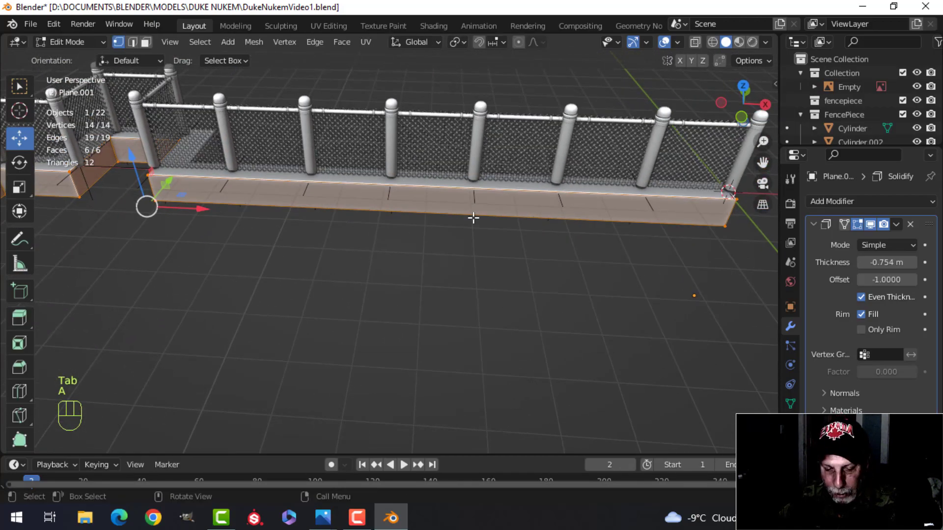
key("s")
key("z")
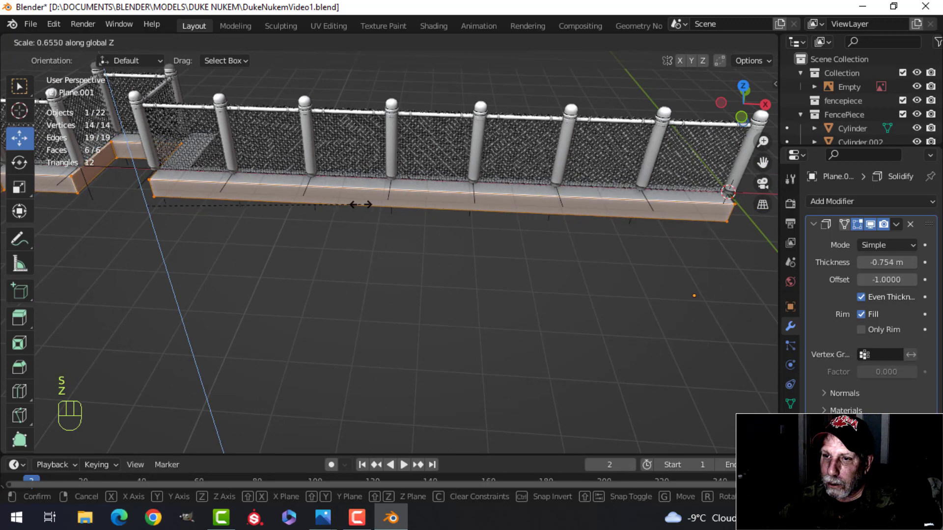
left_click(263, 203)
key("g")
key("z")
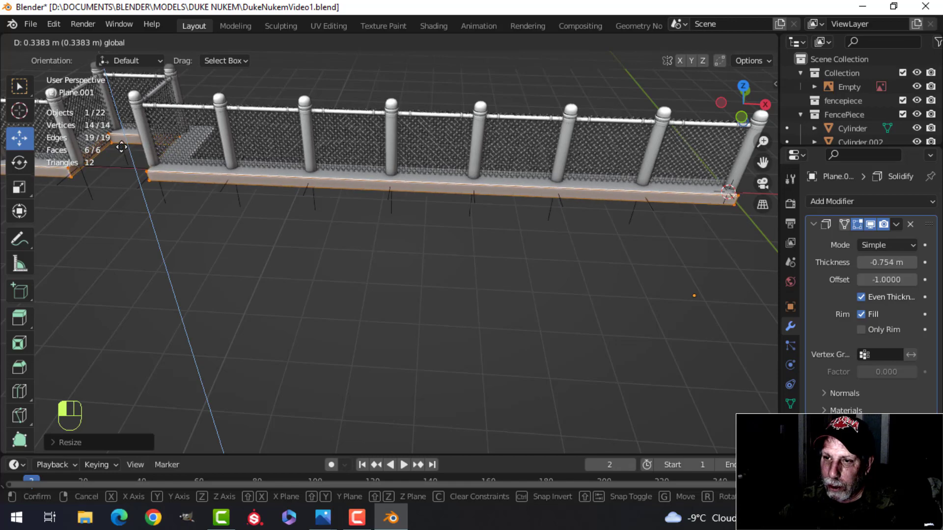
left_click(581, 246)
Step: Extend the wall's end edge along X past the last fence post near the origin
middle_click_drag(581, 246, 357, 222, "shift")
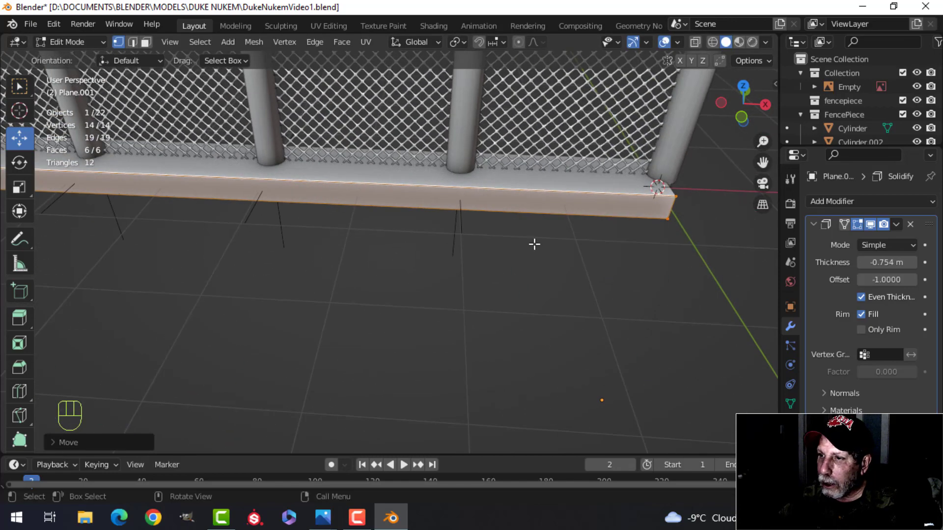
middle_click_drag(533, 244, 430, 247)
key("alt+a")
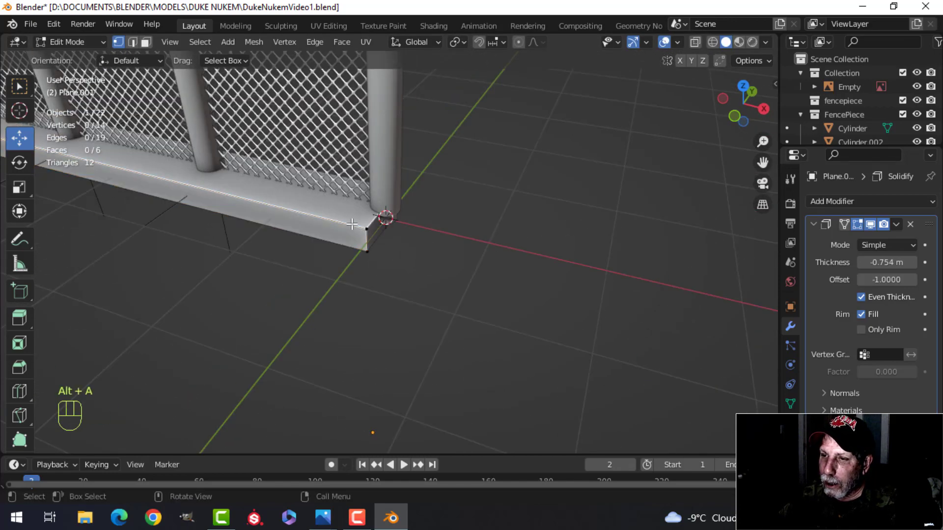
left_click_drag(409, 254, 434, 263)
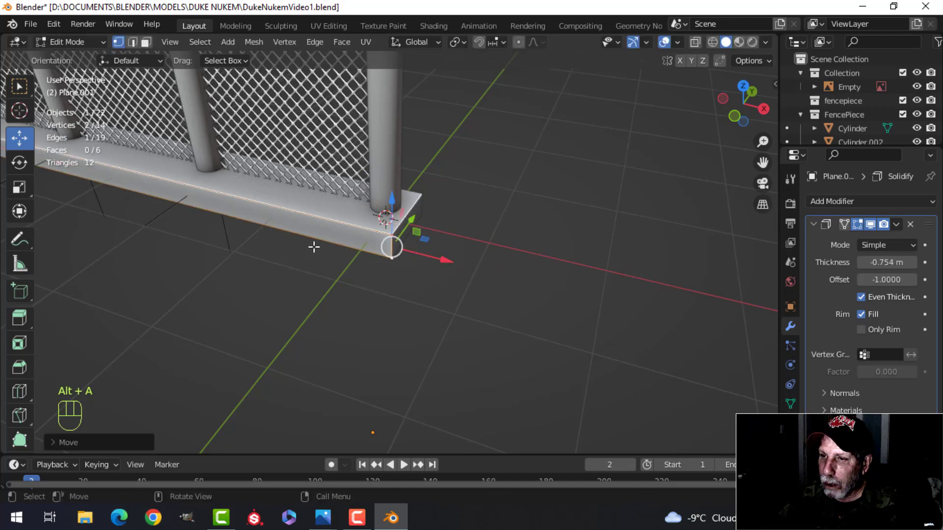
Step: Show the wall's alcove from the top in wireframe shading, with nothing selected in Edit Mode
scroll(275, 241, "down", 5)
middle_click_drag(113, 228, 481, 242, "shift")
scroll(407, 209, "up", 3)
key("alt+a")
middle_click_drag(340, 182, 373, 245, "shift")
middle_click_drag(373, 245, 402, 236)
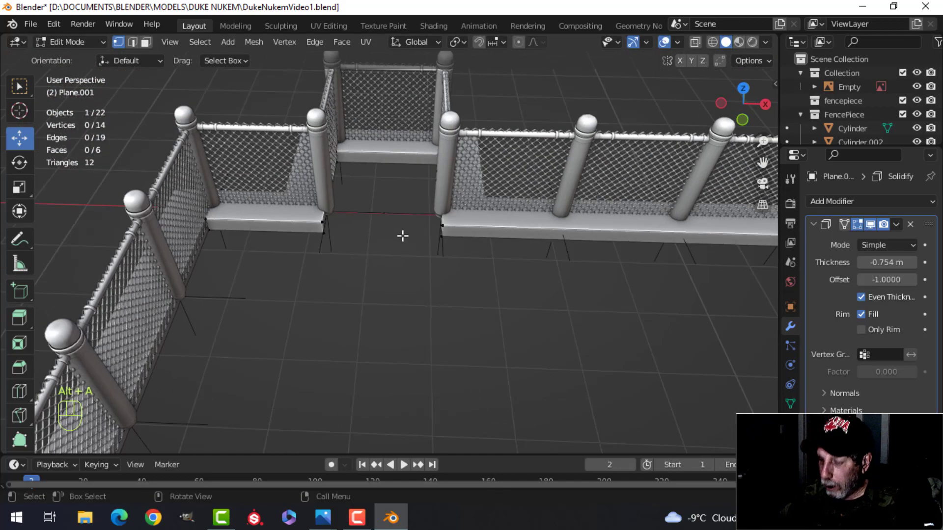
key("KP_7")
middle_click_drag(481, 356, 461, 208, "shift")
scroll(444, 250, "up", 2)
scroll(444, 228, "up", 1)
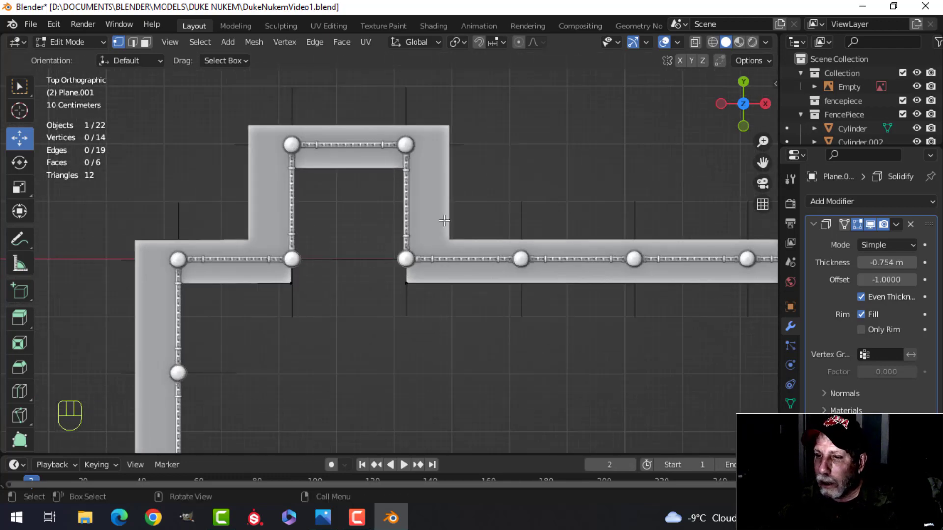
key("z")
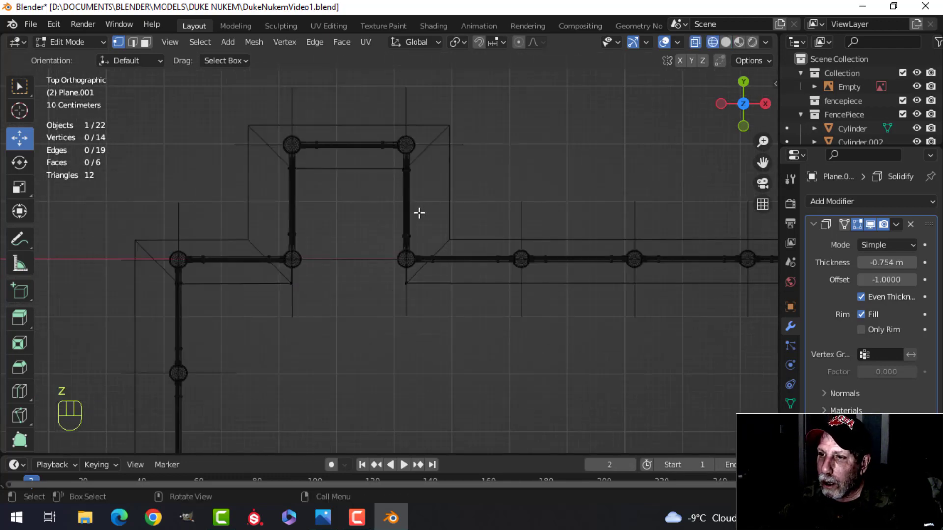
key("Tab")
key("Tab")
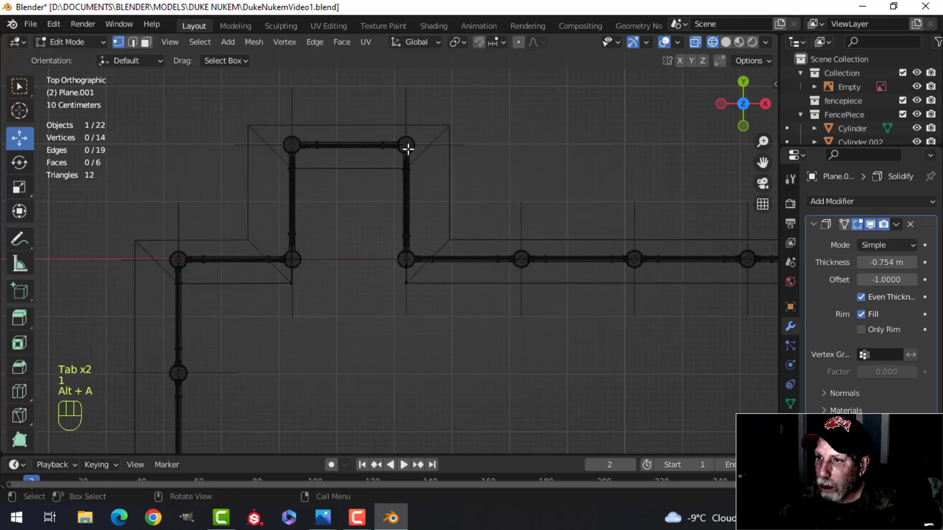
Step: Move both side faces of the wall's alcove inward along X to centre the wall under the fence posts
left_click_drag(395, 166, 414, 326)
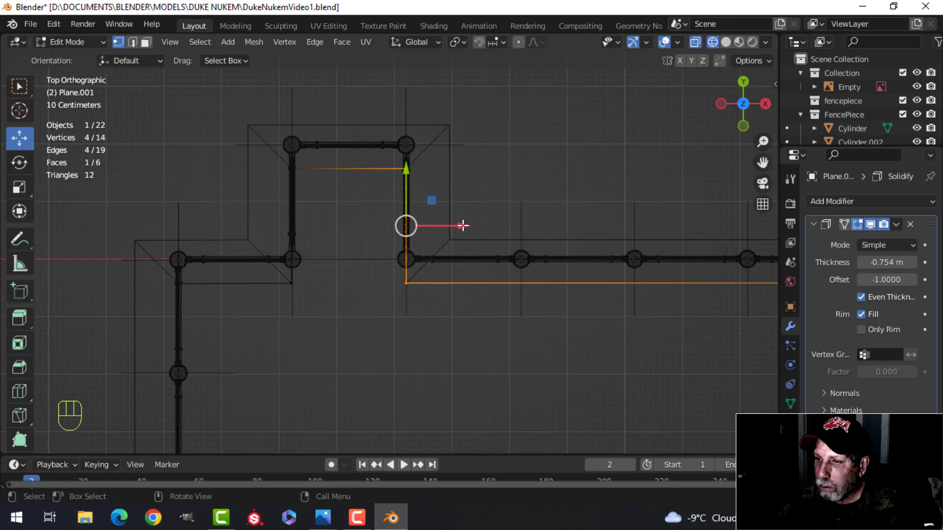
left_click_drag(462, 225, 425, 226)
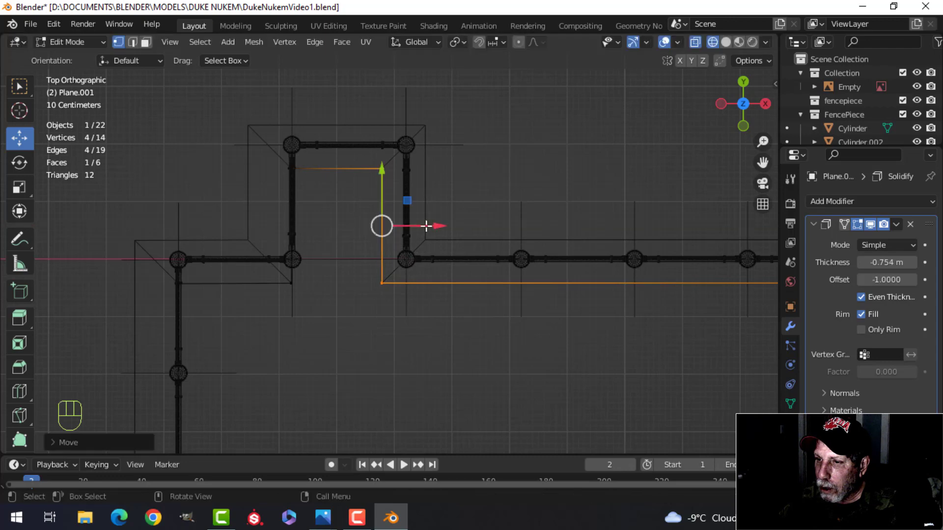
key("alt+a")
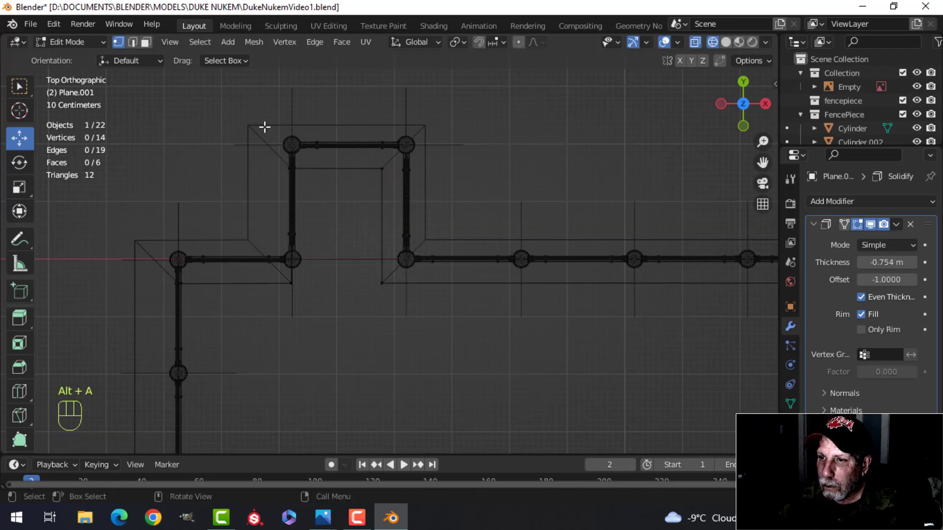
key("b")
left_click_drag(270, 109, 327, 338)
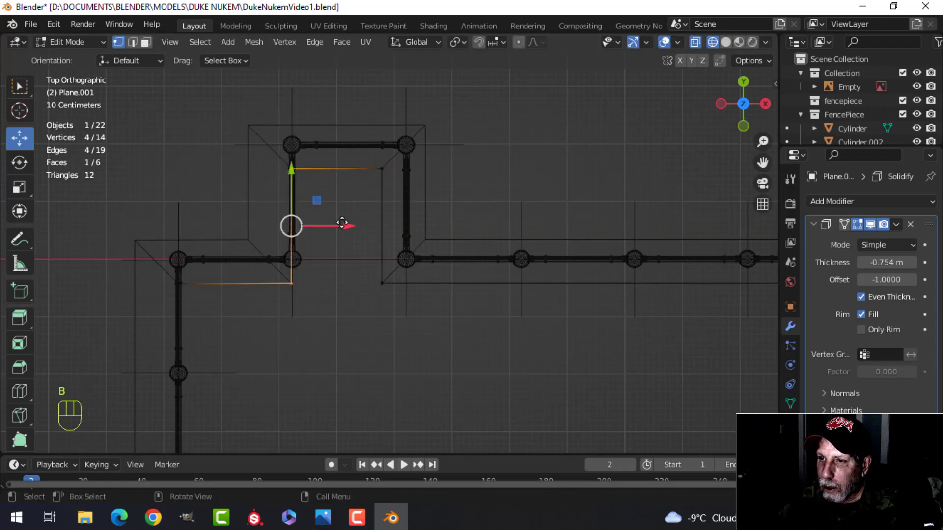
left_click_drag(342, 223, 365, 225)
key("alt+a")
Step: Move the face of the wall's leg running along Y inward along X to centre it under its fence posts
scroll(312, 324, "down", 2)
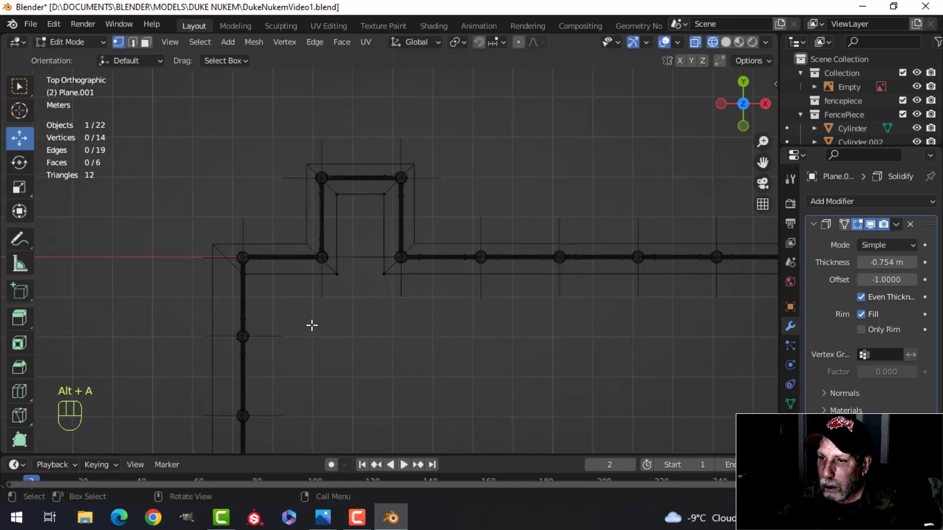
middle_click_drag(311, 324, 367, 252, "shift")
scroll(367, 337, "down", 4)
middle_click_drag(366, 337, 414, 269, "shift")
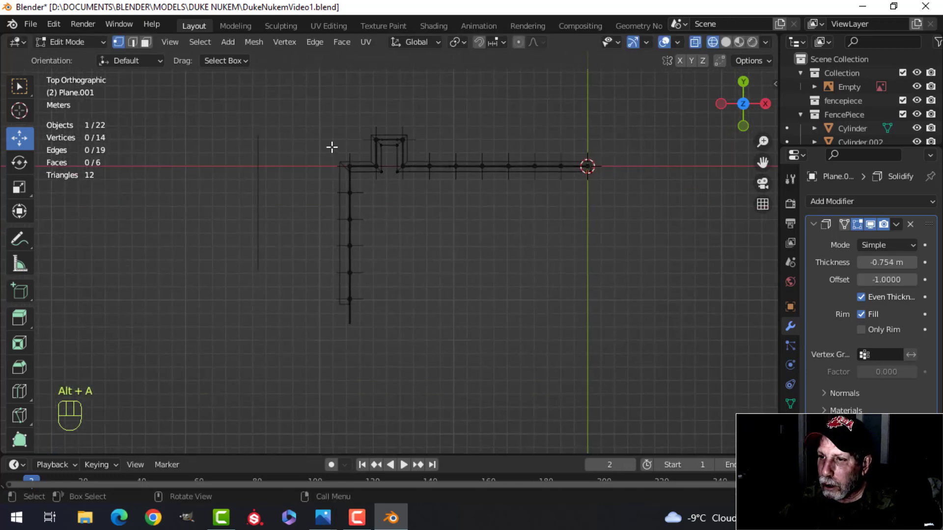
key("b")
left_click_drag(326, 134, 363, 352)
scroll(419, 290, "up", 4)
middle_click_drag(420, 291, 431, 295, "shift")
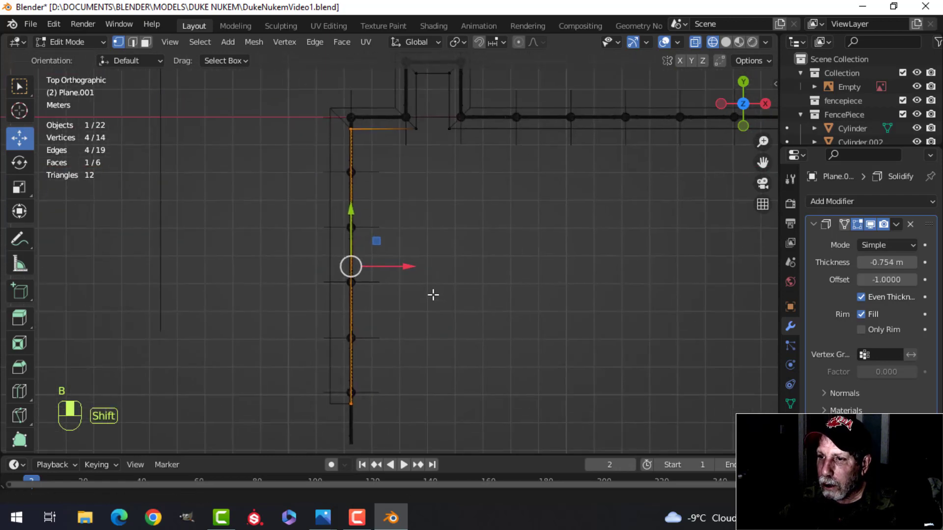
scroll(409, 270, "up", 3)
left_click_drag(387, 289, 408, 294)
Step: Return the viewport to solid shading and bring the wall's open end at the origin into close perspective view
scroll(646, 280, "down", 3)
middle_click_drag(646, 280, 357, 349, "shift")
middle_click_drag(227, 216, 243, 225, "shift")
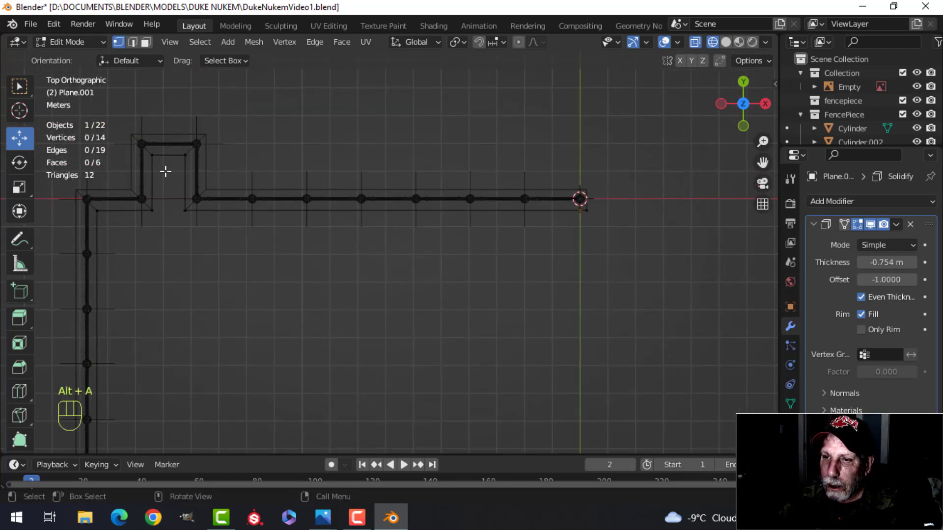
key("z")
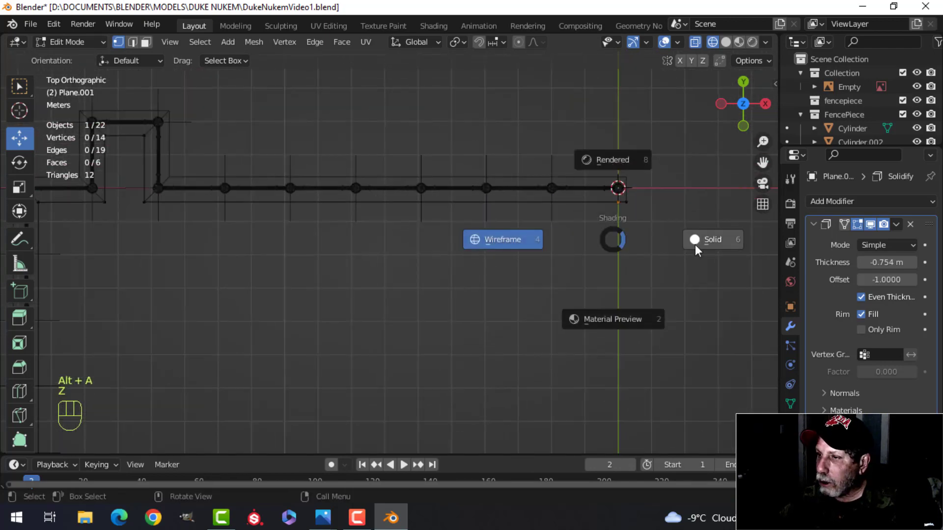
left_click(695, 242)
mouse_move(640, 257)
middle_mouse_down()
mouse_move(527, 214)
mouse_move(503, 194)
mouse_move(465, 263)
mouse_move(456, 263)
mouse_move(480, 257)
mouse_move(427, 274)
middle_mouse_up()
scroll(456, 263, "down", 2)
scroll(464, 257, "up", 4)
Step: Lower the wall's entire geometry about 0.08 m along Z, and leave Edit Mode with nothing selected
key("Tab")
key("Tab")
key("a")
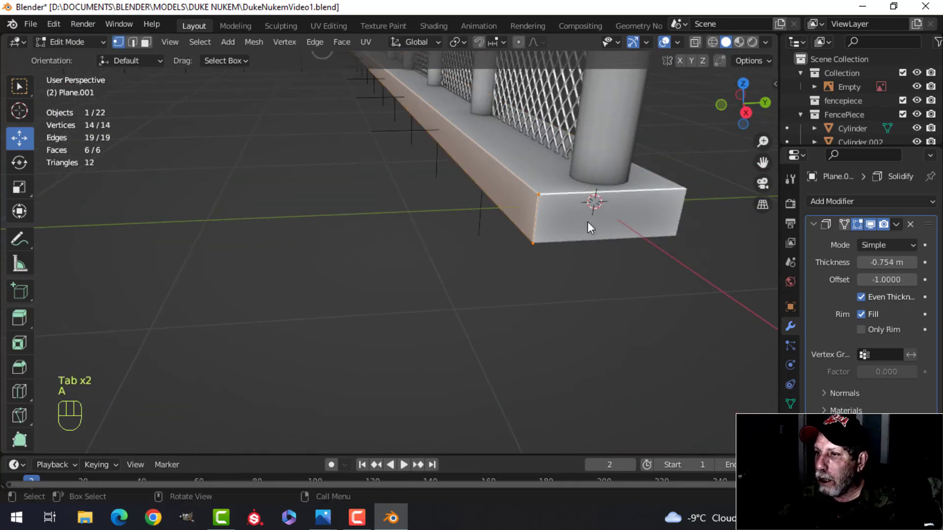
key("g")
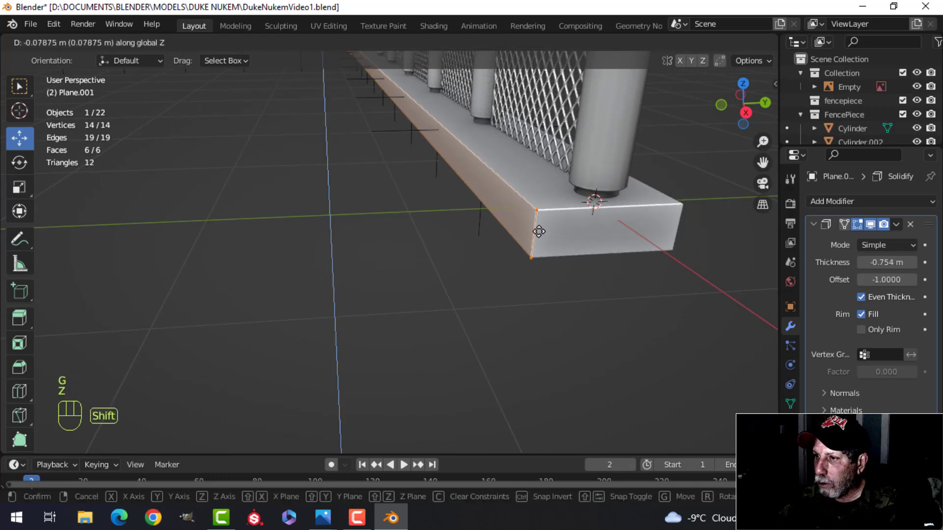
left_click(556, 223, "shift")
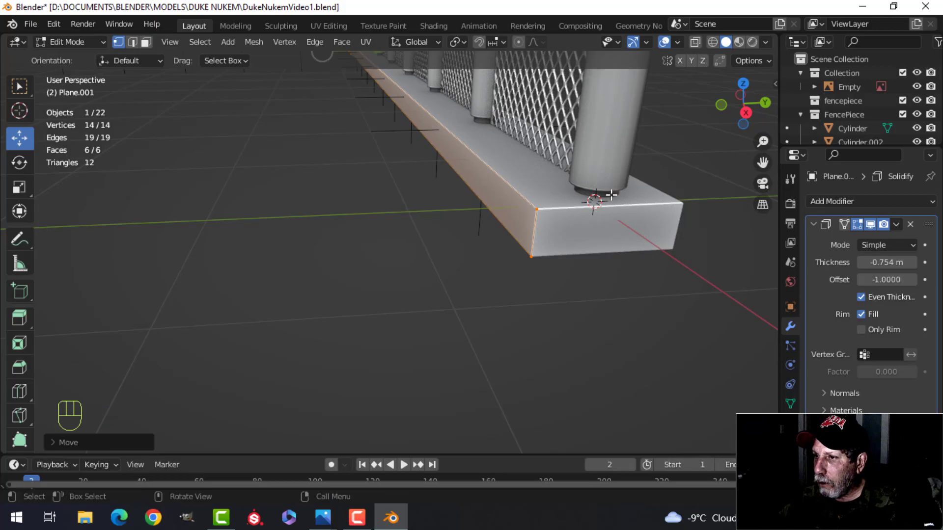
scroll(611, 195, "down", 5)
middle_click_drag(431, 213, 478, 219)
key("Tab")
scroll(365, 220, "down", 4)
key("alt+a")
Step: Narrow the base wall by setting its Solidify modifier's thickness to -0.515 m
middle_click_drag(364, 220, 400, 268)
scroll(417, 229, "up", 3)
scroll(540, 255, "up", 4)
middle_click_drag(400, 267, 472, 204)
scroll(449, 239, "up", 3)
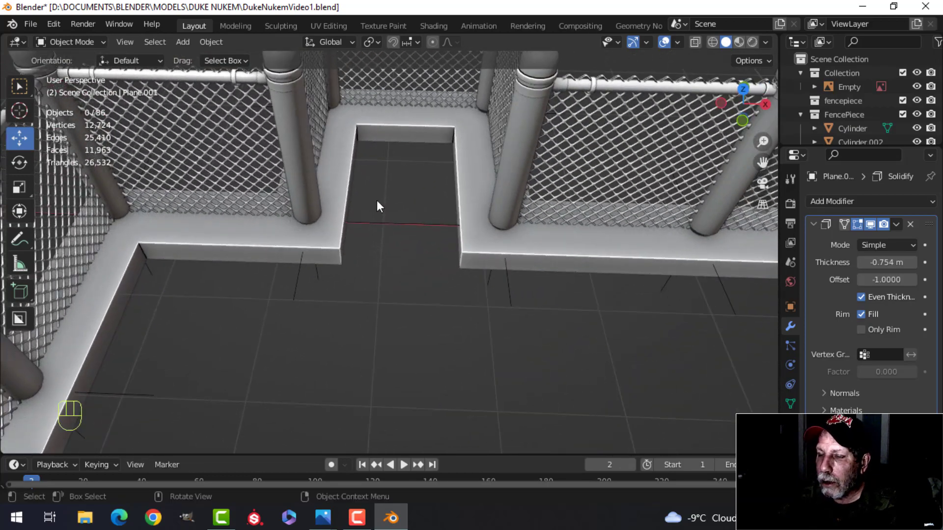
scroll(377, 202, "down", 3)
middle_click_drag(377, 202, 392, 230)
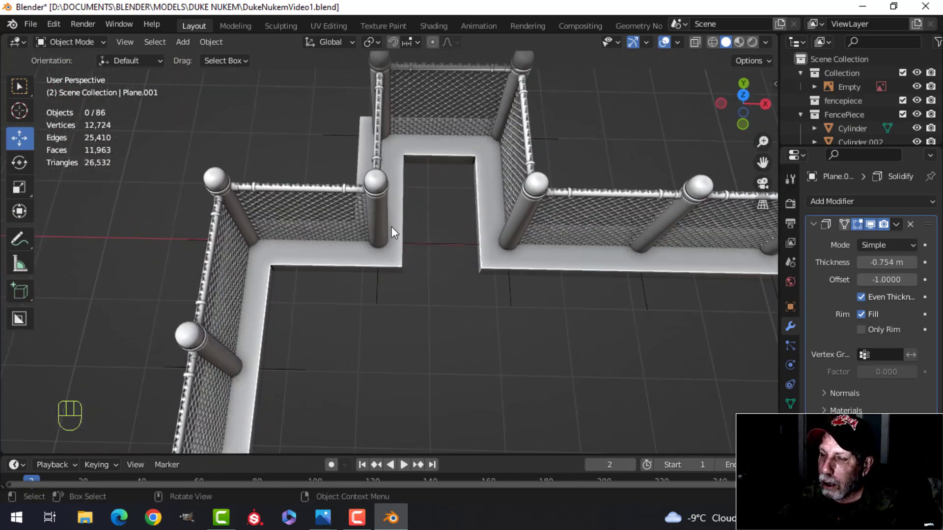
left_click(393, 231)
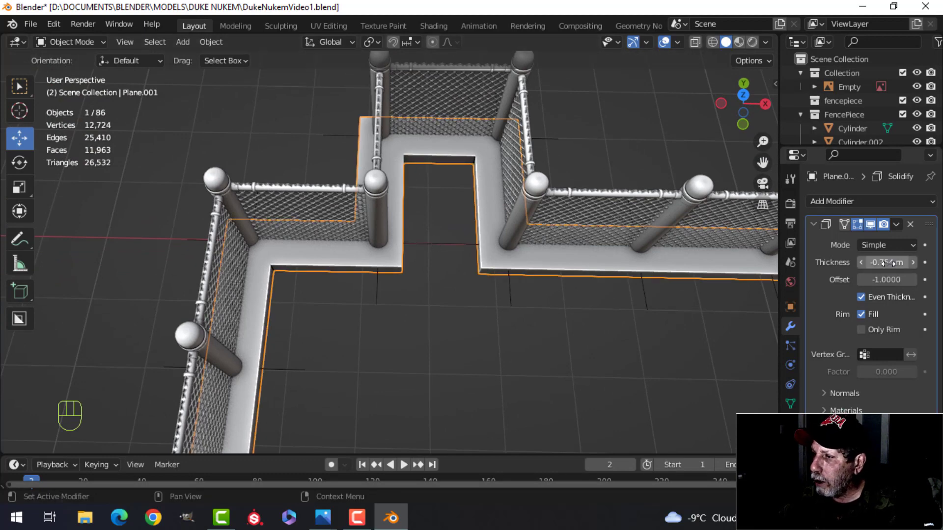
left_click_drag(888, 262, 905, 262, "shift")
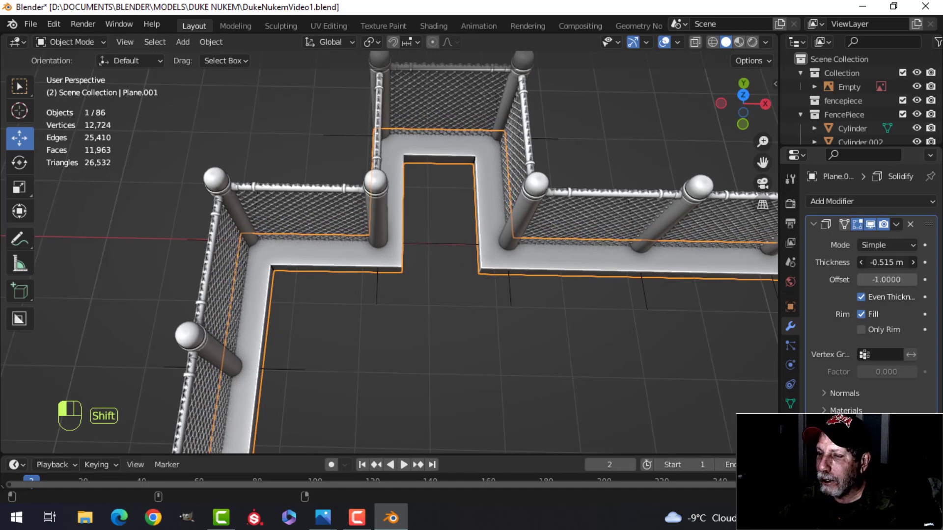
Step: In top wireframe view, move the alcove's side face on the -X side outward along X to centre it under its fence posts
key("Tab")
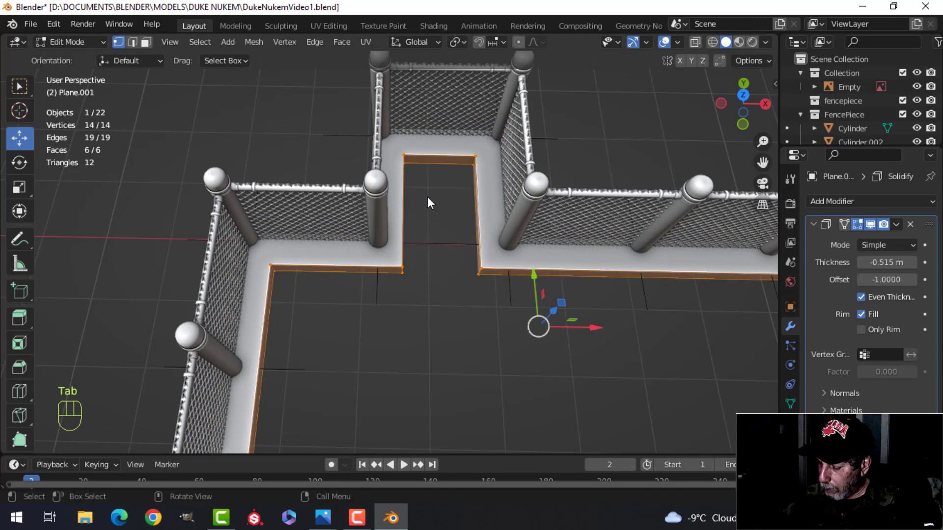
key("KP_7")
key("alt+a")
key("z")
left_click(374, 143)
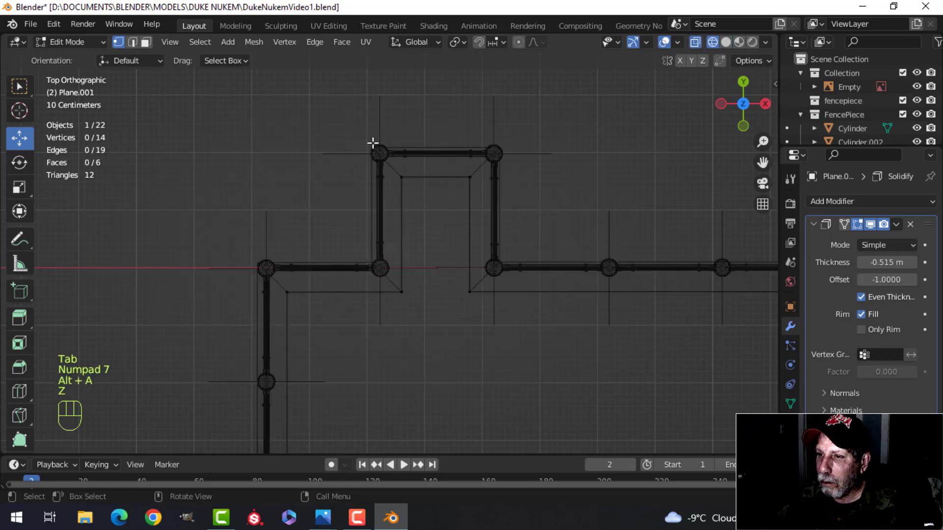
key("b")
left_click_drag(375, 130, 434, 308)
left_click_drag(458, 235, 445, 226)
Step: Move the alcove's opposite side face about 0.17 m along +X to centre it under its fence posts
key("a")
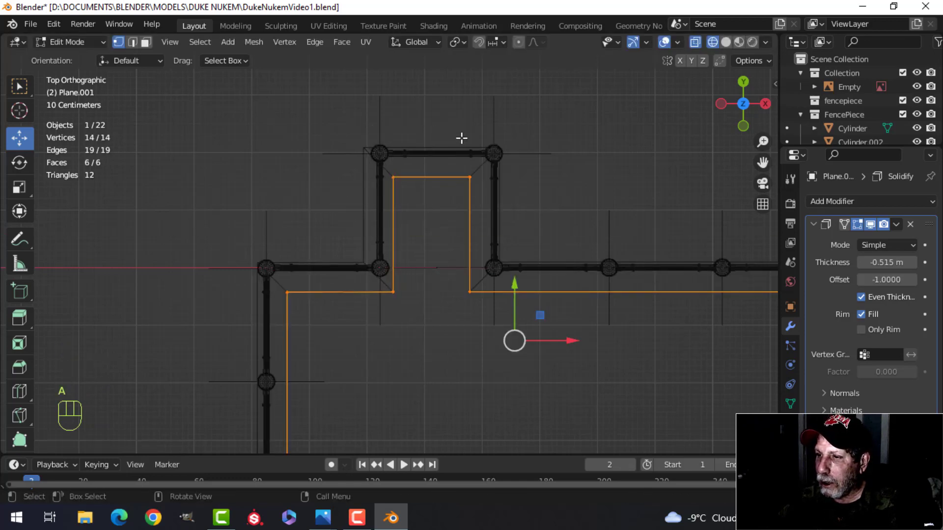
left_click_drag(454, 129, 505, 343)
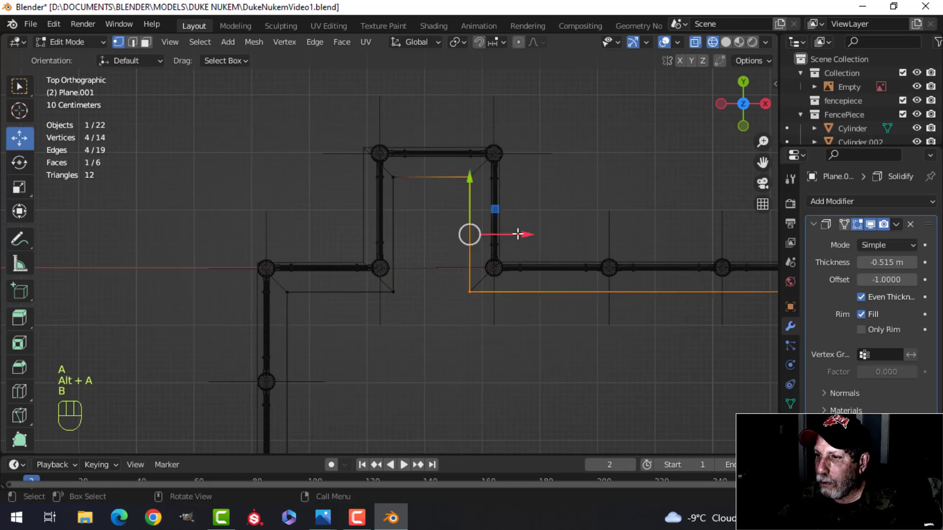
left_click_drag(518, 231, 524, 231)
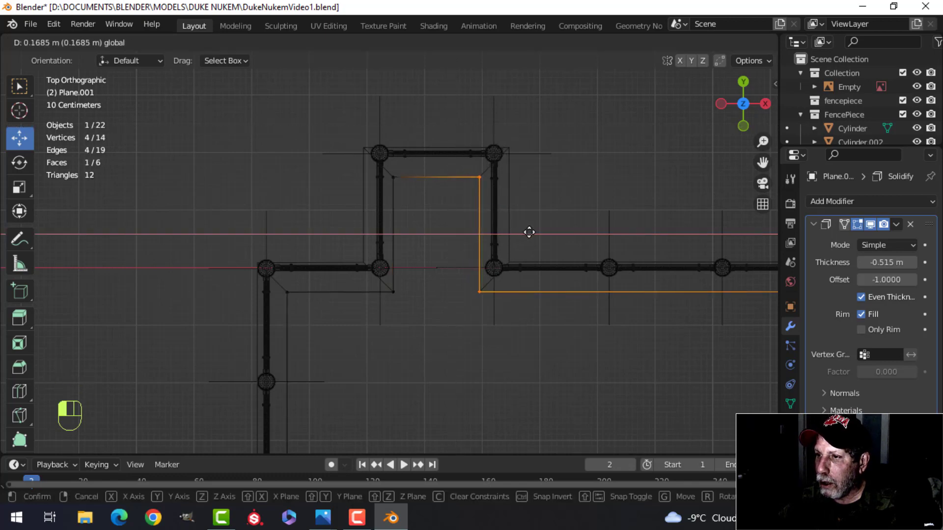
left_click_drag(531, 233, 530, 232)
Step: Move the alcove's back face outward along Y to centre it under its posts, and return the viewport to solid shading
key("alt+a")
key("b")
left_click_drag(312, 105, 526, 194)
left_click_drag(445, 135, 442, 123)
key("z")
left_click(584, 232)
middle_click_drag(584, 232, 533, 202)
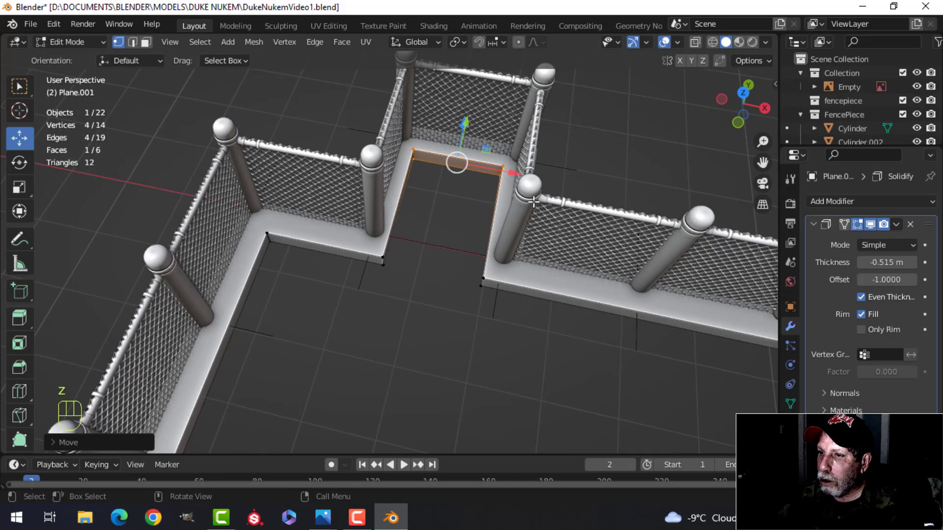
Step: Leave Edit Mode and narrow the wall further with a Solidify thickness of -0.411 m
scroll(441, 277, "down", 2)
key("Tab")
key("alt+a")
mouse_move(441, 277)
middle_mouse_down()
mouse_move(466, 216)
mouse_move(439, 222)
mouse_move(454, 280)
mouse_move(507, 288)
mouse_move(457, 330)
mouse_move(457, 281)
middle_mouse_up()
scroll(439, 223, "up", 3)
left_click_drag(886, 262, 901, 262, "shift")
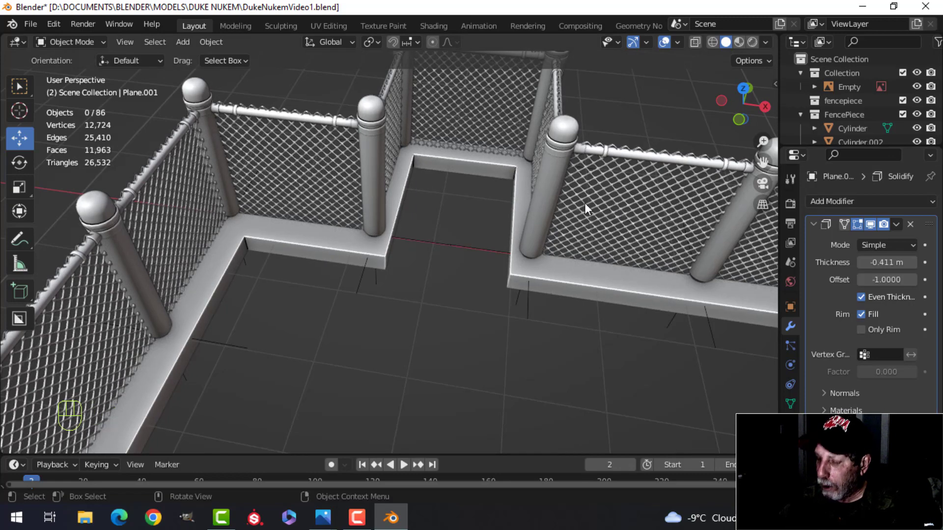
Step: In top wireframe view, shift the alcove's -X side face slightly outward along X to recentre the narrower wall under its posts
key("KP_7")
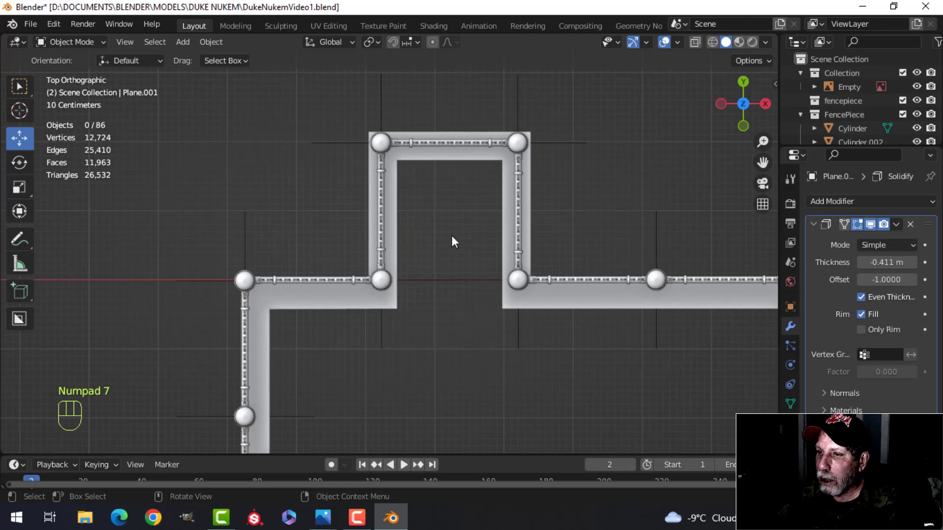
key("Tab")
key("alt+a")
key("z")
left_click(403, 231)
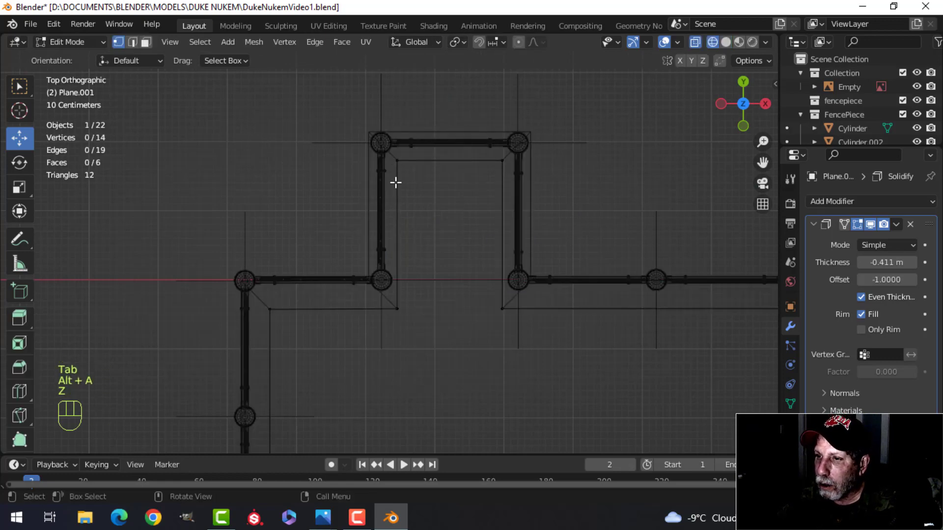
left_click_drag(380, 126, 432, 332)
left_click_drag(445, 228, 440, 228)
Step: Shift the alcove's back face slightly outward along Y to recentre it under the fence posts
key("alt+a")
key("b")
left_click_drag(358, 109, 575, 188)
left_click_drag(446, 126, 446, 154)
Step: Shift the alcove's +X side face slightly outward along X to recentre it under the fence posts
key("alt+a")
key("b")
left_click_drag(483, 102, 549, 340)
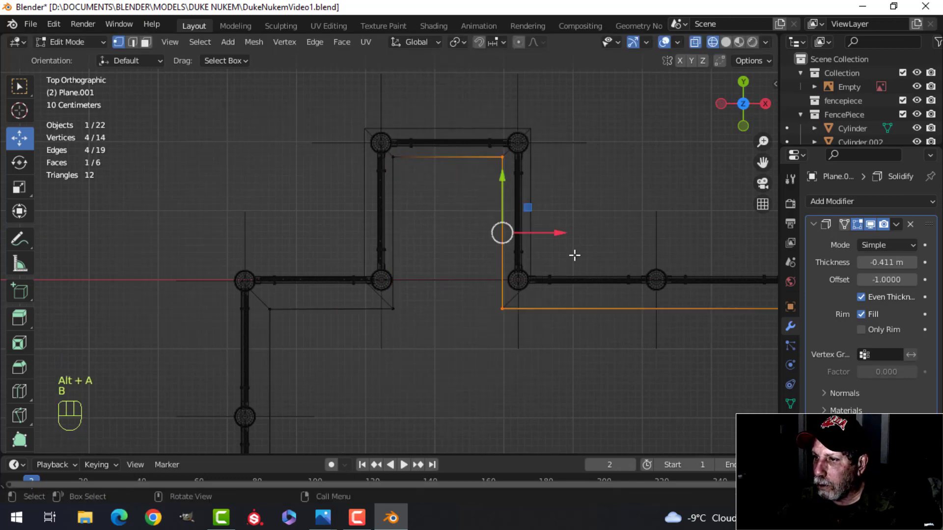
left_click_drag(559, 229, 562, 228)
Step: Move the wall's short and long faces running along X together about 0.17 m in +Y, centring them under the fence
key("alt+a")
middle_click_drag(432, 318, 427, 305, "shift")
left_click_drag(194, 229, 422, 312)
scroll(554, 337, "down", 3)
middle_click_drag(554, 337, 361, 311, "shift")
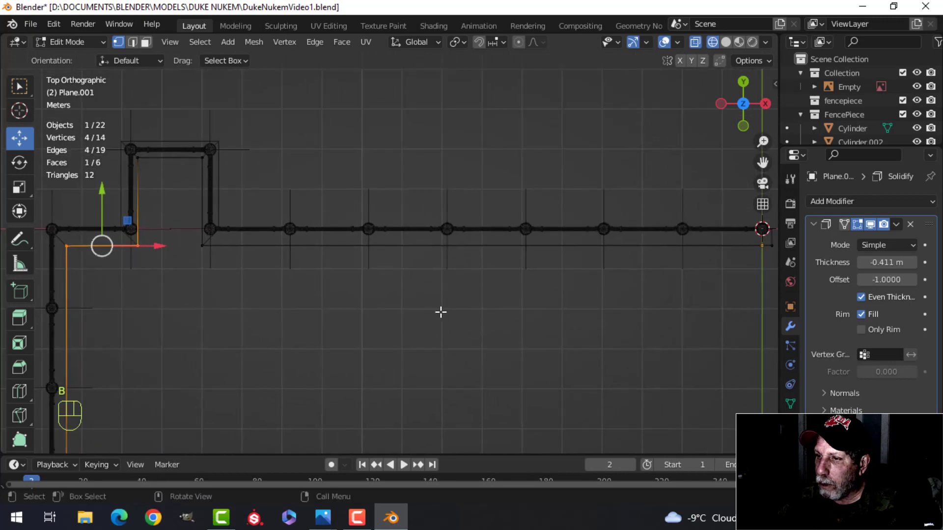
scroll(512, 313, "down", 2)
middle_click_drag(512, 313, 474, 321, "shift")
left_click_drag(206, 233, 670, 265, "shift")
key("b")
left_click_drag(205, 233, 650, 277)
scroll(329, 306, "up", 2)
middle_click_drag(241, 312, 504, 306, "shift")
scroll(378, 297, "up", 3)
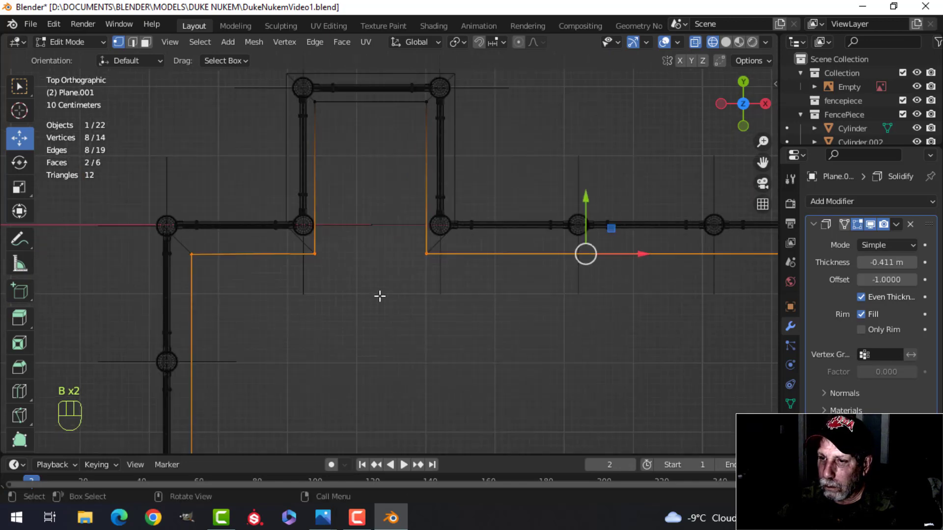
middle_click_drag(359, 291, 408, 323, "shift")
scroll(344, 296, "up", 2)
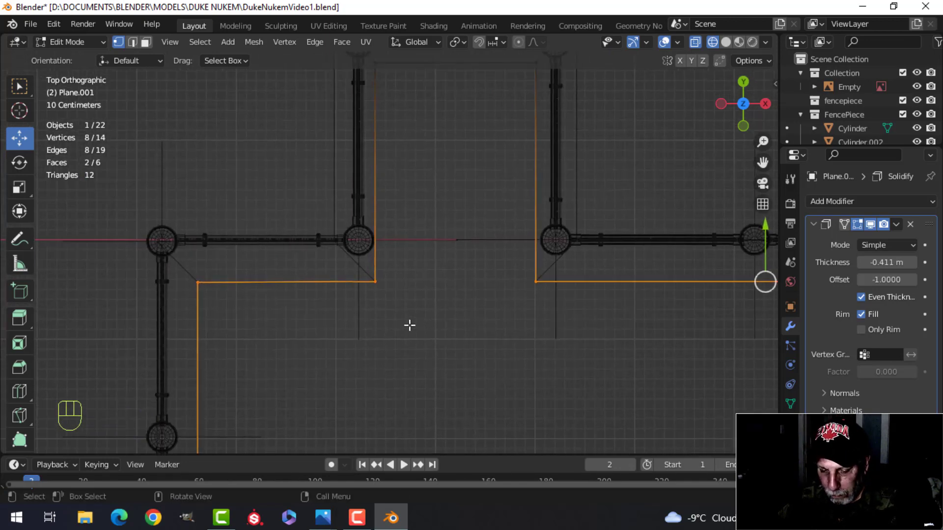
key("g")
key("y")
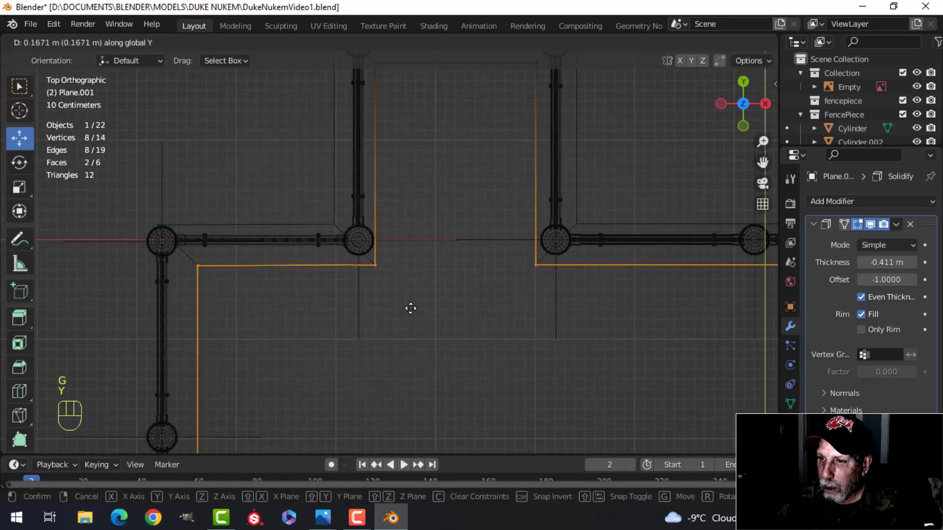
left_click(410, 309)
Step: Move the face of the wall's leg running along Y in the -X direction to centre it under its fence posts
scroll(322, 338, "down", 2)
middle_click_drag(320, 338, 354, 246, "shift")
scroll(354, 281, "down", 4)
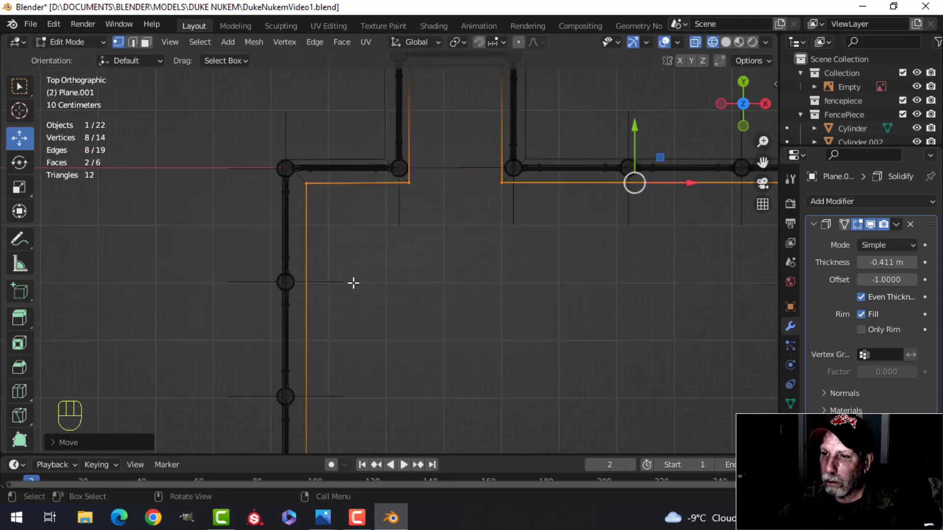
key("alt+a")
scroll(415, 363, "down", 4)
middle_click_drag(368, 305, 376, 225, "shift")
key("b")
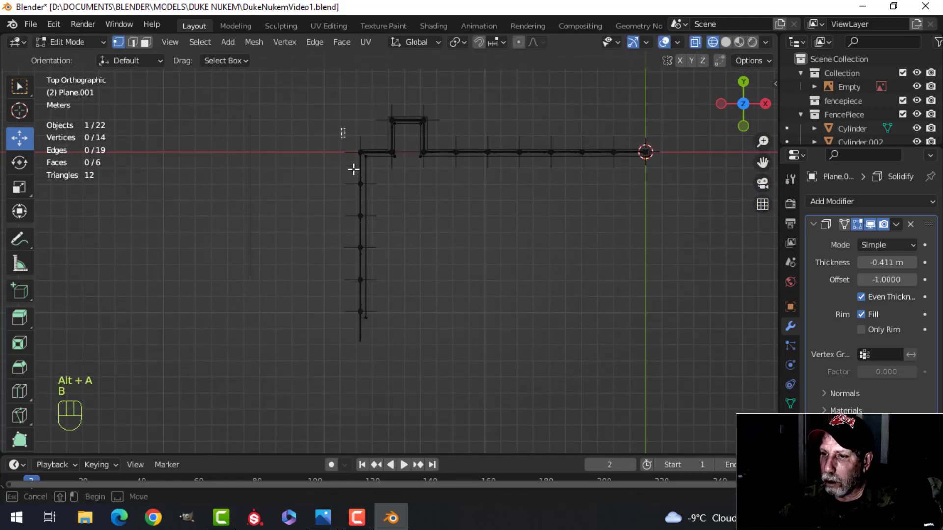
left_click_drag(341, 129, 384, 348)
scroll(406, 314, "up", 4)
middle_click_drag(407, 314, 434, 374, "shift")
scroll(421, 310, "up", 2)
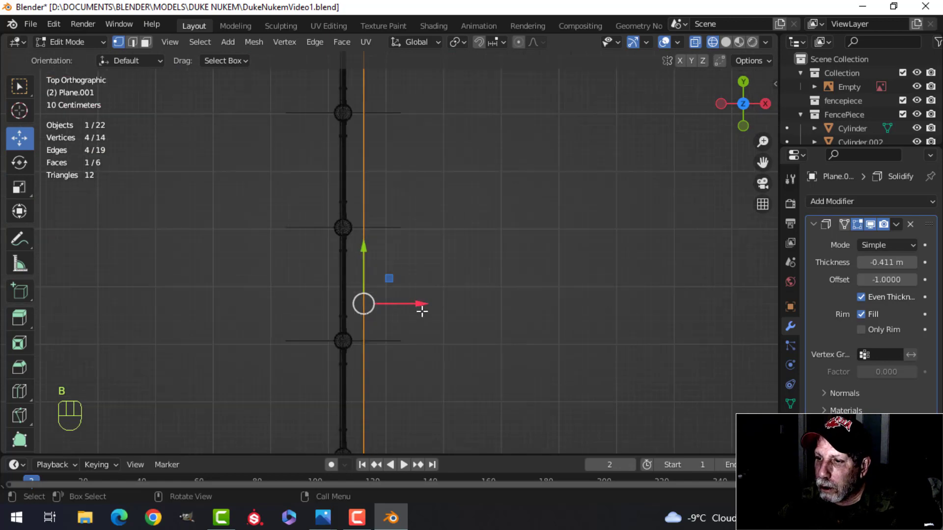
left_click_drag(421, 310, 409, 300)
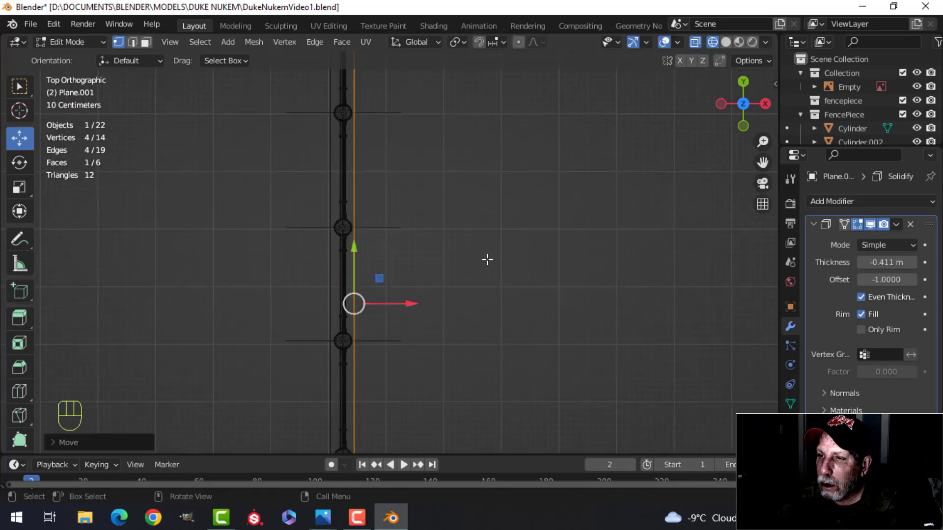
Step: Nudge both wall faces running along X slightly further in +Y to finish centring them under the posts
middle_click_drag(487, 258, 472, 381, "shift")
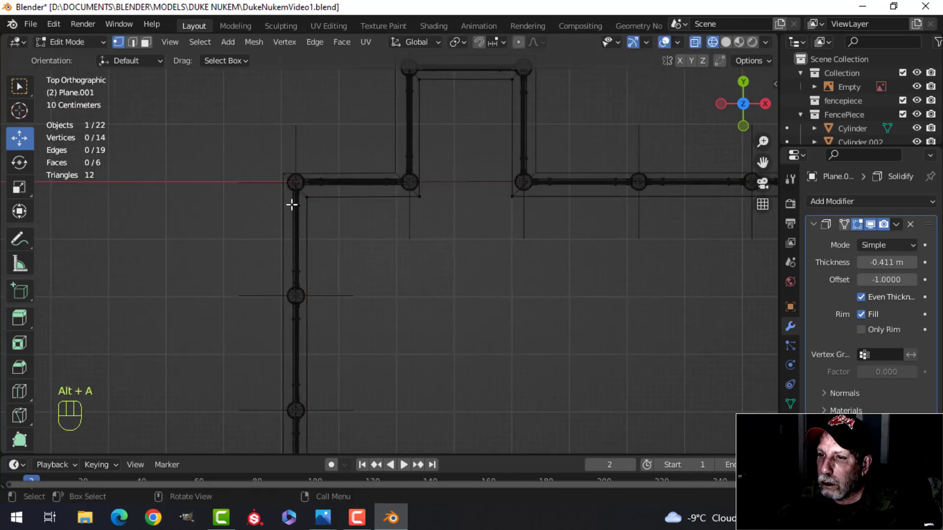
key("b")
left_click_drag(272, 158, 455, 231)
middle_click_drag(594, 248, 416, 263, "shift")
scroll(409, 265, "down", 1)
scroll(409, 265, "down", 2)
middle_click_drag(473, 278, 394, 278, "shift")
key("b")
left_click_drag(246, 215, 771, 262)
scroll(591, 276, "up", 3)
middle_click_drag(341, 233, 344, 277, "shift")
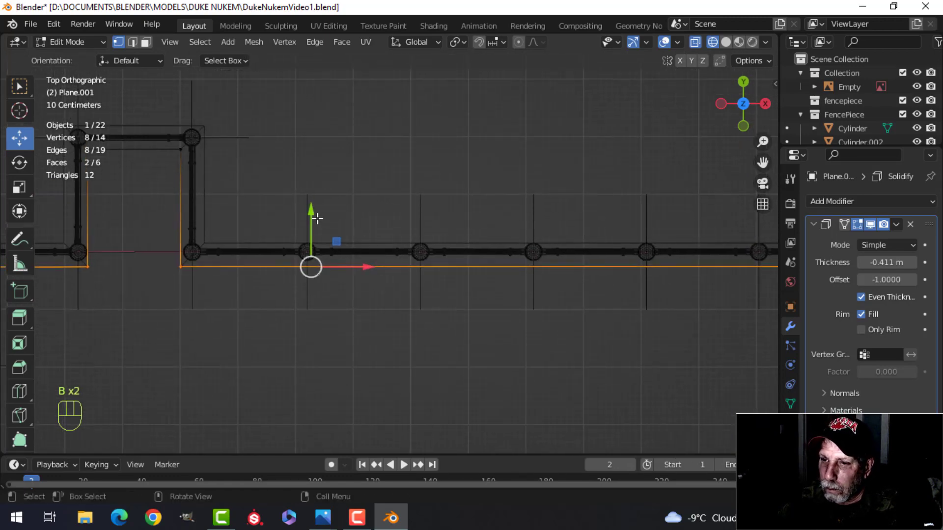
left_click_drag(317, 219, 317, 212)
key("alt+a")
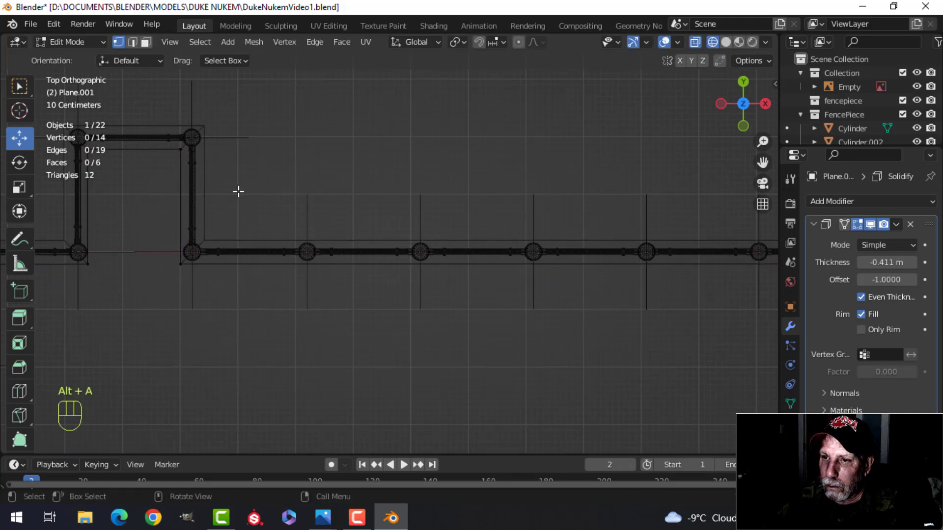
Step: Return to solid shading, leave Edit Mode and examine how the wall sits beneath the fence in perspective
middle_click_drag(282, 202, 290, 202, "shift")
key("z")
left_click(522, 237)
middle_click_drag(499, 300, 441, 264)
key("Tab")
scroll(433, 267, "down", 3)
middle_click_drag(352, 293, 454, 223)
scroll(344, 240, "up", 4)
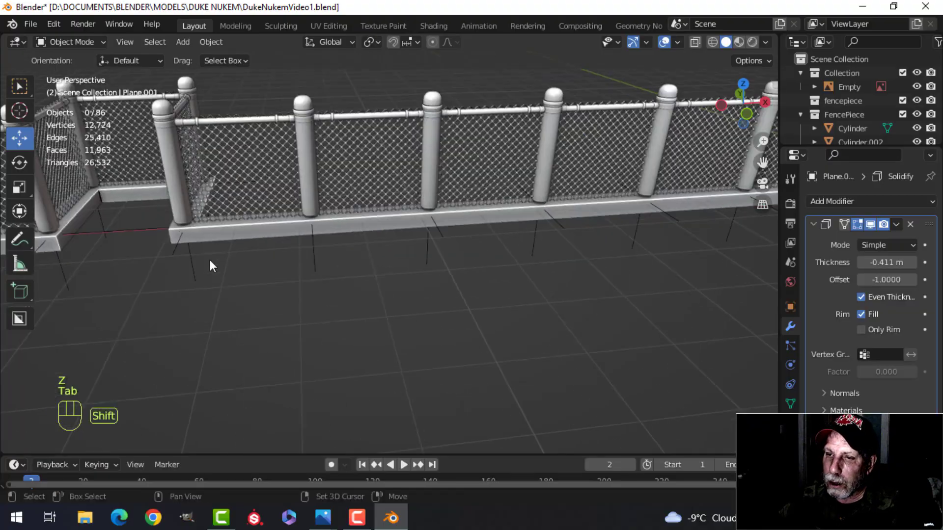
middle_click_drag(210, 260, 232, 188, "shift")
scroll(447, 278, "up", 2)
Step: Scale all of the wall's geometry down along Z in Edit Mode to make the wall much lower
left_click(293, 213)
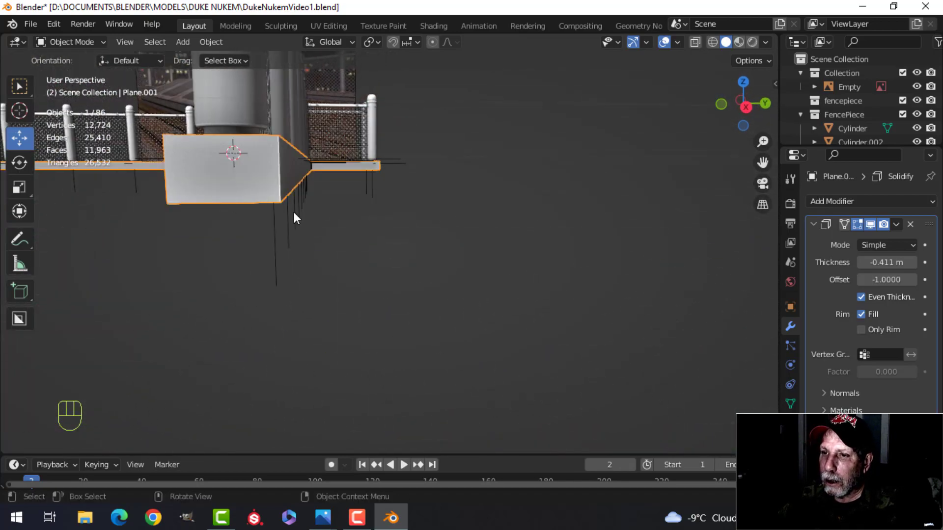
key("Tab")
middle_click_drag(296, 213, 318, 224)
middle_click_drag(395, 268, 411, 264)
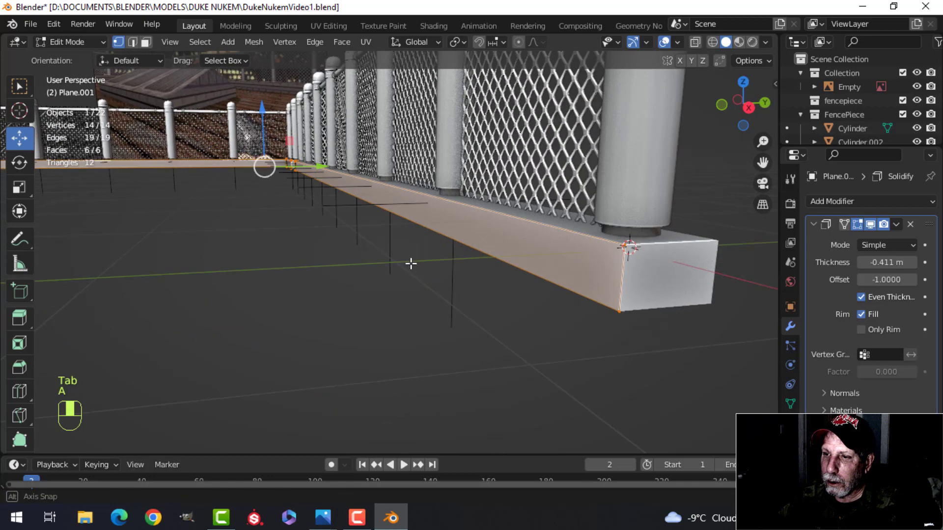
key("s")
key("z")
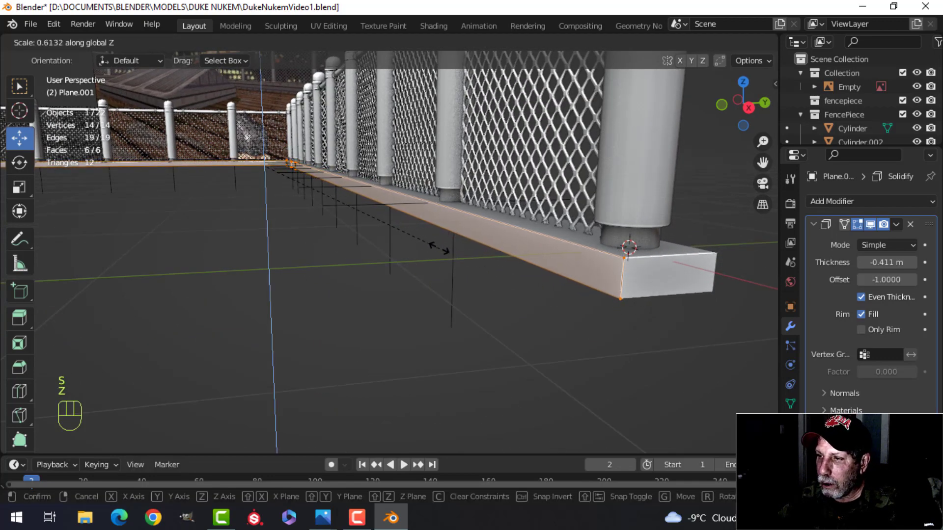
left_click(361, 216)
Step: Raise the wall's geometry about 0.04 m along Z towards the fence mesh, and leave Edit Mode with nothing selected
middle_click_drag(286, 221, 318, 261, "shift")
left_click_drag(281, 143, 281, 132)
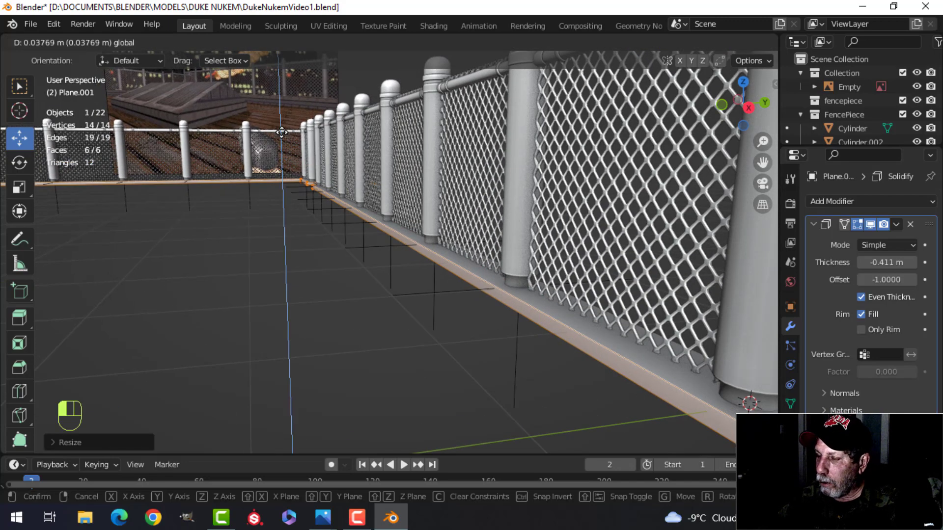
left_click(281, 132)
scroll(343, 211, "down", 5)
key("Tab")
key("alt+a")
Step: Check the chain-link's lower edge against the wall's top up close, and save DukeNukemVideo1.blend
scroll(396, 249, "up", 10)
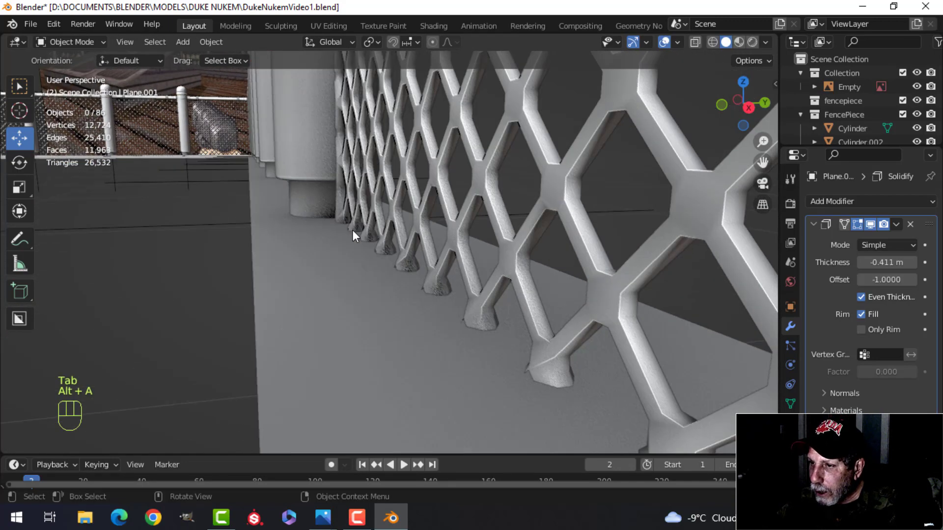
key("ctrl+s")
scroll(364, 230, "down", 5)
scroll(394, 252, "up", 3)
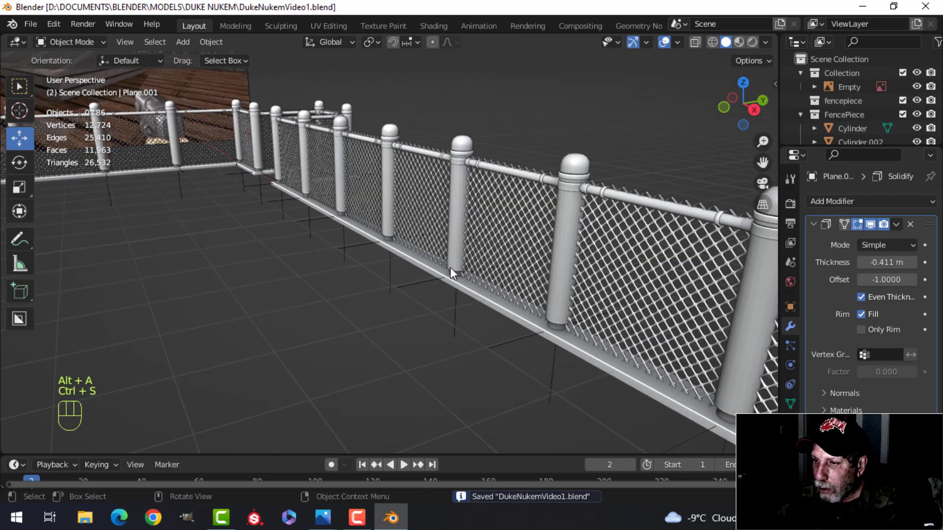
Step: Check the end of the wall in Edit Mode, return to Object Mode with nothing selected, and save the file
middle_click_drag(450, 267, 472, 194)
key("Tab")
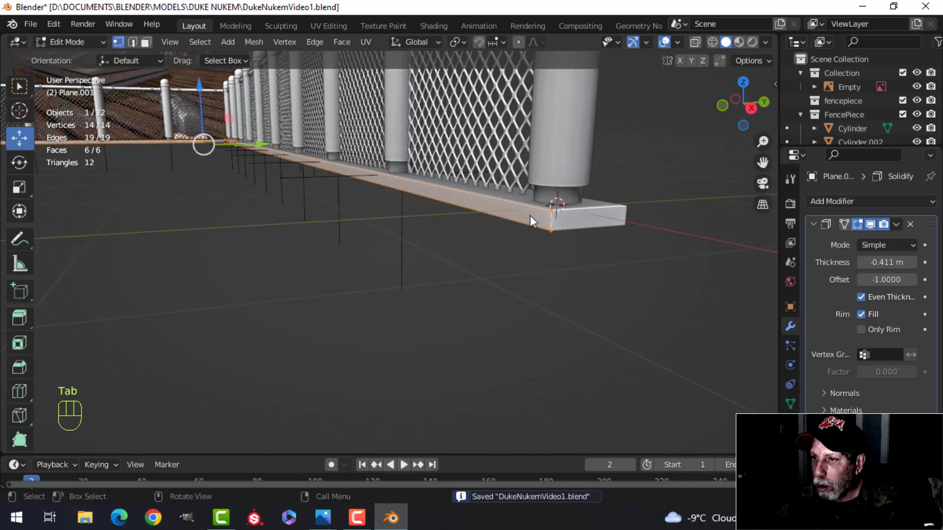
key("a")
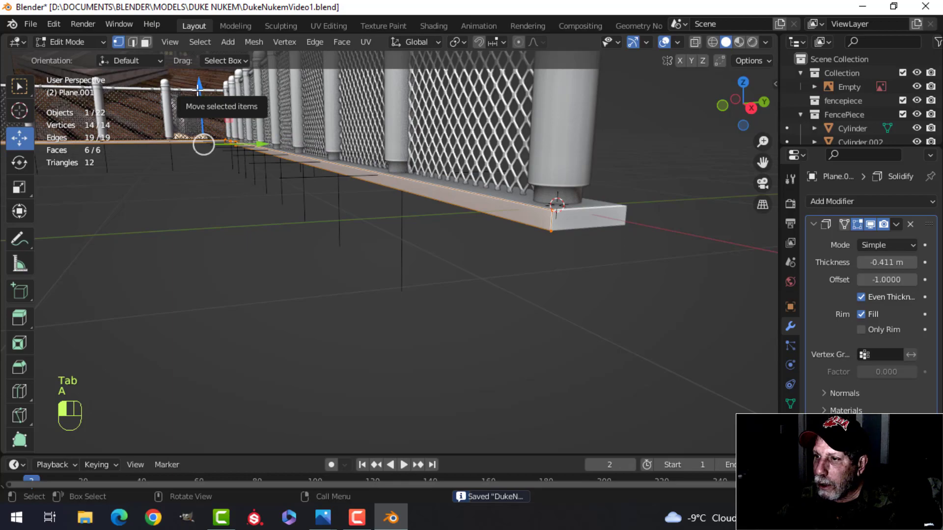
key("Tab")
scroll(320, 164, "down", 8)
key("alt+a")
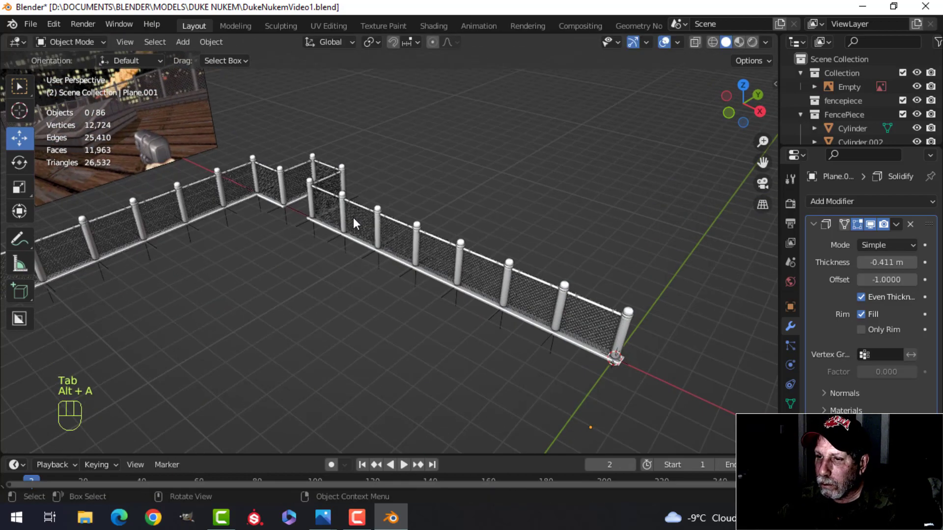
middle_click_drag(352, 217, 475, 243)
scroll(364, 263, "down", 4)
key("ctrl+s")
scroll(474, 233, "down", 3)
Step: Add a mesh plane in top view and move its geometry in Edit Mode to the free end of the fence's Y-direction run
key("KP_7")
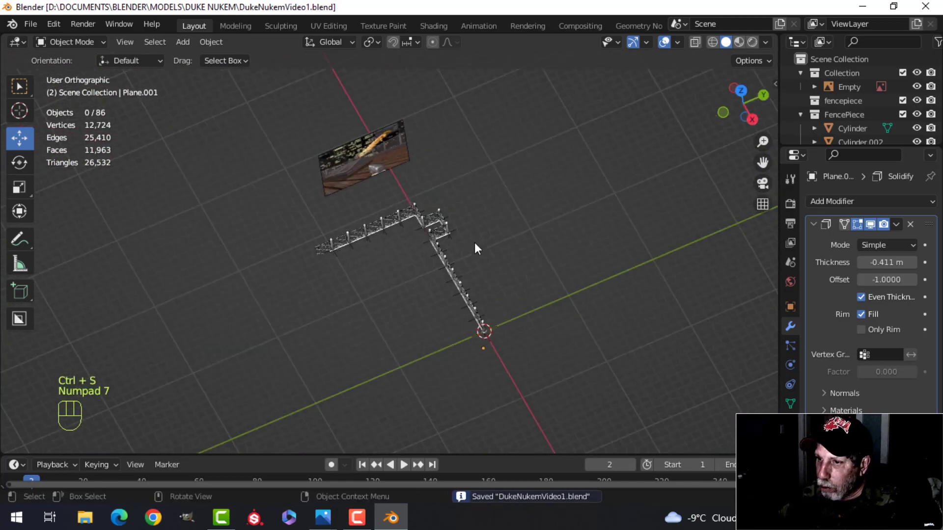
key("shift+a")
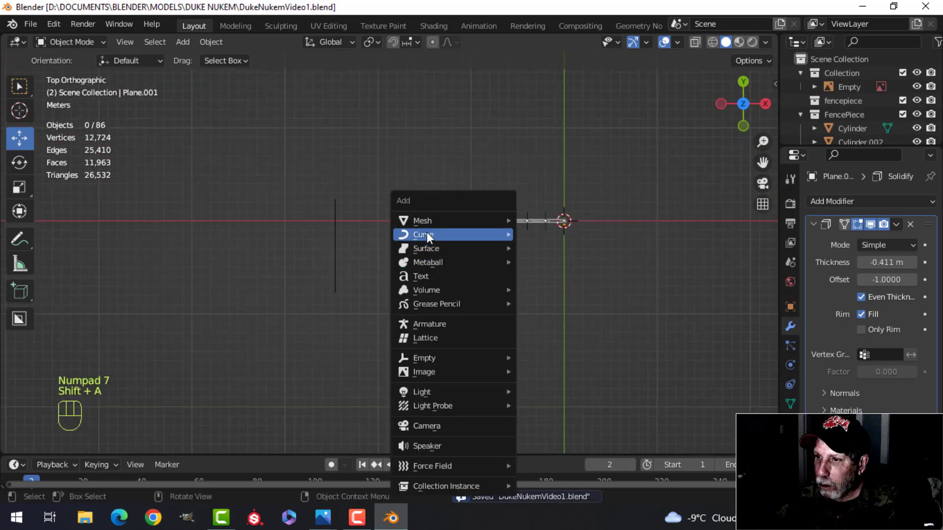
mouse_move(422, 222)
left_click(528, 220)
key("Tab")
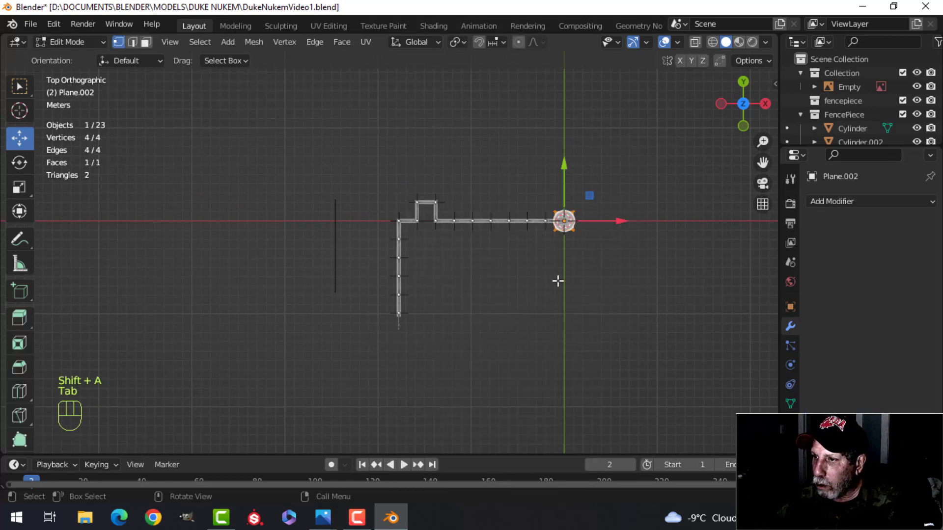
key("g")
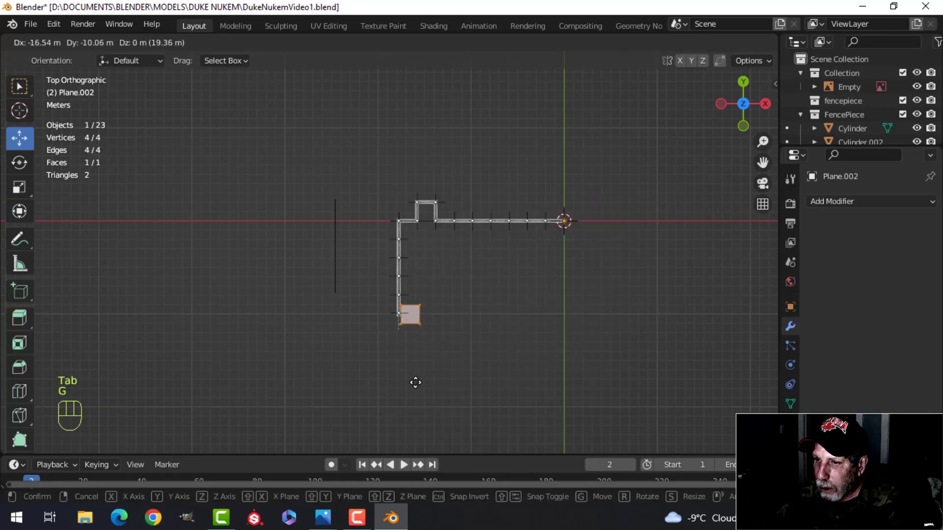
left_click(415, 389)
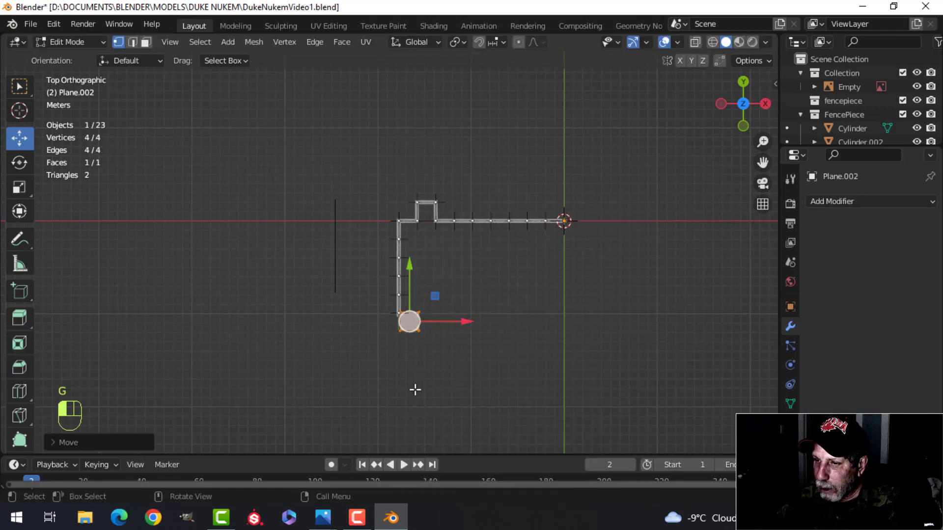
key("g")
left_click(453, 324)
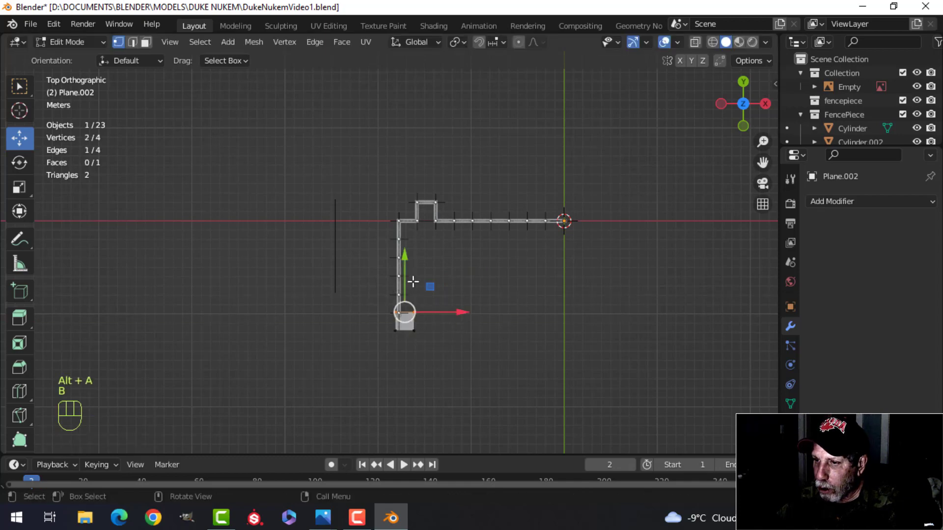
Step: Extend the plane's far edge about 12 m along Y and its side edge along X past the world origin
left_click_drag(412, 281, 409, 241)
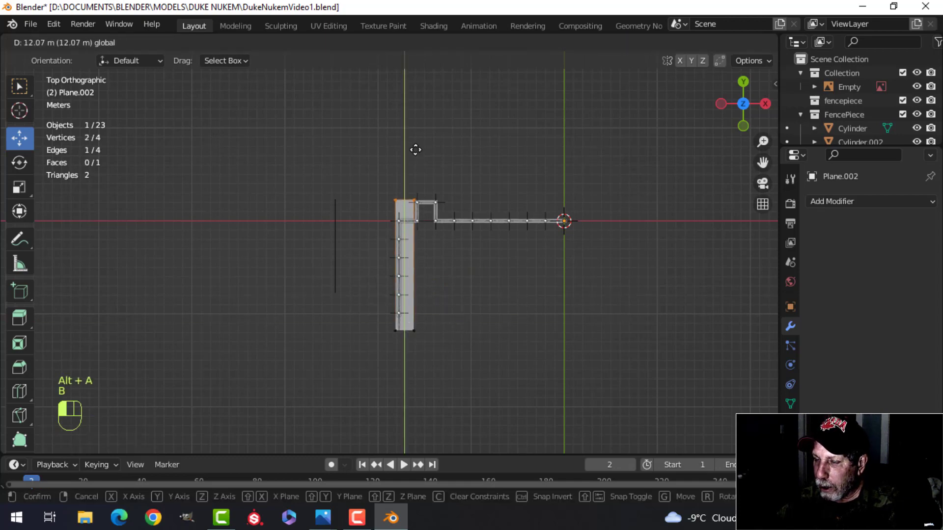
left_click_drag(416, 149, 417, 152)
key("alt+a")
left_click_drag(446, 350, 445, 349)
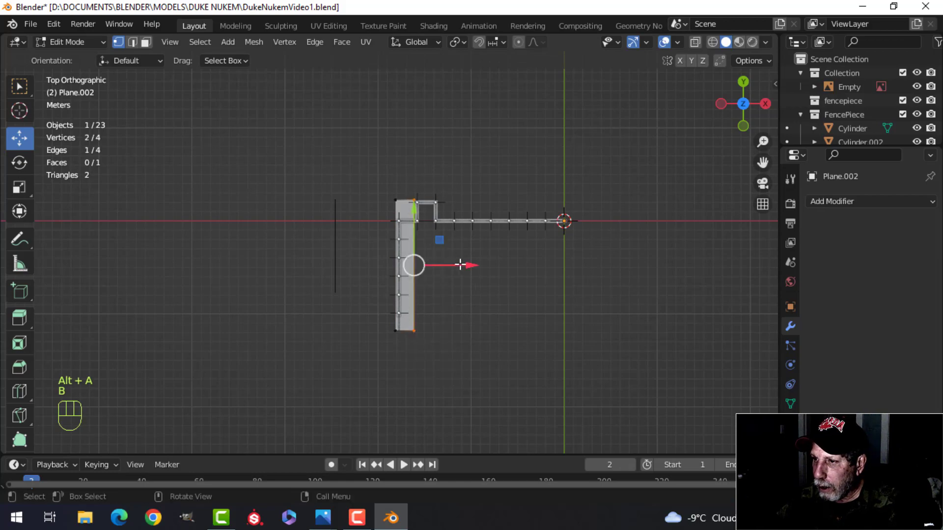
left_click_drag(460, 265, 621, 288)
Step: Lower all of the floor plane's geometry slightly along Z beneath the fence's base wall, and deselect it
scroll(623, 294, "up", 4)
middle_click_drag(622, 294, 532, 275)
scroll(537, 334, "down", 2)
middle_click_drag(538, 341, 525, 270, "shift")
scroll(525, 269, "up", 6)
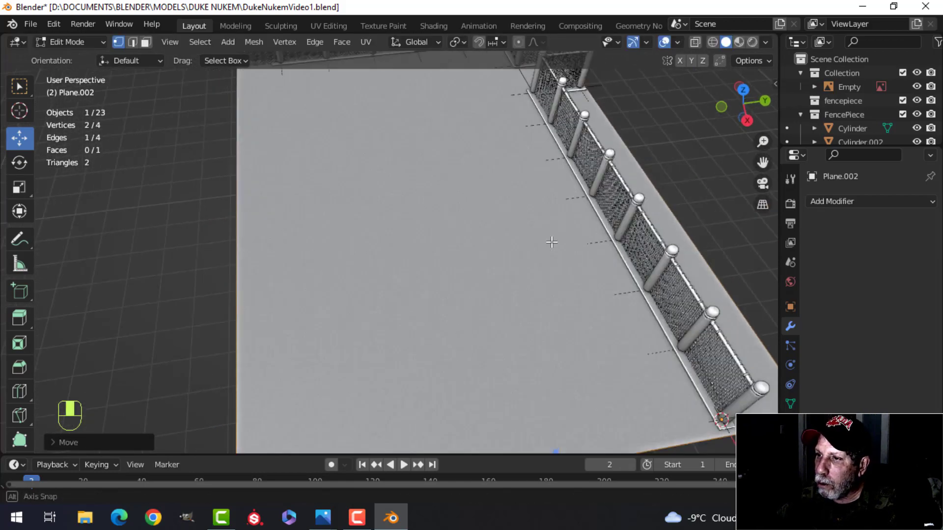
key("alt+a")
scroll(563, 244, "down", 2)
scroll(564, 243, "down", 2)
middle_click_drag(565, 244, 453, 208, "shift")
scroll(536, 272, "up", 4)
scroll(502, 247, "down", 4)
middle_click_drag(436, 194, 446, 234, "shift")
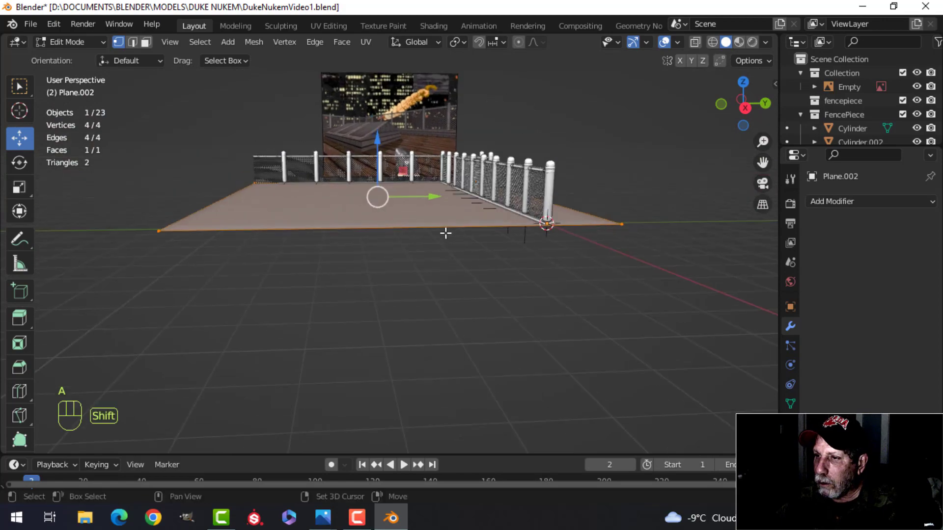
left_click_drag(382, 142, 386, 149)
scroll(573, 221, "up", 5)
middle_click_drag(653, 189, 634, 225, "shift")
scroll(633, 227, "down", 4)
key("alt+a")
Step: Try dividing the floor plane into planks with 25 evenly spaced loop cuts along X
middle_click_drag(504, 279, 484, 280)
middle_click_drag(484, 280, 506, 290)
scroll(386, 359, "up", 20)
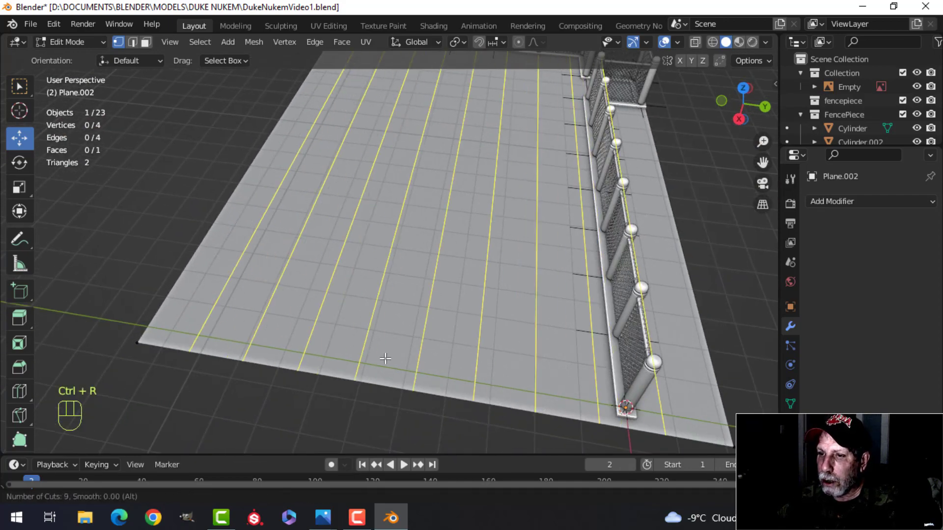
left_click(384, 356)
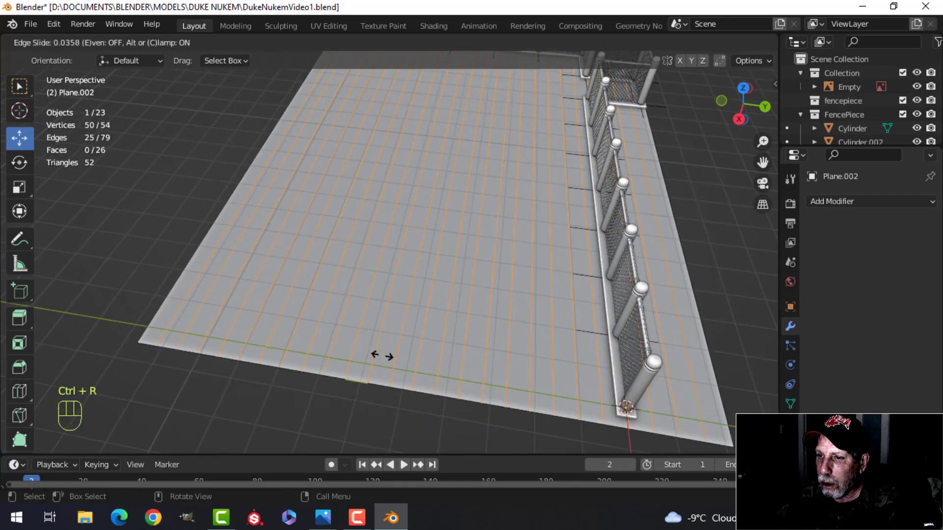
right_click(381, 356)
middle_click_drag(381, 355, 389, 305)
Step: In edge select mode, divide the floor plane into planks with 20 evenly spaced, centred loop cuts along X
key("2")
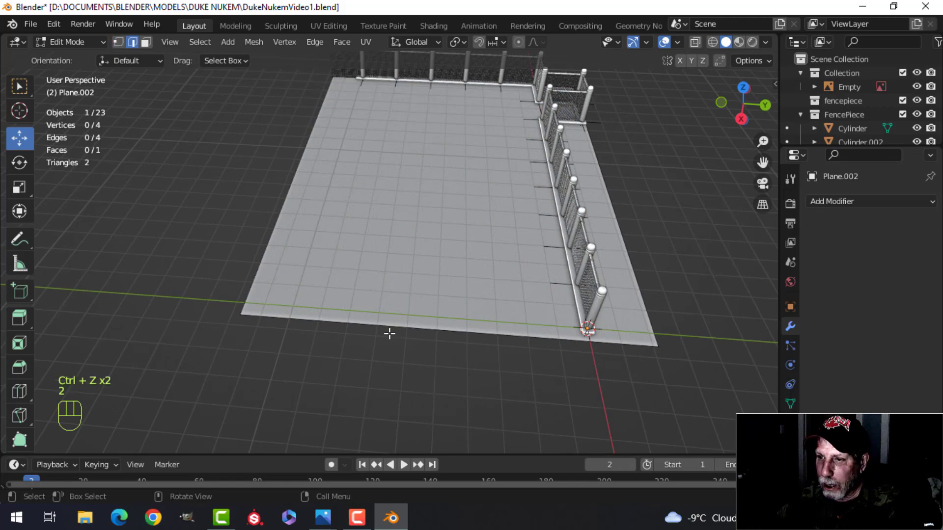
scroll(384, 331, "up", 15)
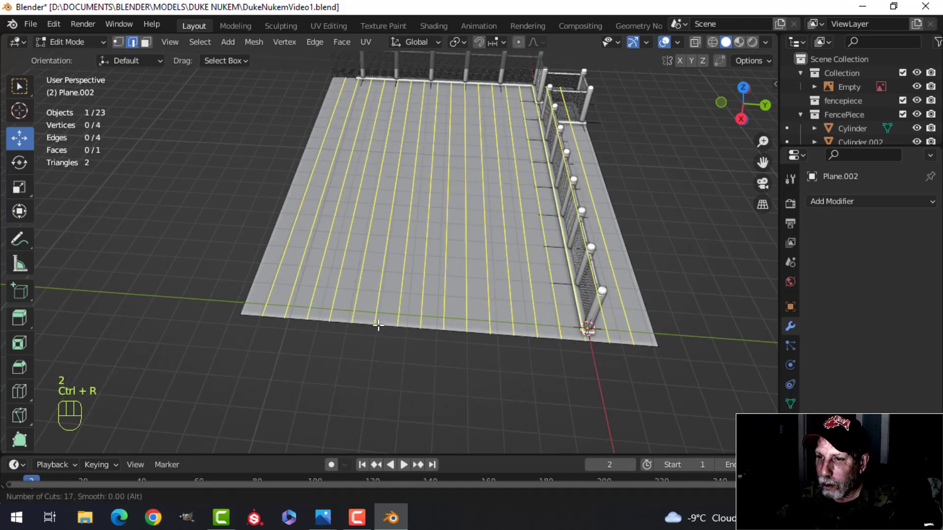
left_click(380, 327)
right_click(378, 326)
Step: Bevel the plank cuts into narrow single-segment strips about 0.013 m wide
middle_click_drag(361, 320, 463, 284)
scroll(382, 315, "up", 5)
scroll(442, 287, "up", 5)
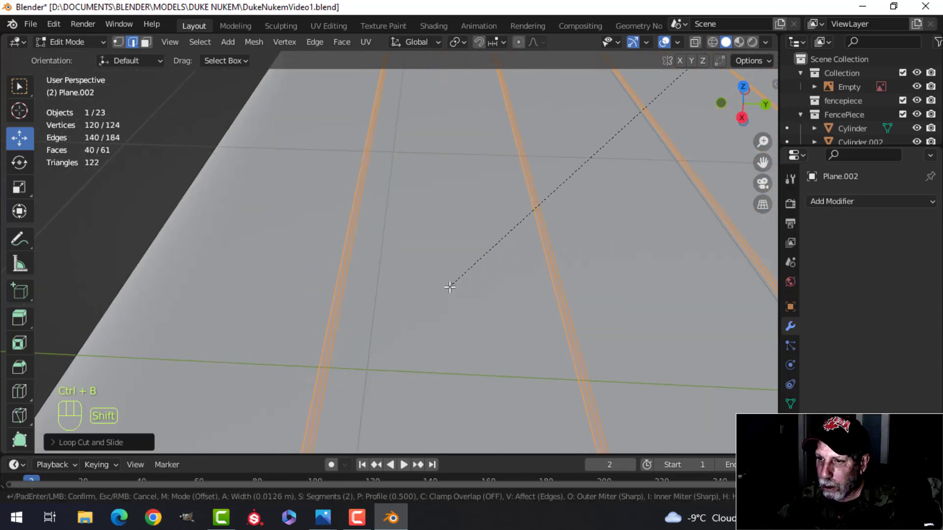
left_click(449, 287)
scroll(449, 287, "down", 5)
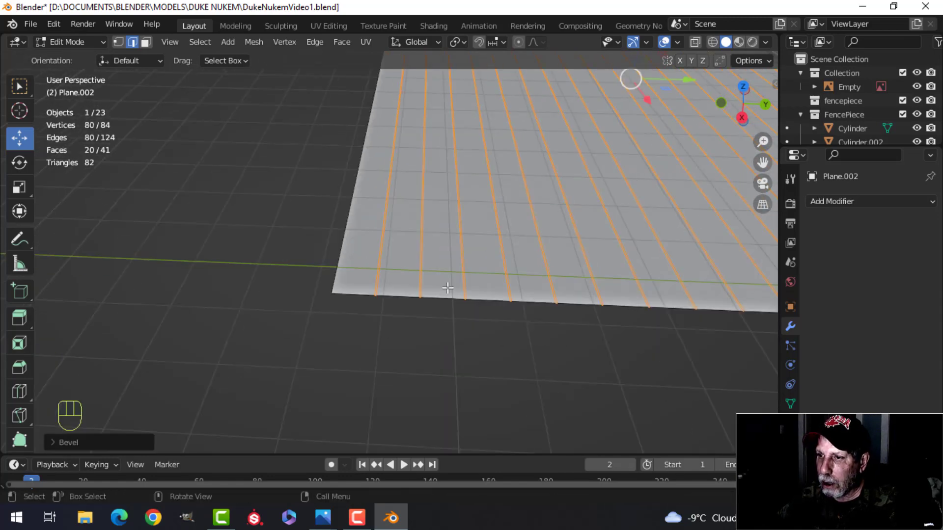
Step: Extrude the narrow strips about 0.044 m downward to form grooves between the planks, and leave Edit Mode with nothing selected
key("e")
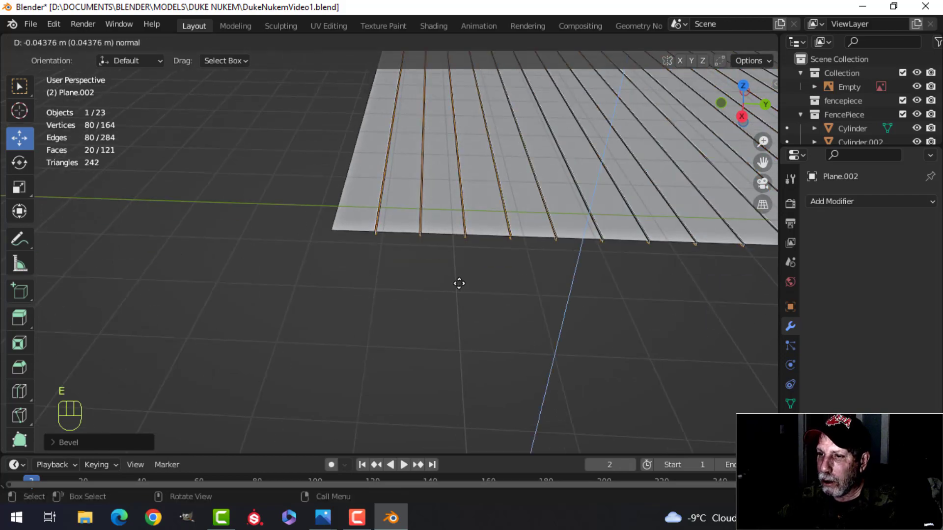
left_click(459, 283)
key("Tab")
key("alt+a")
Step: Hide the viewport overlays and gizmos and examine the plank grooves and how the fence base meets the floor
scroll(488, 278, "down", 4)
scroll(503, 267, "up", 4)
mouse_move(503, 266)
middle_mouse_down()
mouse_move(528, 281)
mouse_move(487, 266)
middle_mouse_up()
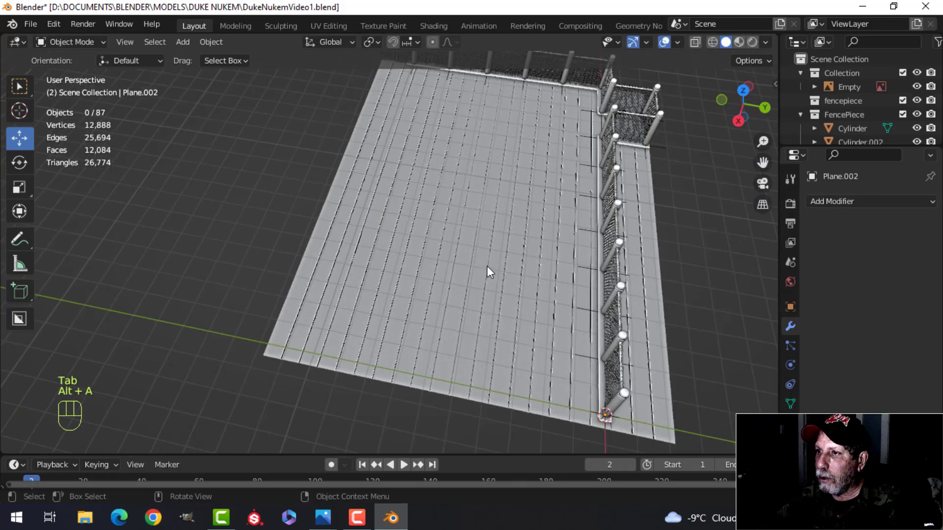
left_click(668, 42)
scroll(608, 155, "up", 6)
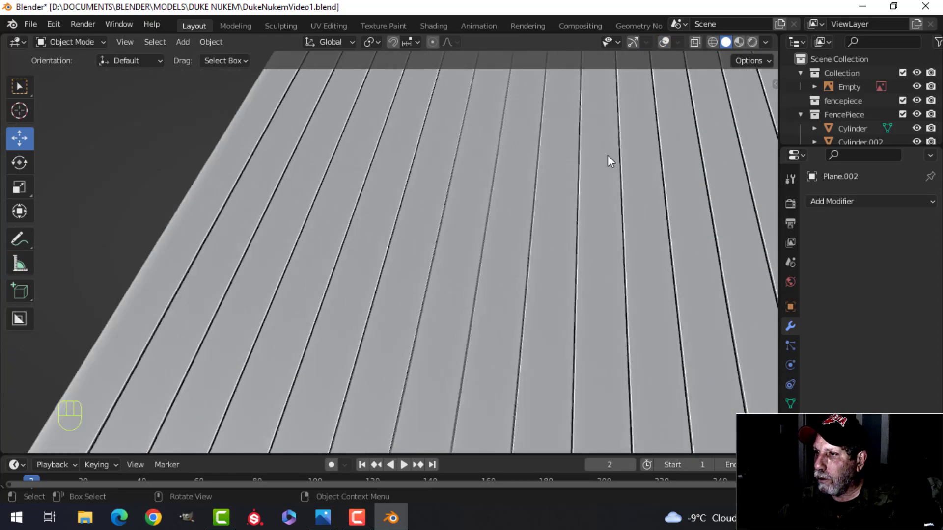
middle_click_drag(604, 157, 454, 216)
middle_click_drag(455, 216, 444, 254, "shift")
scroll(491, 261, "down", 5)
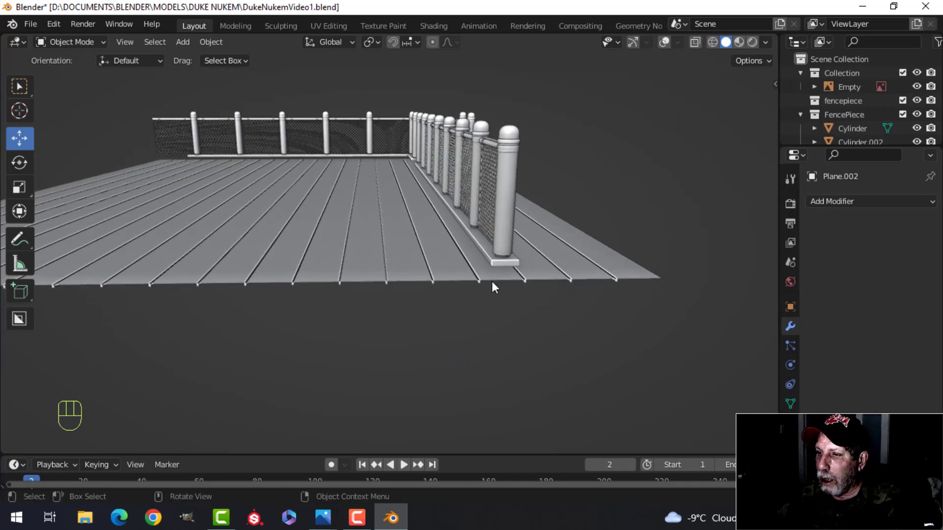
Step: Select the plank floor in Object Mode and turn the viewport gizmos and overlays back on
key("Tab")
key("a")
key("Tab")
left_click(375, 249)
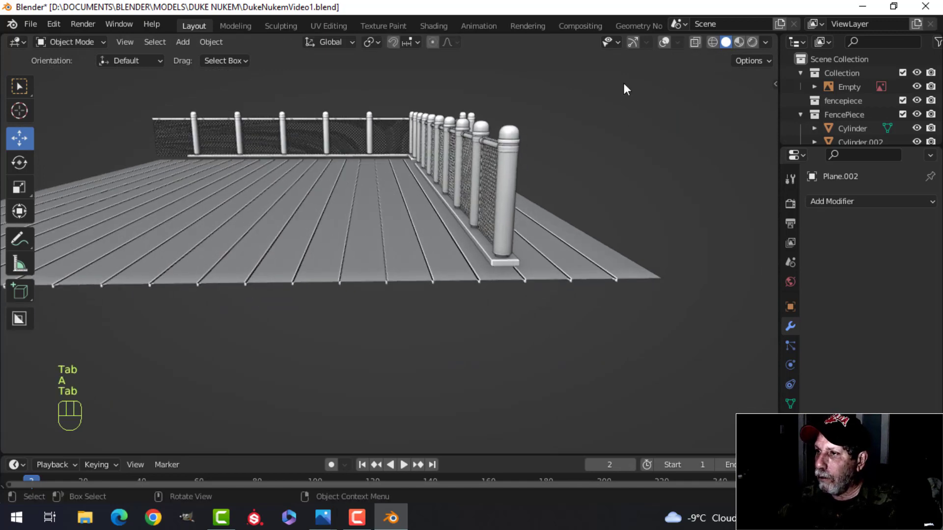
left_click(633, 41)
left_click(663, 41)
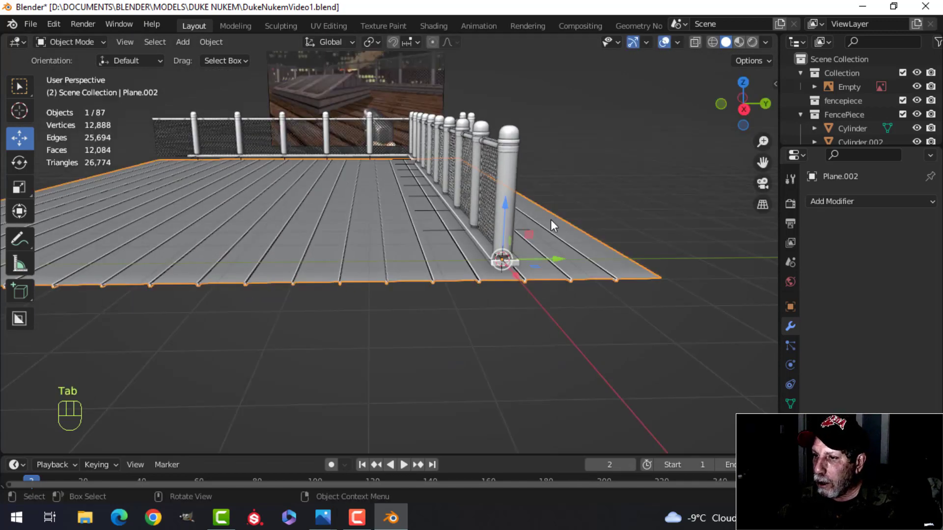
Step: Raise the plank floor about 0.086 m along Z towards the fence's base wall, and deselect it
scroll(550, 219, "up", 4)
middle_click_drag(550, 220, 537, 202, "shift")
scroll(558, 218, "down", 3)
scroll(533, 194, "up", 3)
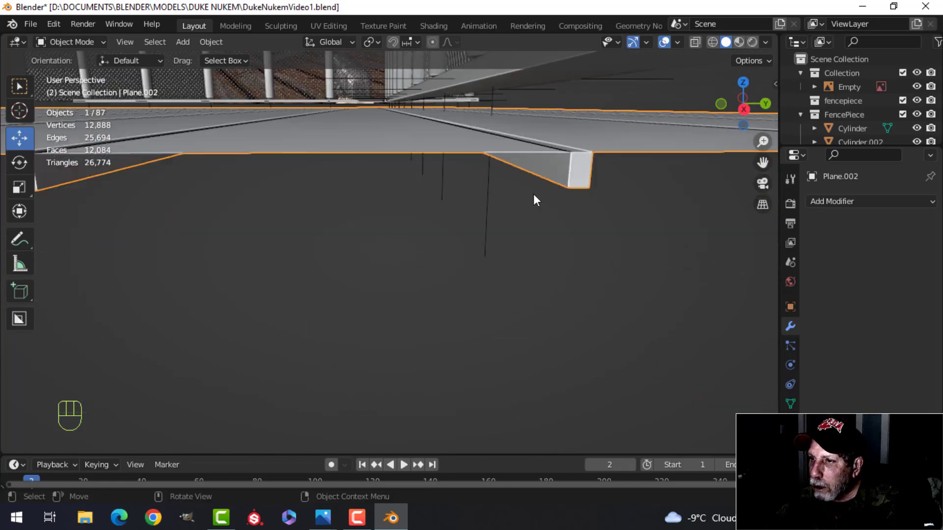
key("g")
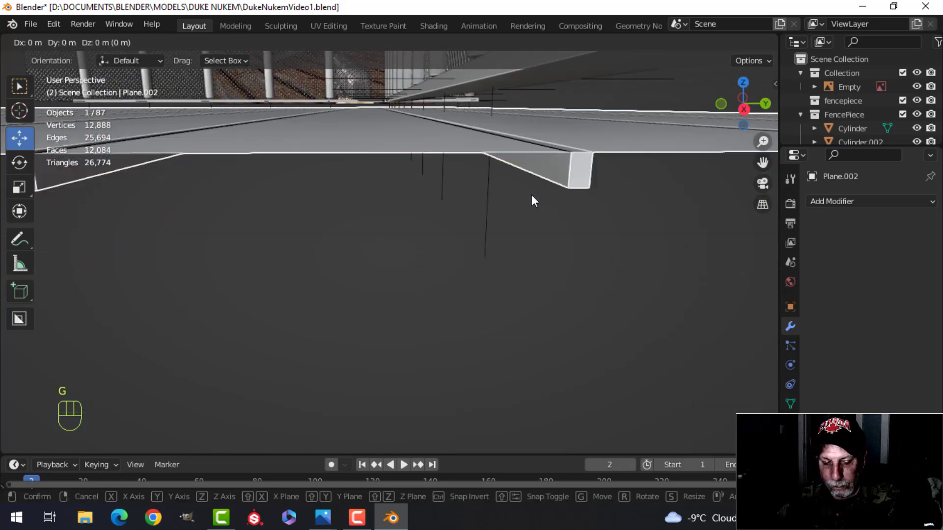
key("z")
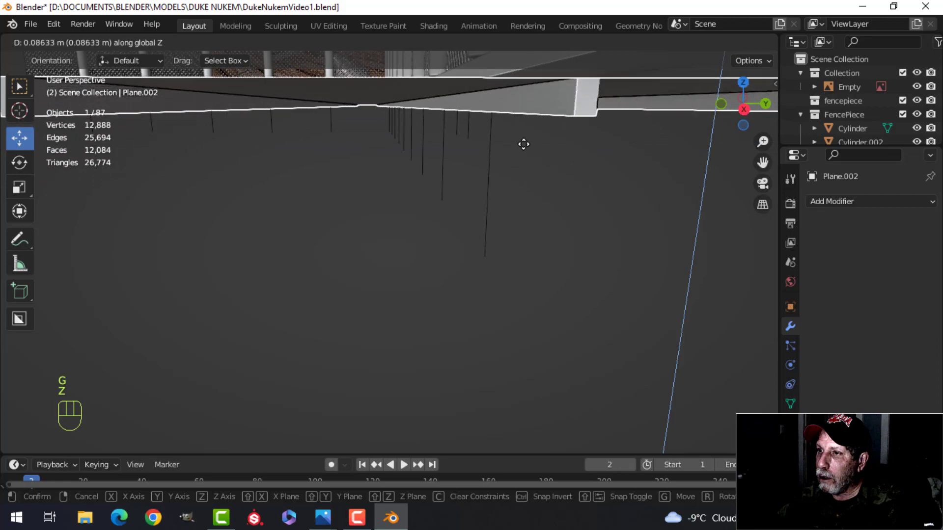
left_click(523, 143)
scroll(523, 143, "down", 4)
middle_click_drag(523, 142, 534, 175)
key("alt+a")
Step: Check the raised plank floor against the fence from several angles, and save DukeNukemVideo1.blend
middle_click_drag(474, 269, 511, 277)
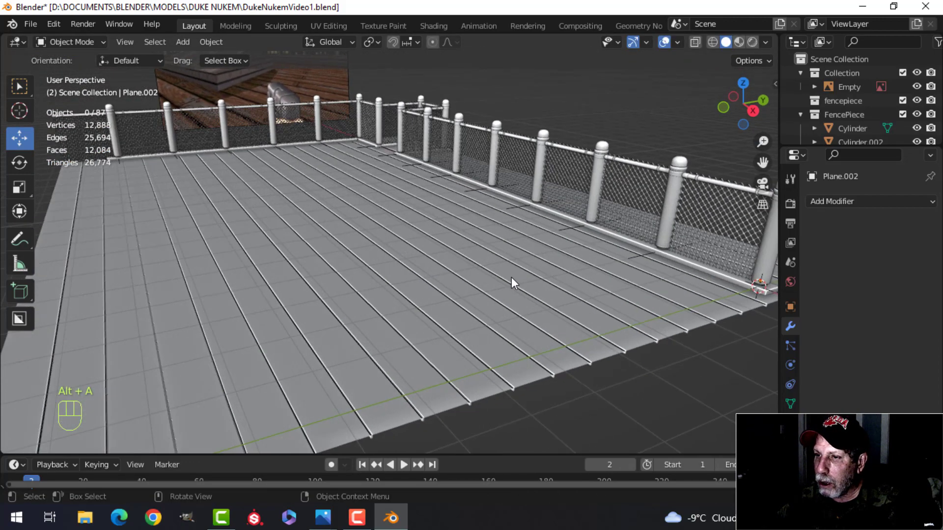
scroll(506, 275, "up", 2)
scroll(471, 264, "down", 4)
middle_click_drag(452, 261, 697, 314)
scroll(501, 269, "up", 5)
key("ctrl+s")
scroll(696, 311, "down", 8)
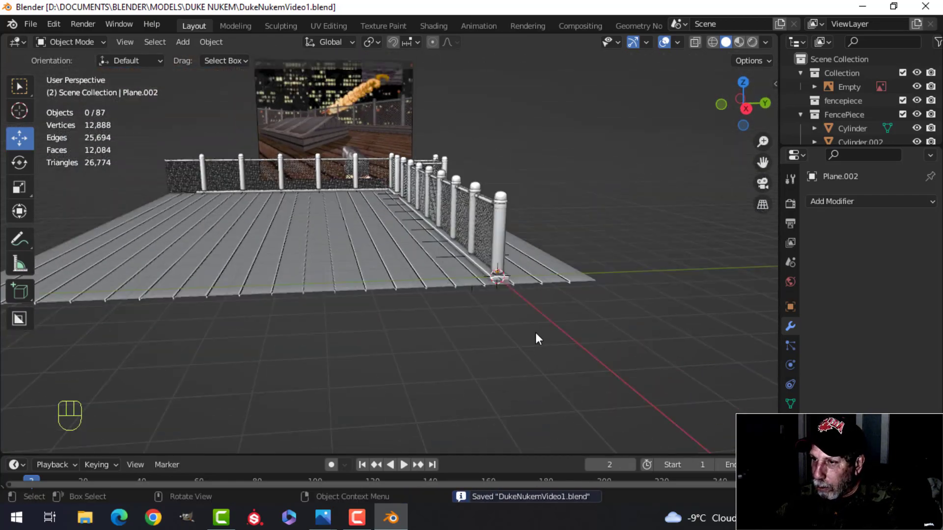
Step: Add another mesh plane for the raised structure in the reference image and move it along Y over the plank floor
scroll(535, 332, "down", 2)
middle_click_drag(457, 240, 538, 319, "shift")
scroll(529, 340, "up", 3)
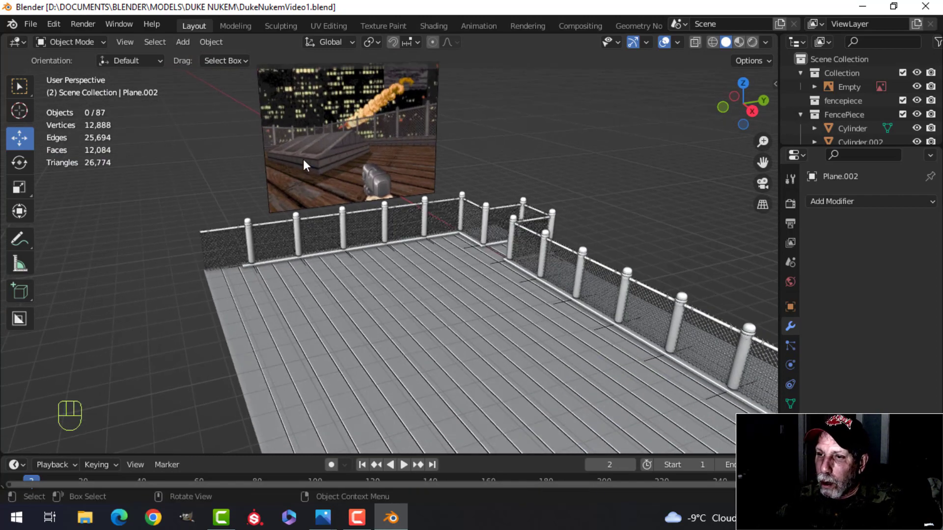
scroll(408, 348, "down", 2)
middle_click_drag(408, 348, 410, 311, "shift")
mouse_move(411, 312)
middle_mouse_down()
mouse_move(419, 337)
mouse_move(408, 301)
middle_mouse_up()
key("shift+a")
mouse_move(366, 221)
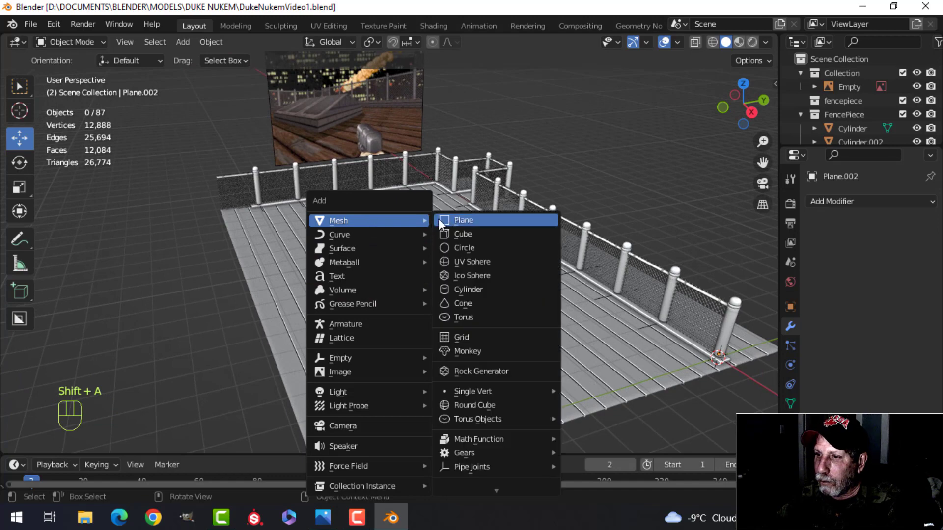
left_click(462, 219)
scroll(450, 269, "down", 3)
left_click_drag(608, 317, 524, 344)
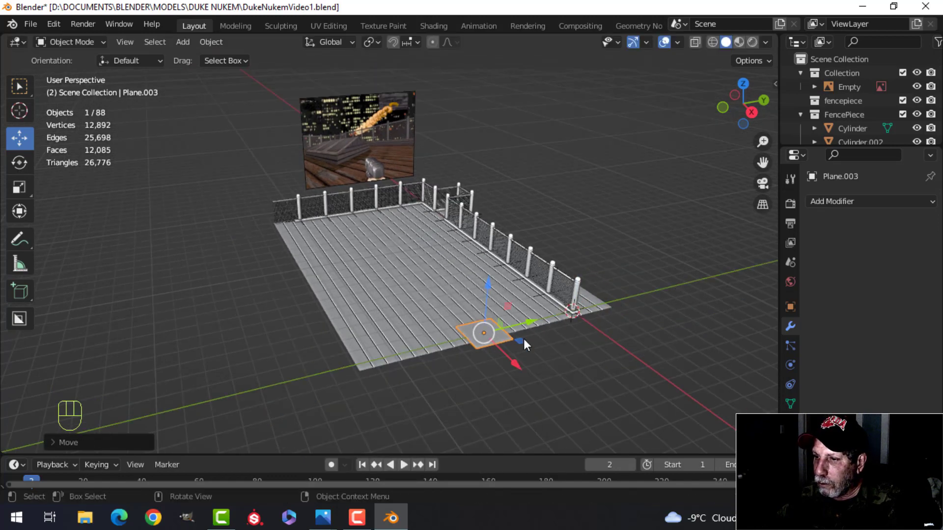
Step: Enlarge the new plane on the plank floor and stretch it along X into a rectangular footprint for the raised structure
scroll(403, 322, "up", 4)
middle_click_drag(380, 321, 387, 333, "shift")
key("Tab")
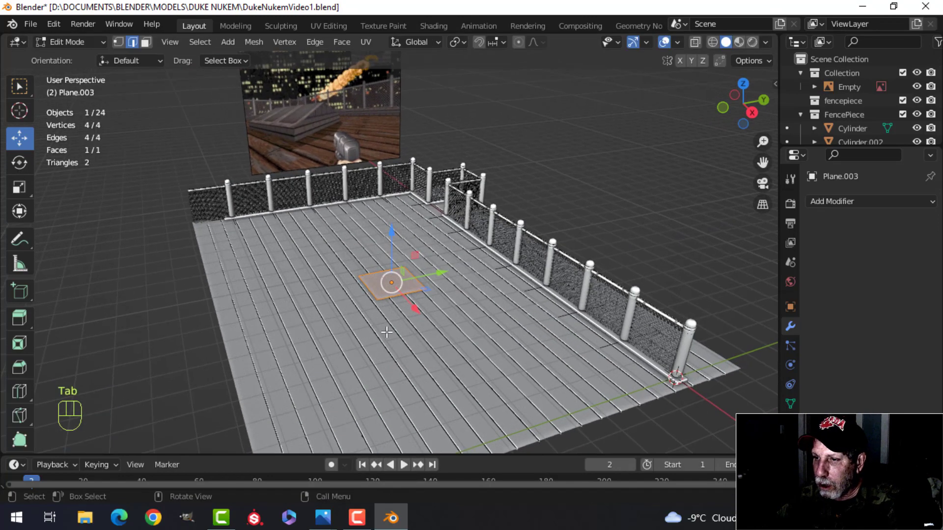
key("s")
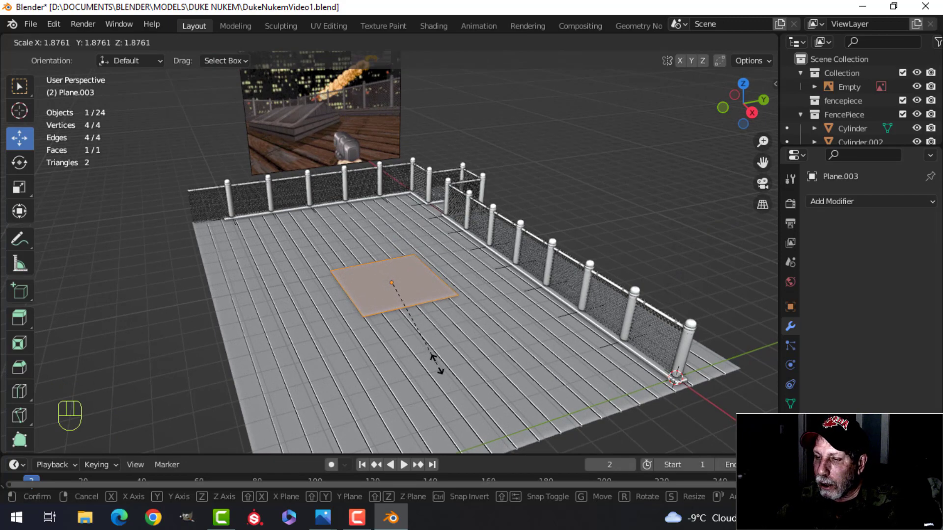
left_click(436, 365)
middle_click_drag(378, 330, 439, 347, "shift")
key("s")
key("x")
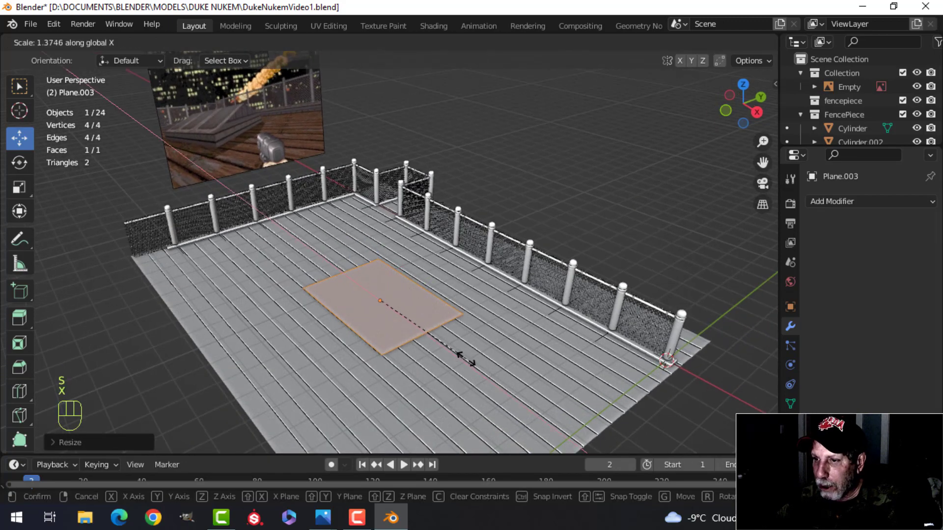
left_click(492, 386)
Step: Extrude the rectangle upward into a low box and raise its top face slightly along Z
middle_click_drag(465, 356, 457, 337)
key("e")
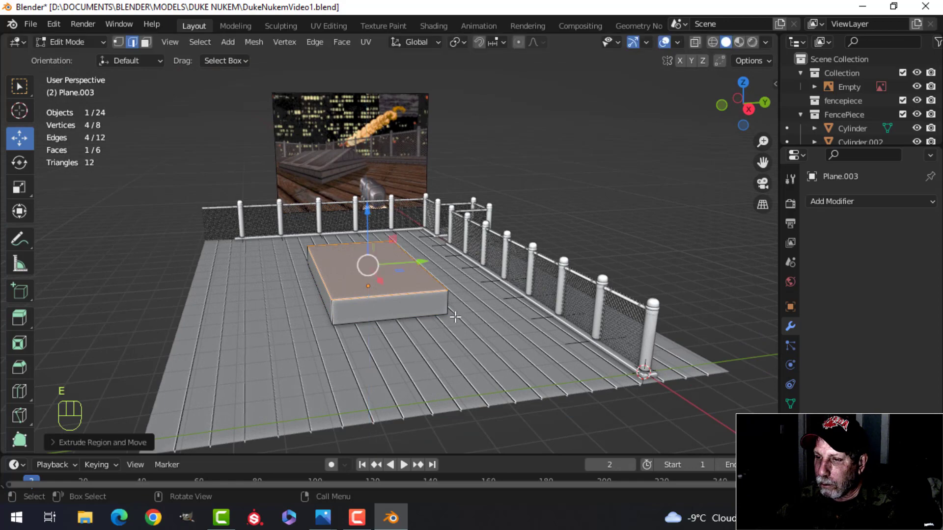
scroll(455, 318, "up", 4)
middle_click_drag(454, 316, 448, 300)
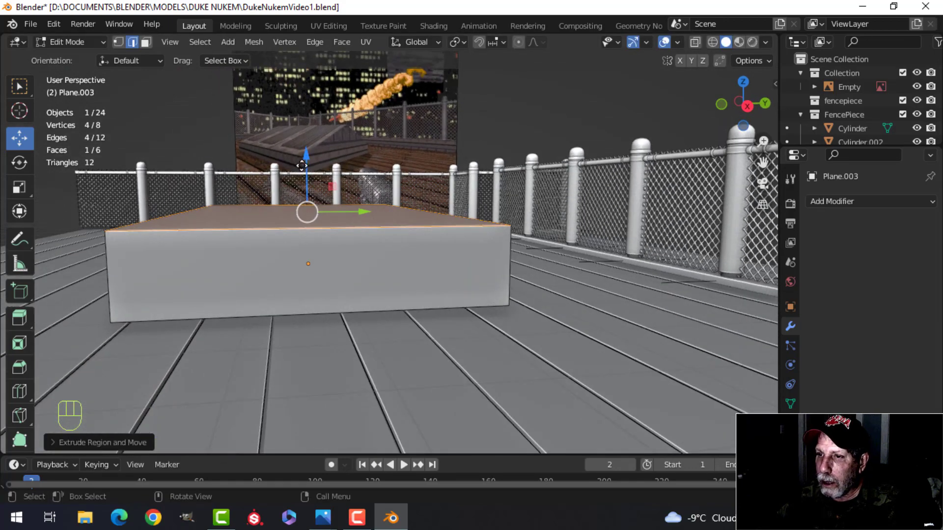
left_click_drag(301, 166, 302, 155)
Step: Extrude the box's top face again and raise it about 0.76 m along Z for the roof section
middle_click_drag(305, 199, 340, 233)
key("e")
left_click_drag(316, 188, 318, 150)
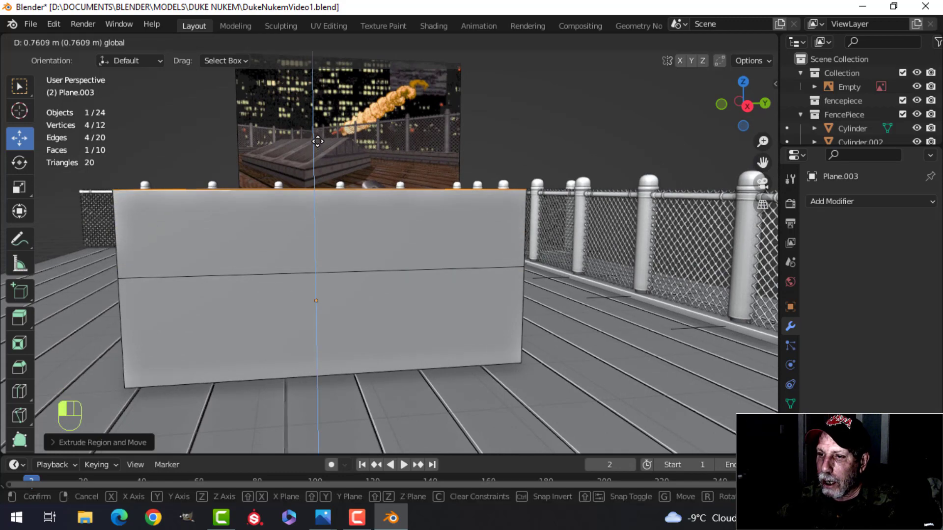
left_click_drag(318, 141, 318, 142)
Step: Scale the top face along Y to about 0.02 so the upper section forms a narrow roof ridge
middle_click_drag(317, 142, 432, 246)
key("s")
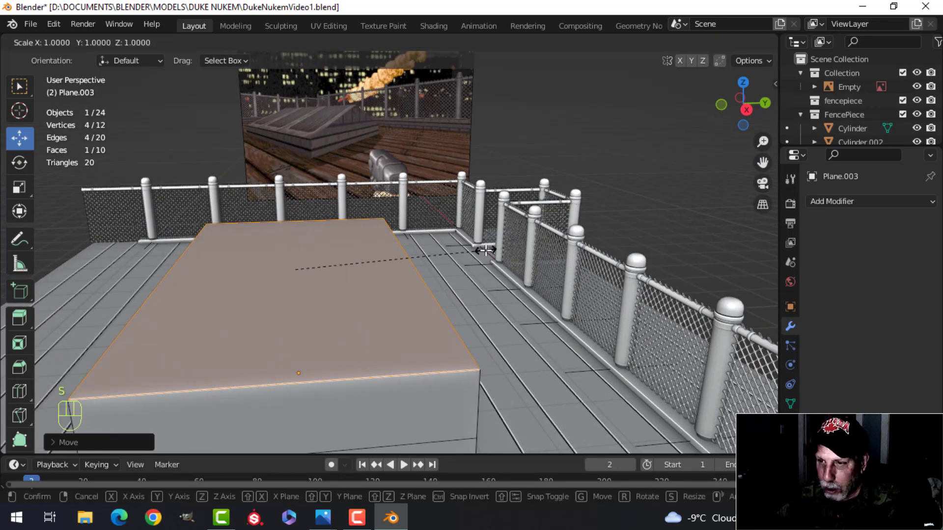
key("y")
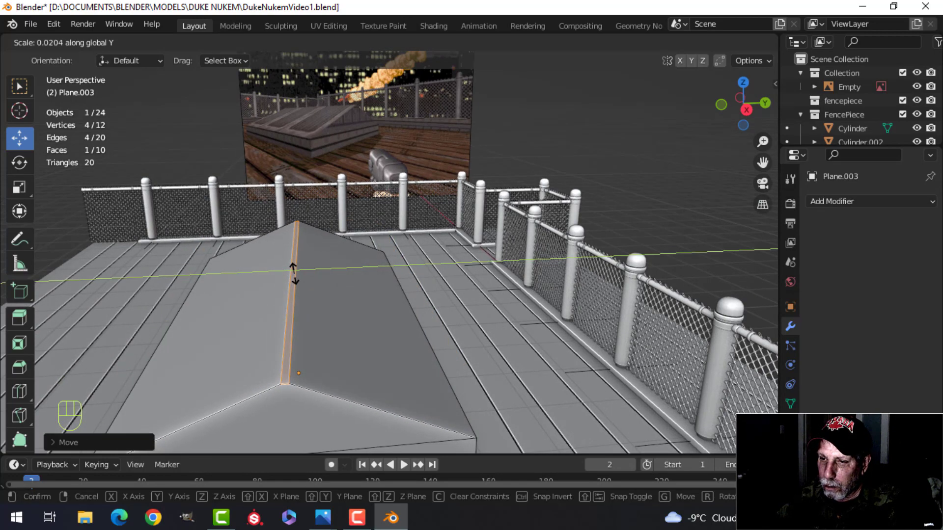
left_click(294, 273)
middle_click_drag(326, 291, 370, 273)
Step: Lower the whole structure's mesh slightly along Z towards the plank floor, and deselect it in Object Mode
key("Tab")
key("alt+a")
key("Tab")
key("a")
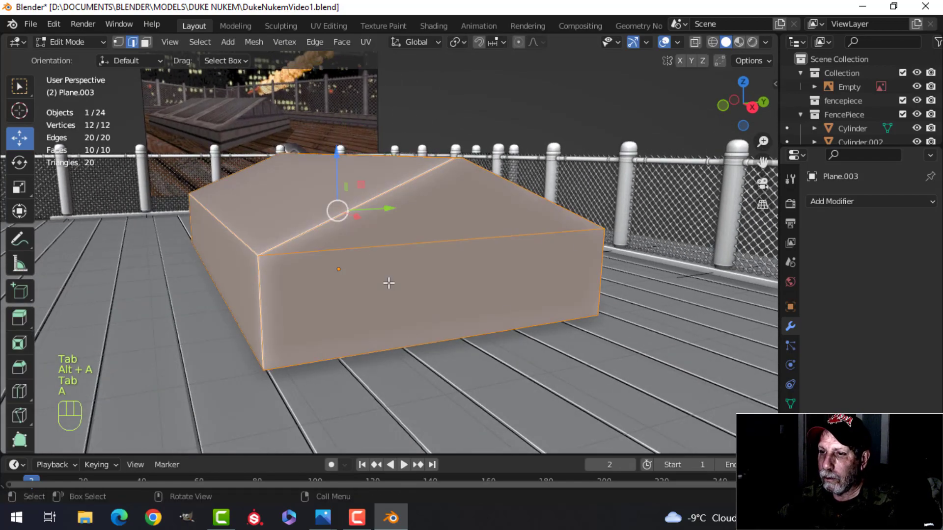
left_click_drag(340, 163, 341, 168)
key("Tab")
key("alt+a")
scroll(371, 277, "down", 6)
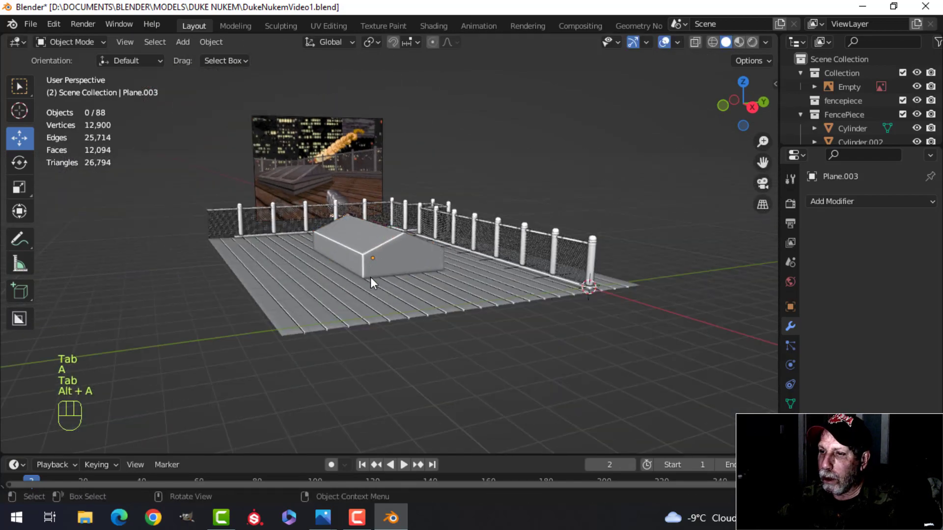
Step: Shorten the whole raised structure's mesh along X
scroll(448, 353, "up", 2)
middle_click_drag(370, 277, 392, 292)
middle_click_drag(388, 289, 402, 252)
middle_click_drag(428, 298, 398, 309, "shift")
key("Tab")
key("a")
key("s")
key("x")
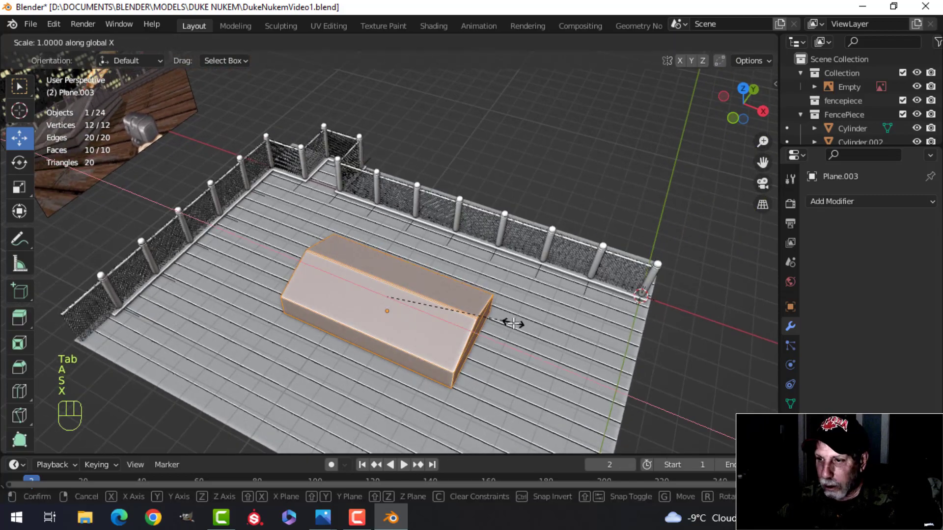
left_click(493, 318)
Step: Examine the raised structure in the viewport reference and in duke-nukem-3d-02-big.png in Photos, and return to Blender
middle_click_drag(493, 317, 477, 303)
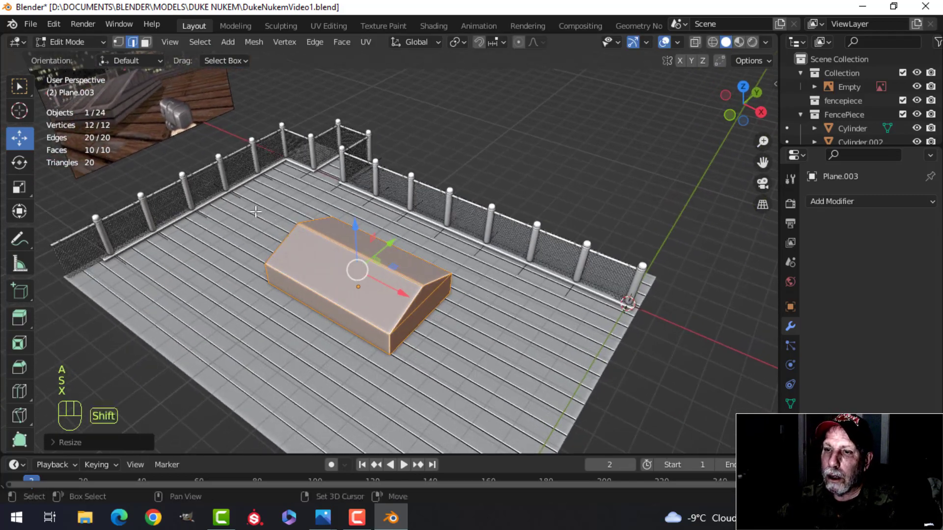
middle_click_drag(236, 187, 458, 334, "shift")
scroll(434, 305, "up", 7)
middle_click_drag(429, 282, 384, 276)
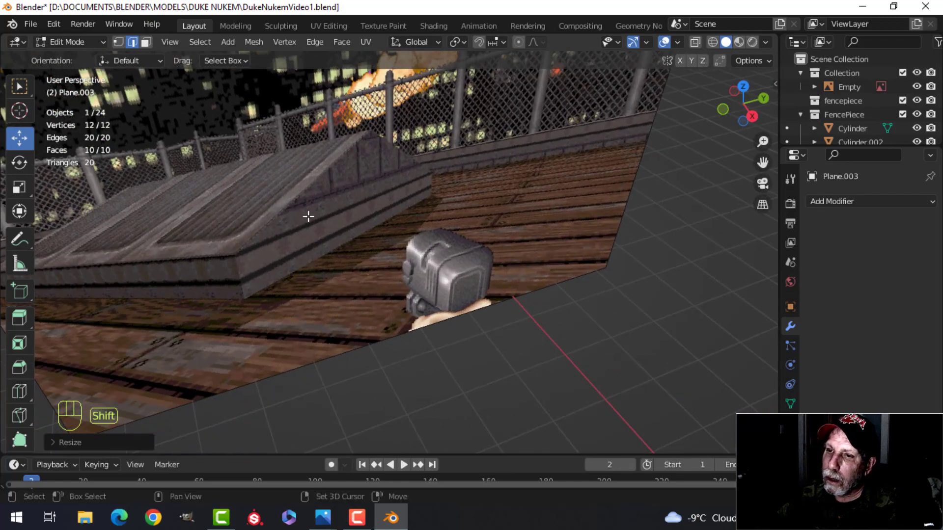
middle_click_drag(307, 216, 364, 291, "shift")
scroll(406, 362, "down", 4)
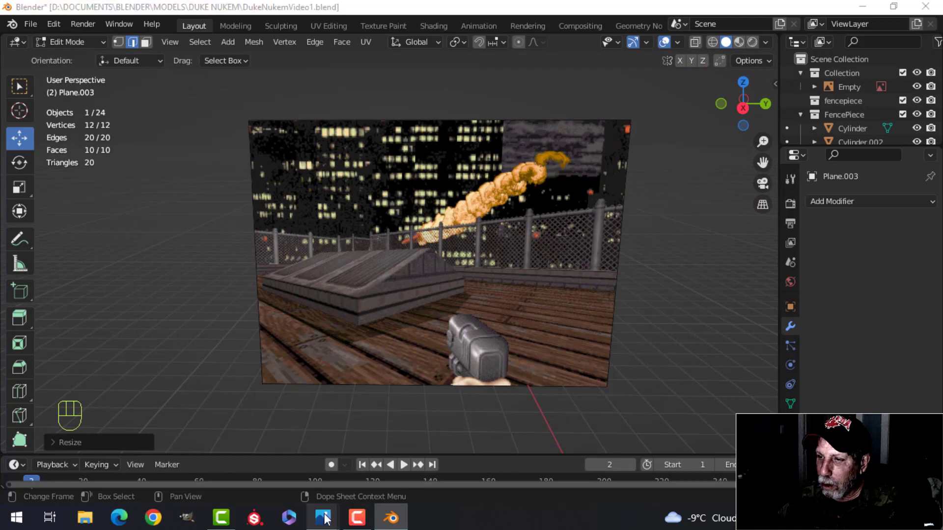
mouse_move(324, 518)
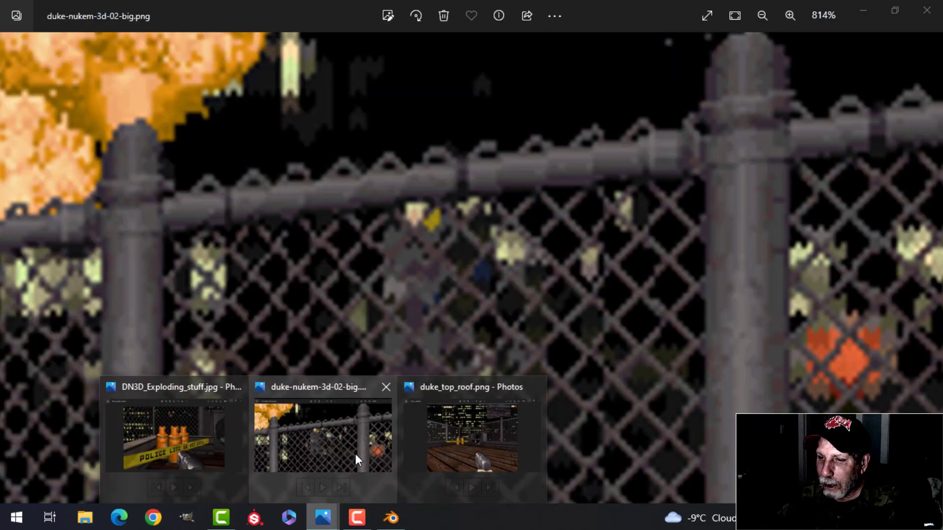
left_click(355, 453)
scroll(408, 398, "down", 10)
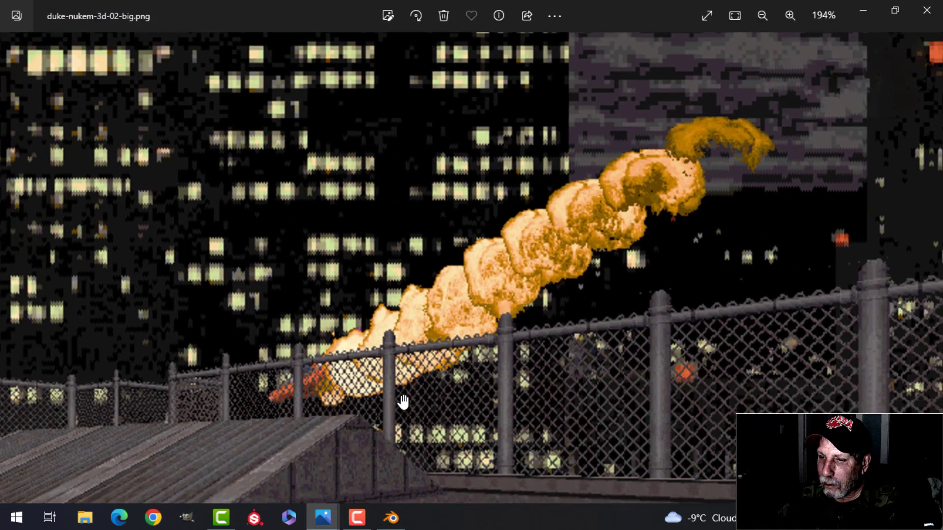
scroll(400, 405, "down", 2)
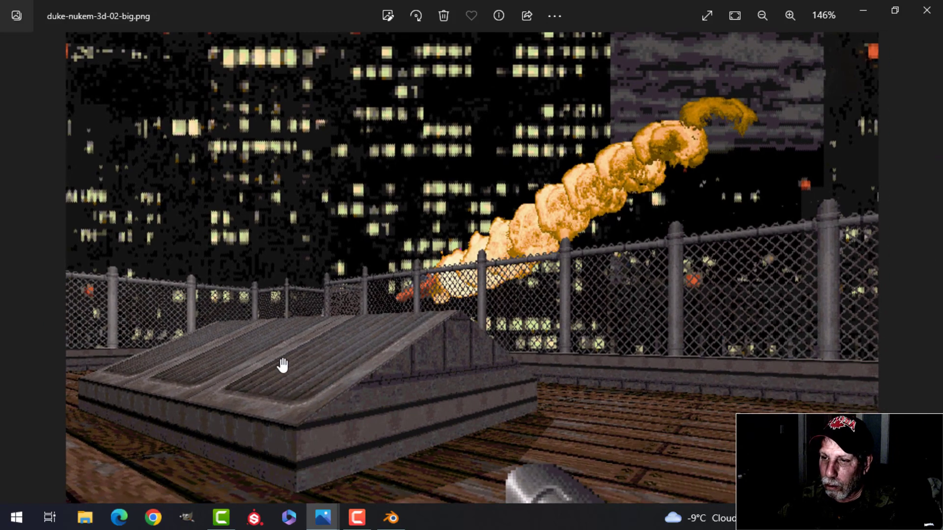
left_click(391, 518)
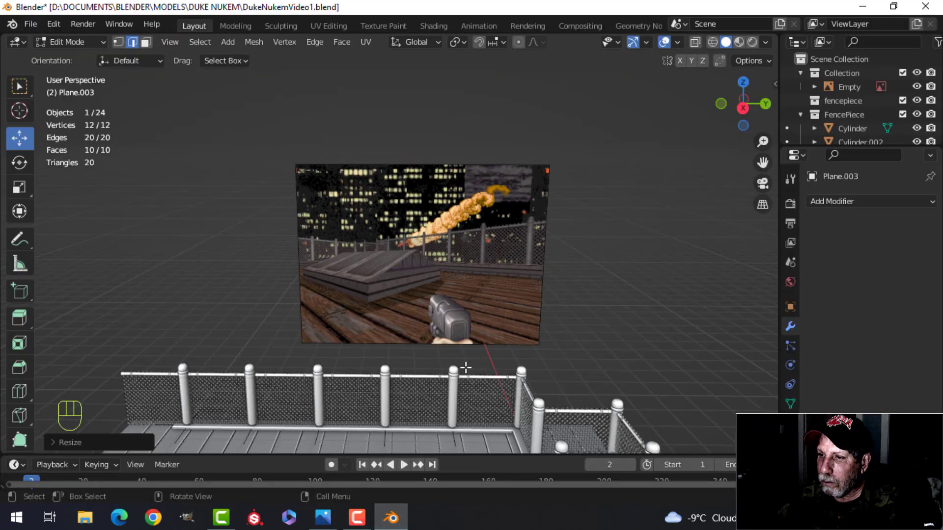
Step: Return the raised structure to Object Mode, deselect it, and save DukeNukemVideo1.blend
key("s")
middle_click_drag(507, 358, 437, 300)
key("Tab")
scroll(465, 282, "up", 5)
key("alt+a")
scroll(458, 275, "down", 3)
middle_click_drag(437, 299, 423, 324, "shift")
mouse_move(423, 324)
middle_mouse_down()
mouse_move(461, 343)
mouse_move(410, 252)
mouse_move(410, 294)
mouse_move(425, 308)
middle_mouse_up()
scroll(435, 296, "up", 1)
key("ctrl+s")
Step: Snap the 3D cursor to the fence piece at the inner corner of the back fence, and deselect the piece
scroll(426, 308, "up", 5)
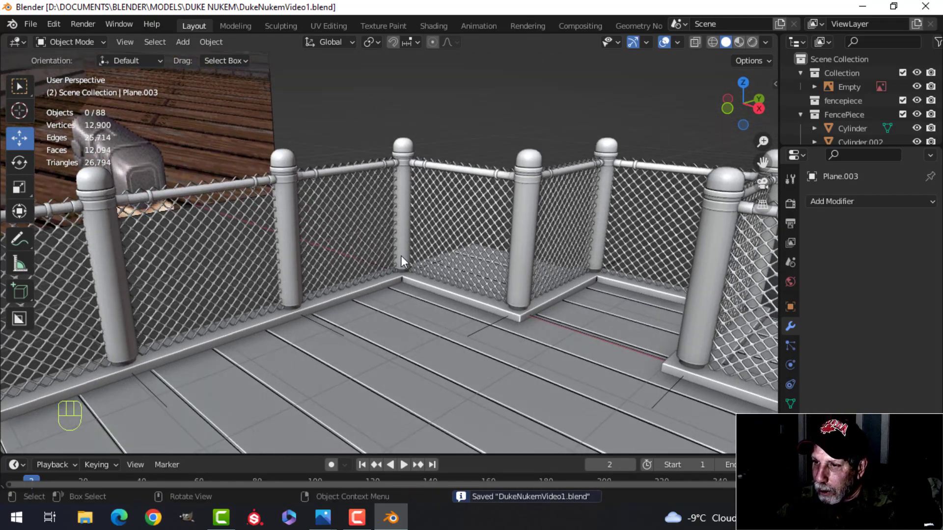
left_click(400, 256)
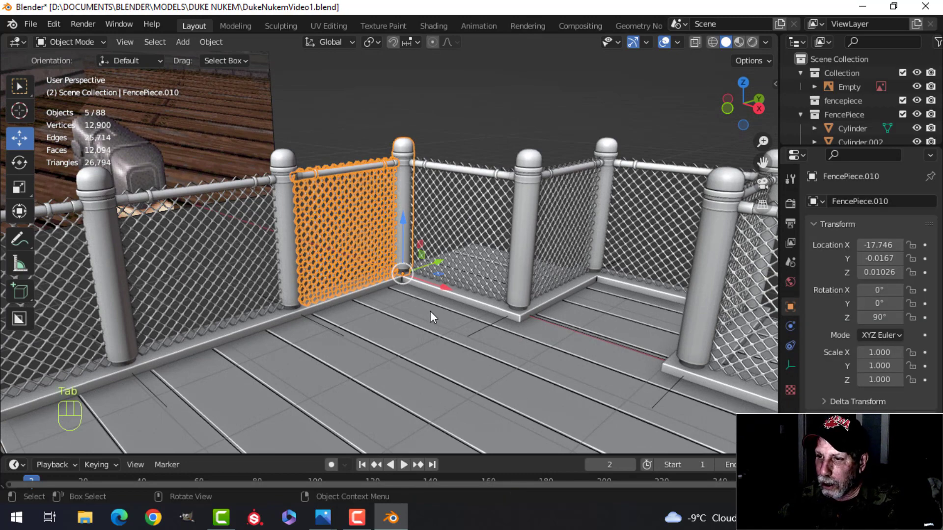
key("shift+s")
left_click(431, 392)
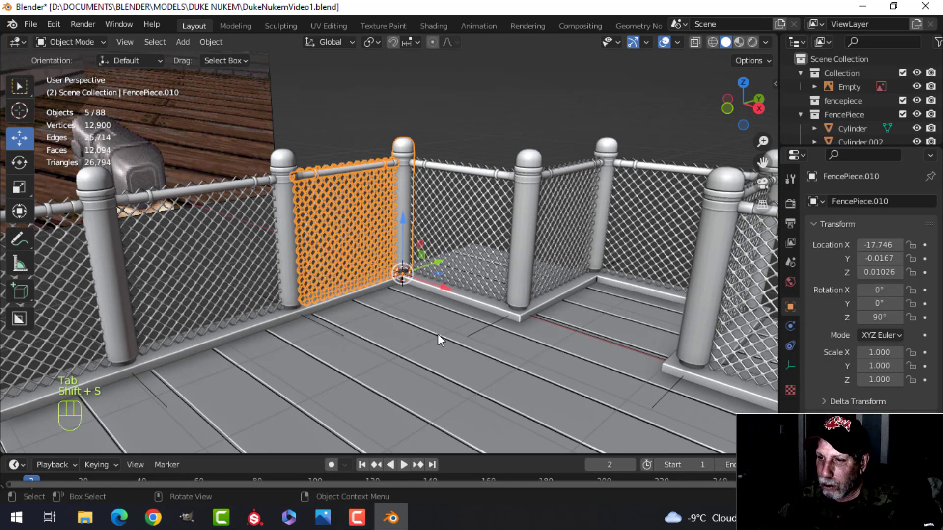
scroll(438, 334, "down", 2)
key("alt+a")
scroll(379, 295, "down", 3)
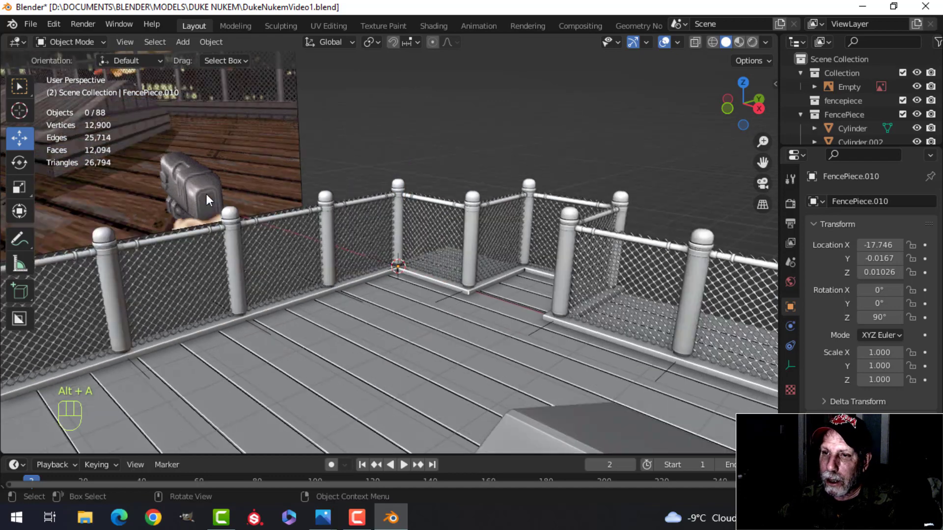
Step: Examine the fence's base wall in DN3D_Exploding_stuff.jpg in Photos, and return to the corner of the fence in Blender
middle_click_drag(379, 294, 449, 334, "shift")
left_click(325, 520)
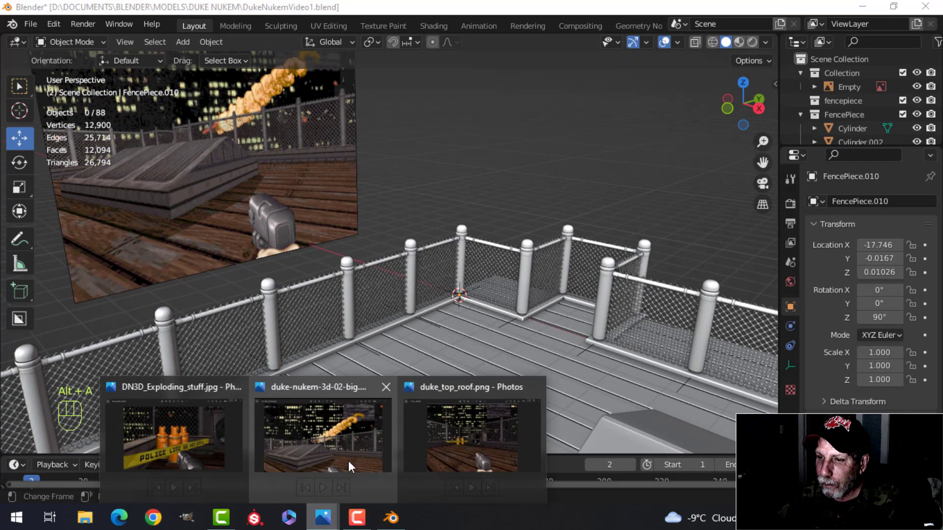
left_click(216, 432)
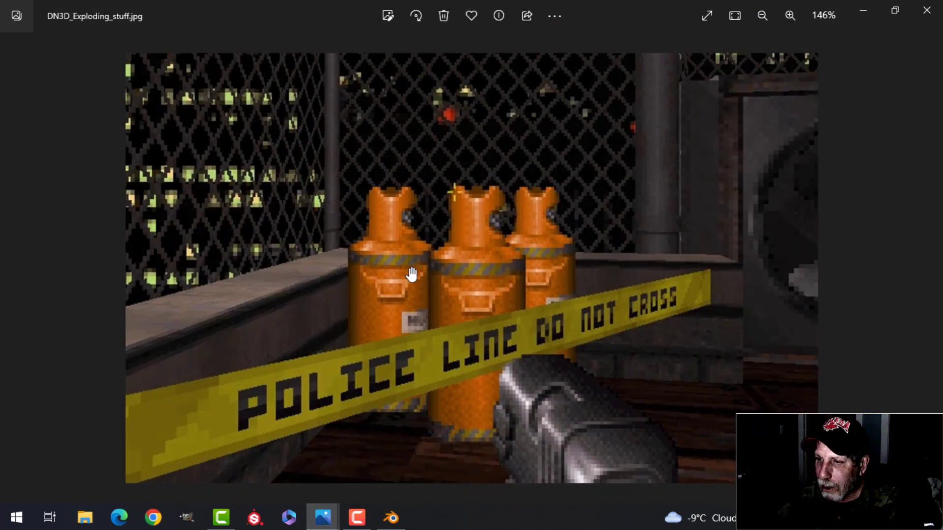
left_click(390, 514)
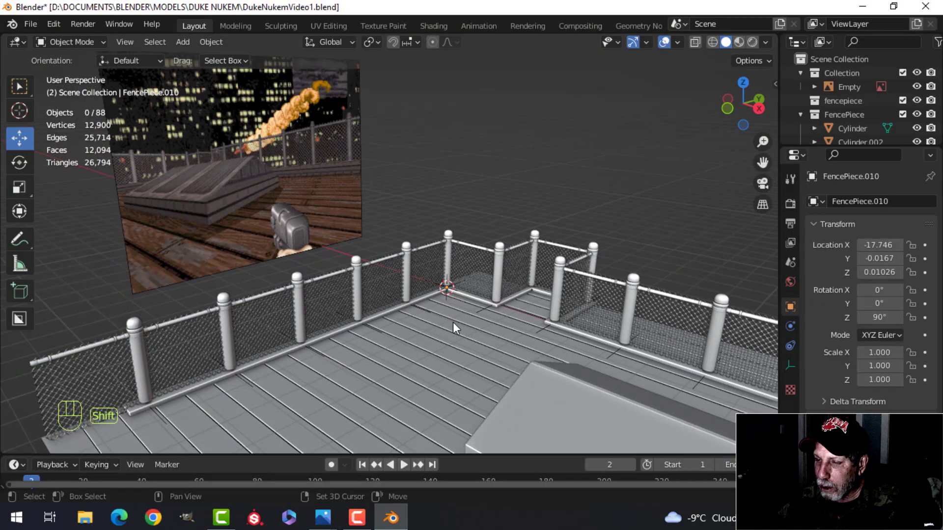
middle_click_drag(453, 322, 442, 335)
Step: Add a mesh plane at the 3D cursor in the fence corner
scroll(443, 327, "up", 3)
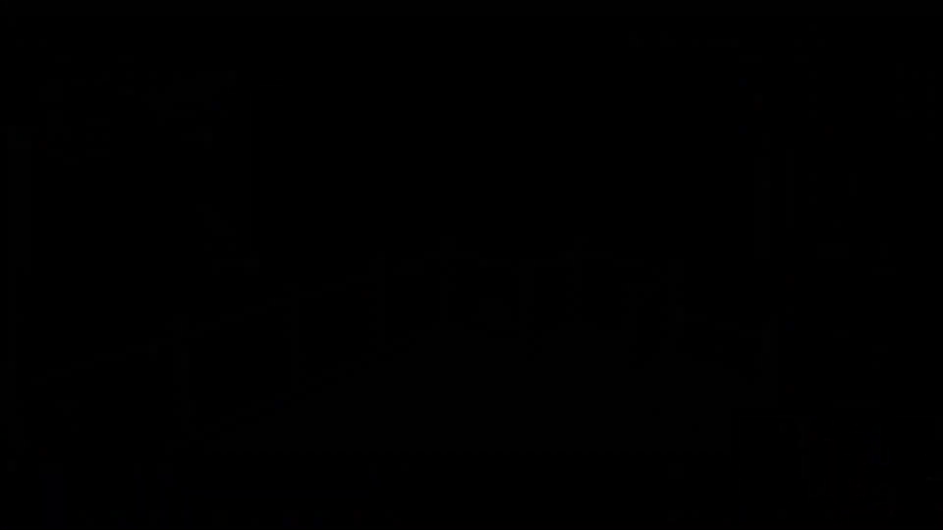
key("shift+a")
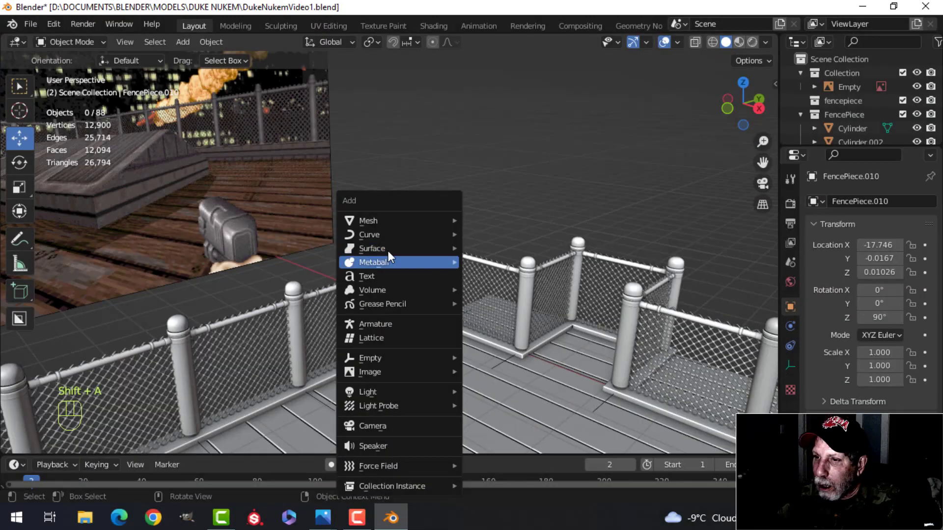
mouse_move(385, 220)
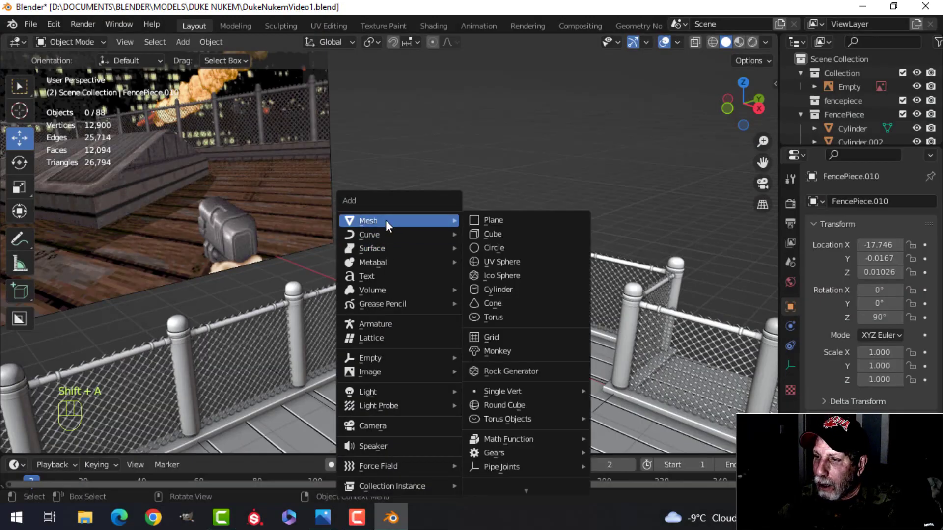
left_click(490, 220)
Step: Rotate the new plane's mesh 90° about X in the front view so it stands upright
key("KP_1")
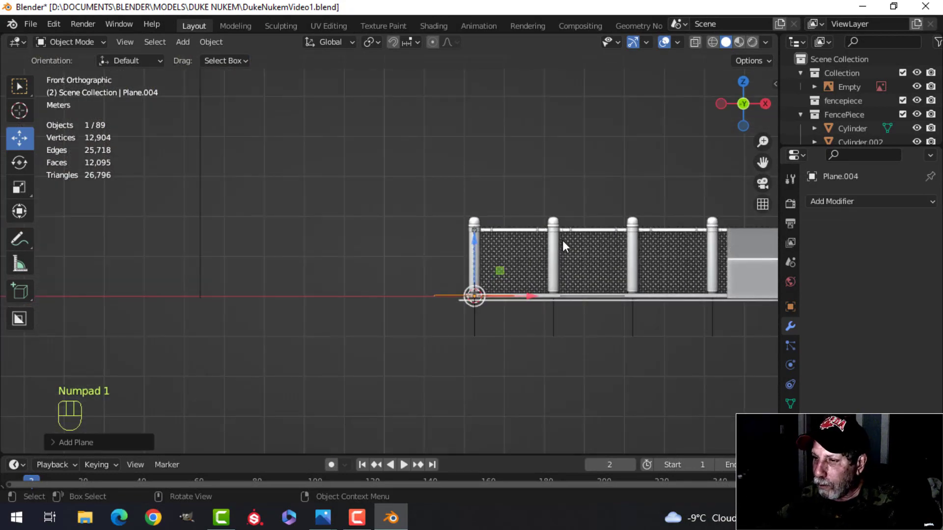
scroll(562, 240, "up", 2)
middle_click_drag(562, 240, 410, 231, "shift")
key("Tab")
key("a")
middle_click_drag(417, 270, 446, 259, "shift")
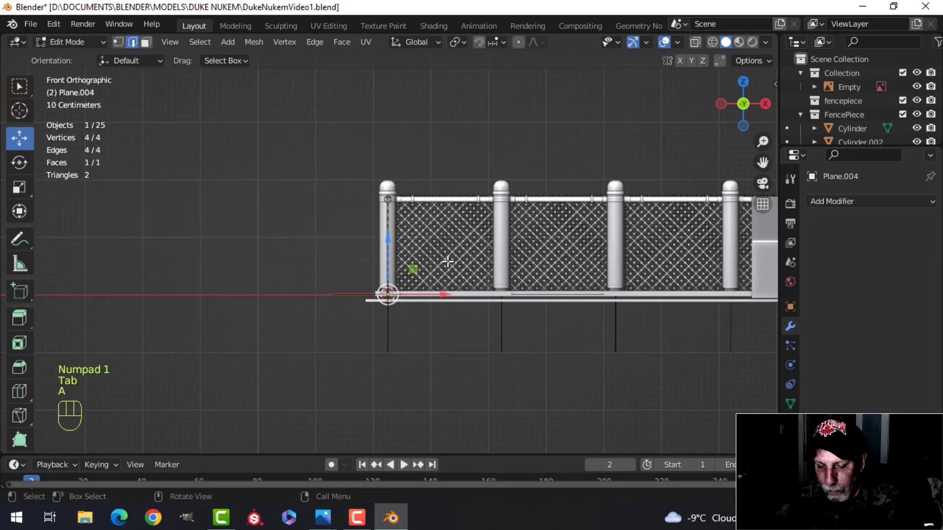
type("rx90")
key("Return")
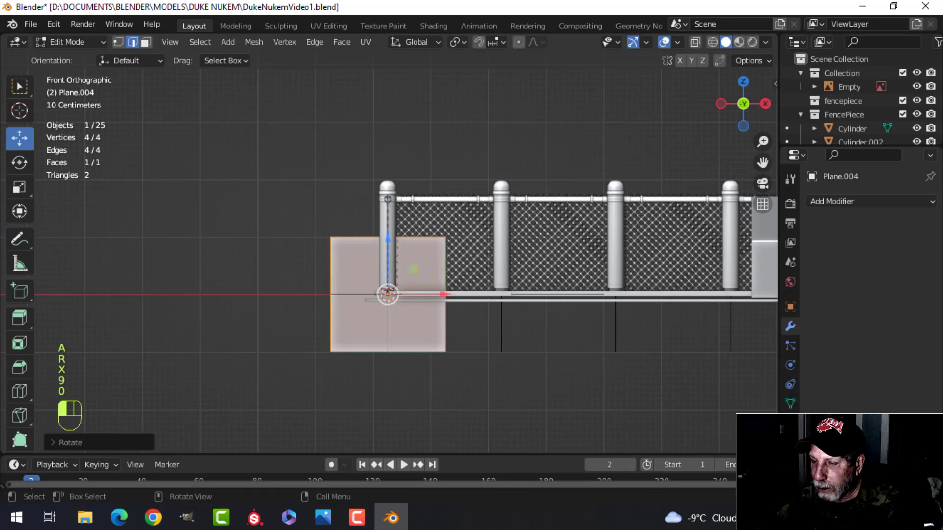
Step: Scale the upright plane down to slightly wider than the fence post's base, and return to Object Mode
key("s")
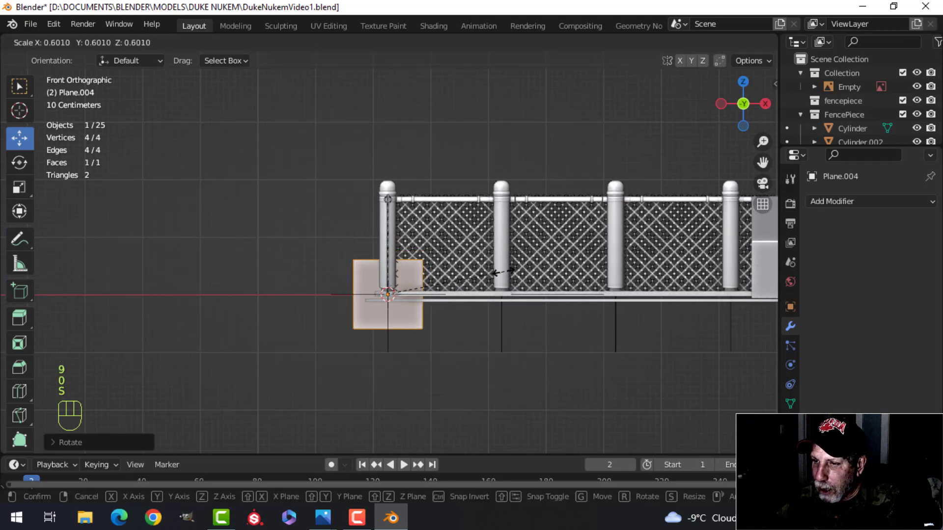
left_click(425, 296)
key("Tab")
scroll(452, 285, "up", 3)
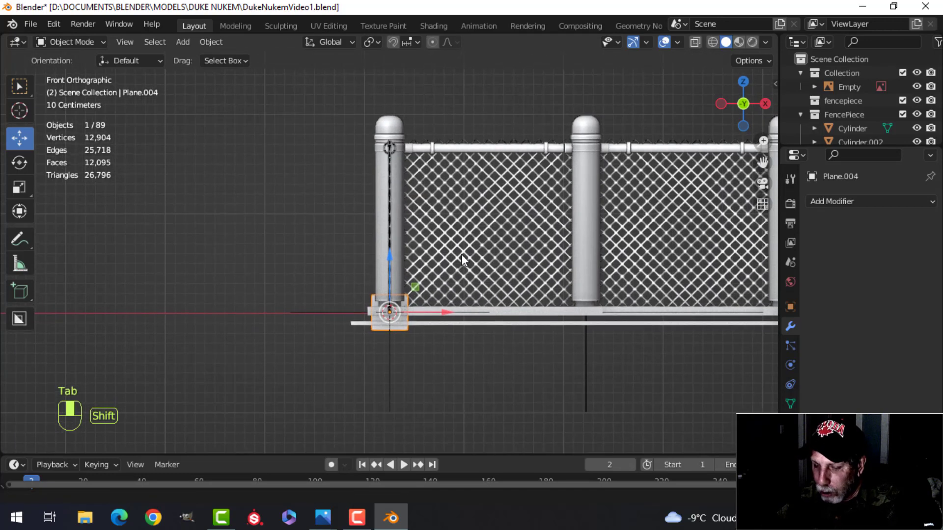
Step: Isolate the small upright plane in local view and open its mesh in Edit Mode
key("KP_Divide")
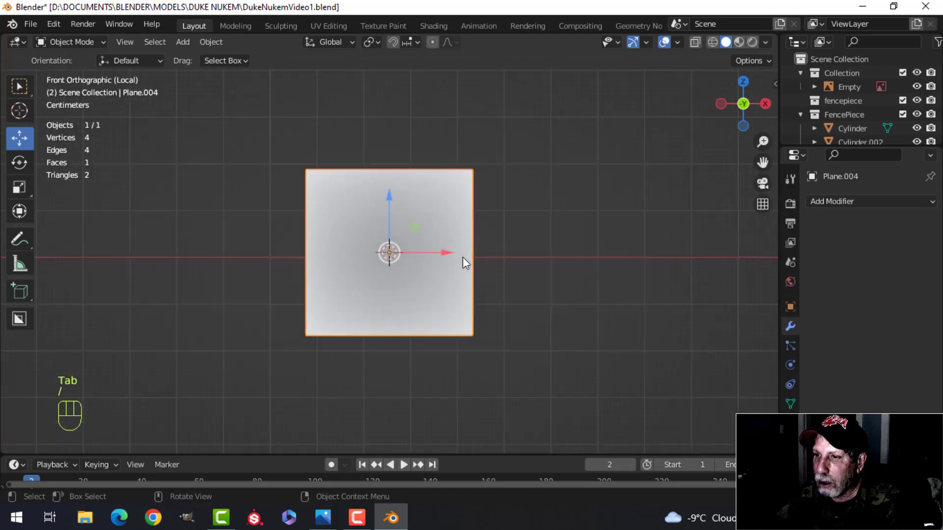
scroll(462, 257, "down", 1)
middle_click_drag(462, 258, 440, 263, "shift")
scroll(441, 260, "down", 1)
scroll(433, 265, "up", 2)
key("Tab")
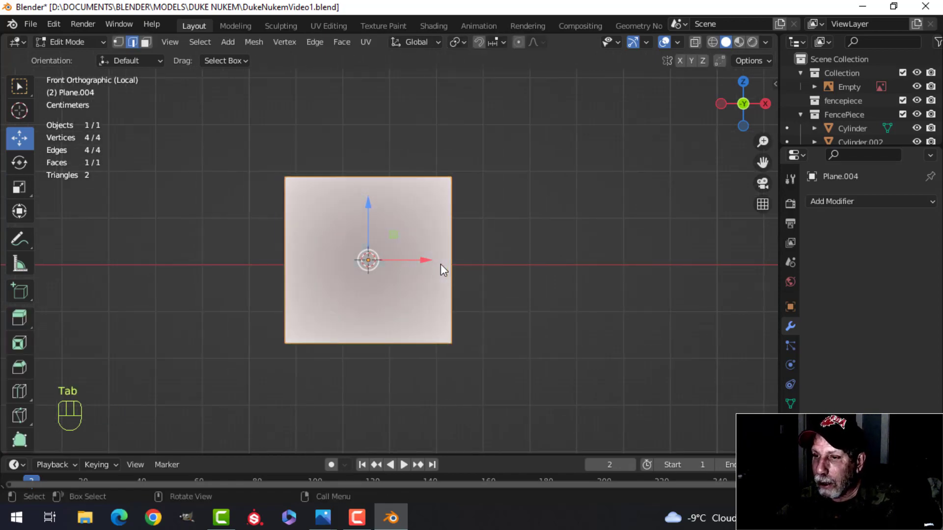
Step: Subdivide the upright plane with 4 cuts
right_click(384, 233)
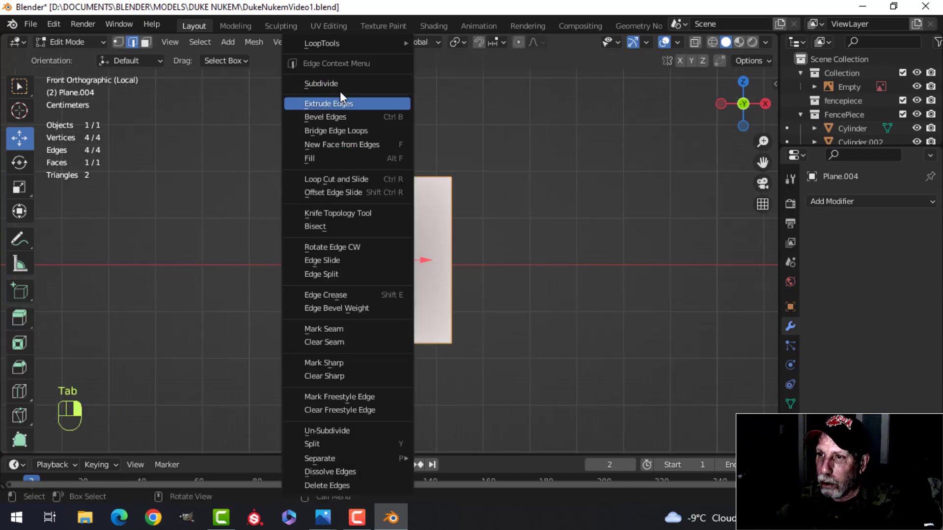
left_click(351, 85)
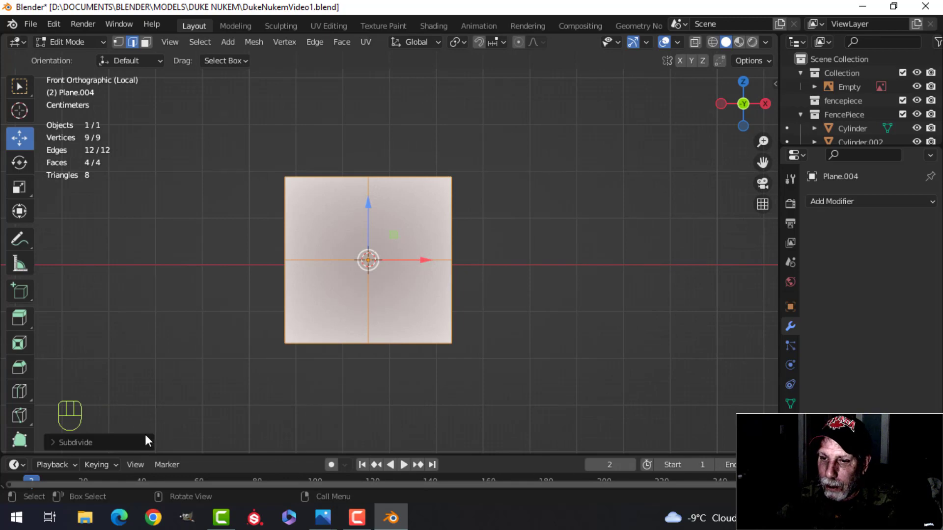
left_click(114, 444)
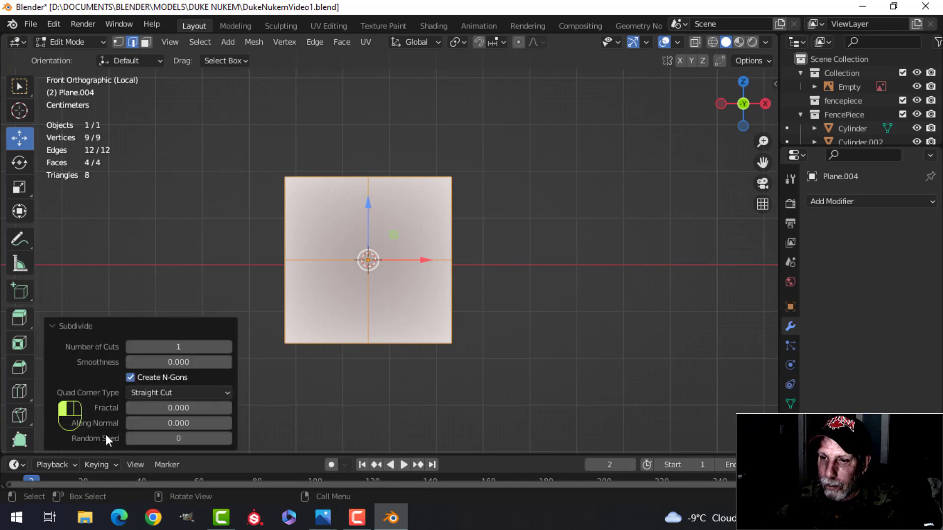
left_click(227, 347)
left_click(227, 347)
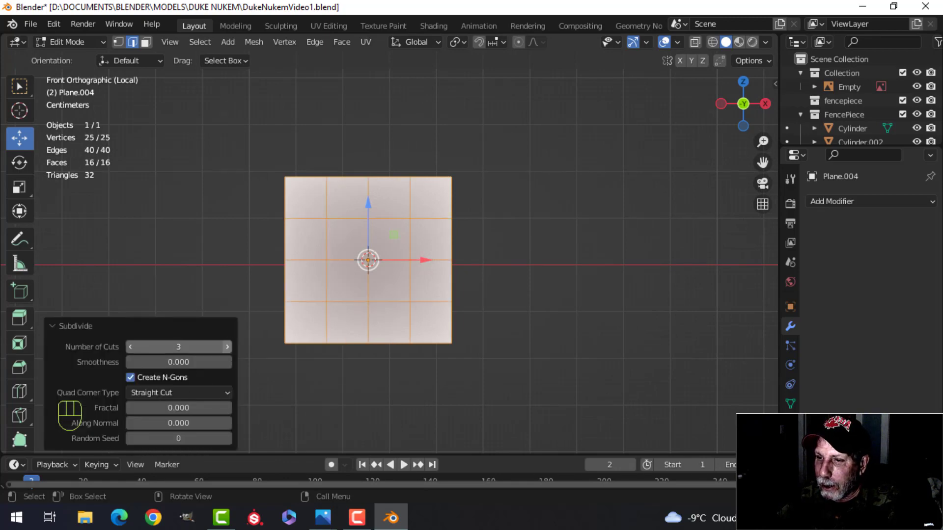
left_click(227, 347)
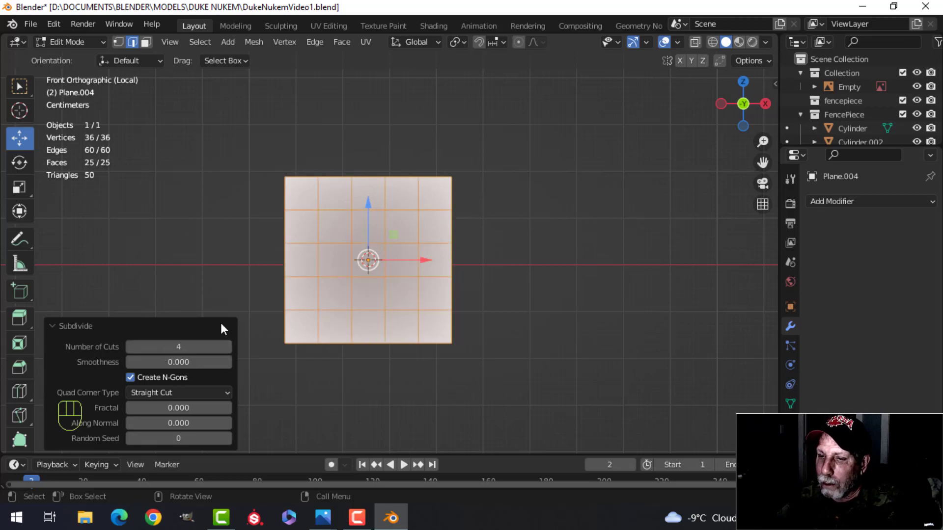
Step: Select the central 3×3 block of faces and inset it by about 0.0043 m
scroll(386, 305, "up", 1)
key("alt+a")
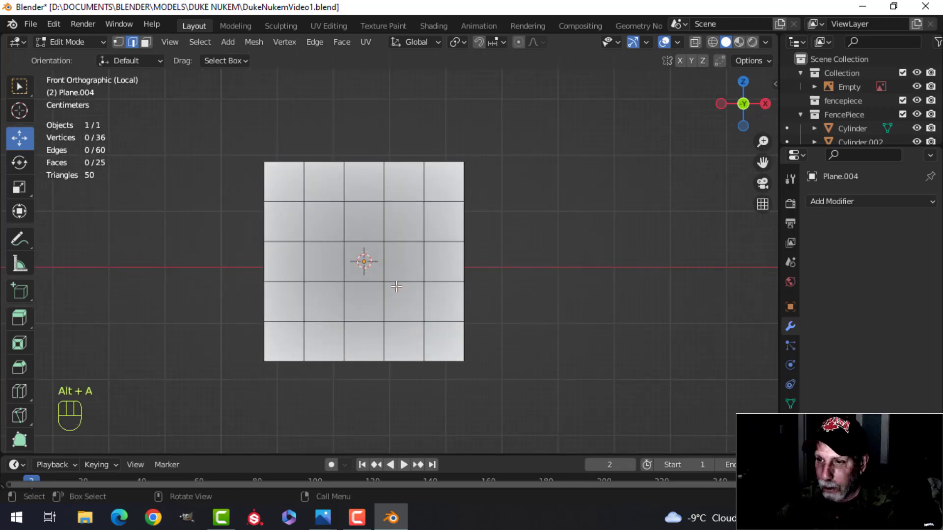
key("3")
left_click(364, 261)
key("ctrl+KP_Add")
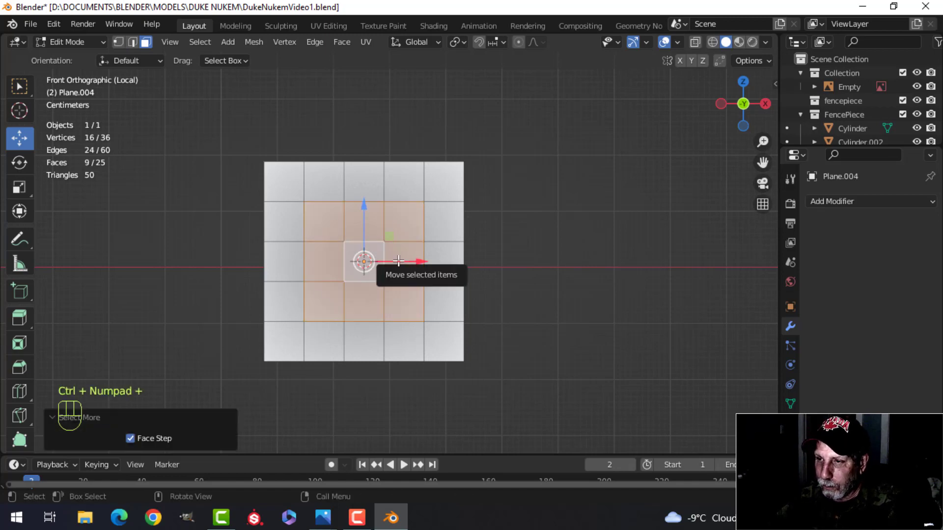
scroll(405, 261, "up", 1)
key("i")
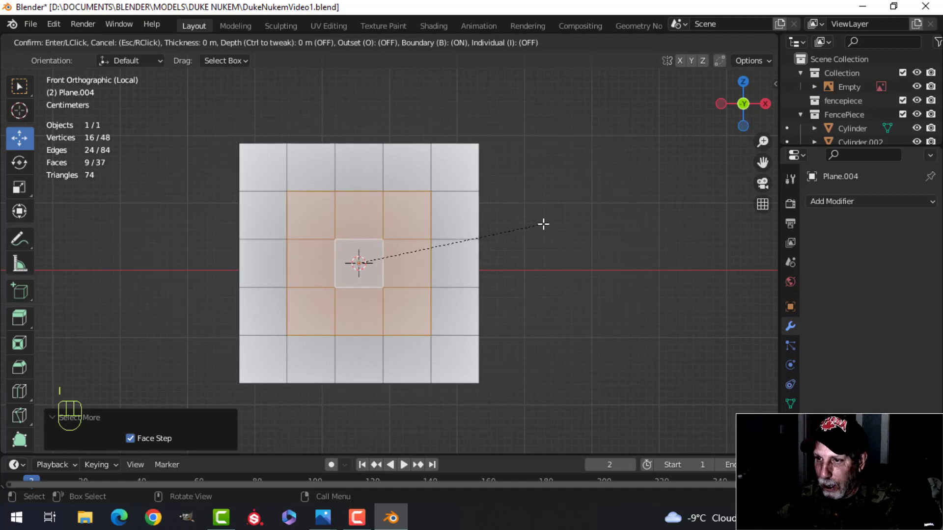
key("shift")
left_click(510, 236)
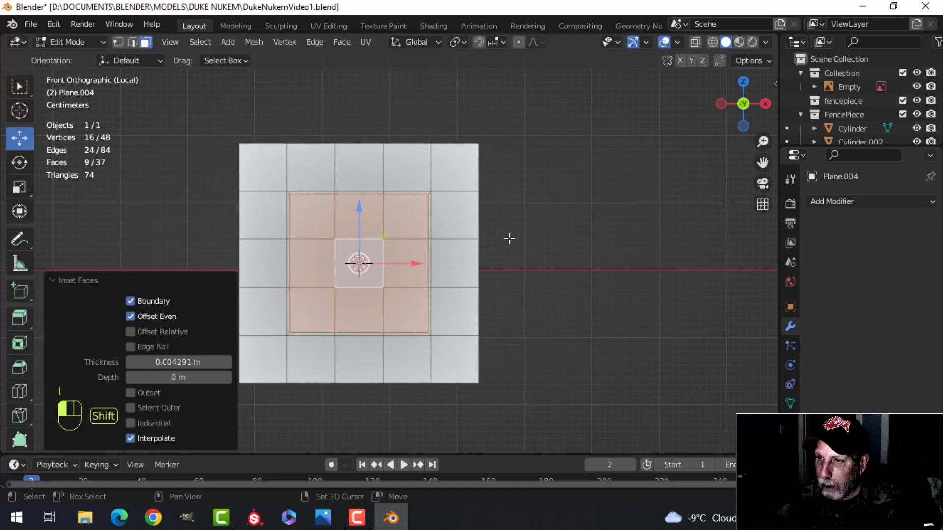
Step: Round the inset faces into a circle with LoopTools, scale them to about 0.861 and rotate them about -2.56° to even the surrounding faces
right_click(382, 225)
mouse_move(333, 181)
left_click(454, 194)
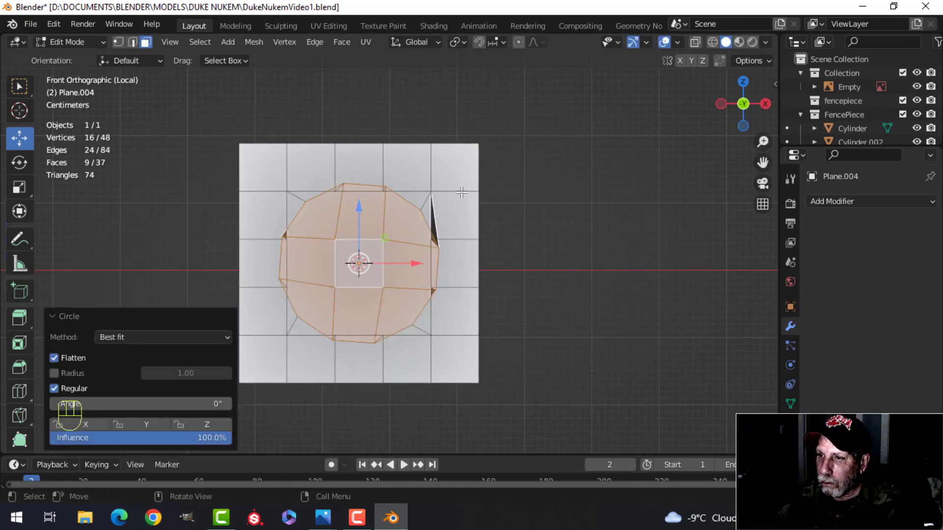
key("s")
left_click(515, 208)
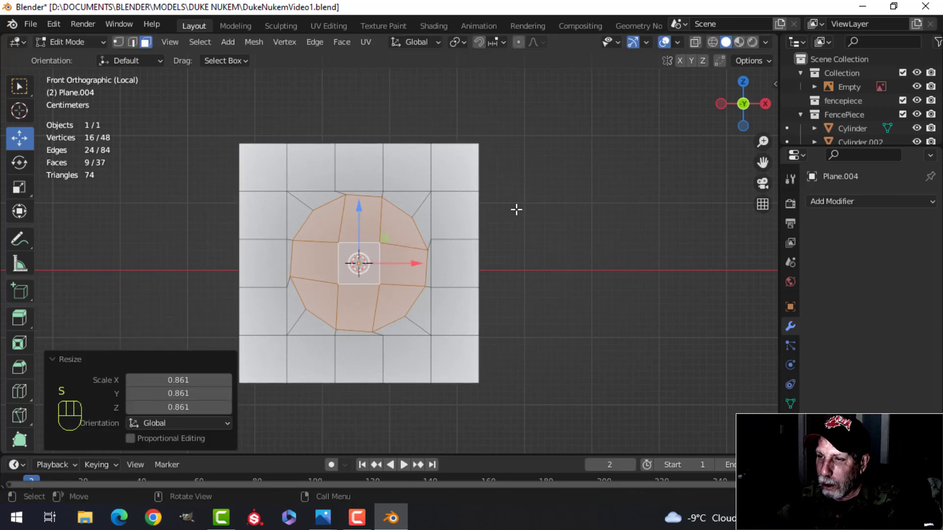
key("r")
left_click(519, 200)
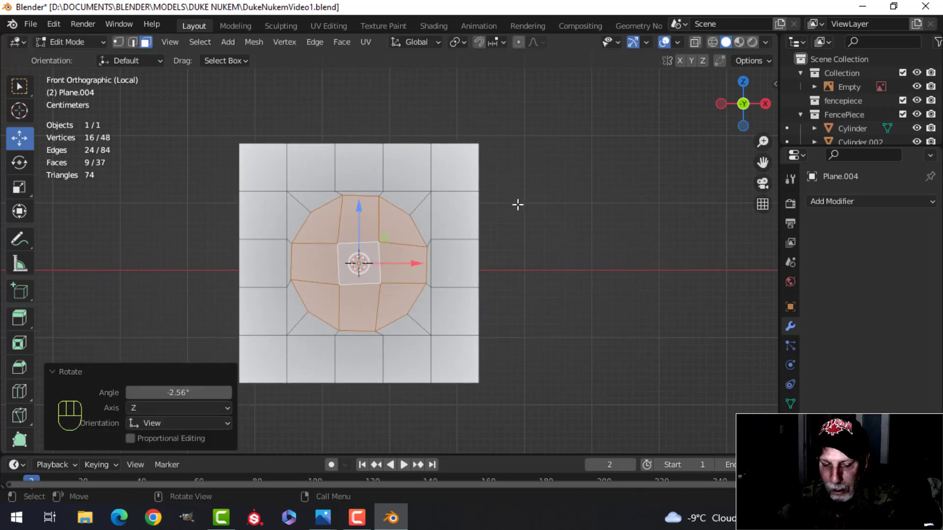
Step: Delete the circle's faces to open a hole, and extrude its edge loop slightly inward as a thin rim
key("x")
left_click(511, 219)
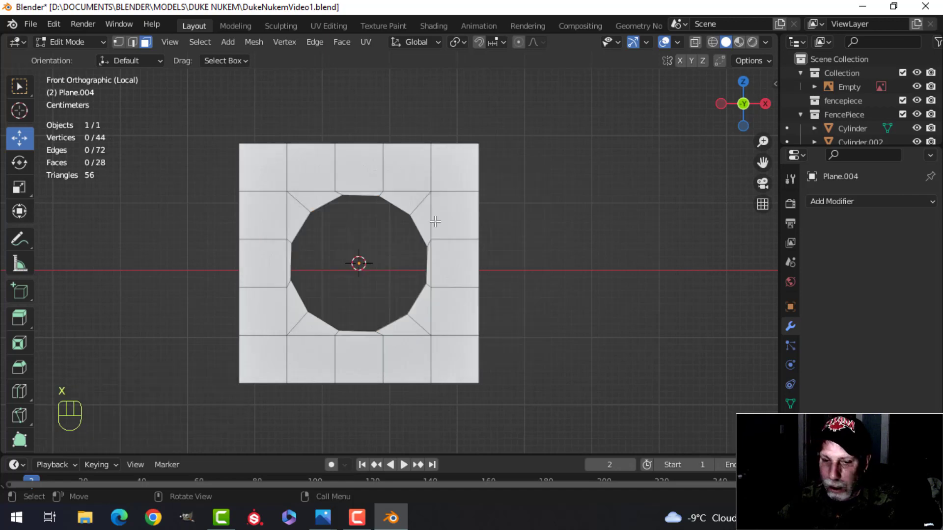
key("2")
left_click(406, 210, "alt+shift")
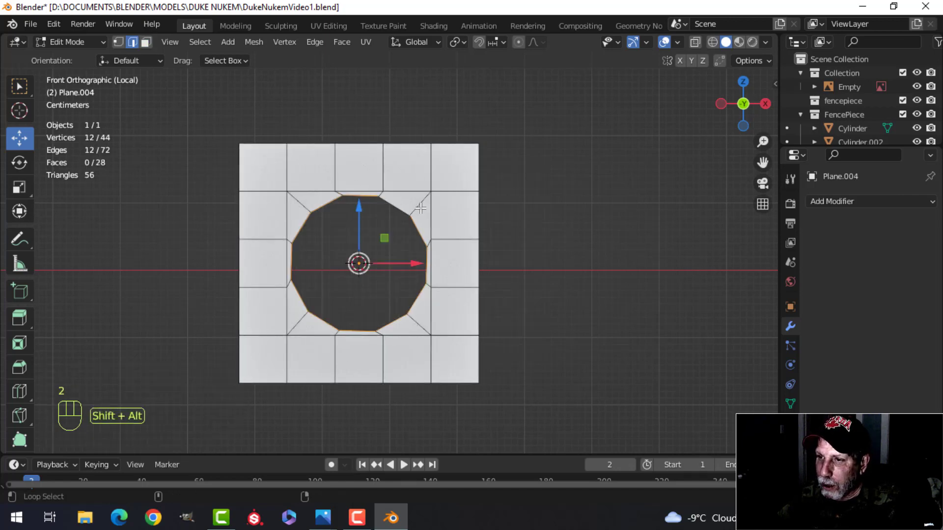
scroll(555, 225, "up", 2)
key("e")
right_click(555, 226)
key("s")
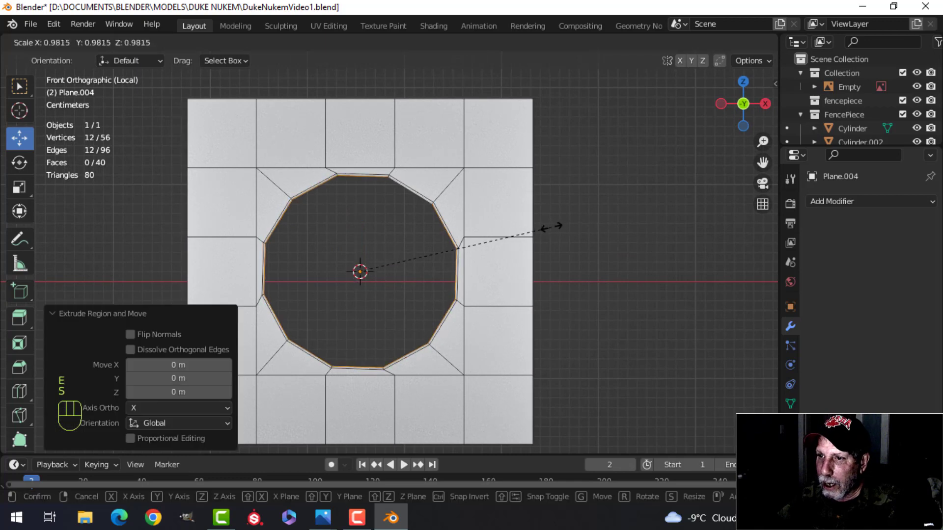
left_click(547, 229)
Step: Return to Object Mode and examine the plate and its round hole from an angle
key("Tab")
scroll(393, 253, "down", 3)
key("alt+a")
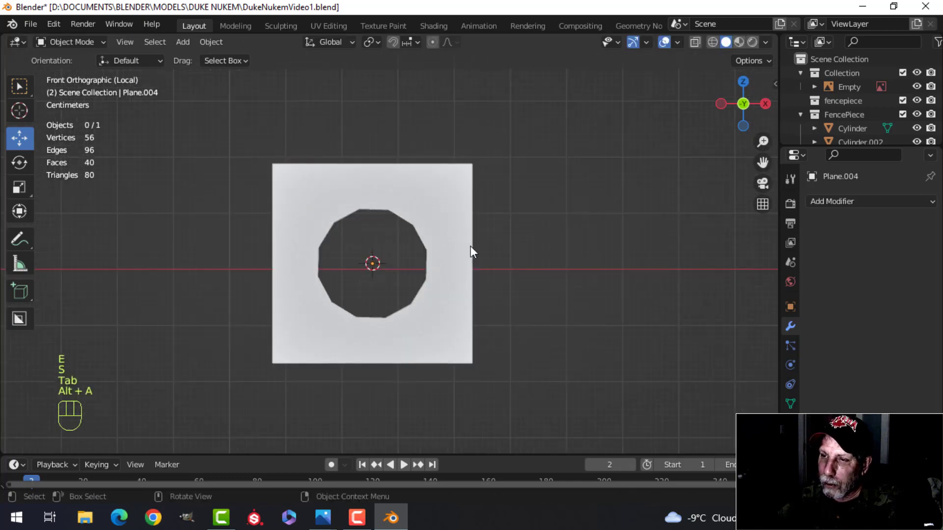
middle_click_drag(472, 252, 431, 284)
scroll(423, 275, "down", 3)
scroll(431, 302, "up", 7)
scroll(433, 289, "down", 4)
scroll(433, 286, "up", 2)
scroll(432, 284, "up", 2)
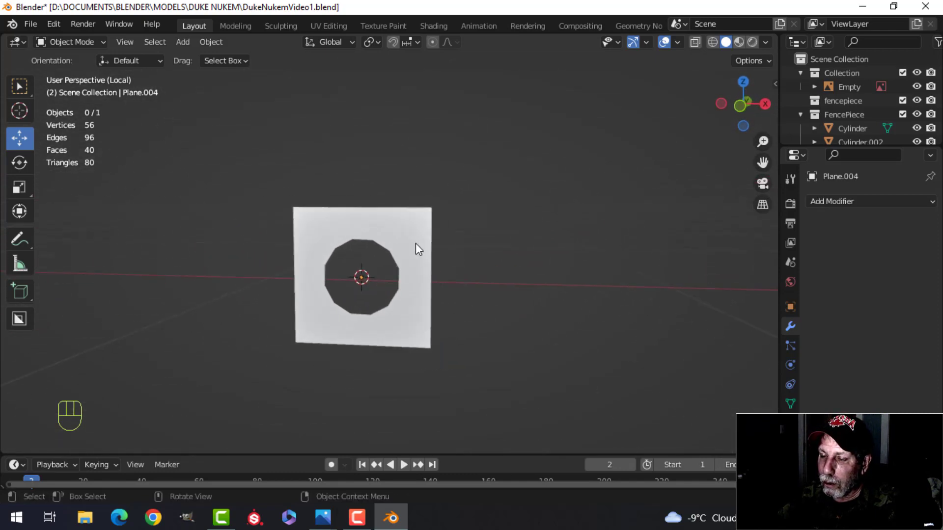
Step: Reopen the plate in Edit Mode from the front, select its whole mesh and change the snapping element
left_click(415, 244)
key("KP_1")
key("Tab")
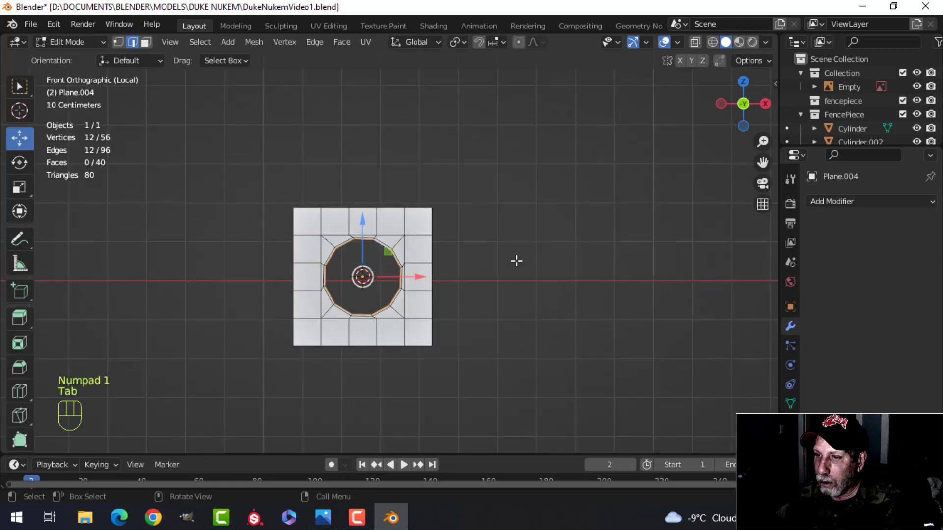
scroll(511, 270, "up", 2)
scroll(518, 297, "down", 2)
key("a")
middle_click_drag(489, 221, 466, 211, "shift")
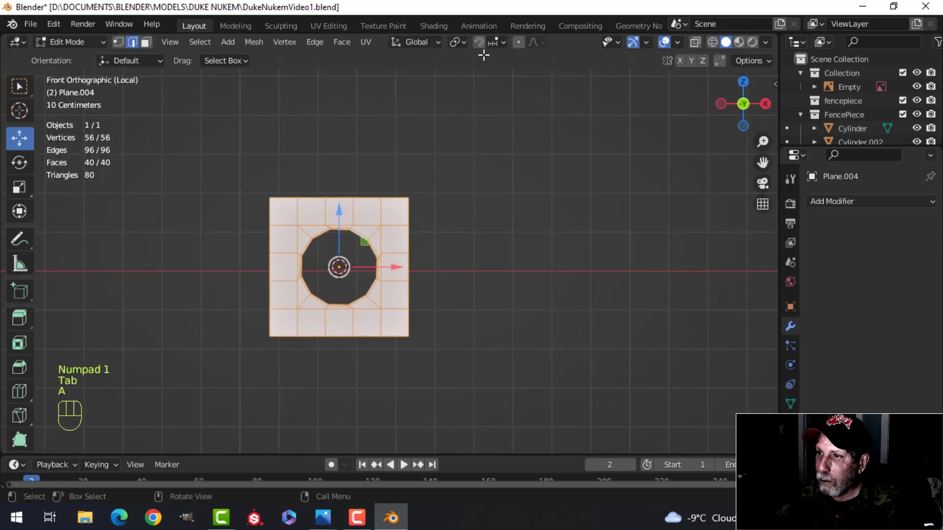
left_click(492, 42)
left_click(458, 110)
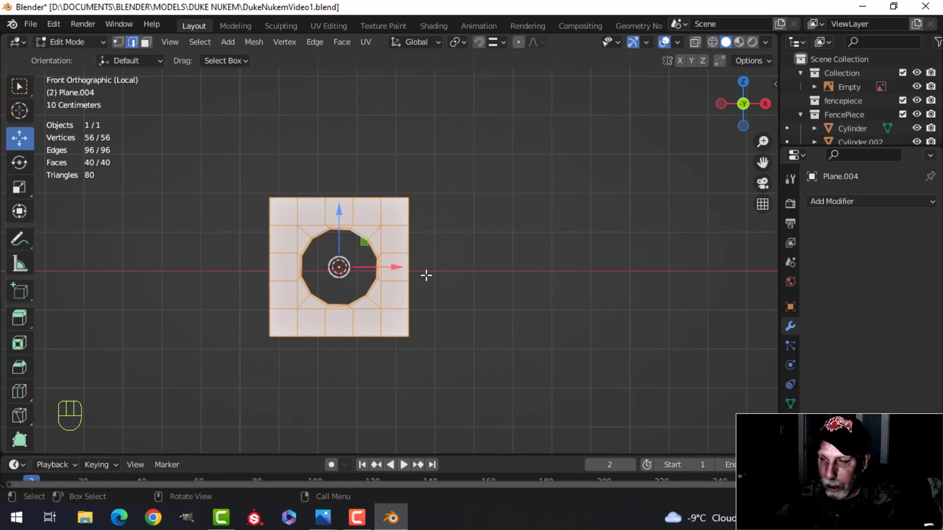
Step: Duplicate the holed tile and move the copy along X flush against the original's +X side
key("shift+d")
right_click(426, 274)
left_click_drag(394, 267, 421, 256)
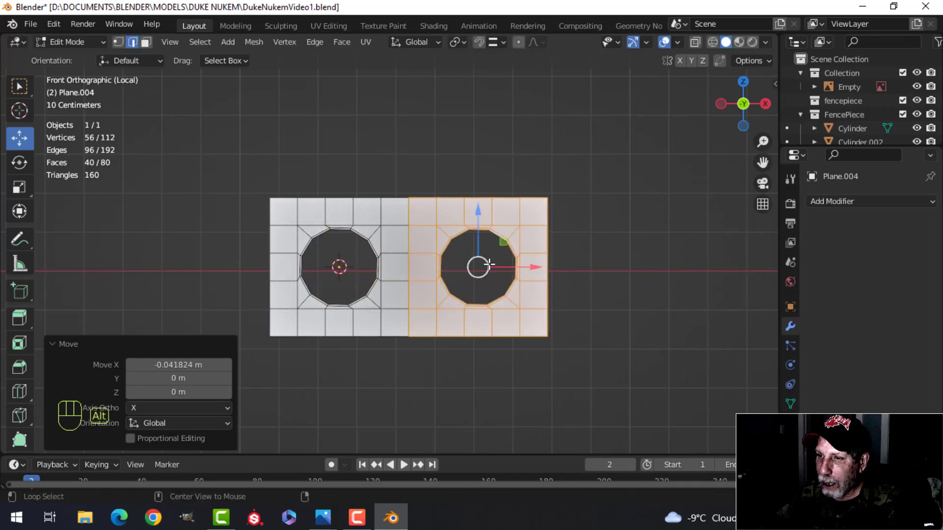
Step: Delete the ring of geometry around the copied tile's round hole, leaving a square opening
key("alt+a")
scroll(515, 257, "up", 2)
middle_click_drag(547, 252, 480, 257, "shift")
scroll(481, 257, "up", 2)
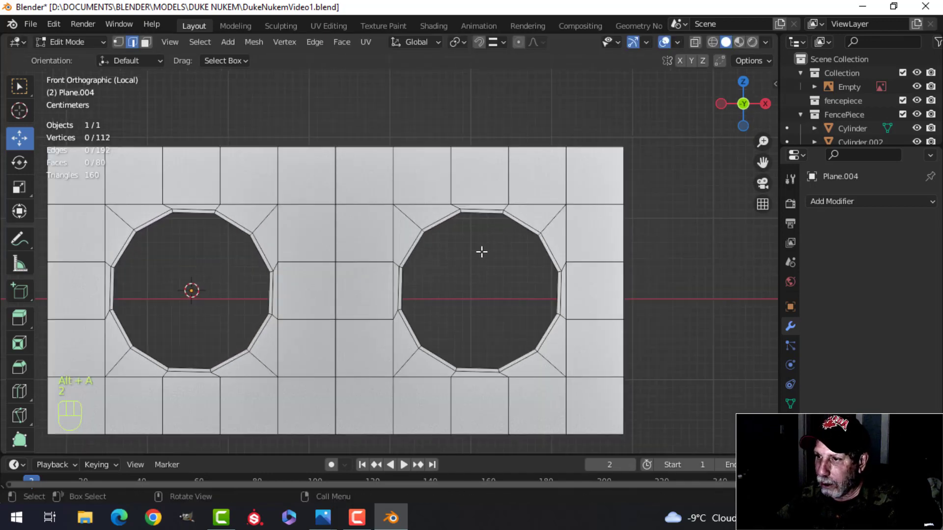
left_click(487, 211, "alt+shift")
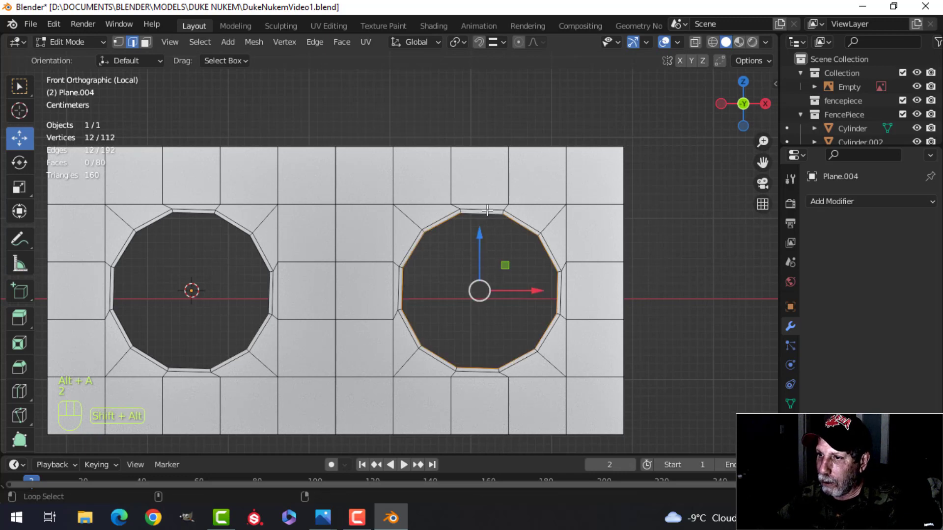
key("x")
left_click(592, 215)
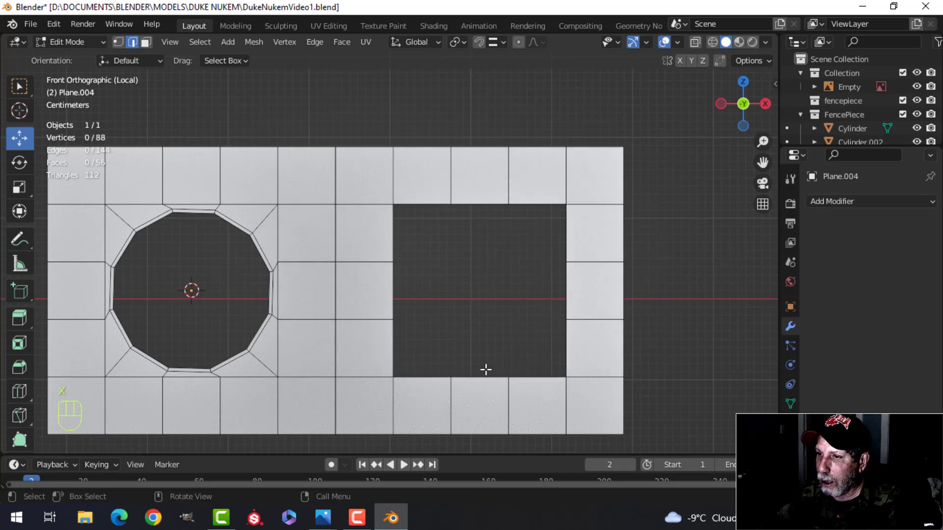
Step: Select the square opening's edge loop and close it with Grid Fill
left_click(472, 209, "alt")
left_click(342, 41)
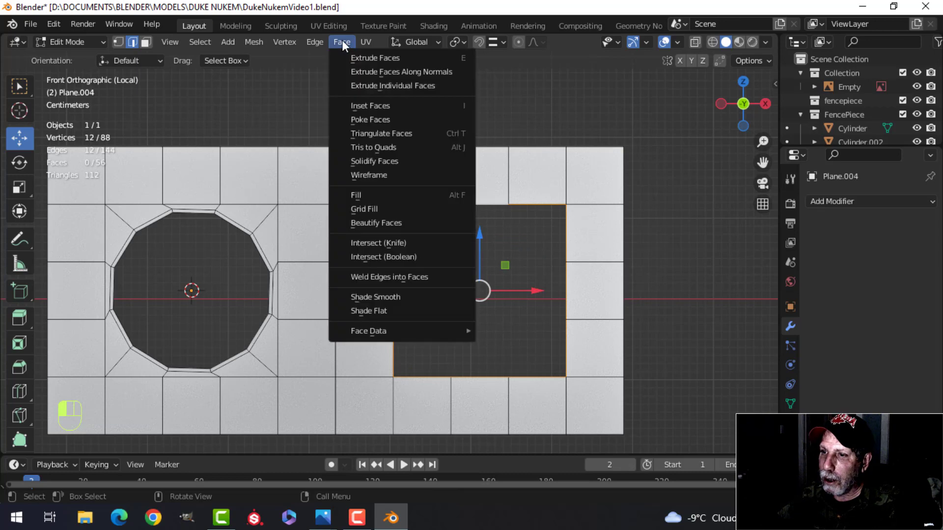
left_click(384, 210)
scroll(504, 276, "down", 1)
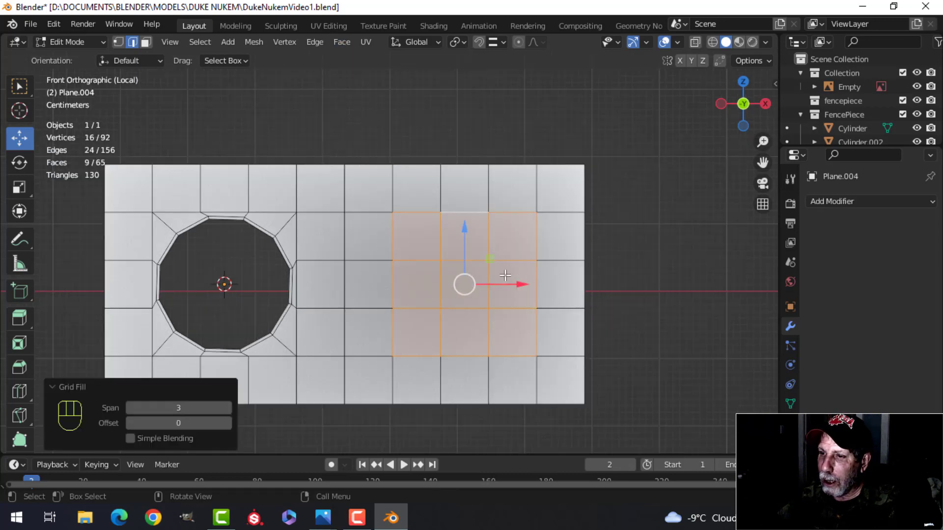
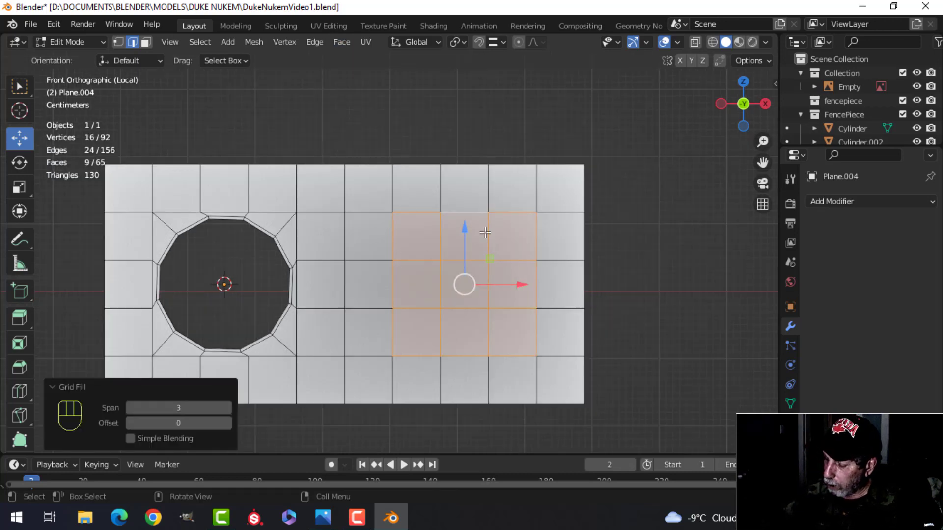
Step: Select the entire filled tile, duplicate it and move the copy along X flush against the holed tile's -X side
key("ctrl+KP_Add")
scroll(576, 252, "down", 3)
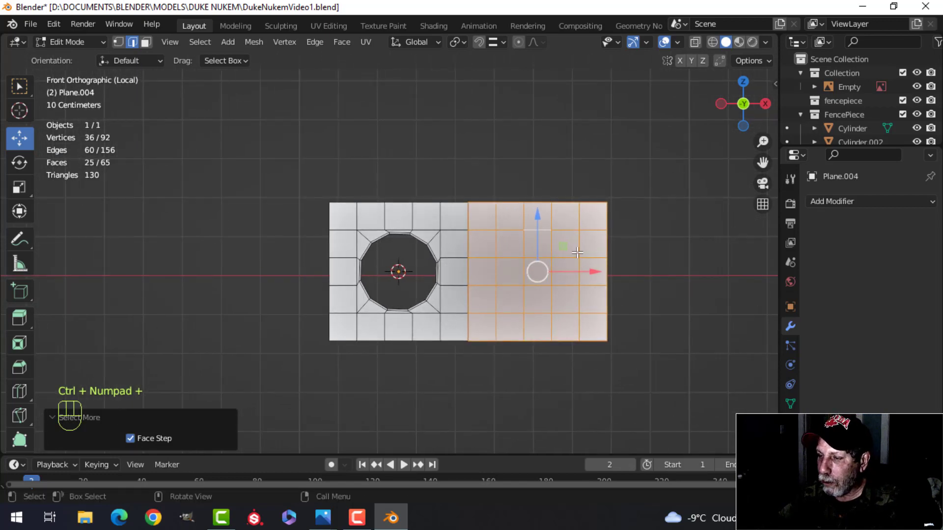
key("shift+d")
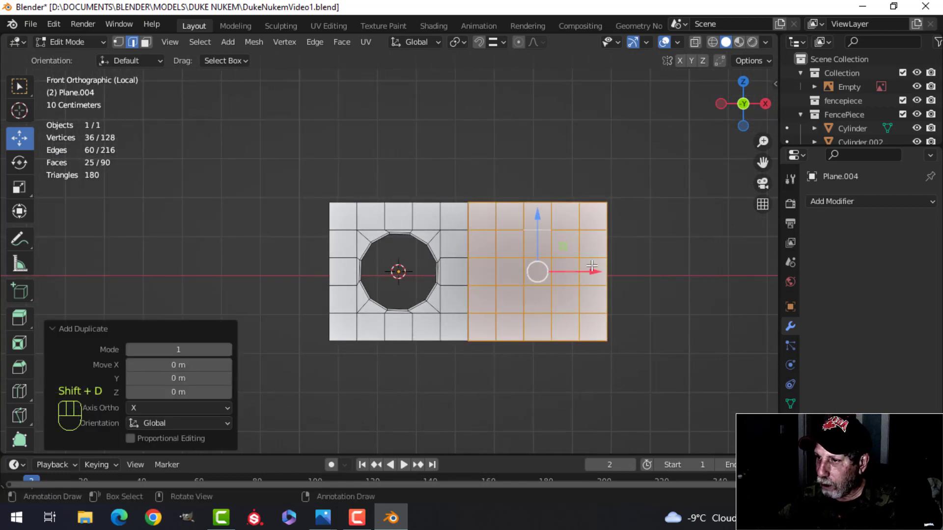
key("x")
left_click(271, 272)
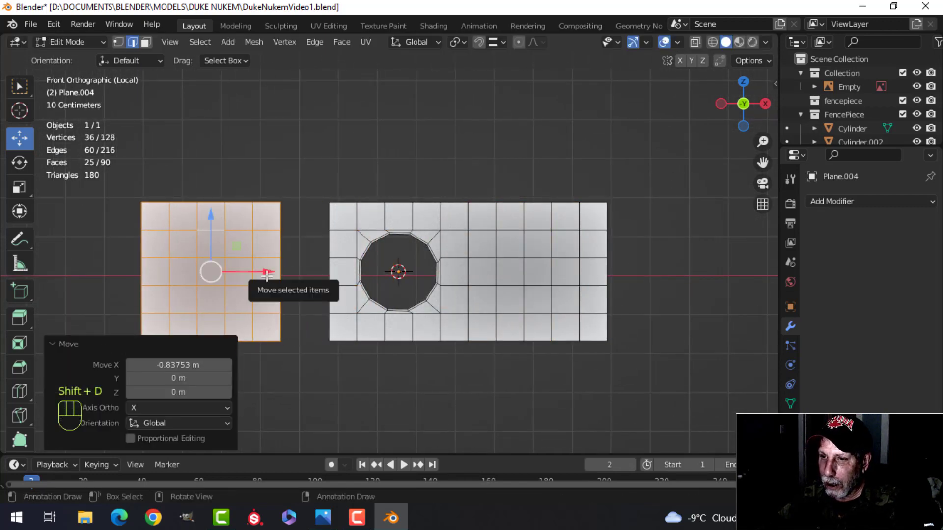
left_click_drag(269, 271, 344, 244)
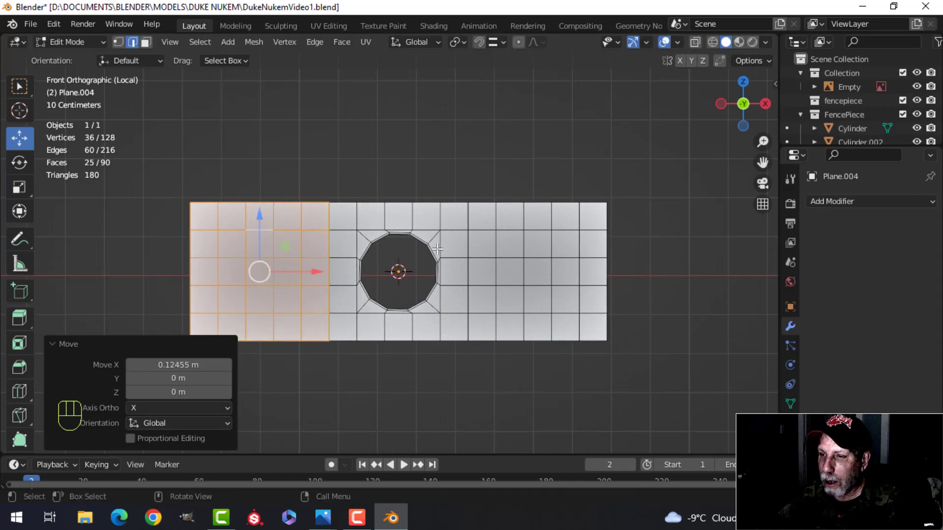
Step: Duplicate the whole three-tile strip and snap the copy along X flush against the strip's +X end
key("alt+a")
key("a")
scroll(555, 268, "down", 4)
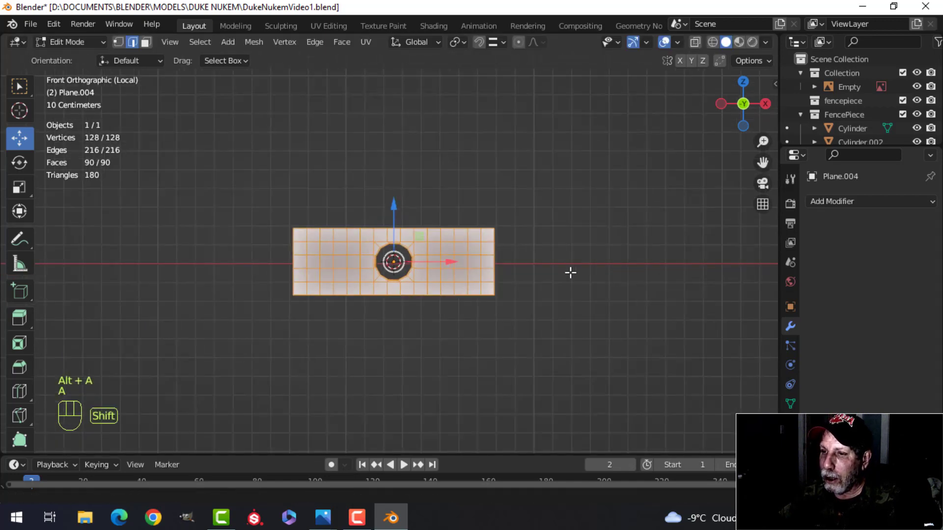
middle_click_drag(568, 272, 475, 270, "shift")
key("shift+d")
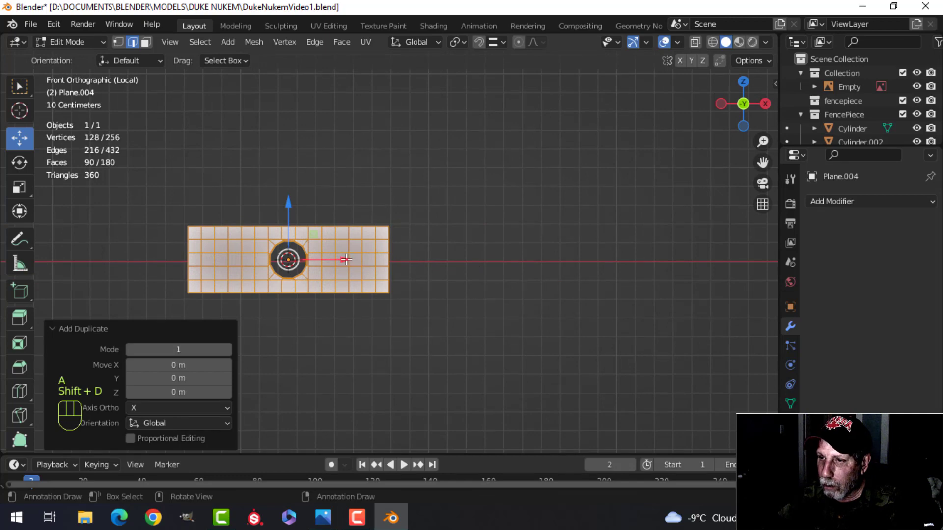
left_click(557, 260)
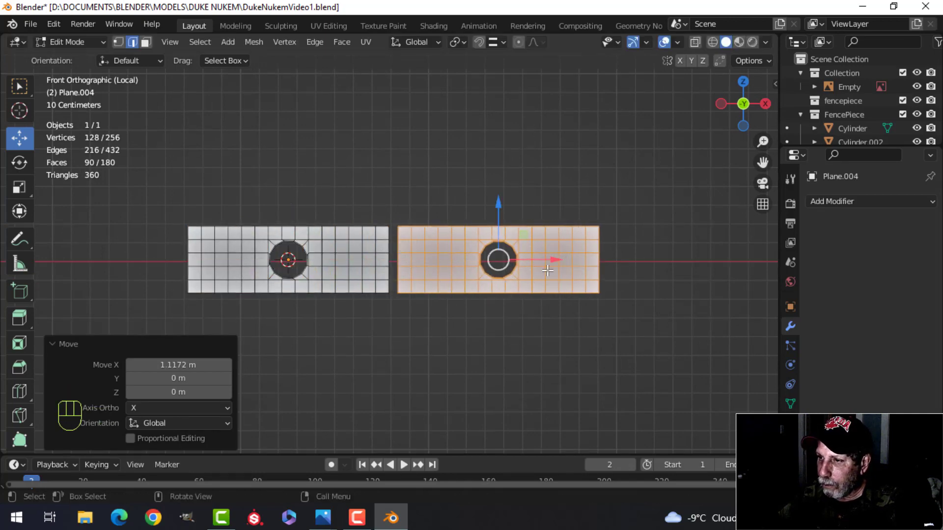
left_click_drag(561, 262, 390, 241, "ctrl")
Step: Merge all of the strip's vertices by distance and return to Object Mode
scroll(390, 240, "up", 3)
key("a")
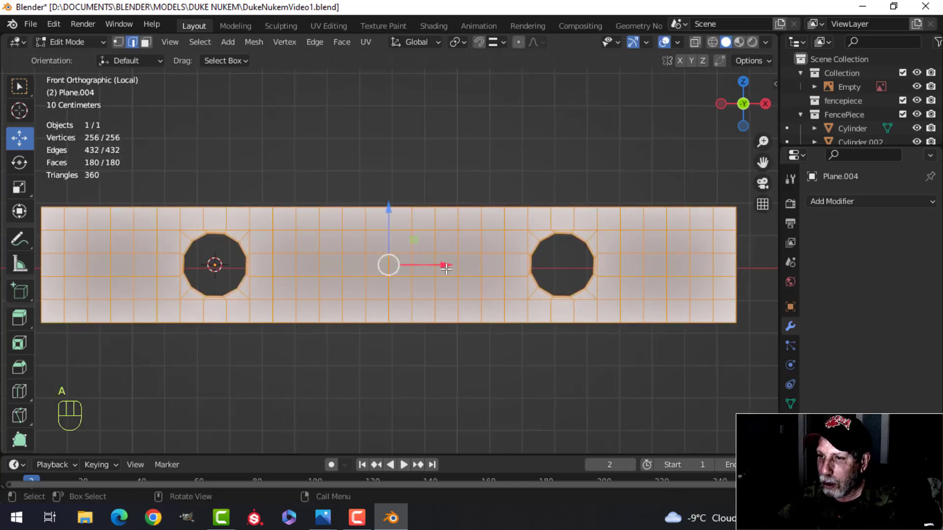
scroll(447, 272, "down", 3)
key("m")
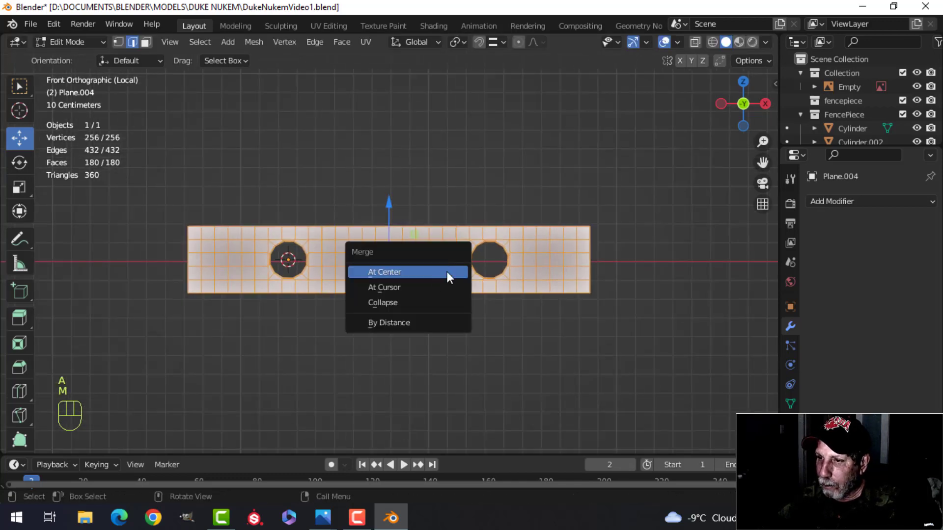
left_click(415, 322)
scroll(496, 352, "down", 1)
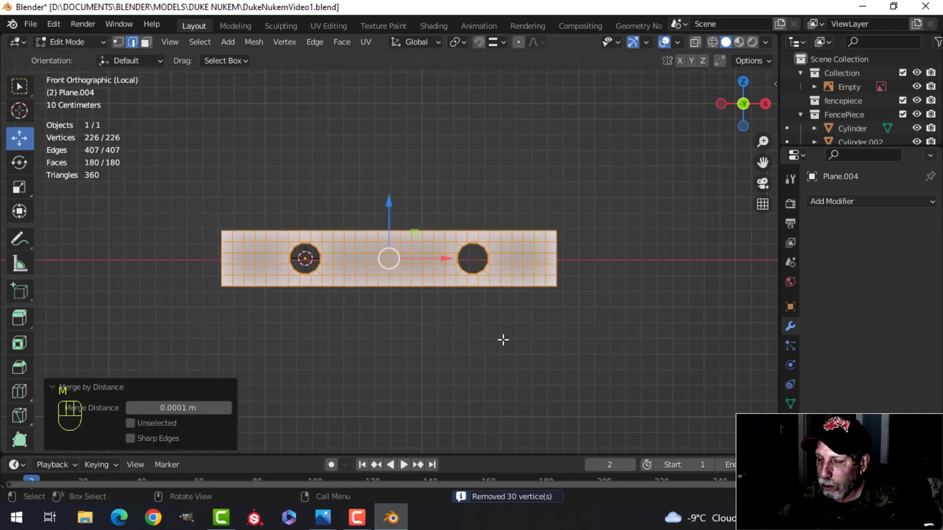
key("Tab")
scroll(506, 338, "up", 2)
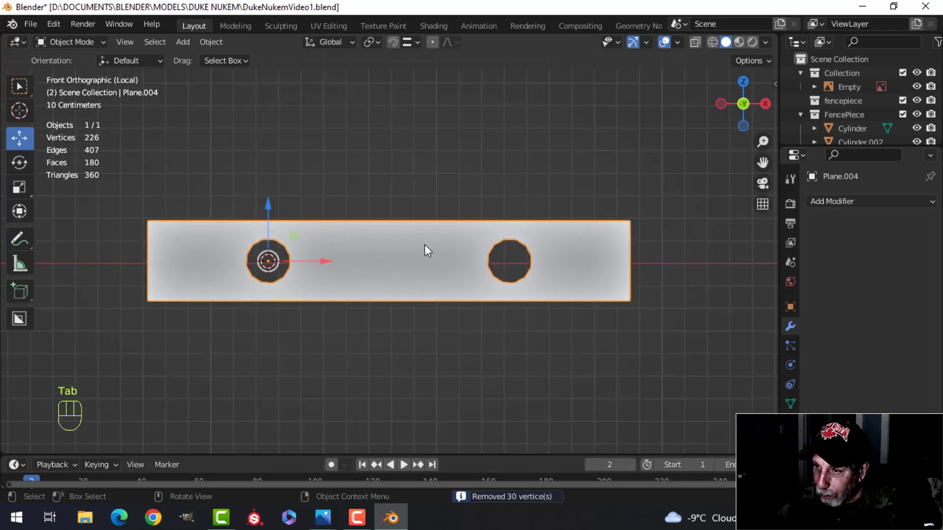
Step: Add a Simple Deform modifier to the holed strip, set to Bend on the Z axis with a 360° angle
middle_click_drag(453, 277, 379, 289)
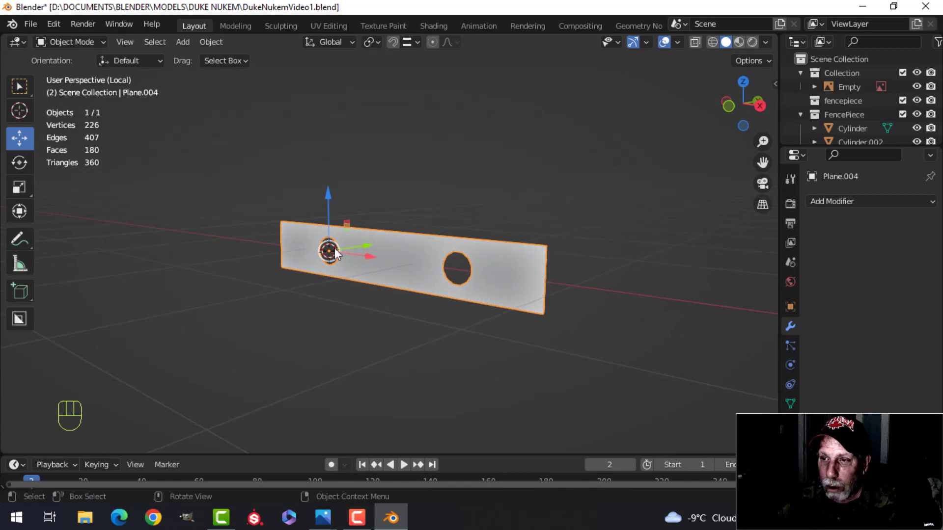
scroll(320, 259, "up", 1)
scroll(467, 278, "down", 2)
middle_click_drag(516, 284, 479, 285, "shift")
middle_click_drag(479, 285, 512, 287)
scroll(492, 288, "up", 2)
middle_click_drag(512, 287, 497, 289)
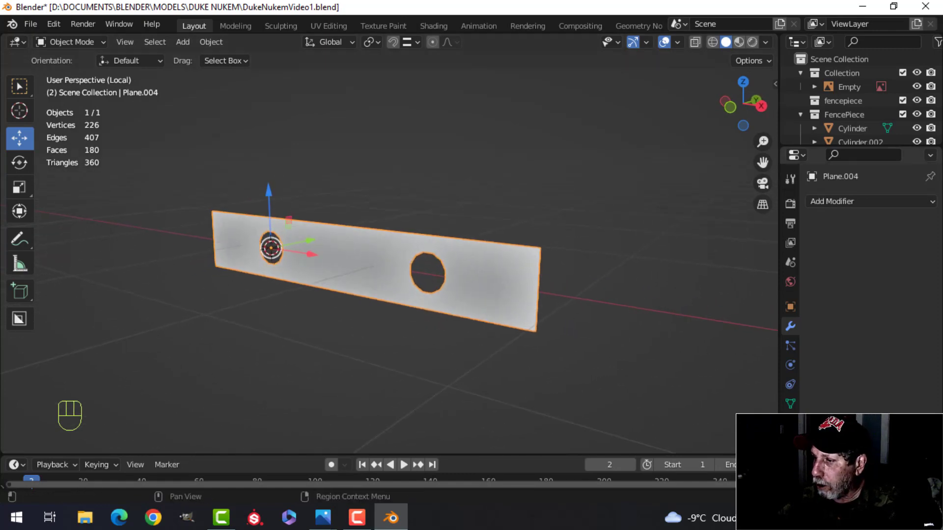
left_click(847, 201)
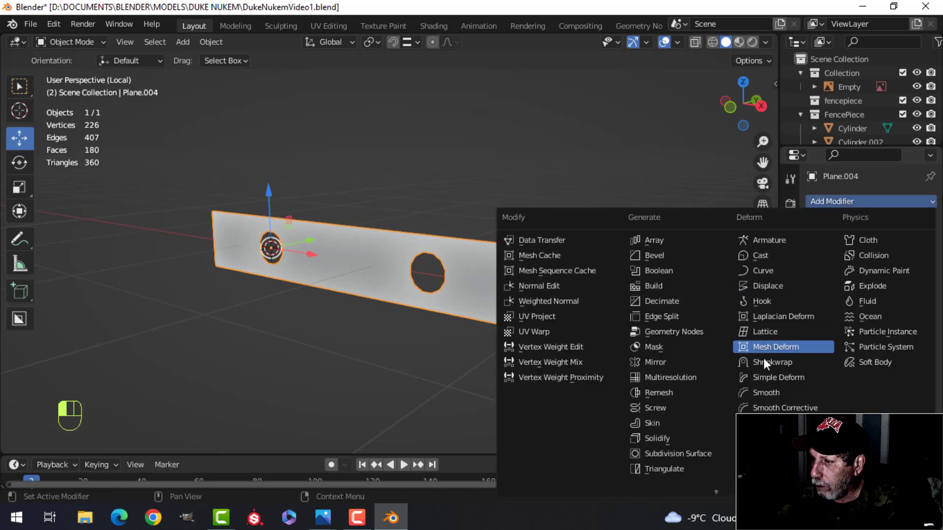
left_click(805, 378)
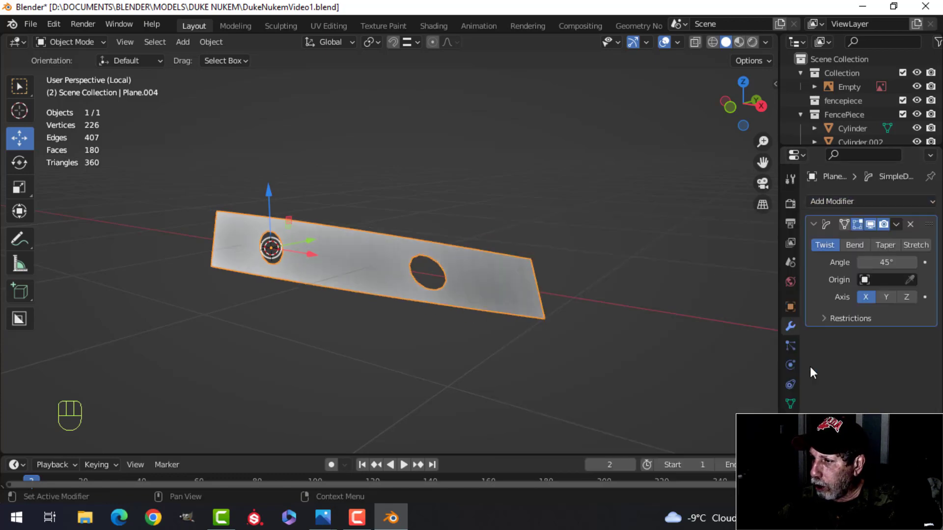
left_click(857, 247)
left_click(905, 297)
left_click(860, 262)
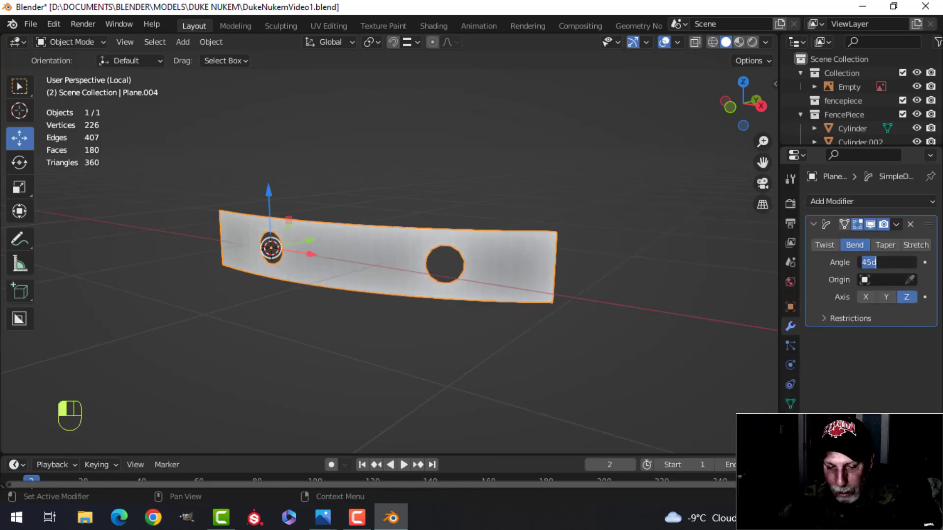
key("Return")
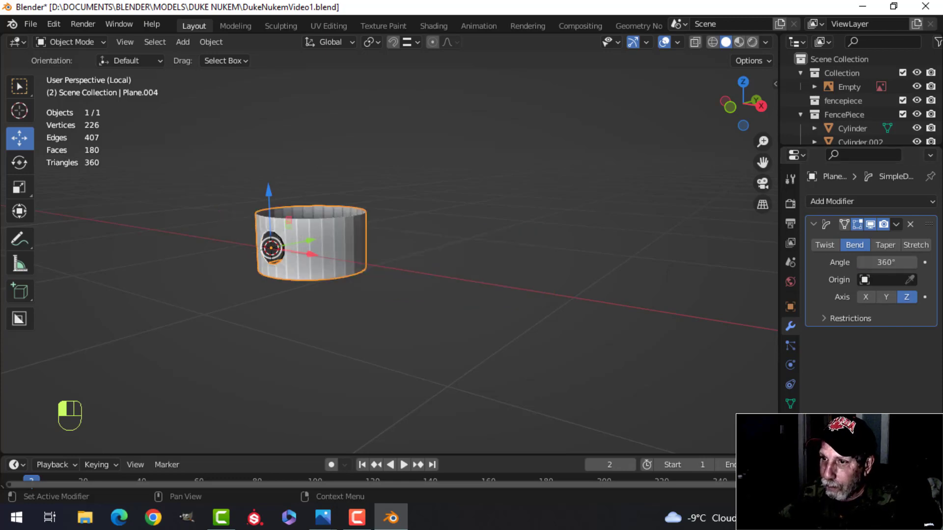
Step: Shade the bent ring smooth and apply its Simple Deform modifier
middle_click_drag(506, 301, 860, 286)
right_click(343, 261)
left_click(326, 248)
left_click(896, 225)
left_click(888, 238)
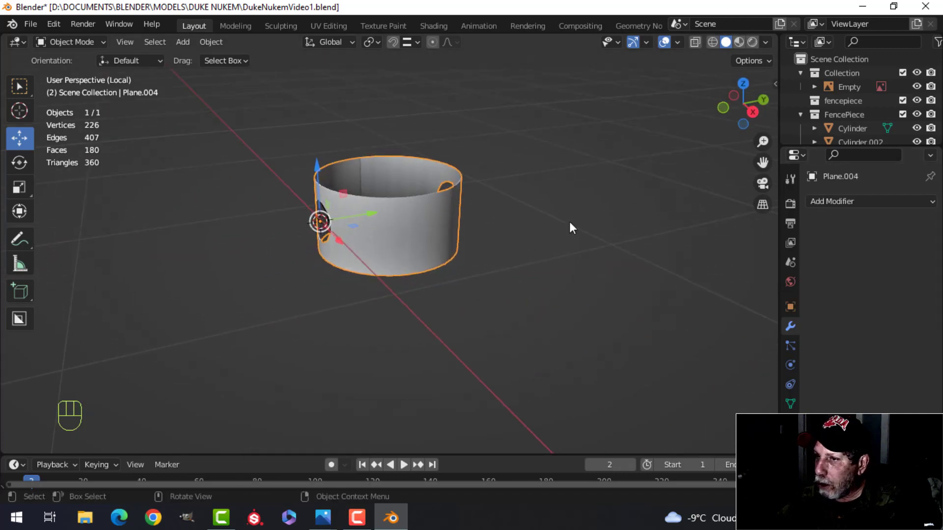
Step: Merge all of the ring's vertices by distance to weld its seam, and return to Object Mode
key("Tab")
key("m")
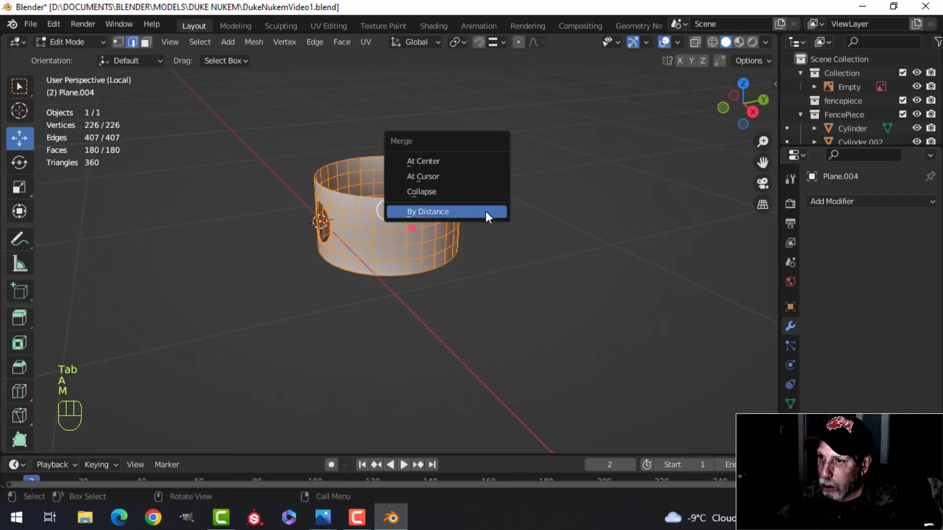
left_click(485, 211)
key("alt+a")
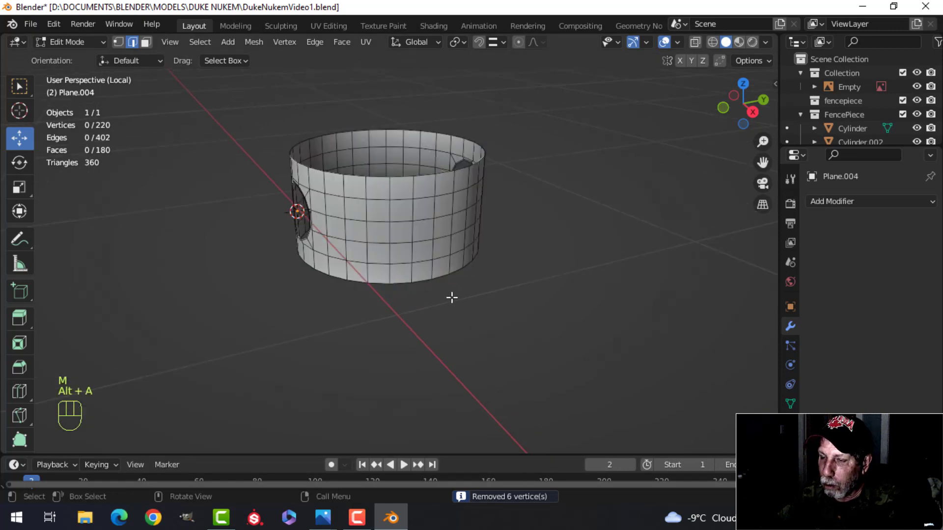
key("Tab")
key("alt+a")
Step: Select the ring's top edge loop, raise it slightly along Z and fill it with a face to cap the cylinder
middle_click_drag(378, 309, 473, 285)
middle_click_drag(336, 283, 521, 257, "shift")
middle_click_drag(521, 257, 507, 301)
scroll(471, 275, "up", 2)
key("Tab")
key("alt+a")
key("2")
left_click(428, 230, "alt+shift")
scroll(452, 256, "down", 2)
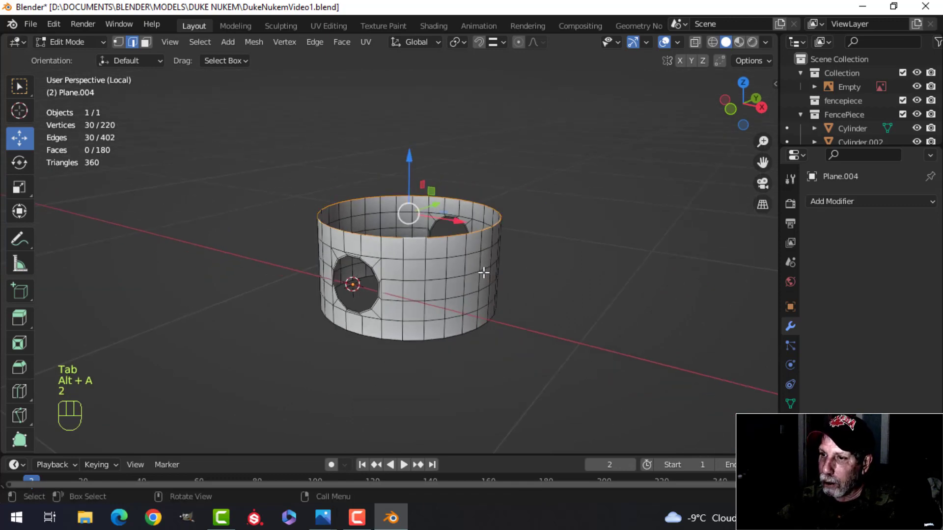
mouse_move(474, 273)
middle_mouse_down()
mouse_move(461, 258)
mouse_move(459, 278)
middle_mouse_up()
middle_click_drag(456, 279, 451, 276)
left_click_drag(406, 196, 408, 176)
key("f")
middle_click_drag(495, 217, 518, 242)
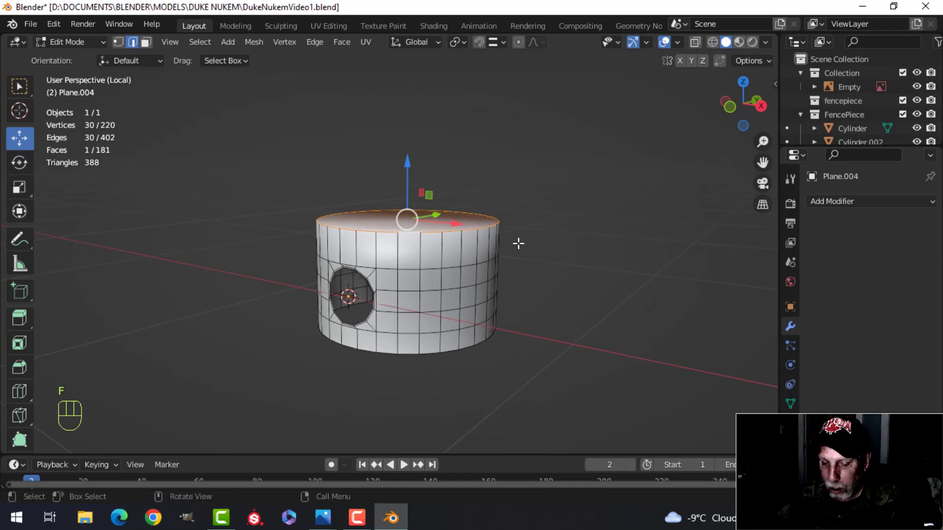
Step: Bevel the capped top edge loop about 0.078 m with four segments to round it off
key("ctrl+b")
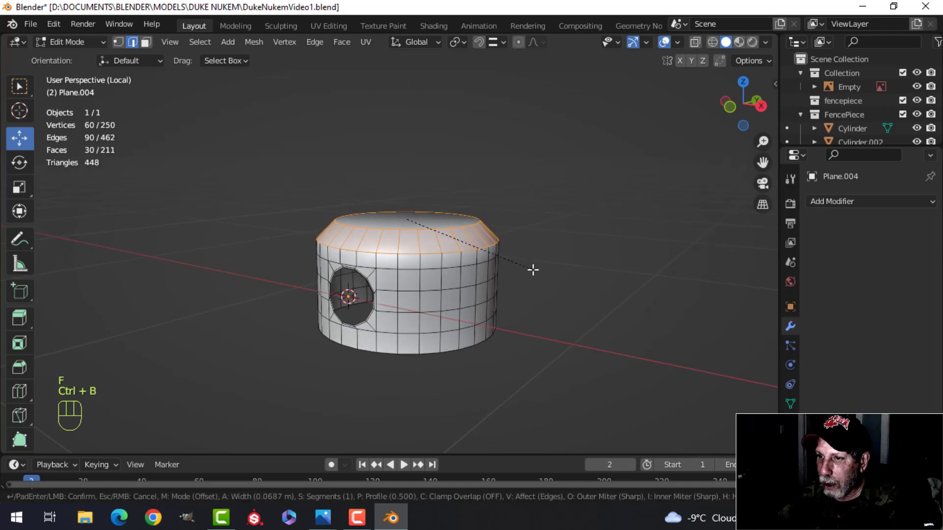
scroll(533, 272, "up", 1)
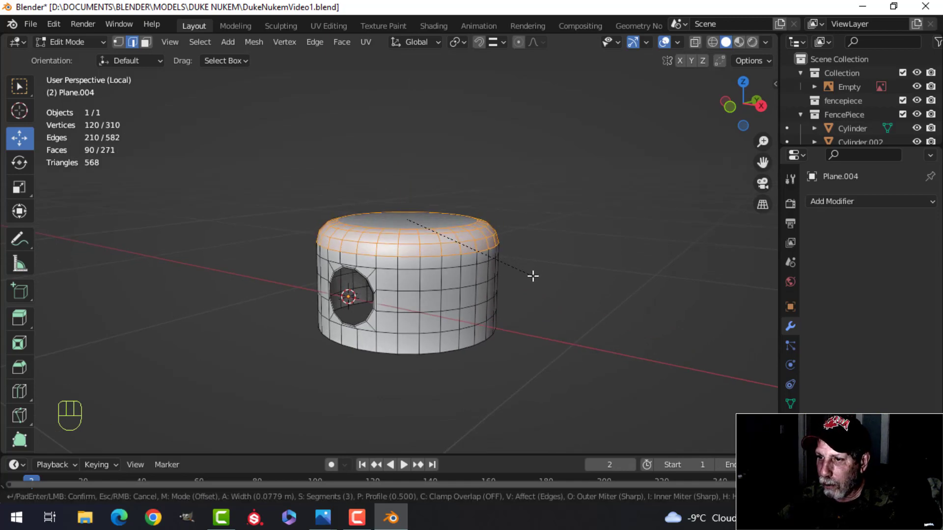
left_click(532, 276)
key("Tab")
key("alt+a")
mouse_move(508, 307)
middle_mouse_down()
mouse_move(440, 303)
mouse_move(483, 202)
mouse_move(448, 286)
mouse_move(492, 310)
middle_mouse_up()
left_click(448, 287)
Step: Extrude the cylinder's open bottom edge loop in place and scale it inward to 0.844
key("KP_1")
key("Tab")
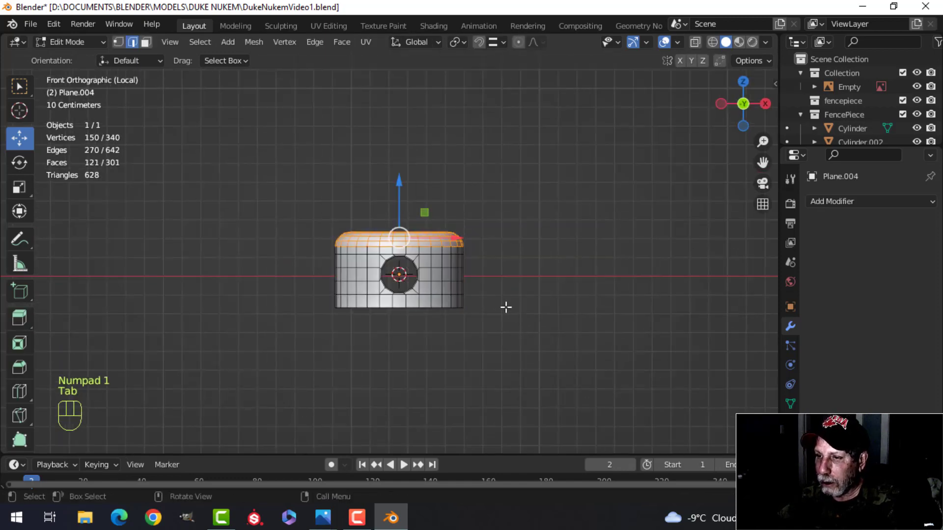
key("alt+a")
left_click(433, 321, "alt+shift")
middle_click_drag(434, 320, 543, 306)
key("e")
right_click(543, 306)
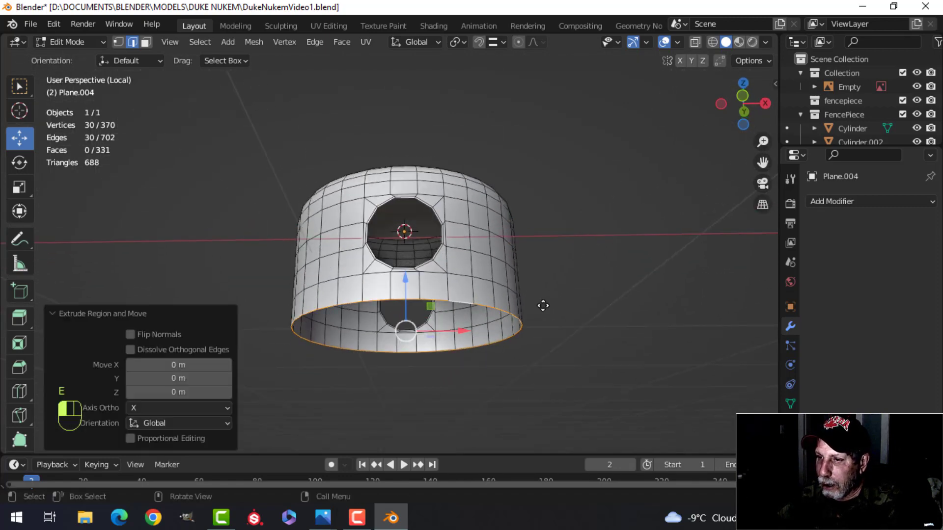
key("s")
left_click(523, 310)
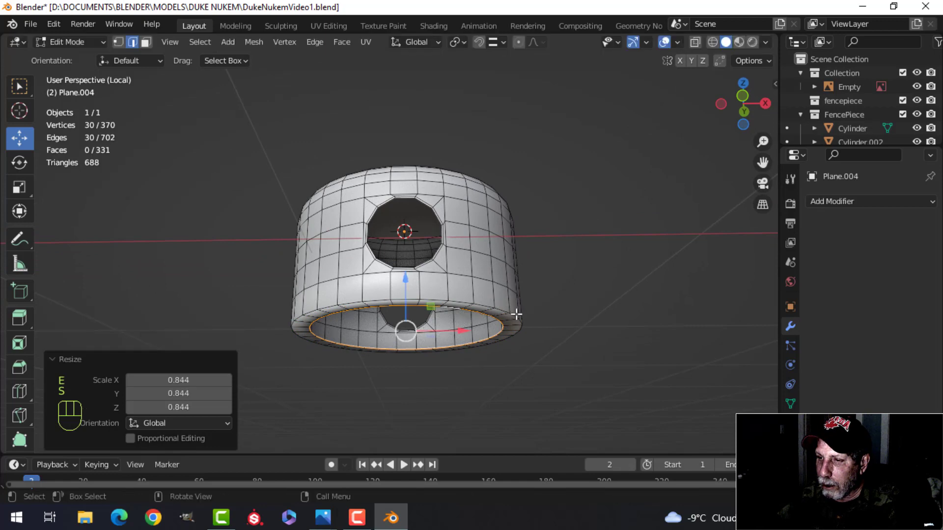
Step: Bevel the outer bottom edge loop about 0.011 m with two segments
scroll(516, 315, "up", 2)
middle_click_drag(516, 315, 505, 303)
key("alt+a")
left_click(496, 304, "alt+shift")
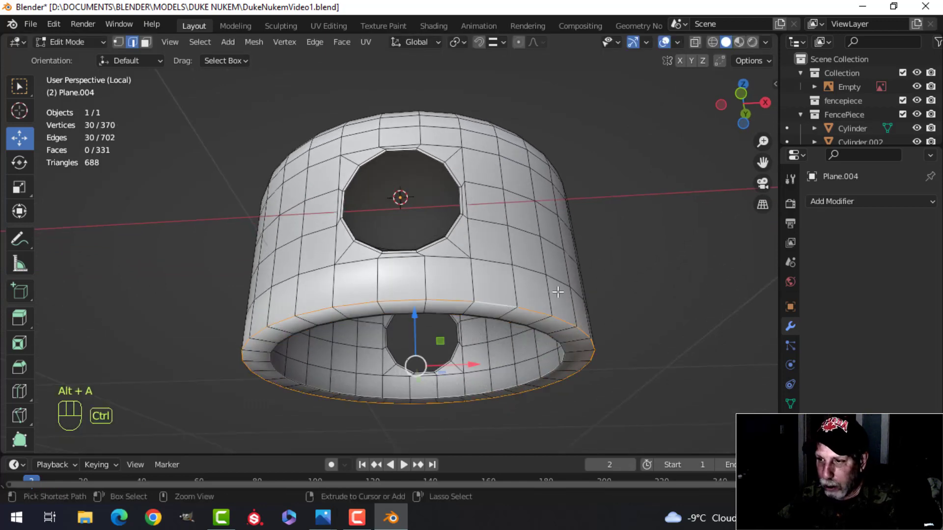
key("ctrl+b")
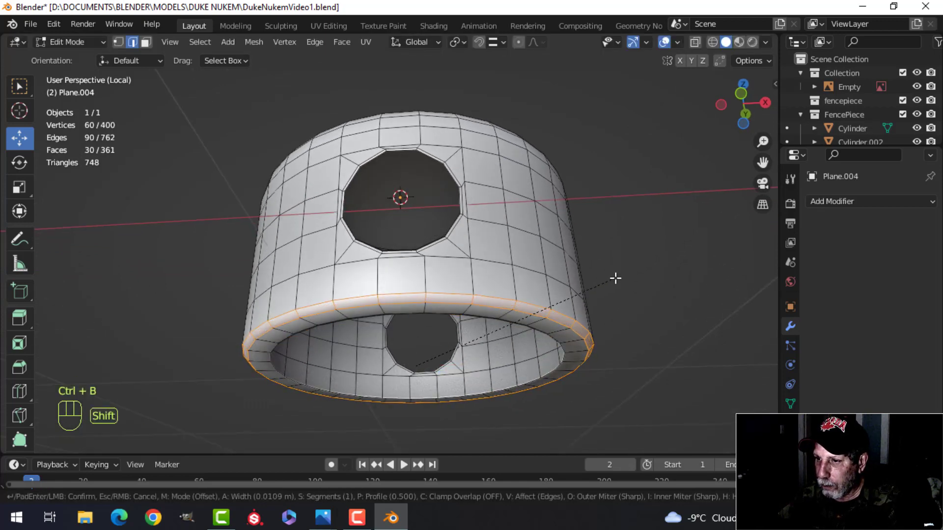
left_click(615, 277)
key("alt+a")
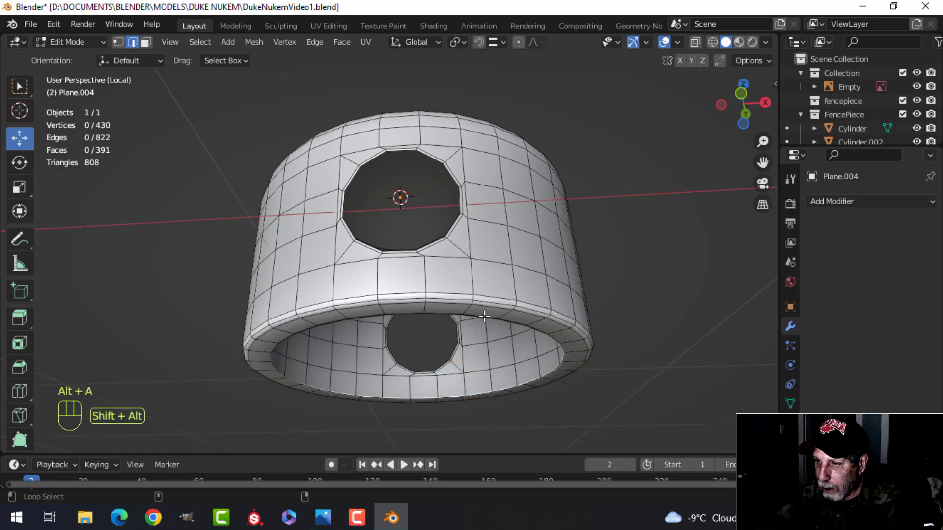
Step: Select the inner bottom edge loop and extrude it slightly downward to form a short recessed neck
left_click(485, 316, "alt+shift")
scroll(522, 307, "down", 2)
middle_click_drag(522, 307, 540, 298)
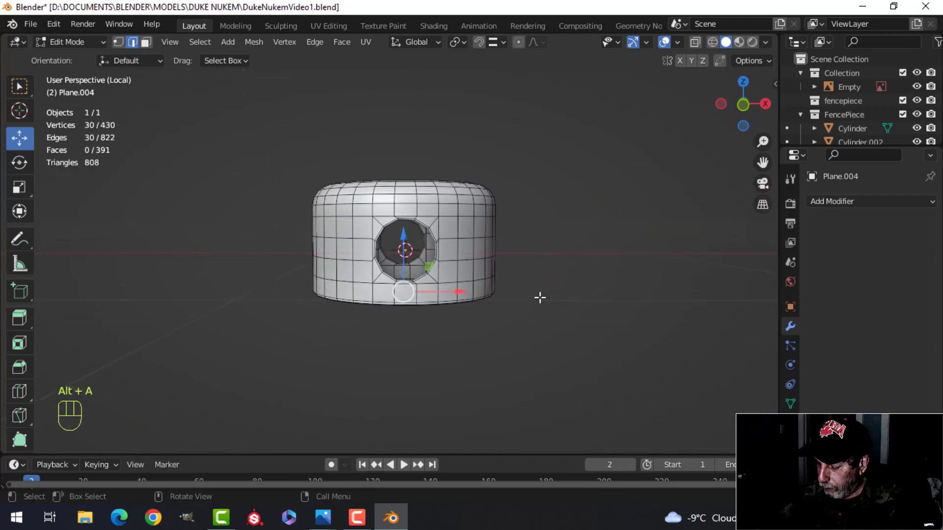
key("KP_1")
key("e")
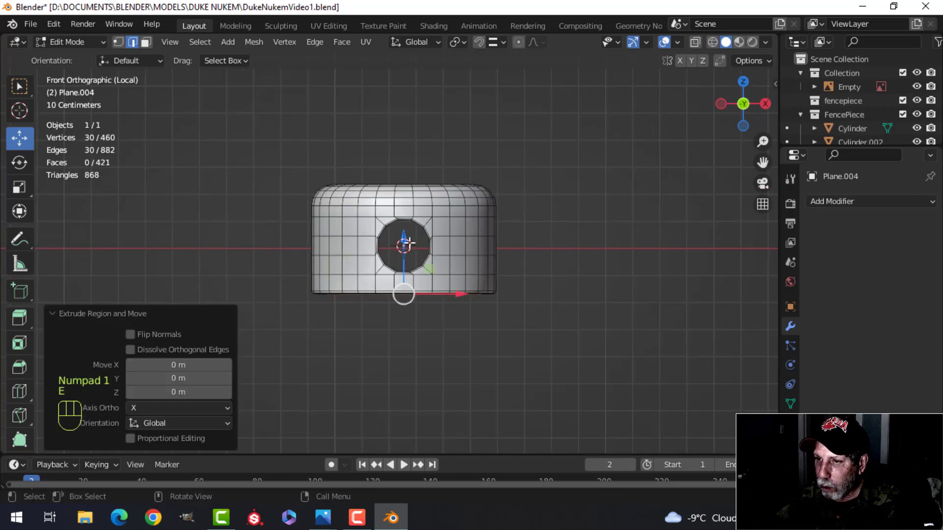
left_click_drag(408, 241, 408, 255)
middle_click_drag(504, 339, 523, 313, "shift")
Step: Extrude the neck's bottom loop down about 0.087 m and scale it out to 2.214 to form a flared shoulder
key("e")
right_click(513, 304)
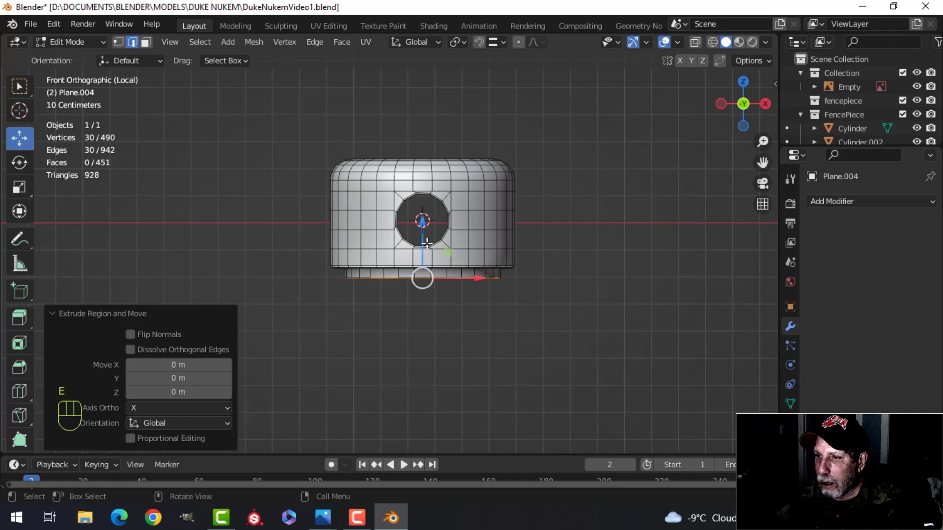
left_click_drag(422, 229, 420, 255)
key("s")
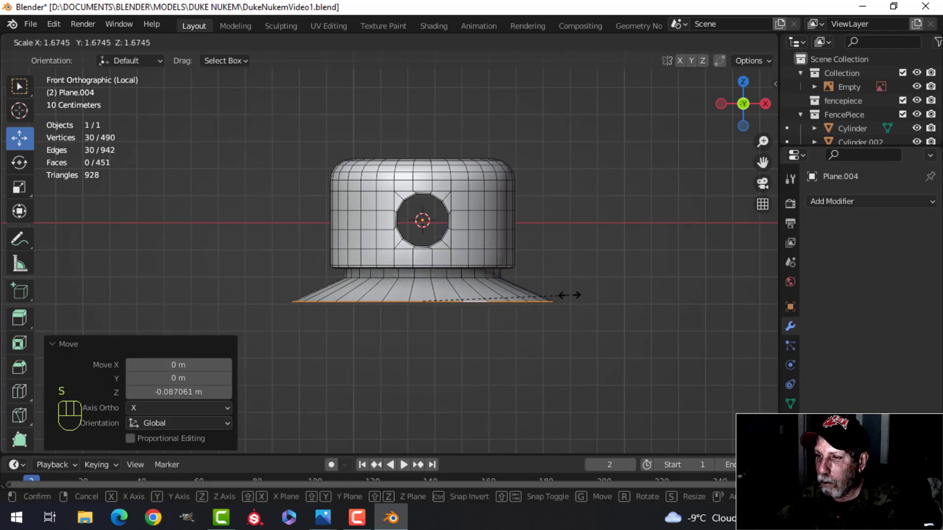
left_click(616, 312)
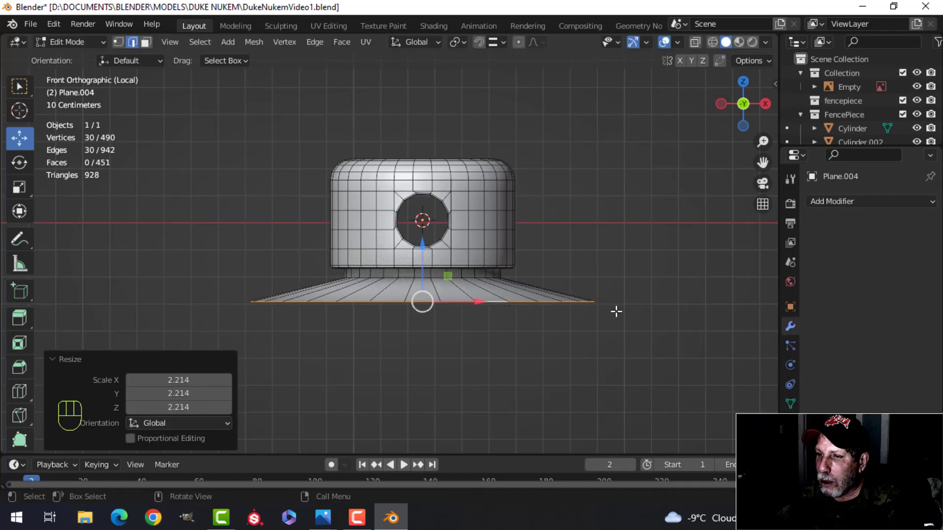
Step: Extrude the shoulder's outer edge loop straight down by about 1.52 m, then lower it further along Z to lengthen the cylindrical body
scroll(375, 248, "down", 1)
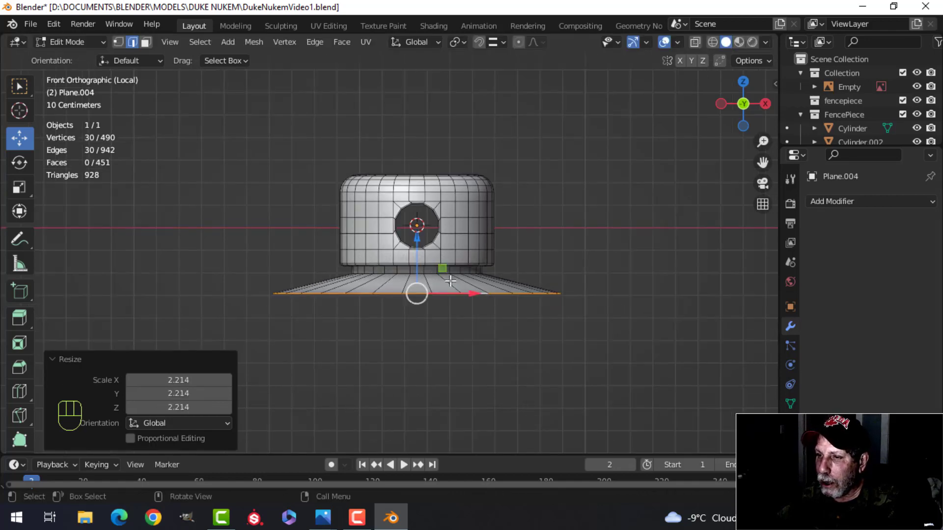
scroll(482, 330, "down", 3)
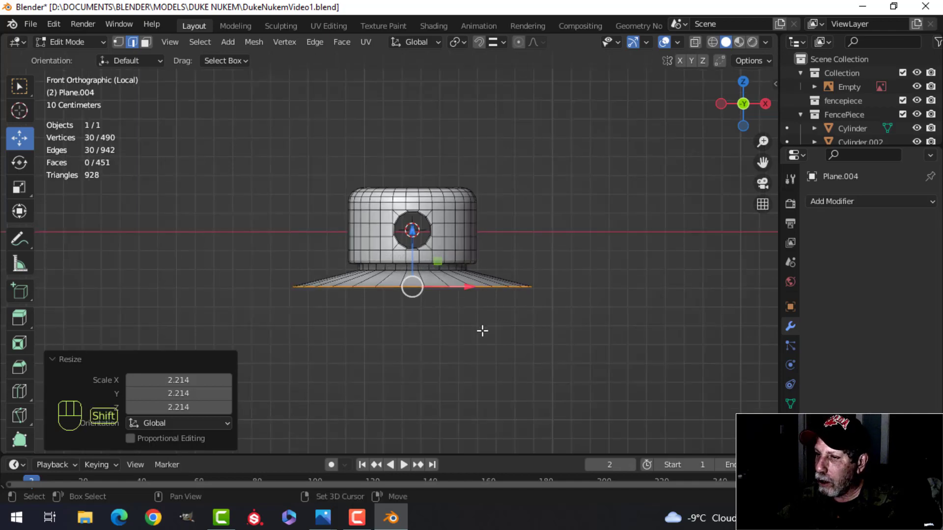
key("e")
right_click(469, 265)
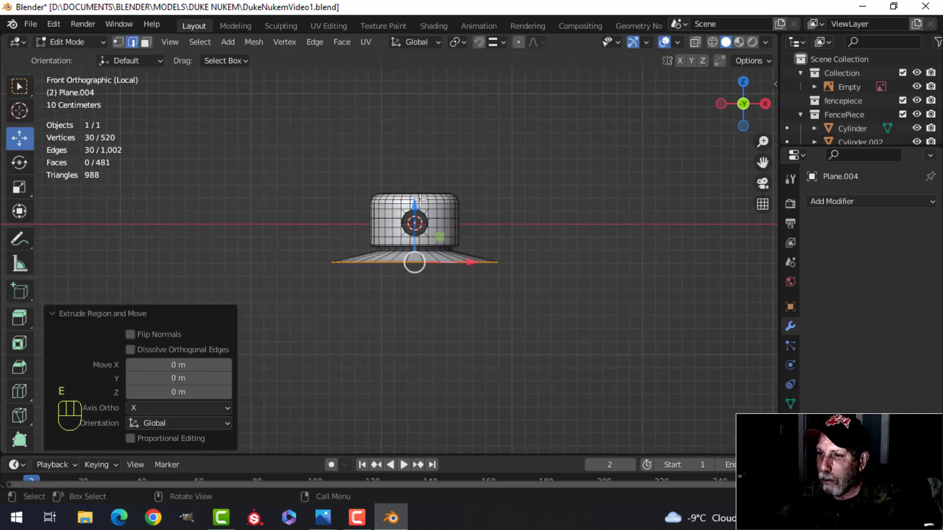
left_click_drag(417, 202, 401, 389)
left_click(417, 383)
scroll(458, 362, "down", 4)
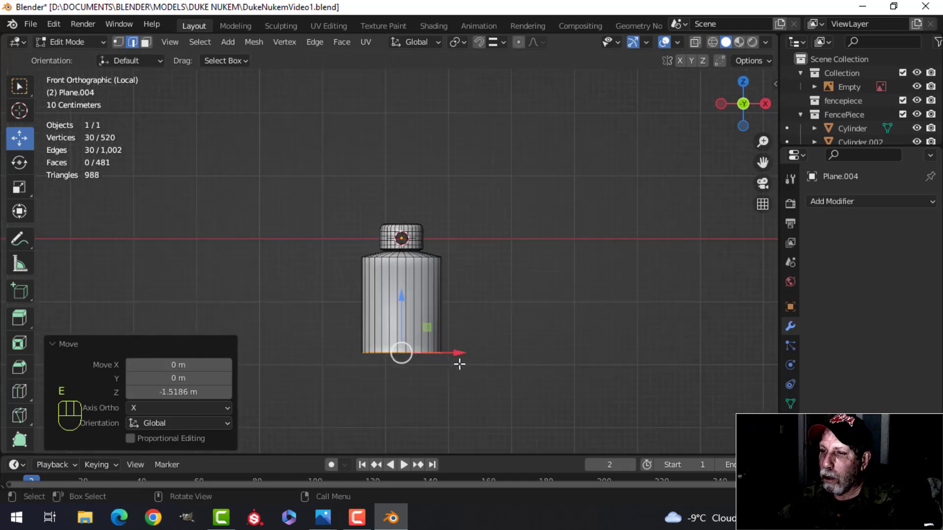
left_click_drag(401, 262, 402, 308)
Step: Extrude the body's bottom edge loop and scale it slightly inward to make a narrow ledge
middle_click_drag(402, 308, 475, 273)
scroll(496, 362, "up", 2)
middle_click_drag(512, 386, 495, 336, "shift")
key("e")
key("s")
left_click(533, 331)
Step: Extrude the ledge's inner edge loop down about 0.078 m to form a short lip
key("e")
right_click(473, 314)
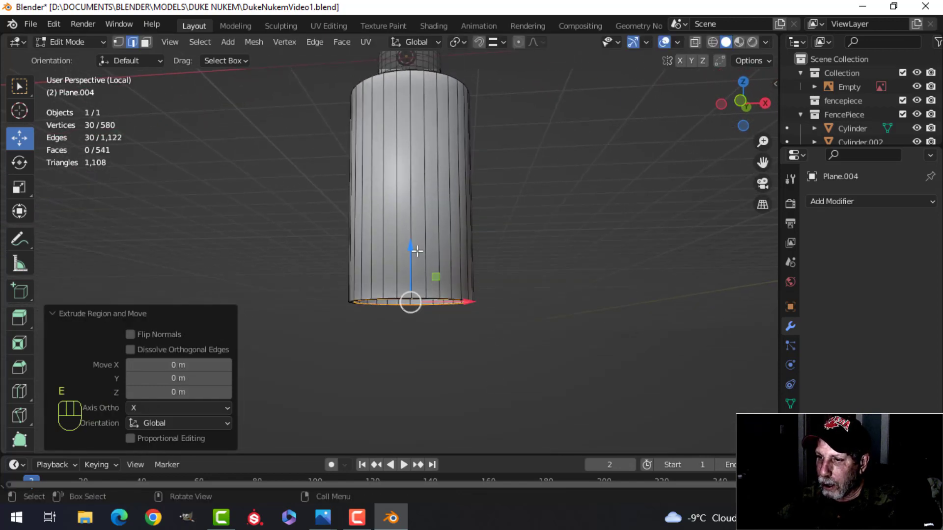
left_click_drag(417, 250, 420, 268)
scroll(491, 310, "up", 2)
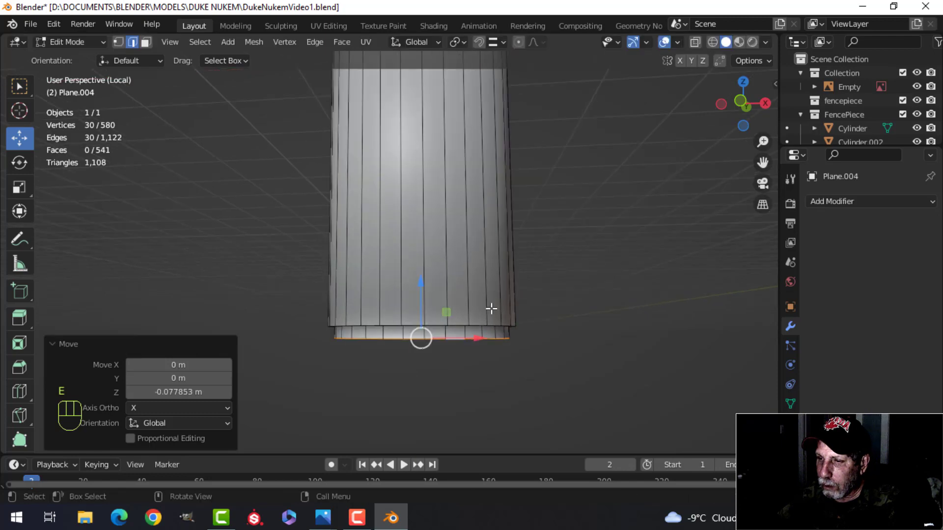
Step: Bevel the cylindrical body's bottom outer edge loop with two segments to round it slightly
middle_click_drag(490, 310, 460, 253)
key("alt+a")
left_click(460, 253, "alt")
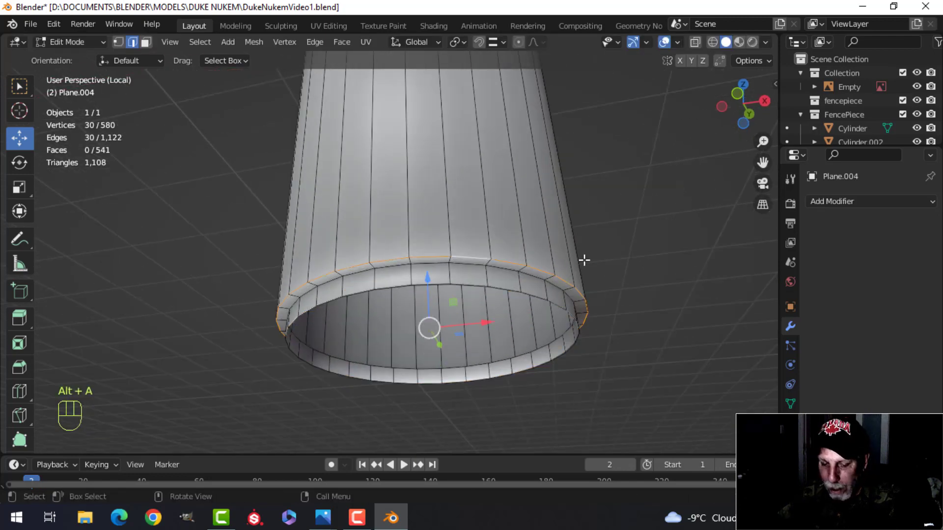
key("ctrl+b")
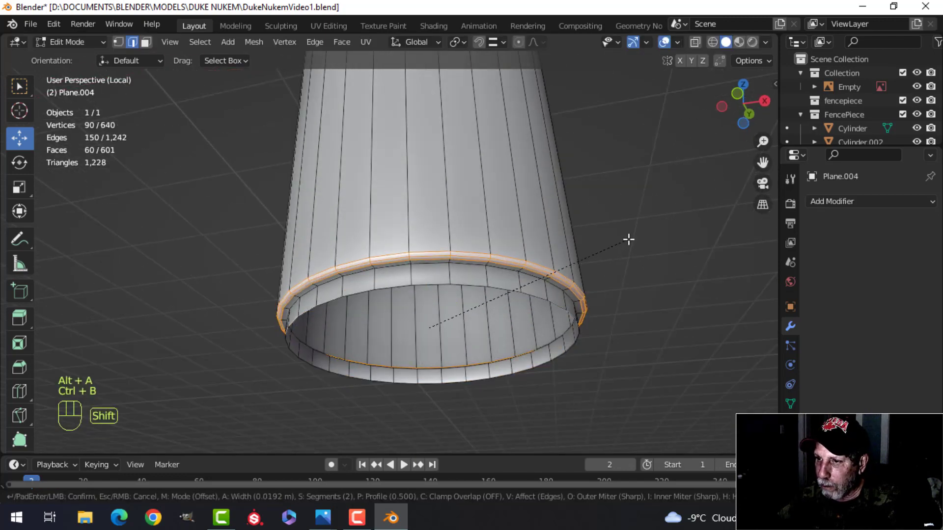
left_click(526, 193)
Step: Bevel the shoulder's outer edge loop widely to round the top of the cylindrical body
key("a")
scroll(479, 233, "down", 5)
middle_click_drag(465, 205, 481, 315, "shift")
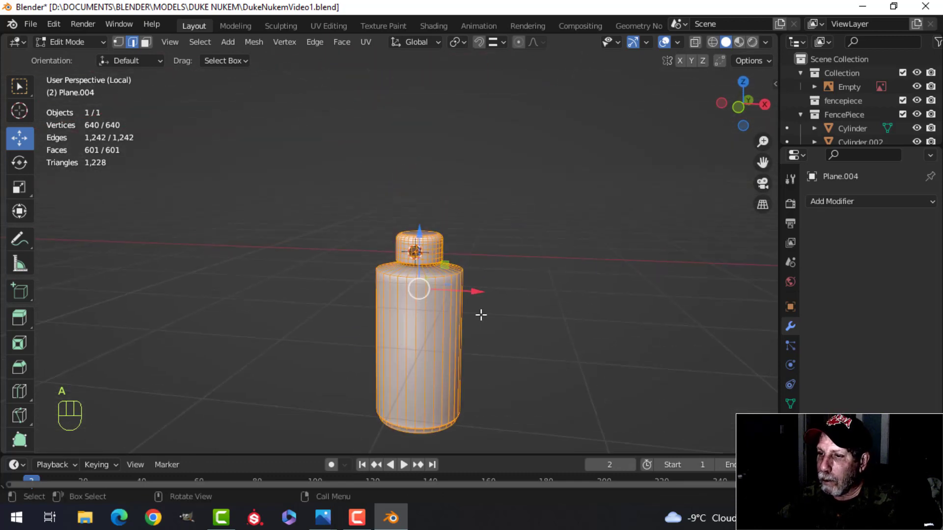
key("alt+a")
scroll(484, 317, "up", 2)
key("ctrl+b")
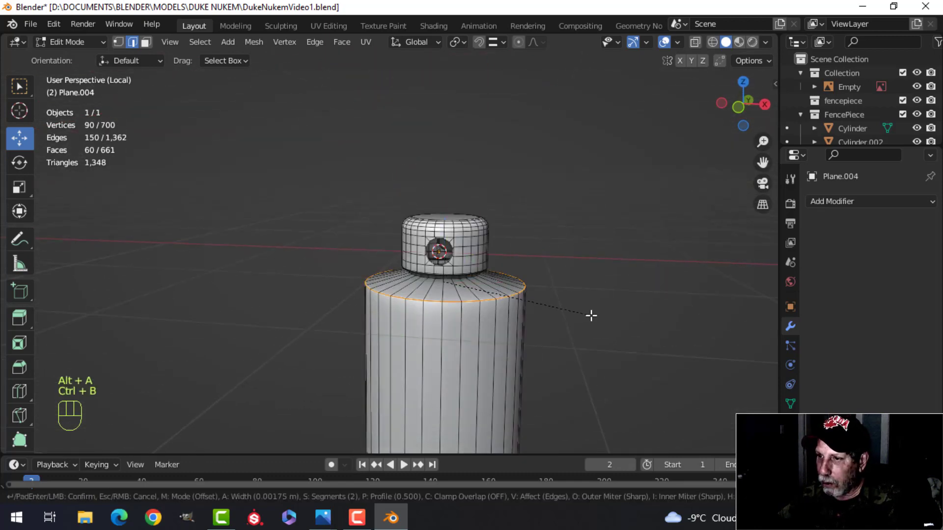
left_click(612, 336)
key("Tab")
scroll(581, 338, "down", 3)
key("alt+a")
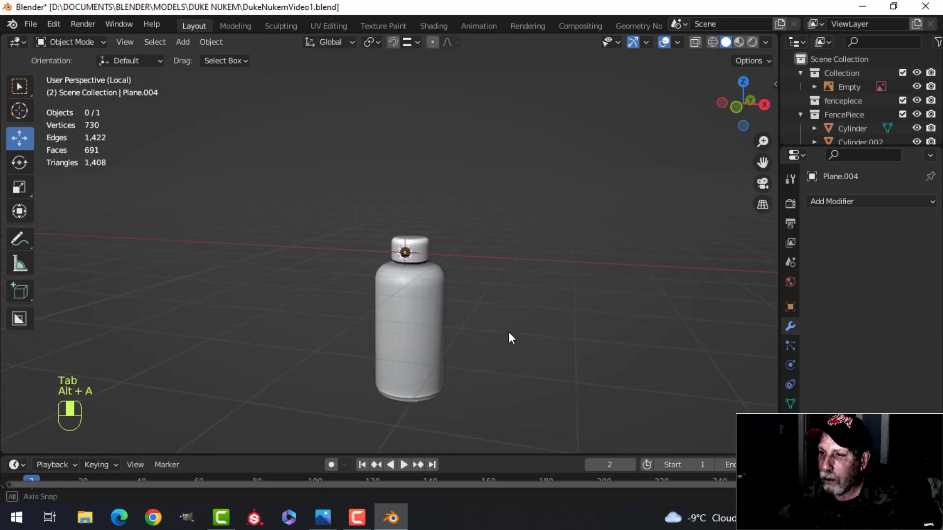
middle_click_drag(509, 333, 515, 295)
scroll(520, 341, "up", 2)
mouse_move(515, 296)
middle_mouse_down()
mouse_move(518, 328)
mouse_move(536, 316)
mouse_move(532, 337)
mouse_move(508, 280)
middle_mouse_up()
Step: Extrude the edge loop of the cap's front hole about 0.029 m inward along Y to give the opening thickness
left_click(438, 290)
scroll(532, 338, "up", 2)
key("alt+a")
scroll(454, 258, "up", 4)
scroll(498, 340, "up", 4)
middle_click_drag(447, 255, 472, 253, "shift")
scroll(488, 322, "down", 2)
key("Tab")
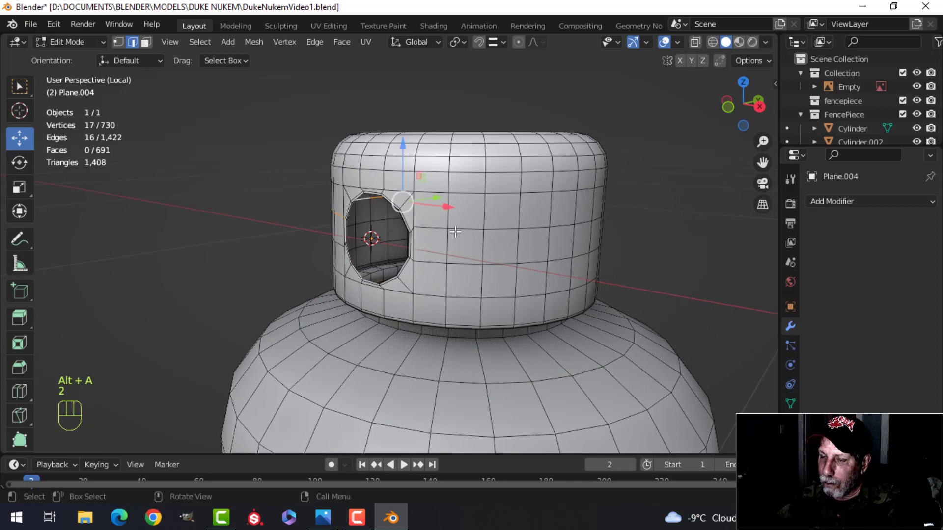
mouse_move(435, 222)
middle_mouse_down()
mouse_move(359, 263)
mouse_move(436, 223)
middle_mouse_up()
scroll(419, 238, "up", 2)
middle_click_drag(436, 223, 438, 237, "shift")
key("e")
right_click(438, 238)
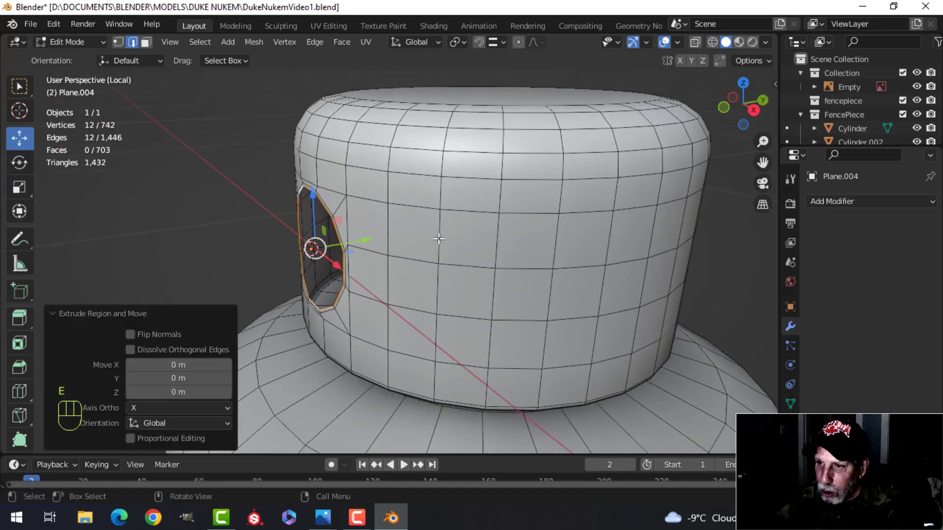
left_click_drag(362, 240, 379, 235)
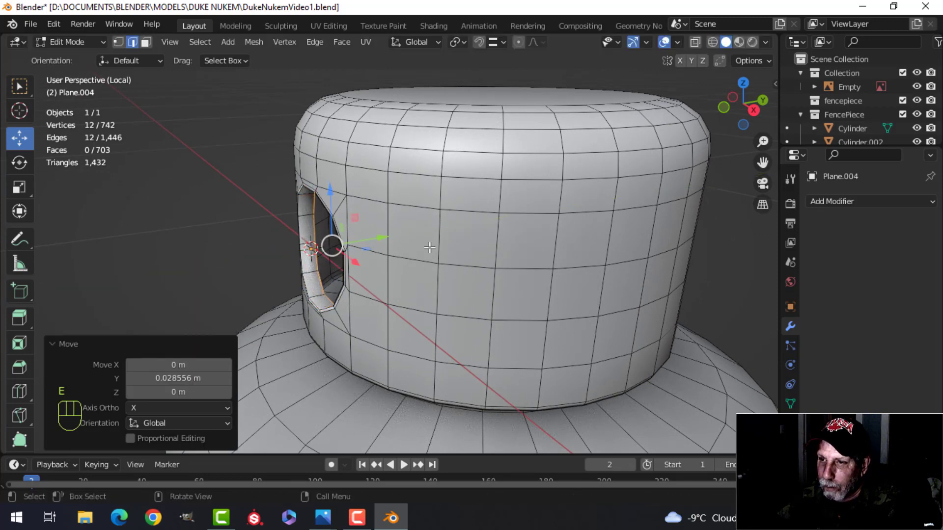
key("Tab")
scroll(417, 258, "down", 3)
key("alt+a")
Step: Extrude the edge loop of the hole on the cap's opposite side about 0.028 m inward along Y
middle_click_drag(417, 258, 298, 260)
scroll(301, 260, "down", 1)
middle_click_drag(304, 260, 469, 281, "shift")
scroll(469, 281, "up", 3)
middle_click_drag(535, 270, 584, 264, "shift")
middle_click_drag(585, 265, 530, 274)
middle_click_drag(469, 278, 520, 275, "shift")
left_click(499, 279)
key("Tab")
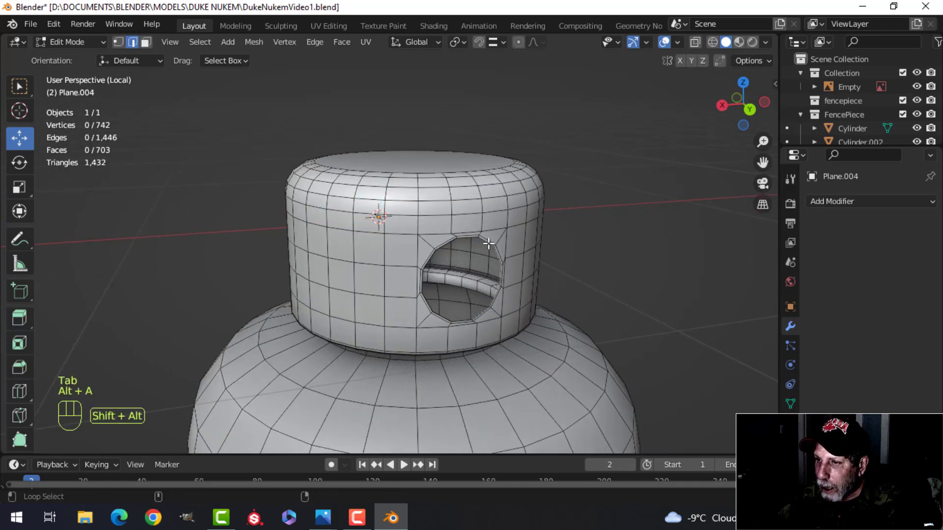
left_click(489, 243, "alt+shift")
middle_click_drag(488, 243, 617, 314)
key("e")
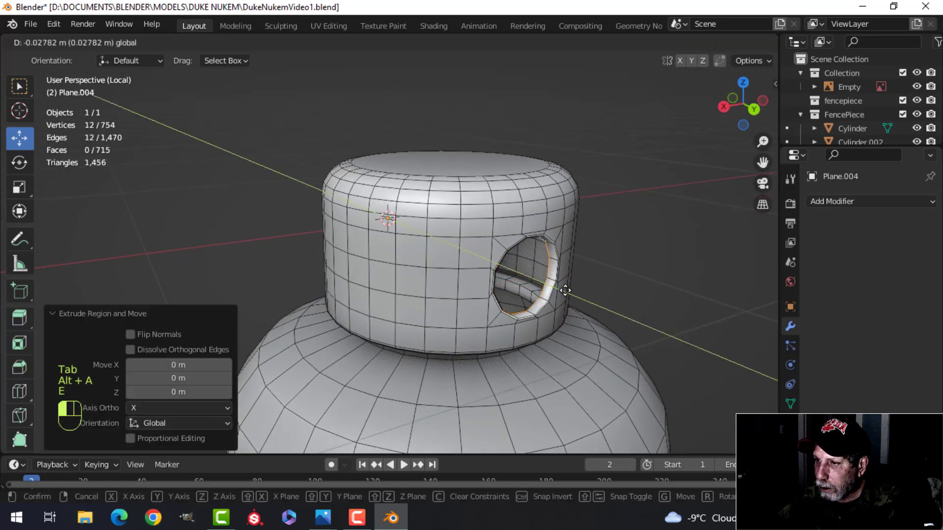
left_click(563, 289)
key("Tab")
scroll(558, 307, "down", 3)
key("alt+a")
Step: Return the bottle to the full scene and scale its whole mesh to 0.368
middle_click_drag(558, 307, 493, 304)
key("slash")
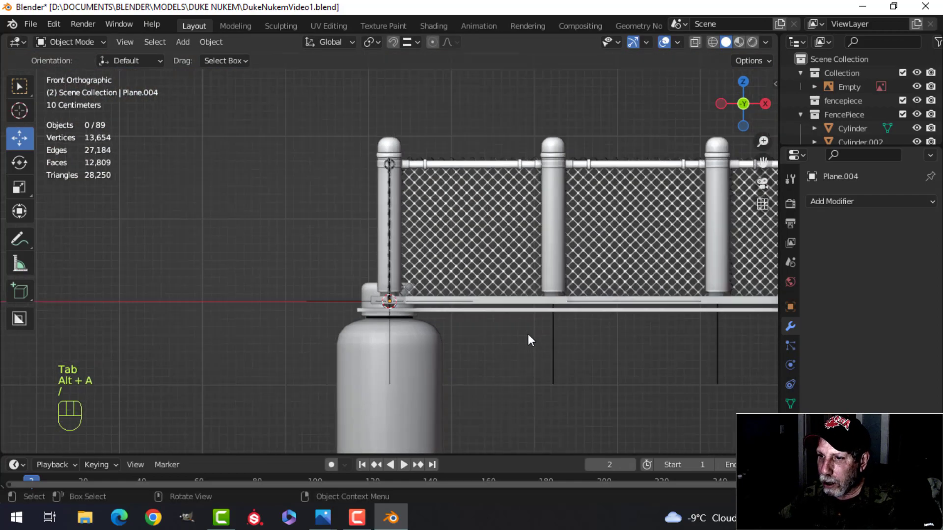
scroll(484, 350, "down", 1)
mouse_move(484, 350)
middle_mouse_down("shift")
mouse_move(514, 298)
mouse_move(473, 342)
middle_mouse_up("shift")
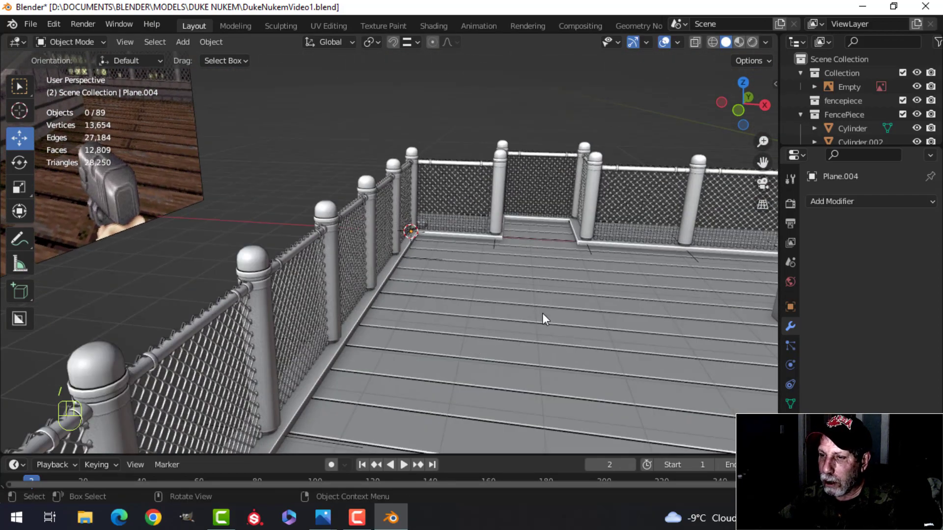
middle_click_drag(542, 313, 405, 278)
key("Tab")
key("a")
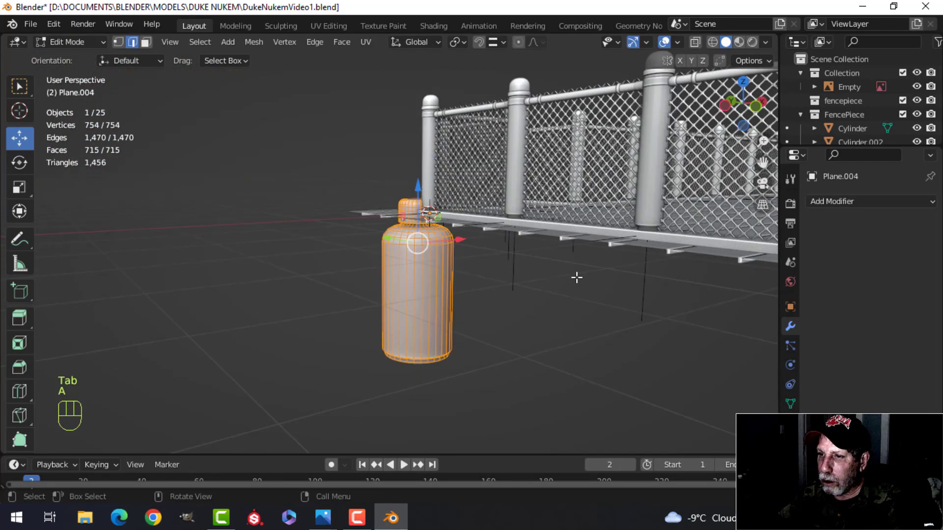
key("s")
left_click(464, 293)
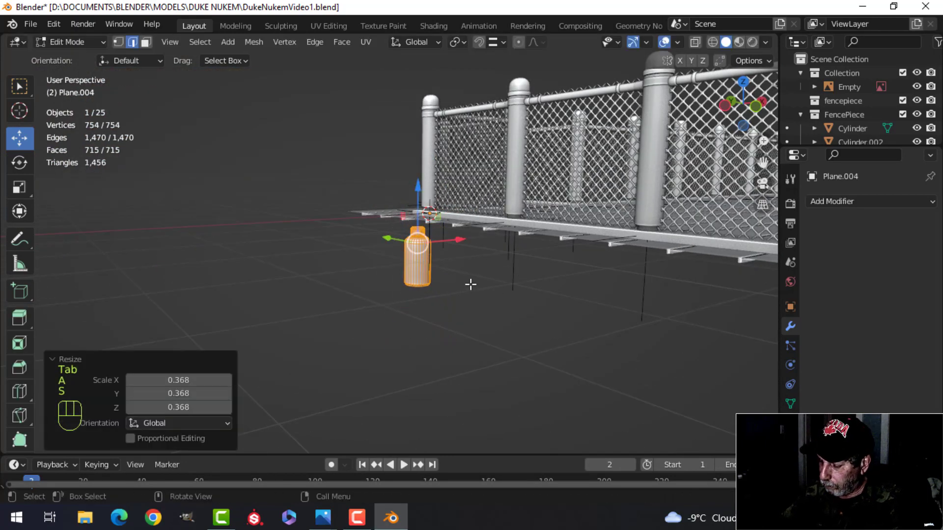
Step: Raise the bottle mesh about 1.4 m above its position and place it just inside the fence's corner post
key("KP_3")
key("g")
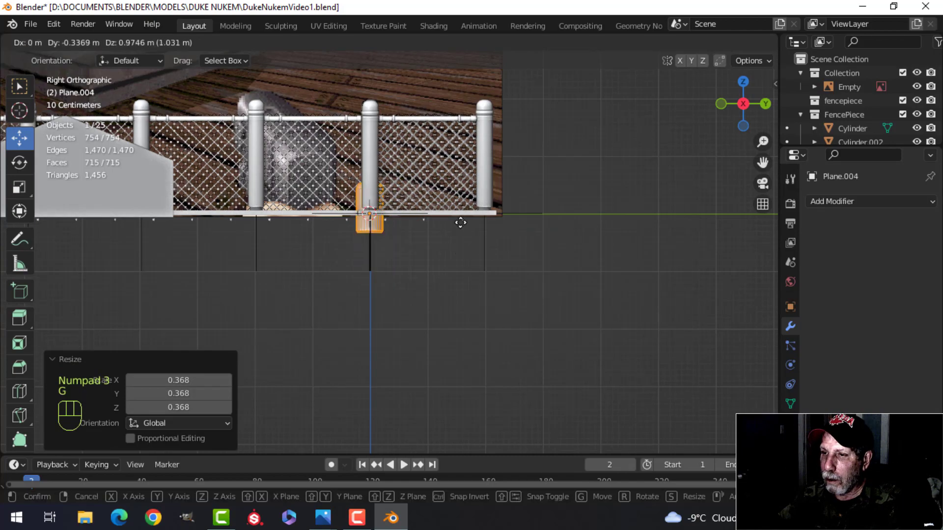
left_click(446, 202)
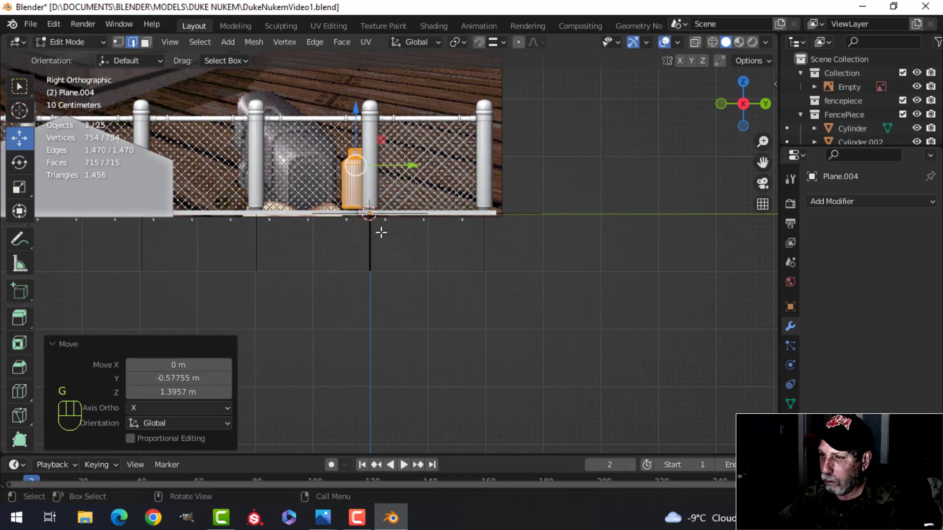
middle_click_drag(379, 232, 444, 216)
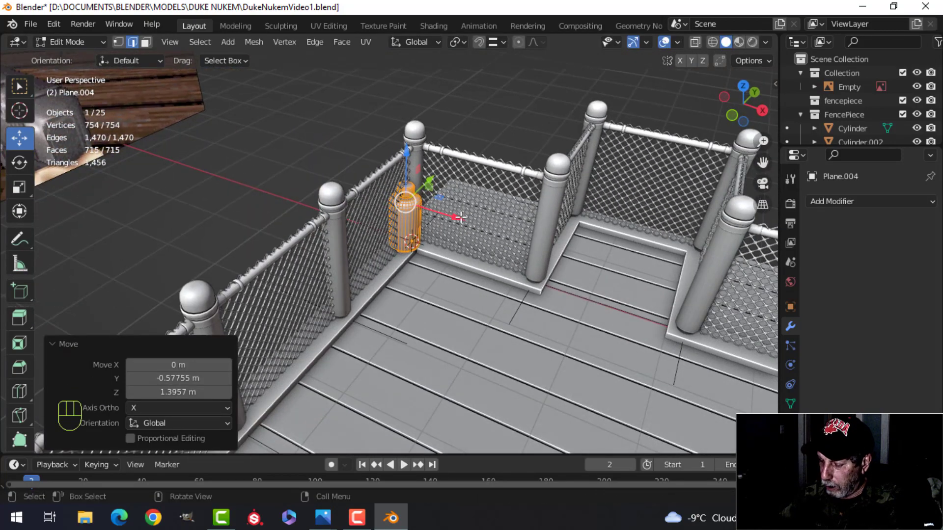
key("KP_7")
key("g")
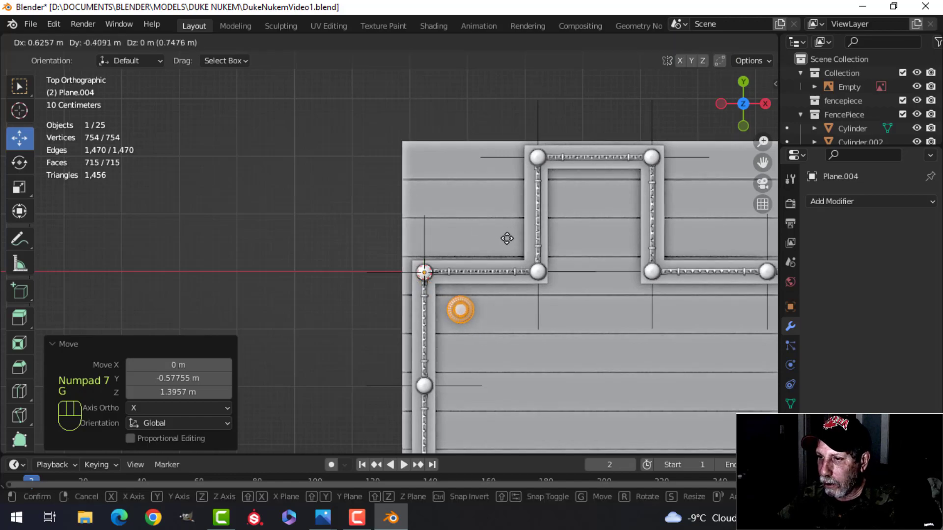
left_click(501, 235)
Step: Lower the bottle mesh about 0.193 m along Z onto the plank floor and finish editing it
middle_click_drag(502, 234, 513, 150)
scroll(459, 170, "up", 3)
middle_click_drag(513, 150, 500, 189, "shift")
left_click_drag(486, 152, 496, 180)
scroll(496, 179, "up", 4)
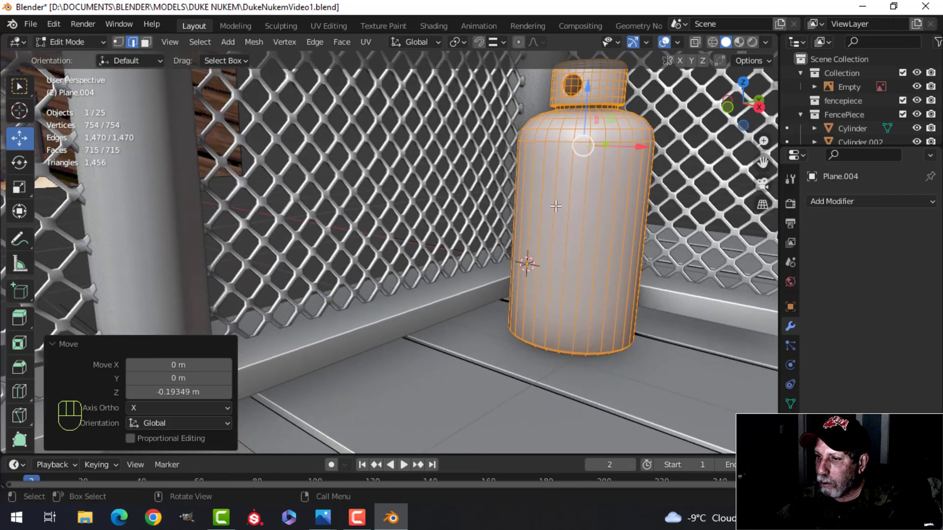
key("alt+a")
key("Tab")
scroll(586, 214, "down", 4)
key("alt+a")
scroll(578, 231, "up", 1)
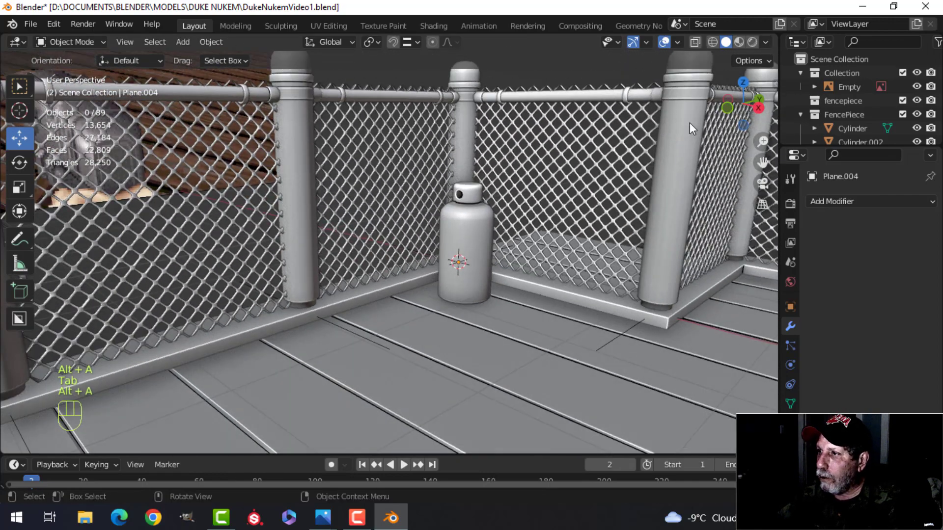
Step: Check the face orientation of the scene's meshes and turn the overlay back off
left_click(678, 43)
left_click(626, 290)
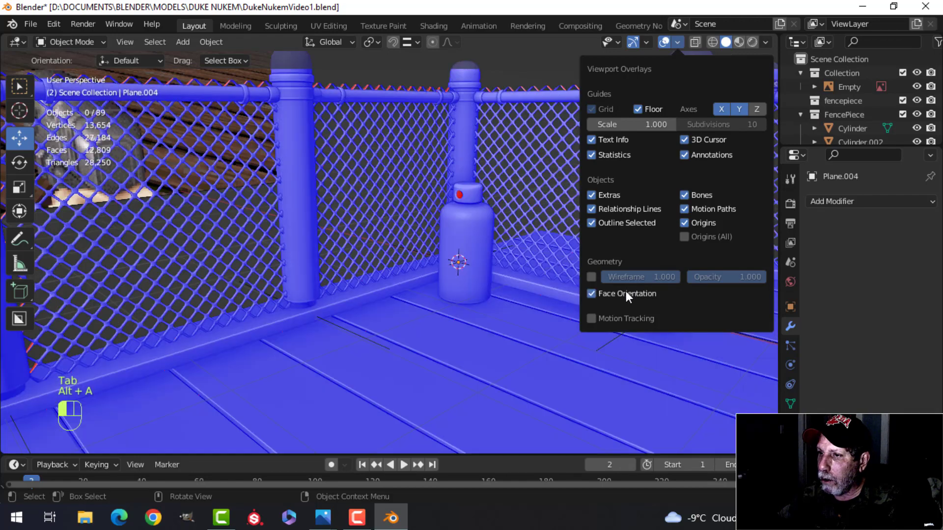
left_click(625, 291)
Step: Raise the bottle slightly along Z so its bottom lip clears the floor planks
scroll(484, 264, "up", 3)
scroll(497, 265, "up", 2)
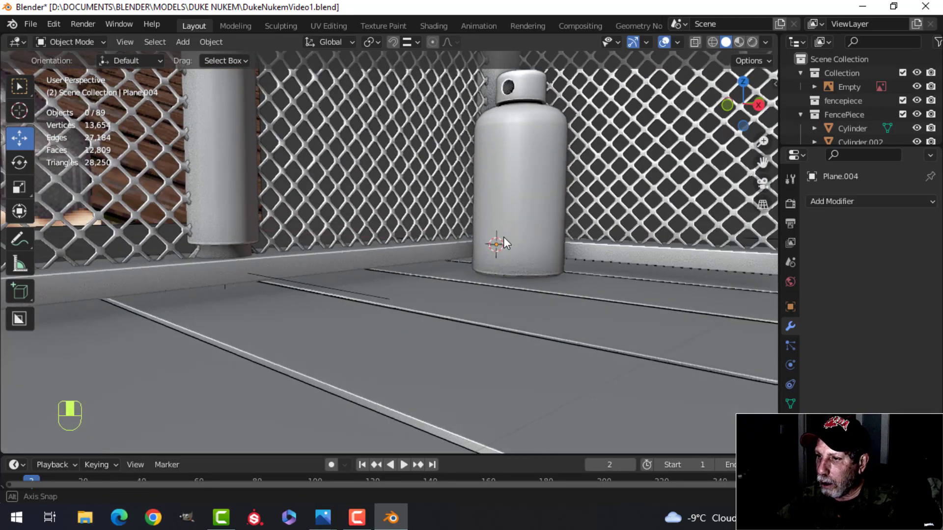
left_click(494, 244)
scroll(510, 241, "up", 4)
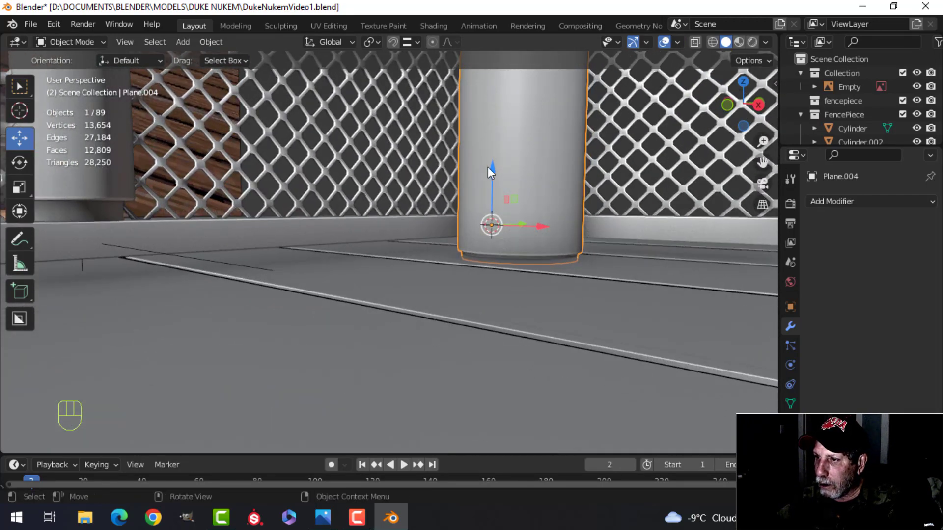
left_click_drag(494, 170, 494, 165)
scroll(530, 180, "down", 5)
key("alt+a")
Step: Isolate the bottle in local view and snap the 3D cursor to the centre of its whole mesh
scroll(479, 269, "up", 6)
middle_click_drag(496, 192, 498, 244)
scroll(494, 219, "down", 4)
scroll(498, 244, "up", 4)
left_click(459, 228)
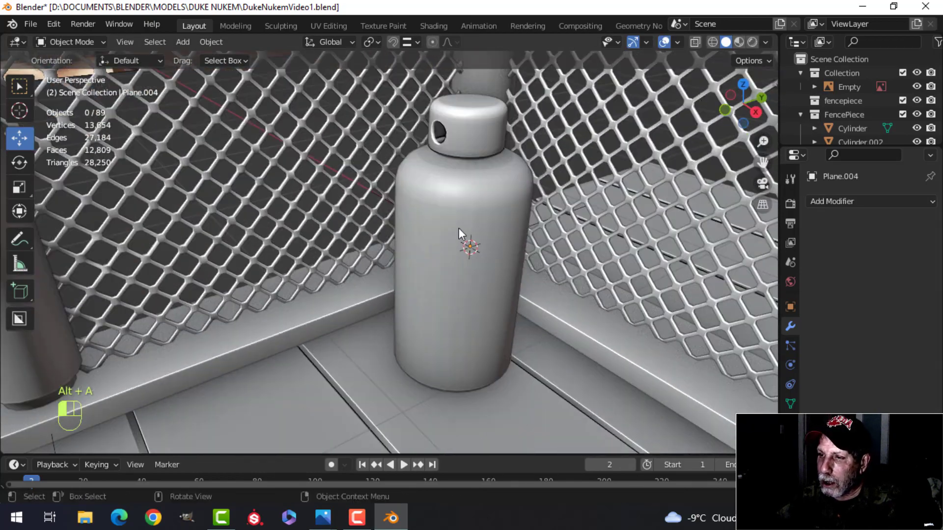
key("KP_Divide")
key("KP_7")
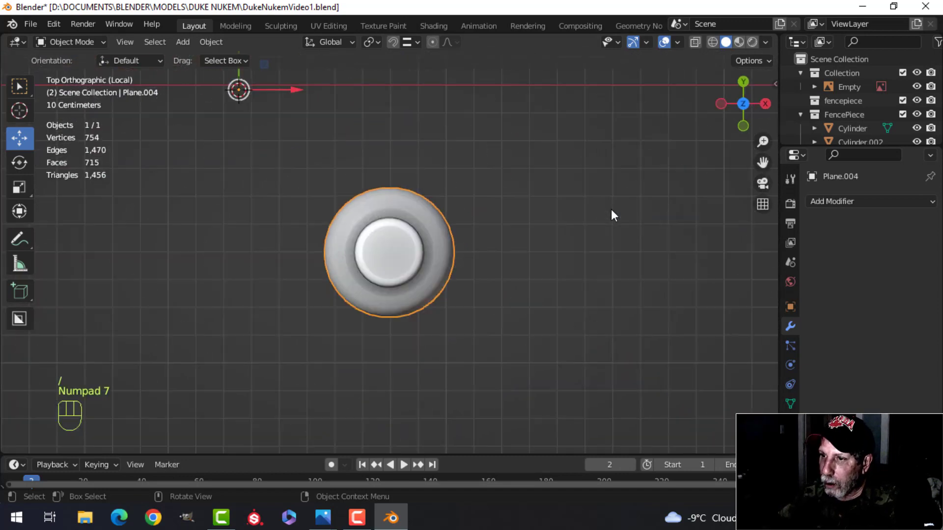
key("Tab")
key("a")
key("shift+s")
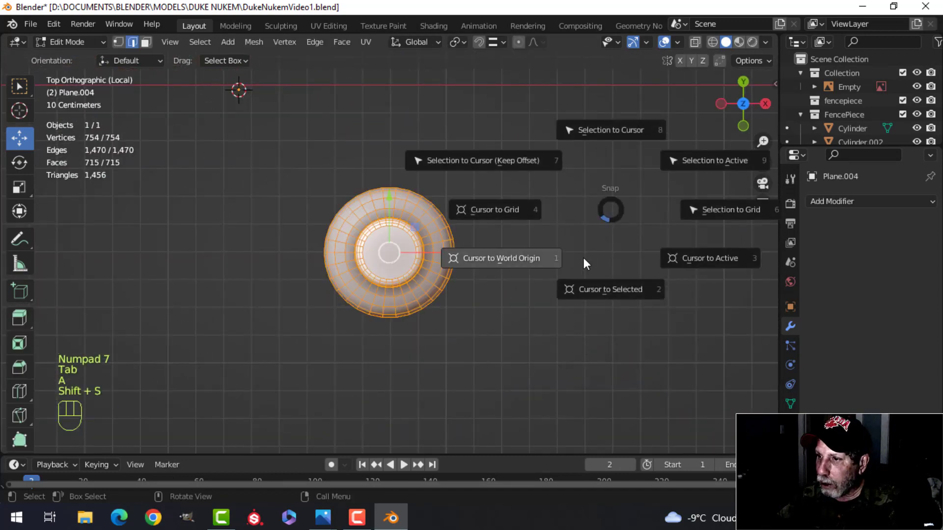
left_click(586, 288)
Step: Add a plane at the 3D cursor and scale its mesh to 0.206
key("Tab")
scroll(523, 252, "down", 3)
key("a")
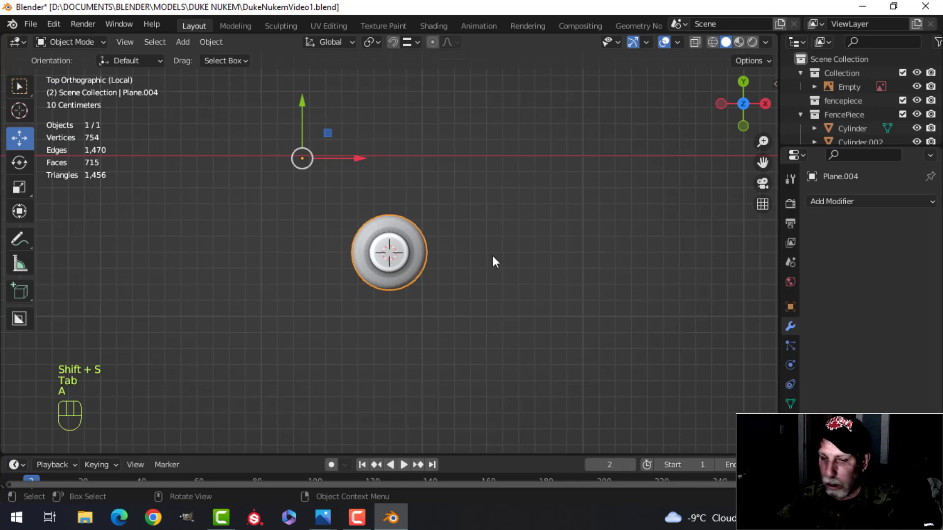
key("shift+a")
mouse_move(479, 220)
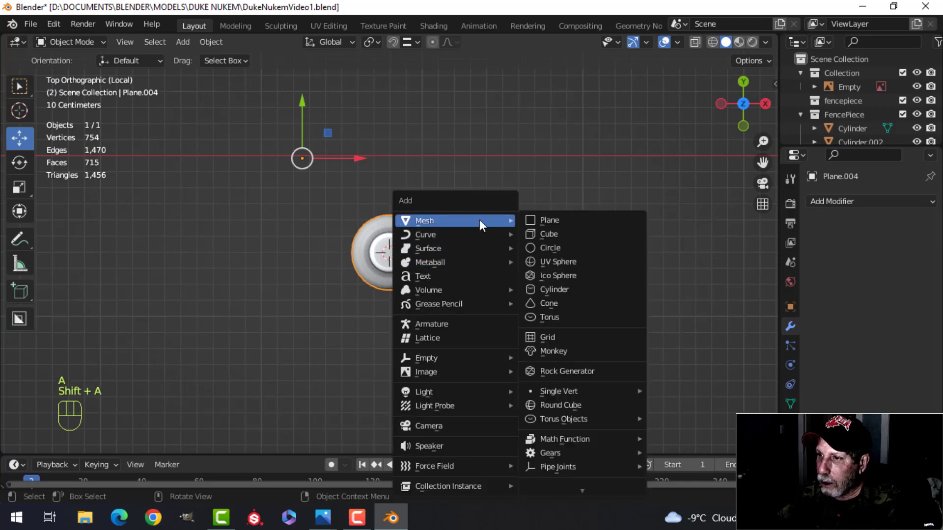
left_click(537, 221)
key("Tab")
key("s")
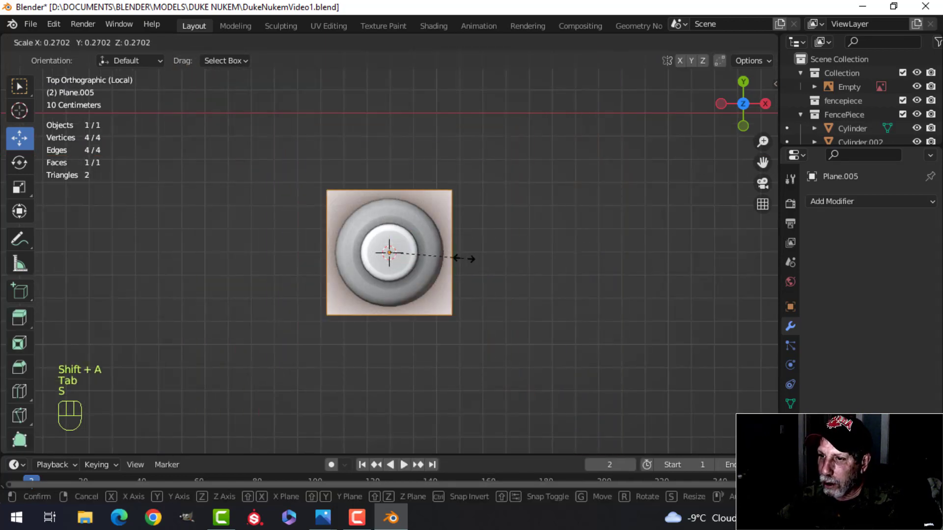
left_click(454, 260)
Step: Rotate the plane 90° about the X axis so it stands upright
middle_click_drag(493, 242, 474, 167)
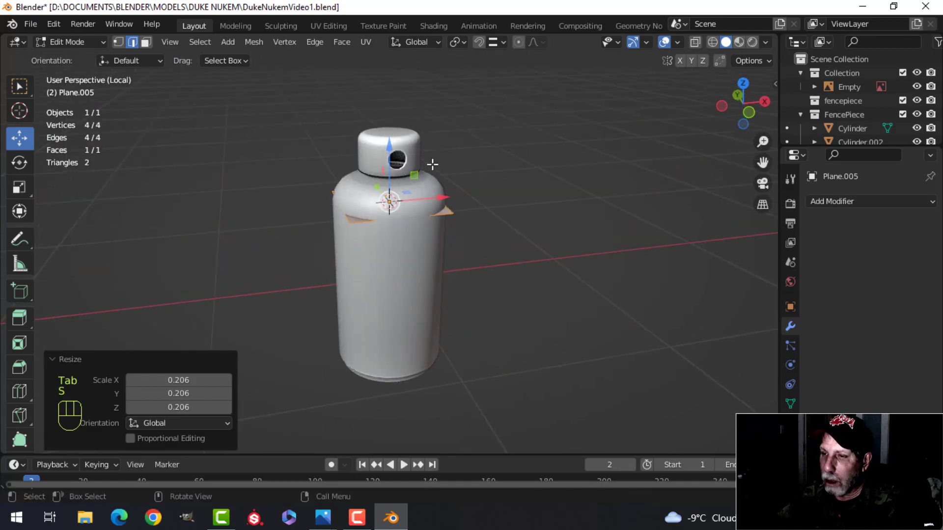
key("KP_1")
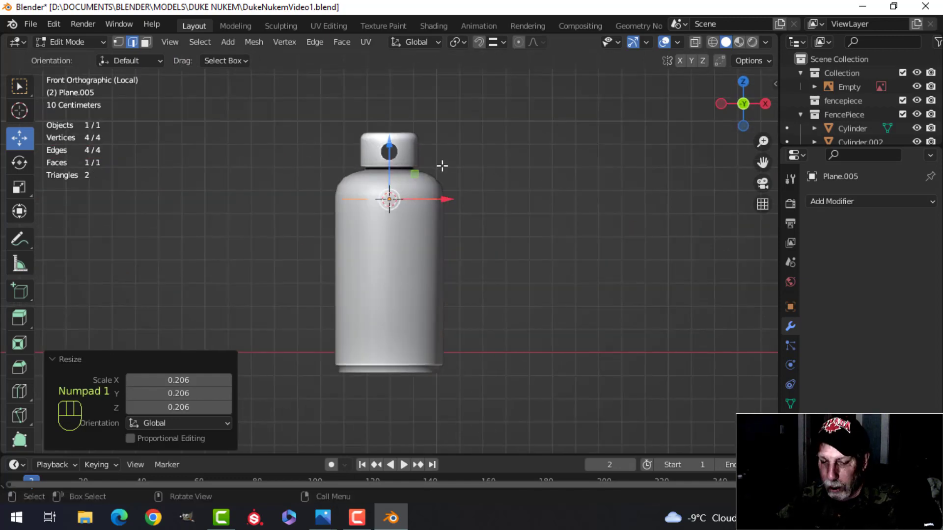
type("rx90")
left_click(442, 166)
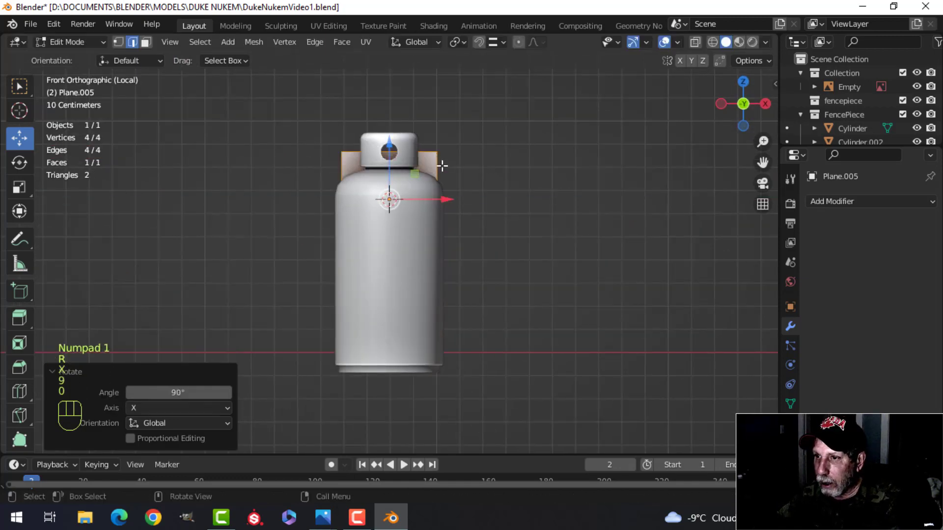
Step: Move the upright plane about -0.186 m along Y and up about 0.212 m, in front of the bottle's cap
middle_click_drag(512, 180, 389, 204)
left_click_drag(457, 200, 409, 199)
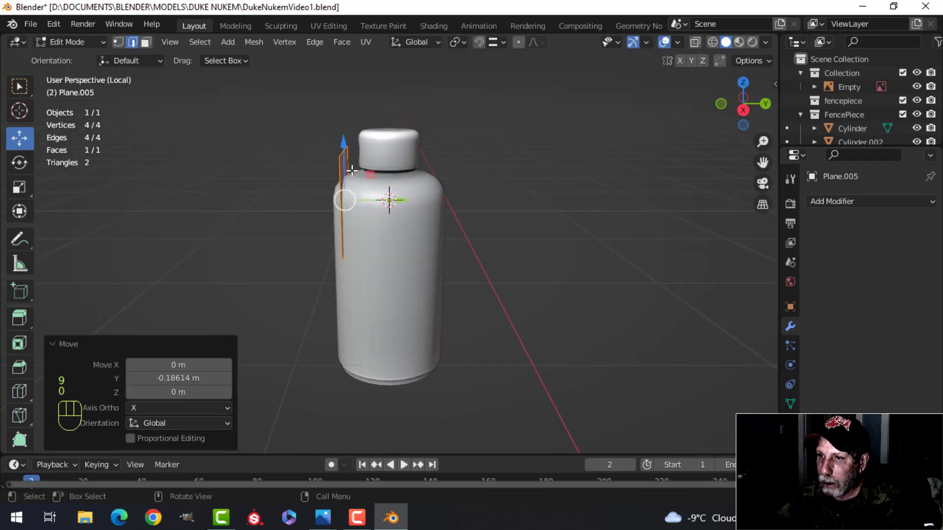
left_click_drag(346, 146, 347, 92)
Step: Scale the upright plane to 0.764 and view it from the front
middle_click_drag(461, 155, 518, 164)
key("s")
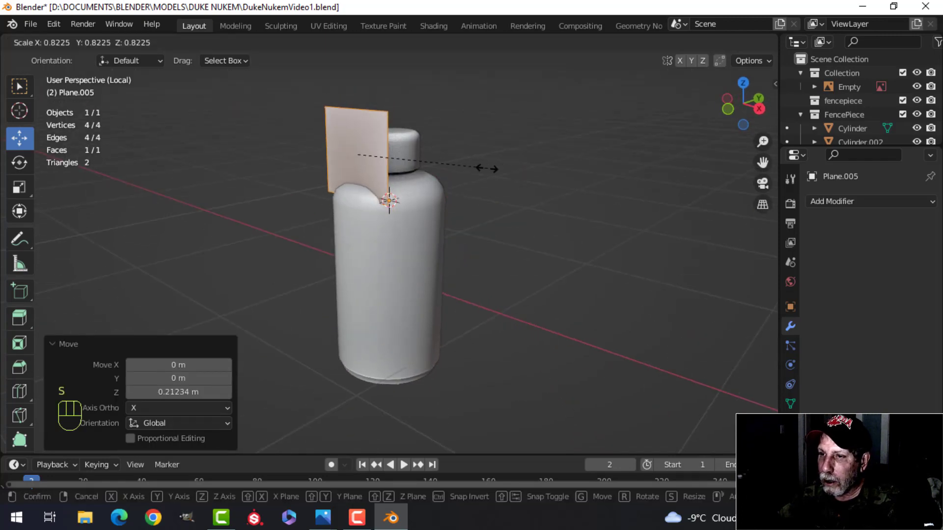
left_click(479, 166)
key("KP_1")
scroll(434, 274, "up", 2)
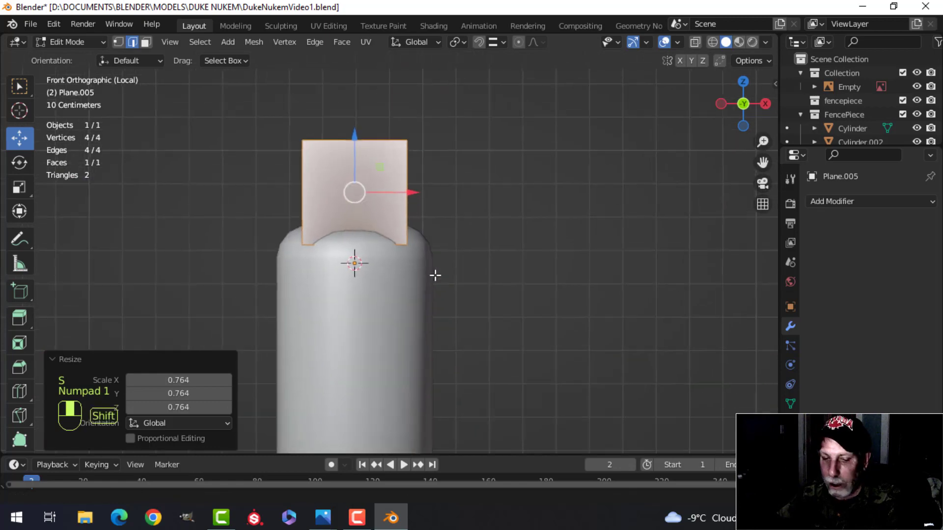
Step: Delete the upright plane's bottom edge and lower its top edge by about 0.175 m, leaving an open three-edge outline
left_click(338, 250)
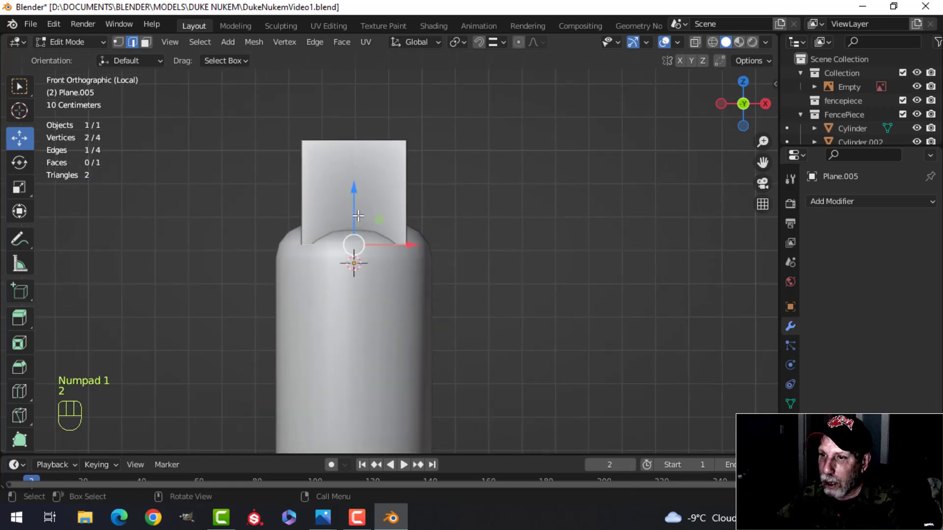
left_click_drag(356, 207, 351, 183)
key("x")
left_click(325, 150)
Step: Scale the whole three-edge outline to about 0.87 and move it about 0.038 m along Y toward the cap
key("a")
key("s")
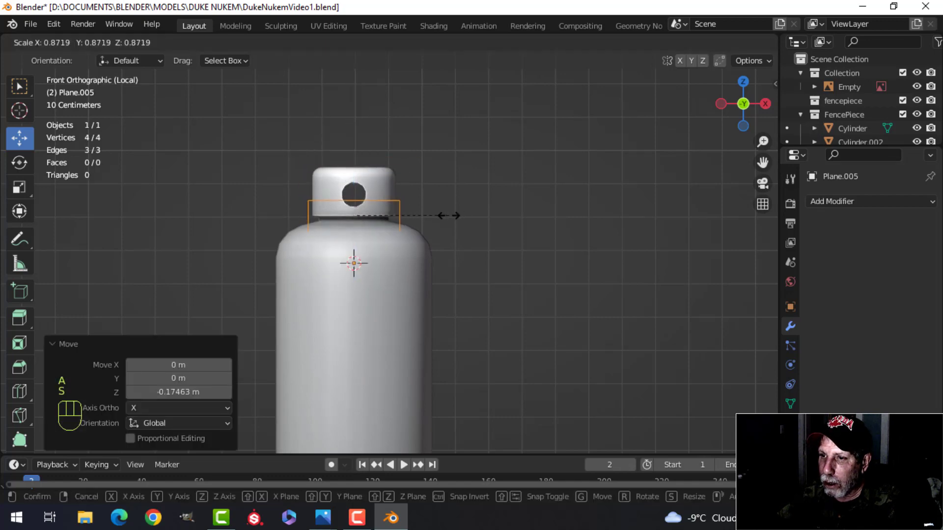
left_click(443, 216)
mouse_move(442, 217)
middle_mouse_down()
mouse_move(365, 244)
mouse_move(438, 215)
middle_mouse_up()
scroll(368, 236, "up", 2)
left_click_drag(417, 198, 430, 198)
Step: Narrow the handle outline to 0.930 along the X axis
middle_click_drag(431, 201, 530, 198)
scroll(461, 213, "up", 1)
middle_click_drag(458, 214, 476, 250)
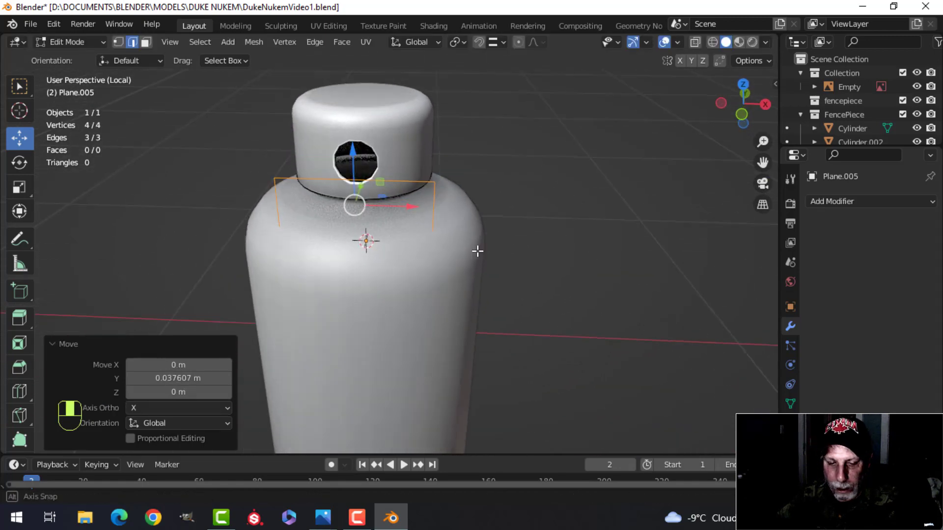
key("s")
key("x")
left_click(470, 222)
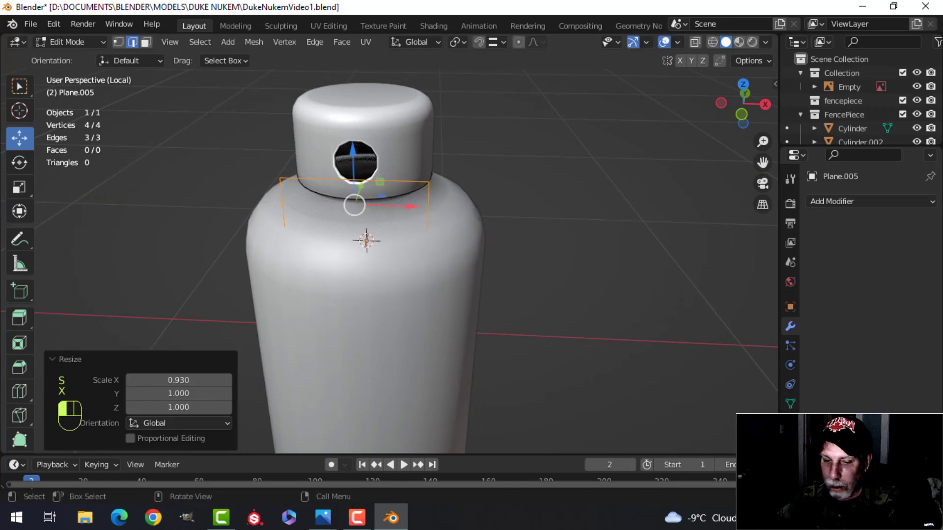
key("s")
key("x")
Step: Bevel the outline's two upper corner vertices with three segments to round the handle
key("1")
left_click(432, 174)
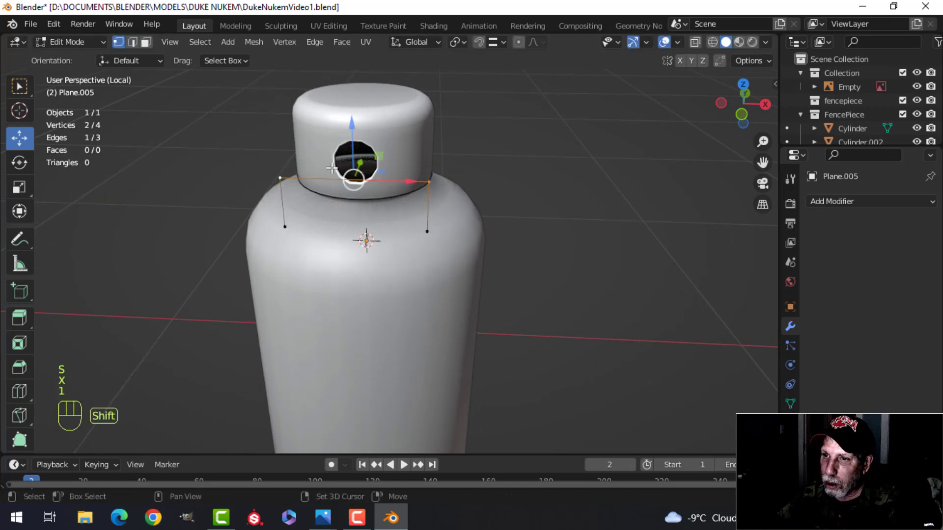
key("ctrl+shift+b")
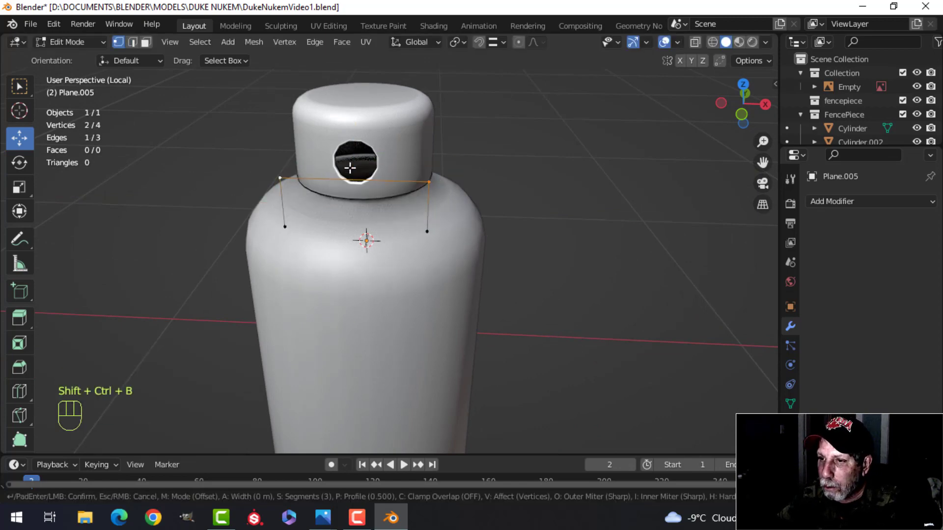
left_click(385, 175)
Step: Return to Object Mode and convert the handle outline to a curve
key("Tab")
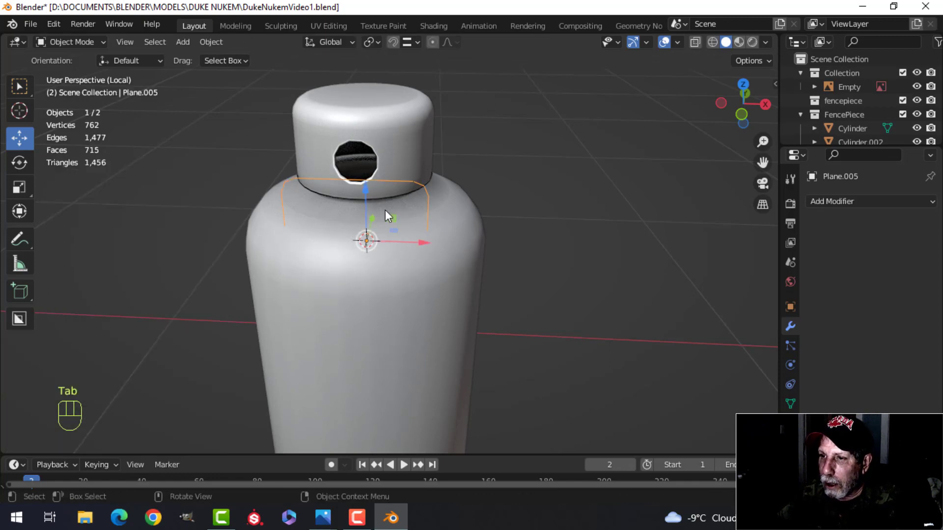
right_click(373, 184)
mouse_move(344, 213)
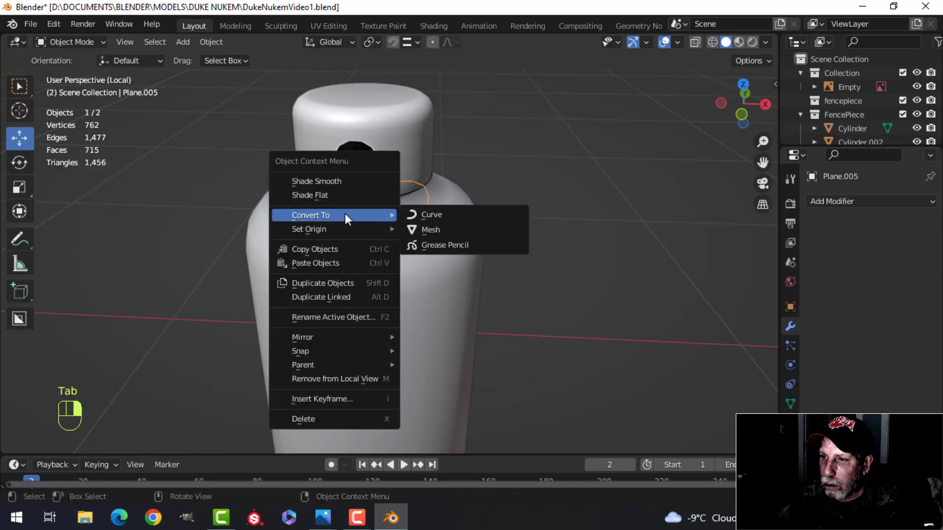
left_click(426, 222)
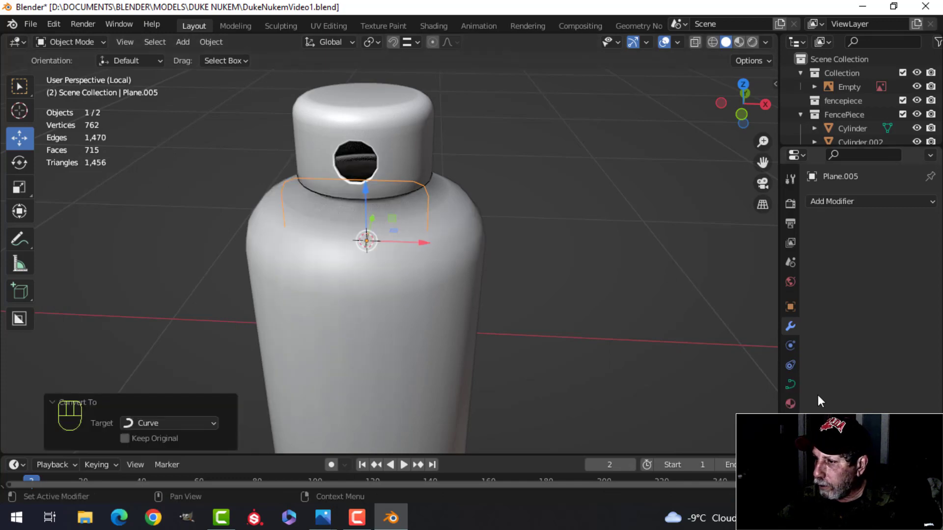
Step: Give the handle curve a round bevel 0.017 m deep and shade it smooth
left_click(789, 383)
scroll(833, 376, "down", 2)
scroll(825, 346, "down", 5)
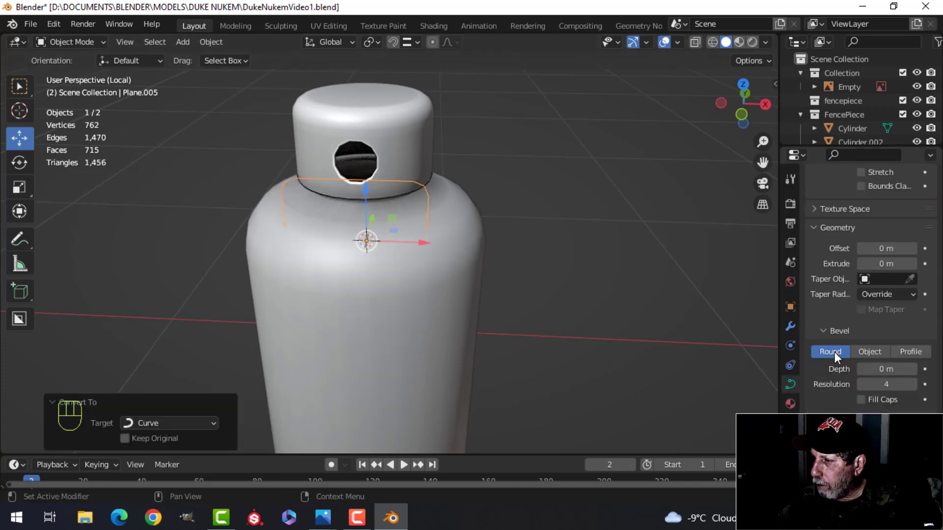
scroll(835, 352, "down", 4)
left_click_drag(879, 286, 918, 287, "shift")
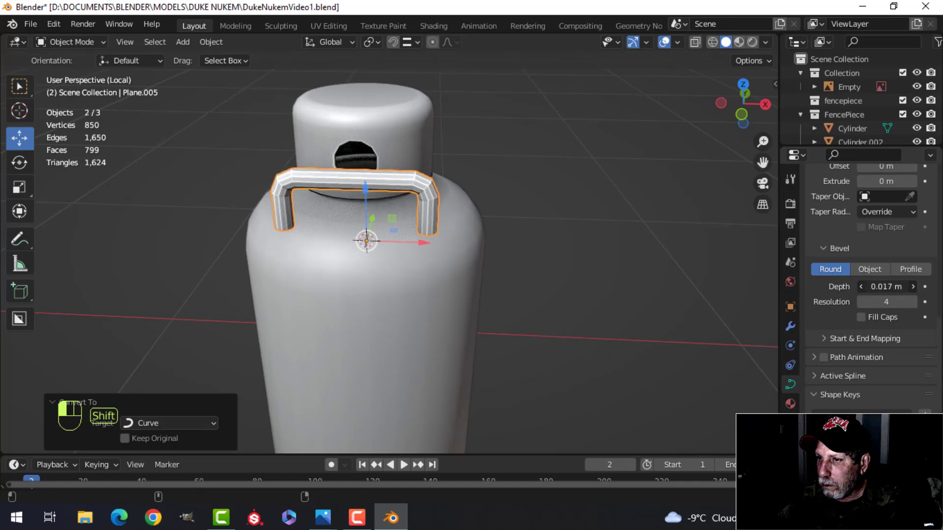
right_click(410, 182)
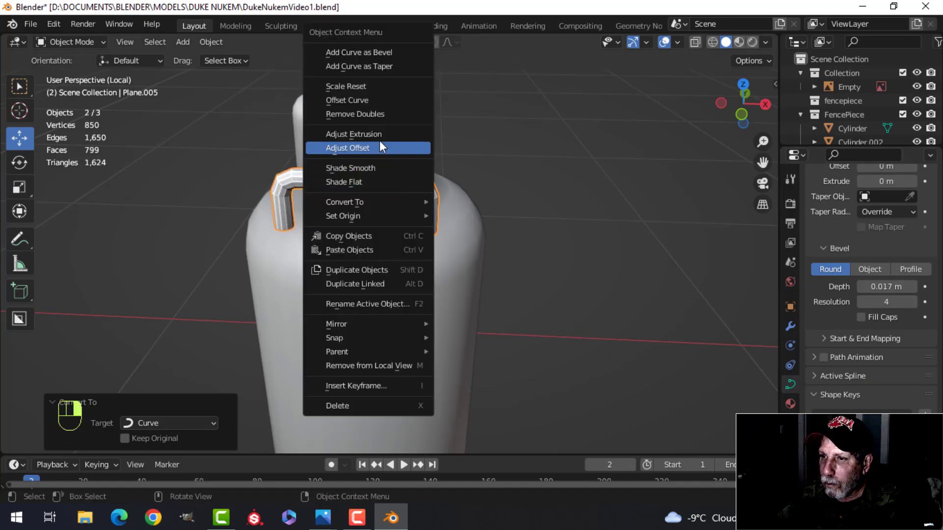
left_click(373, 171)
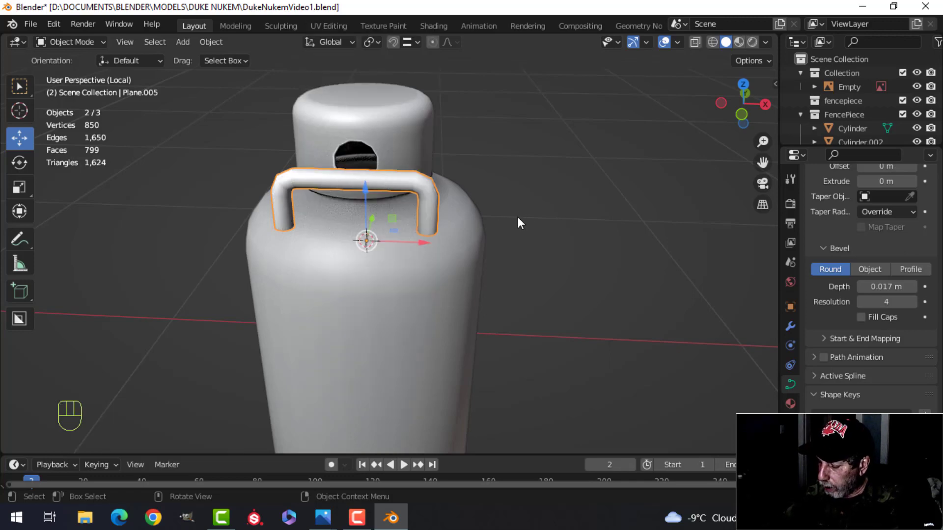
Step: Reduce the handle's bevel depth to 0.015 m and lower its two end points about 0.020 m into the bottle's shoulder
key("KP_3")
key("Tab")
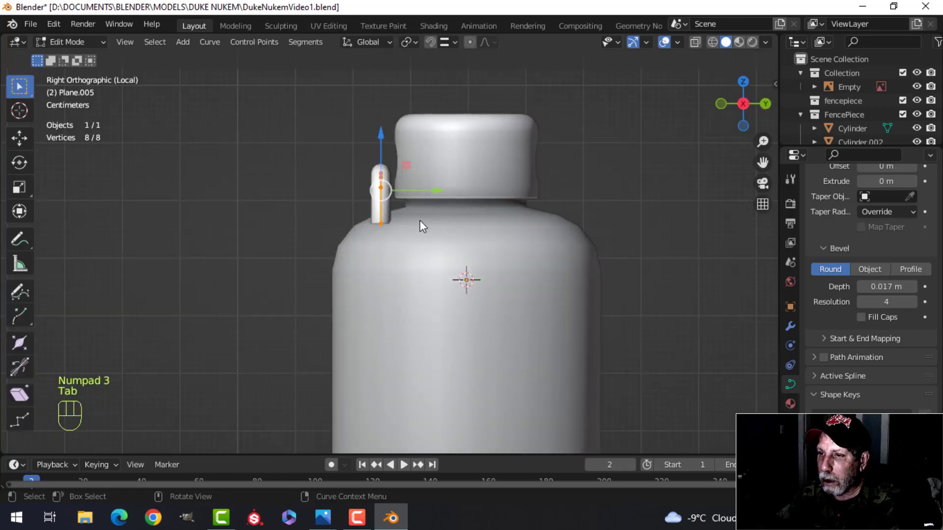
key("a")
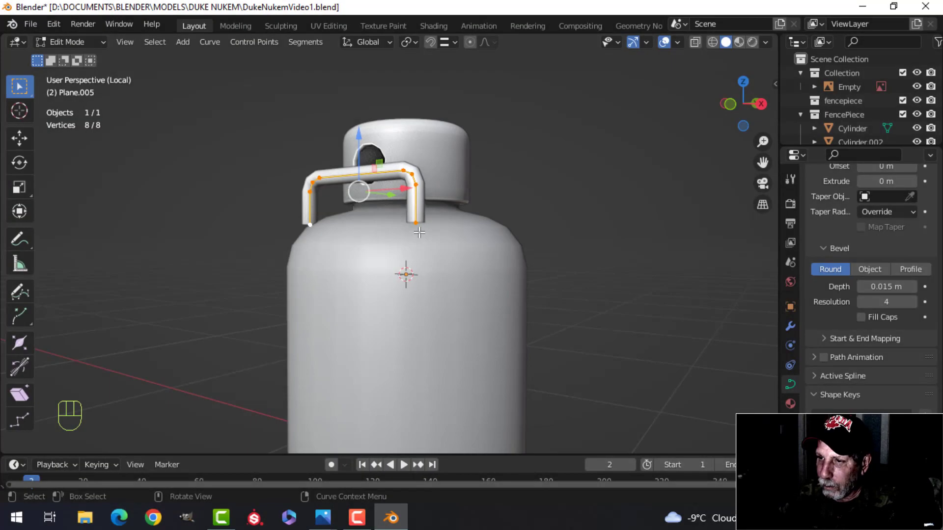
left_click(416, 226)
left_click(310, 226, "shift")
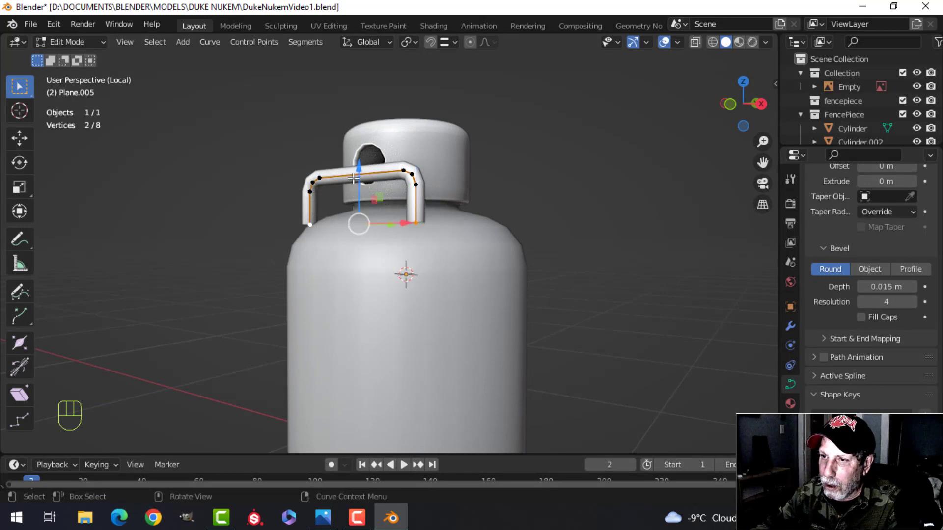
left_click_drag(358, 179, 357, 188)
Step: From the side, tilt the whole handle outward from the cap and shift it about -0.025 m along Y
key("KP_3")
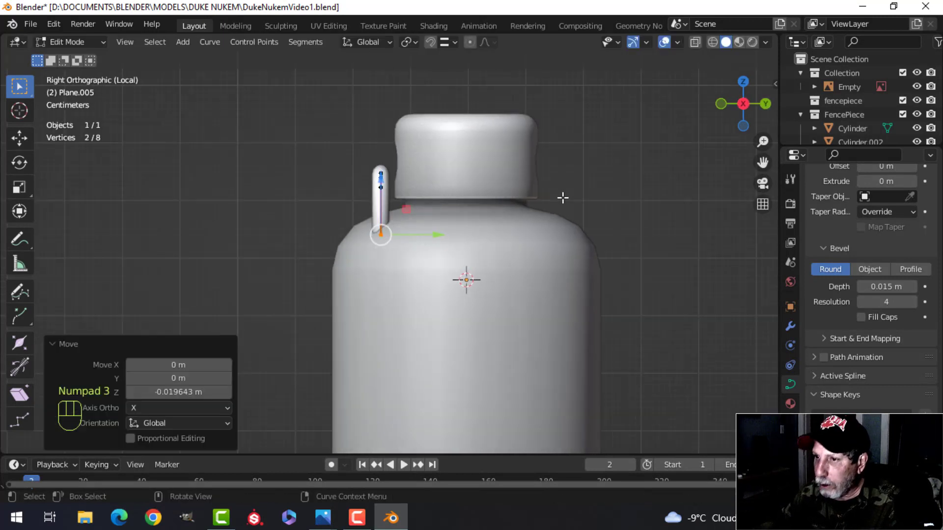
key("a")
key("r")
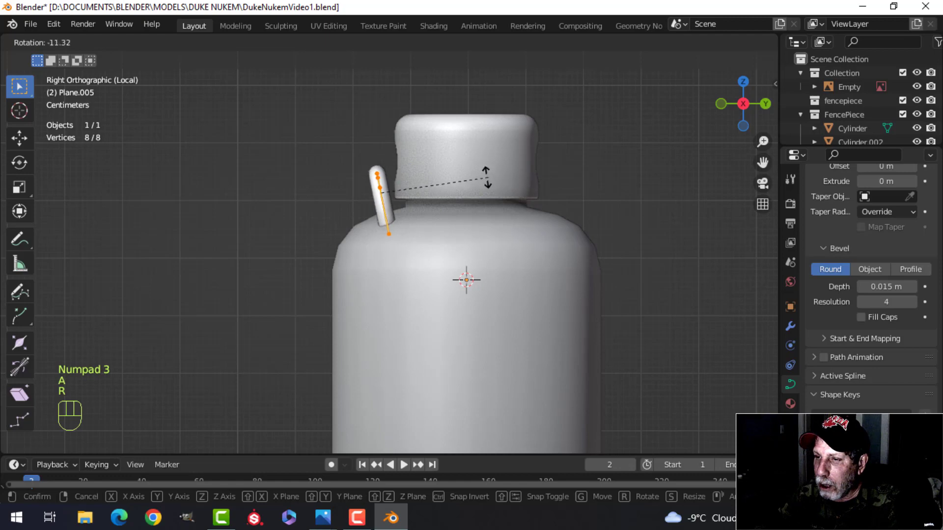
left_click(485, 178)
key("g")
left_click(445, 182)
key("r")
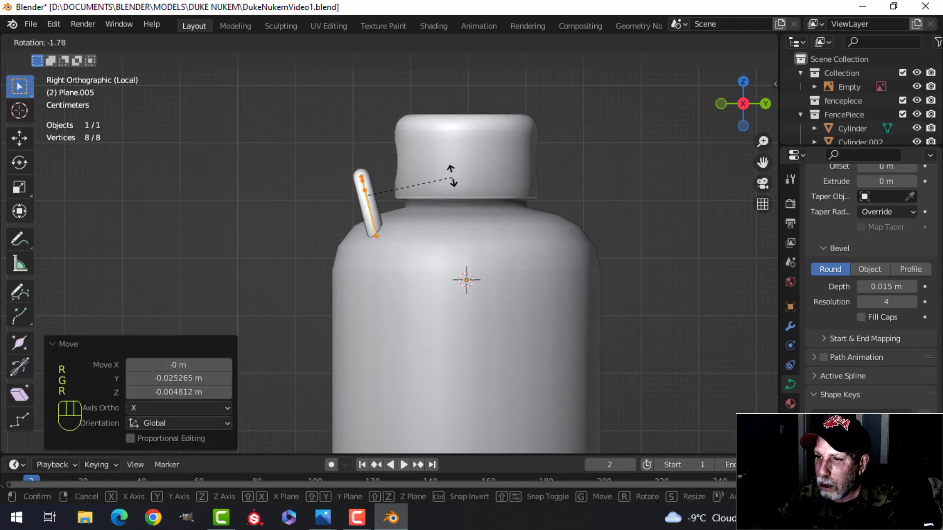
left_click(446, 167)
Step: Scale all the handle's curve points along the X axis to adjust its width
key("Tab")
key("alt+a")
middle_click_drag(463, 164, 412, 189)
key("Tab")
key("a")
key("s")
key("x")
left_click(511, 209)
key("Tab")
key("alt+a")
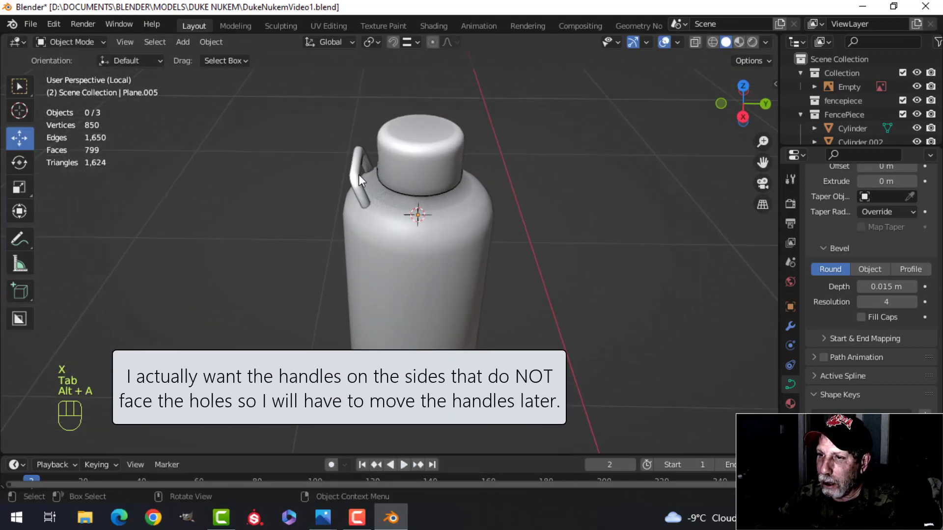
Step: Add a Mirror modifier to the handle on the Y axis only, creating a matching handle on the opposite side
left_click(359, 175)
middle_click_drag(493, 208, 415, 221)
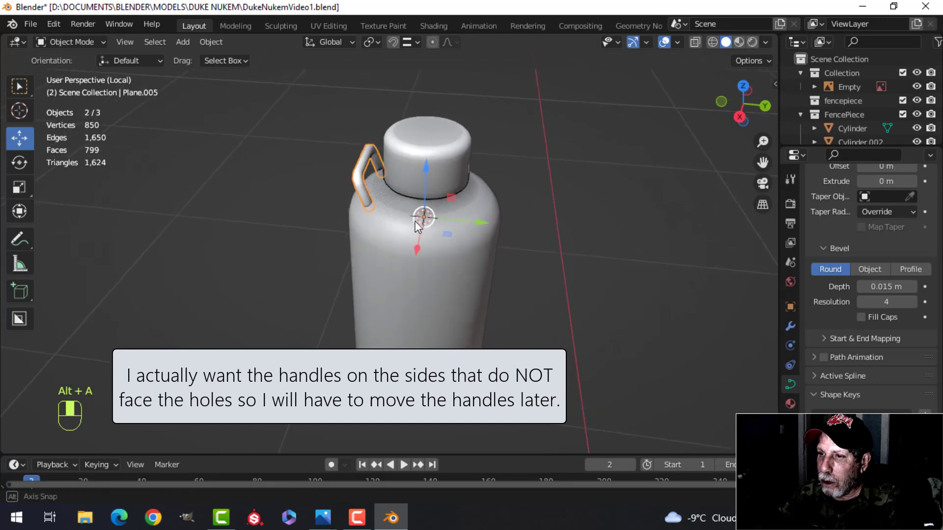
left_click(790, 326)
left_click(855, 200)
left_click(705, 331)
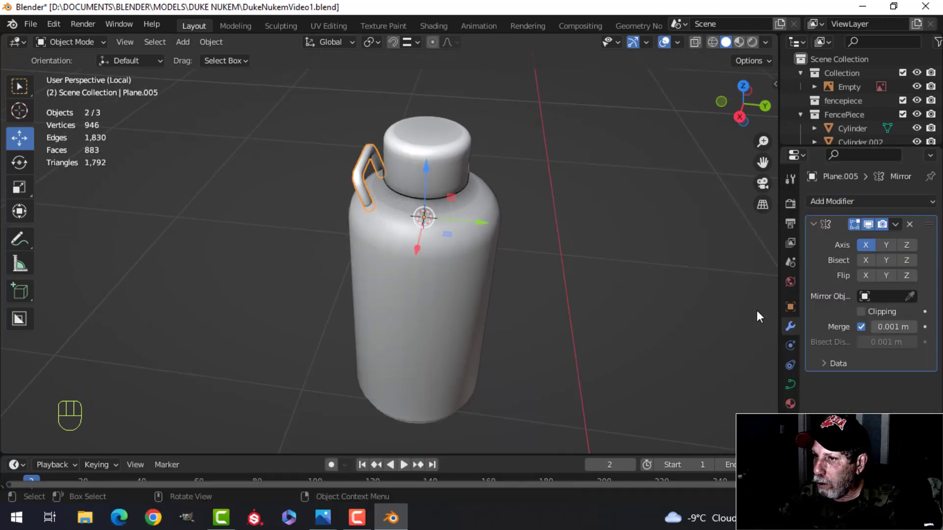
mouse_move(646, 235)
middle_mouse_down()
mouse_move(515, 225)
mouse_move(526, 236)
mouse_move(410, 188)
mouse_move(339, 228)
mouse_move(554, 177)
mouse_move(526, 246)
mouse_move(617, 217)
mouse_move(646, 256)
mouse_move(633, 249)
middle_mouse_up()
key("alt+a")
scroll(507, 220, "up", 3)
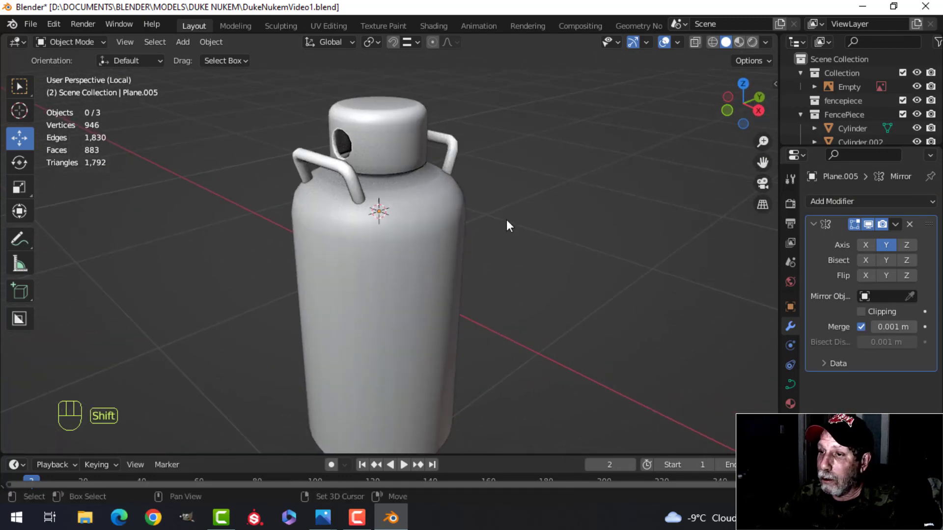
middle_click_drag(506, 220, 536, 183, "shift")
Step: Convert the mirrored handles to a mesh and join them to the bottle body
middle_click_drag(536, 182, 528, 216)
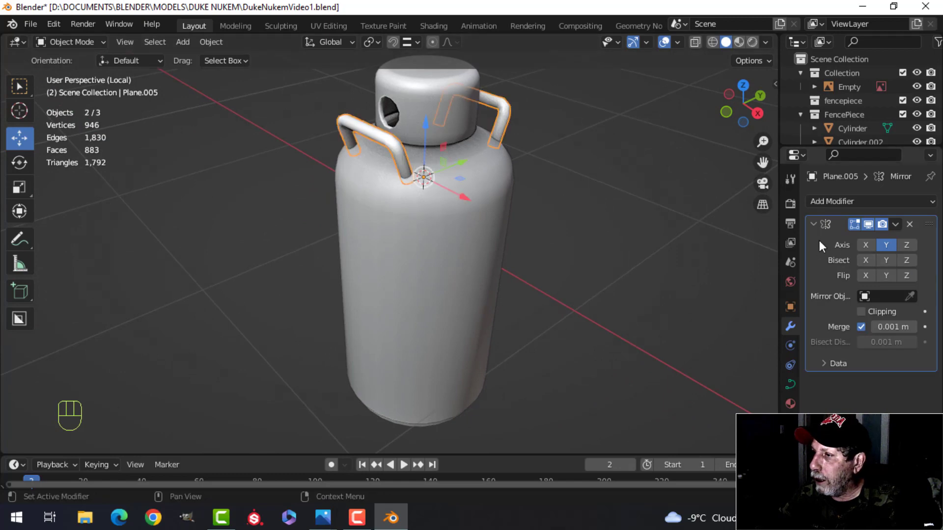
left_click(790, 384)
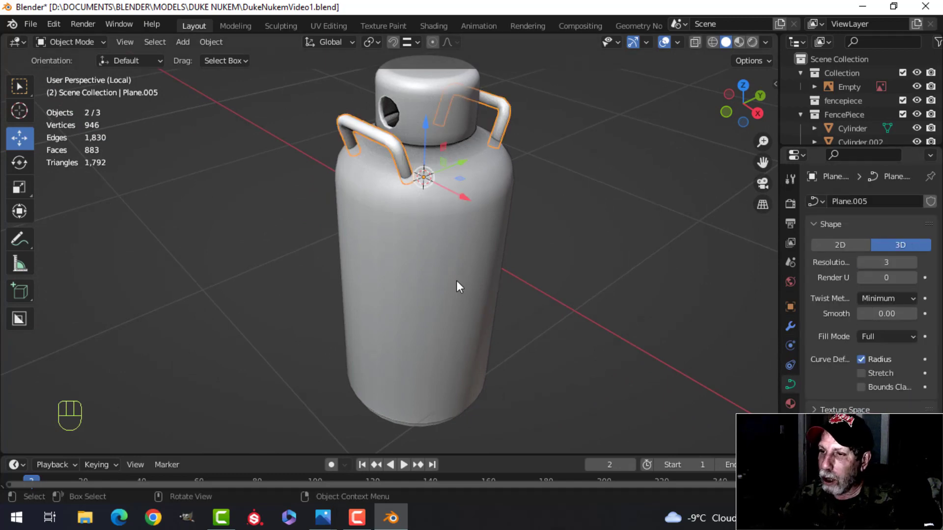
right_click(397, 142)
mouse_move(359, 200)
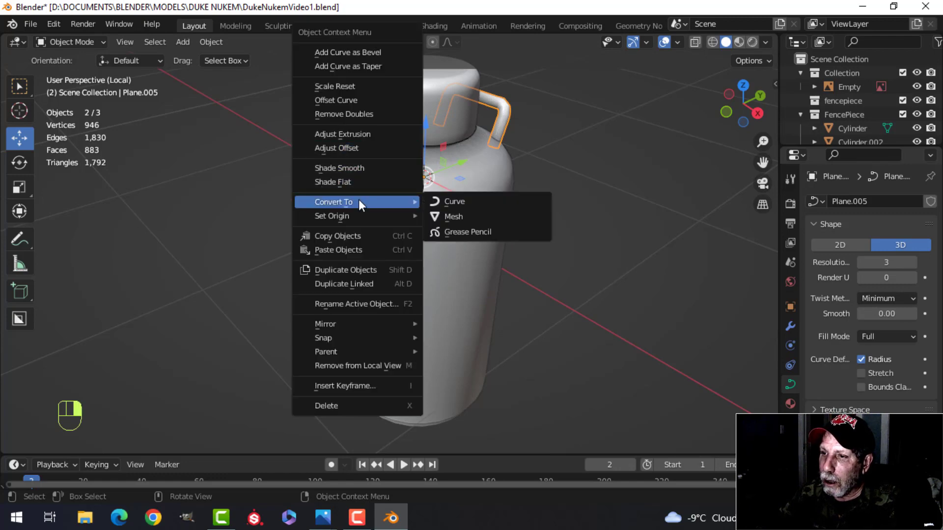
left_click(463, 216)
middle_click_drag(493, 202, 477, 205)
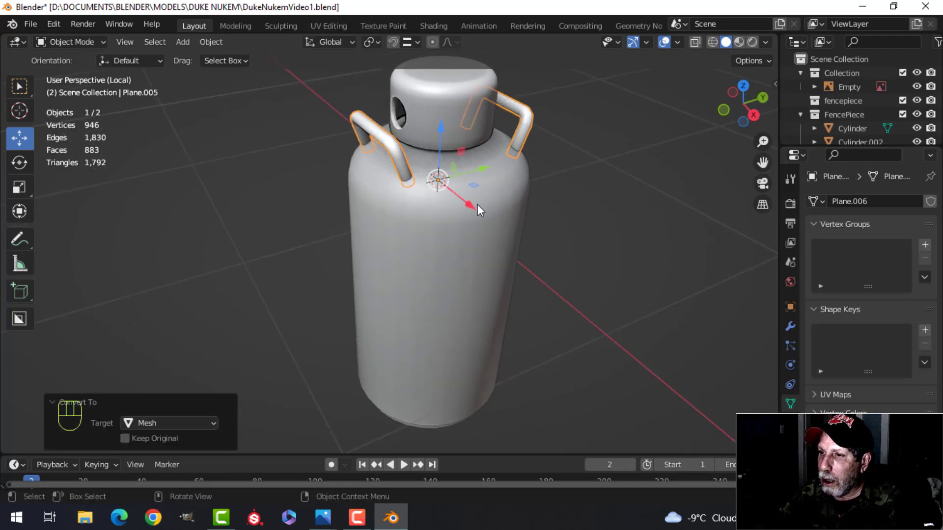
left_click(489, 211, "shift")
key("ctrl+j")
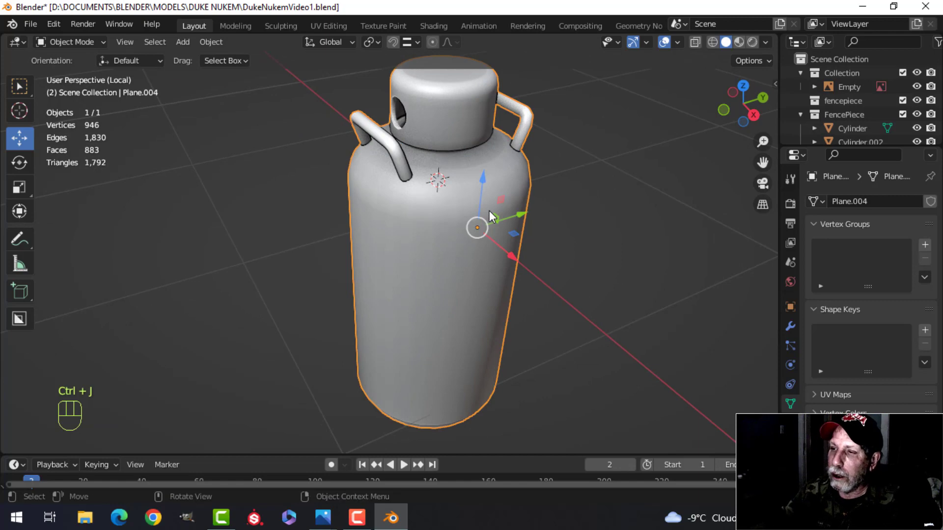
Step: Check the joined canister's normals with the Face Orientation overlay and turn the overlay off again
scroll(481, 221, "down", 2)
left_click(670, 43)
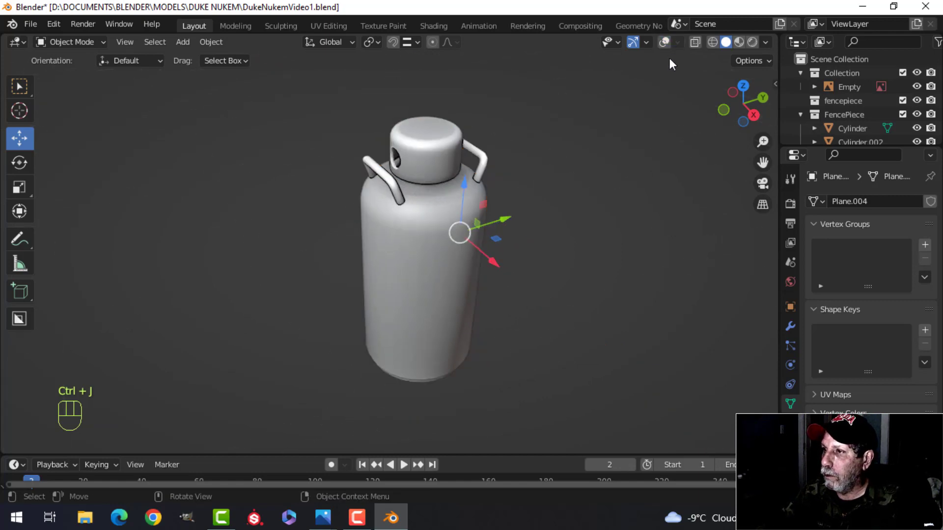
left_click(666, 43)
left_click(677, 43)
left_click(630, 291)
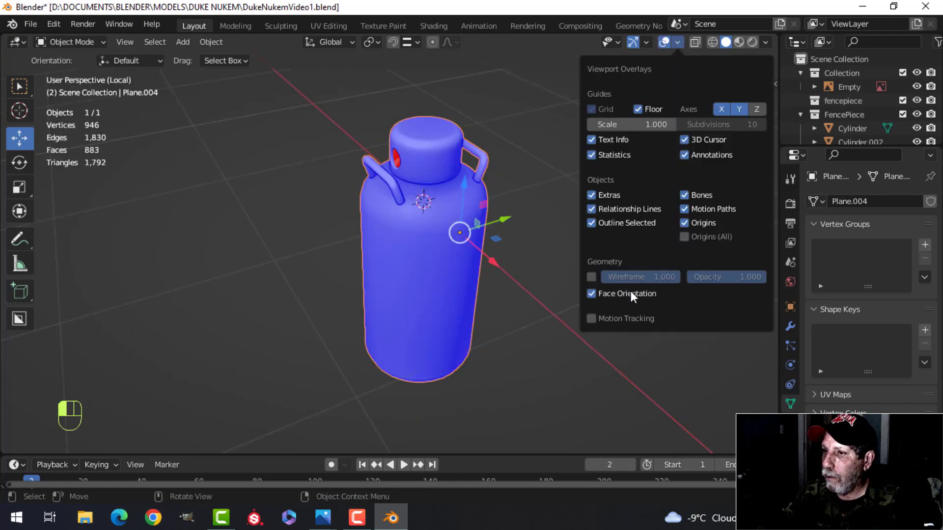
left_click(630, 291)
Step: Exit local view and look over the canister in the fence corner
scroll(453, 216, "down", 2)
key("KP_Divide")
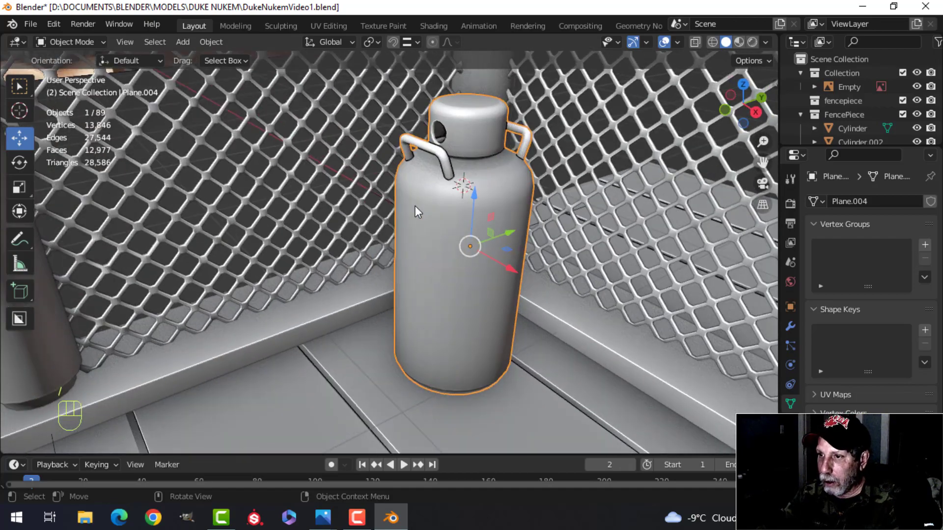
key("alt+a")
middle_click_drag(479, 200, 423, 195)
scroll(550, 189, "up", 3)
middle_click_drag(512, 179, 440, 205)
scroll(446, 219, "down", 2)
Step: Rotate the canister's entire mesh 36.8° about the Z axis in Edit Mode
left_click(424, 203)
key("Tab")
key("a")
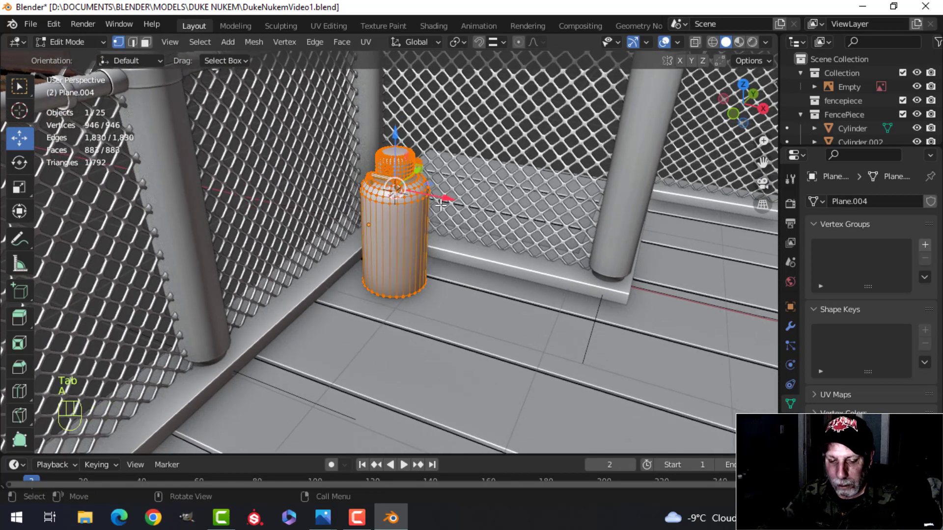
key("r")
key("z")
left_click(466, 167)
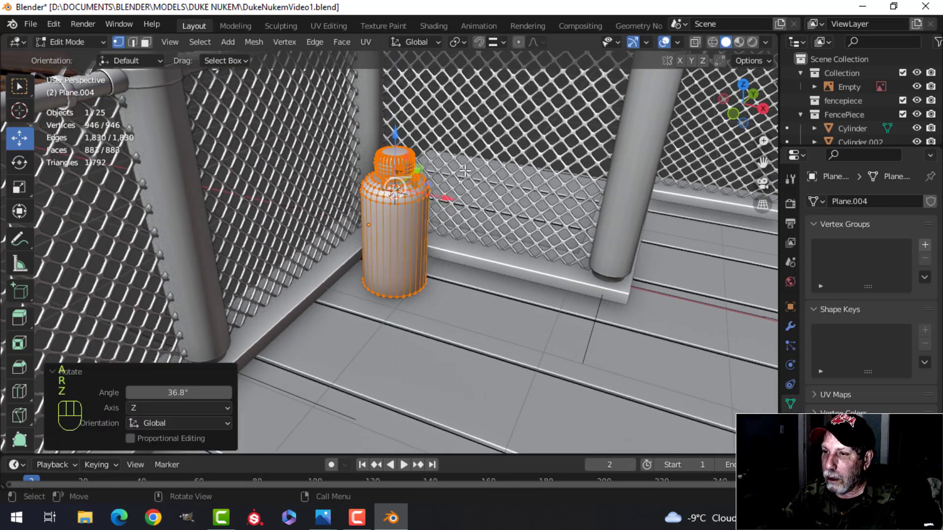
key("alt+a")
key("Tab")
Step: Leave Edit Mode and move the canister into a new collection named GasCylinder
scroll(457, 222, "down", 5)
key("alt+a")
scroll(496, 235, "up", 3)
middle_click_drag(458, 223, 475, 164)
middle_click_drag(474, 165, 429, 163)
left_click(387, 202)
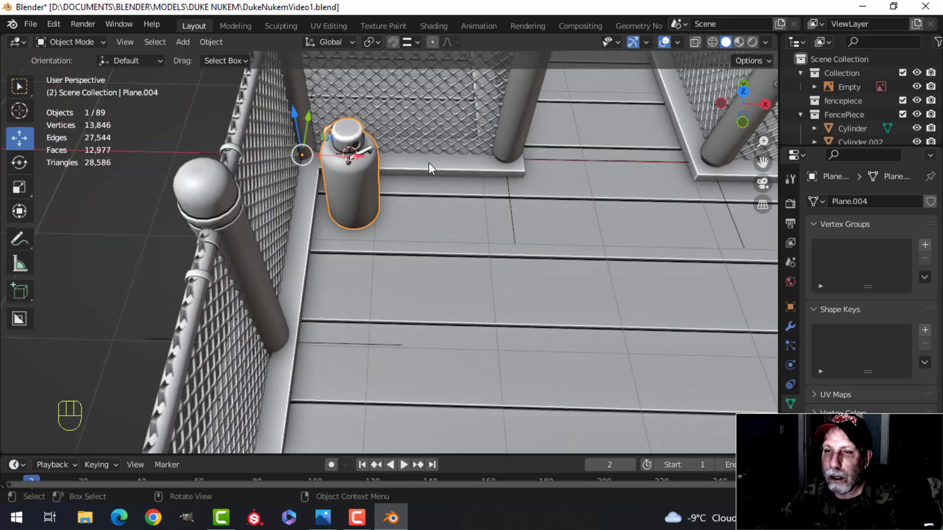
key("m")
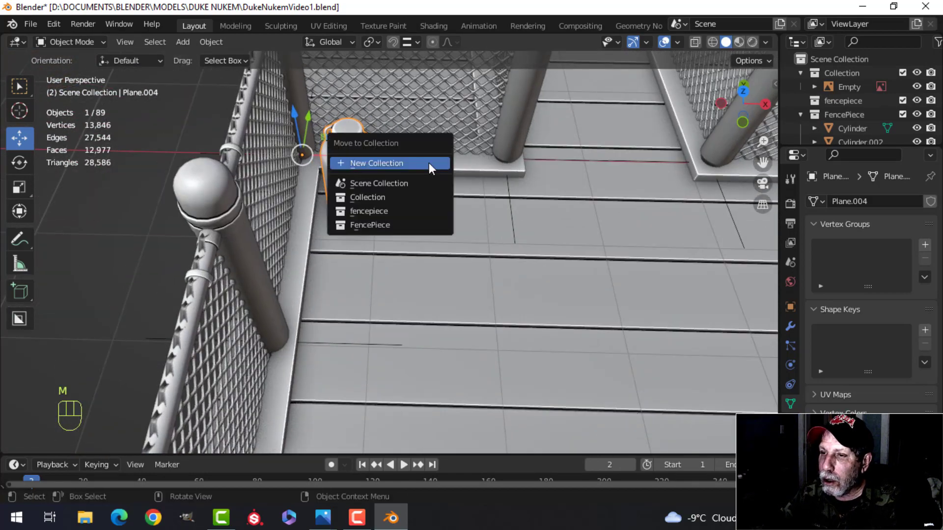
left_click(429, 163)
type("Cylinder")
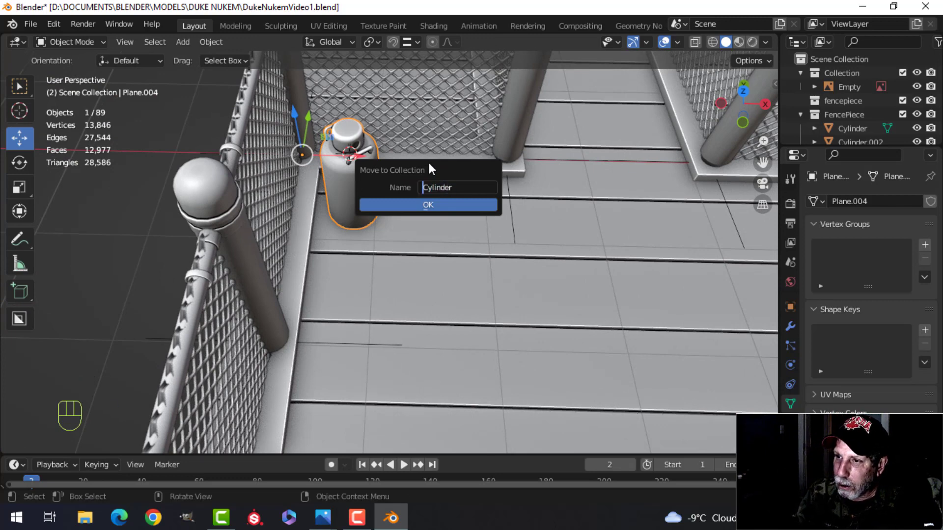
type("Gas")
key("Return")
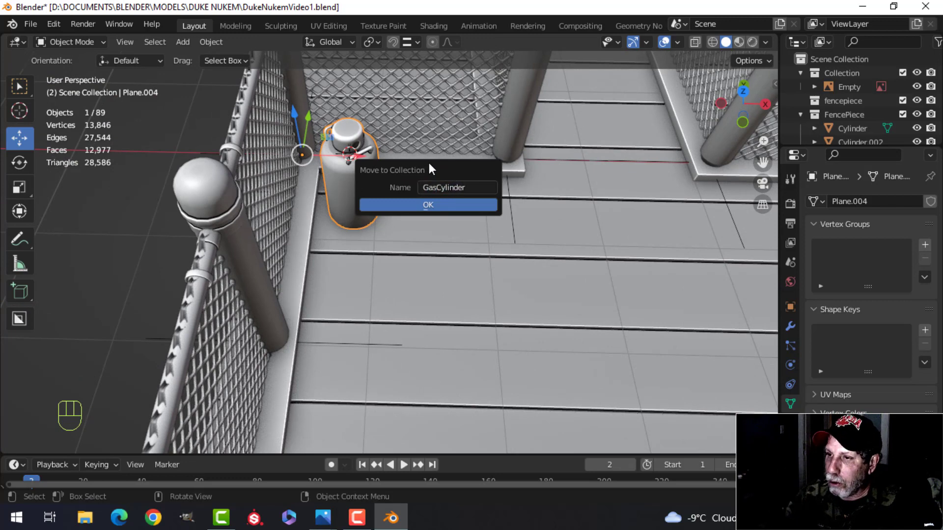
left_click(424, 212)
Step: Add a collection instance of GasCylinder in top view and move it about 0.37 m in X and -0.59 m in Y
key("KP_7")
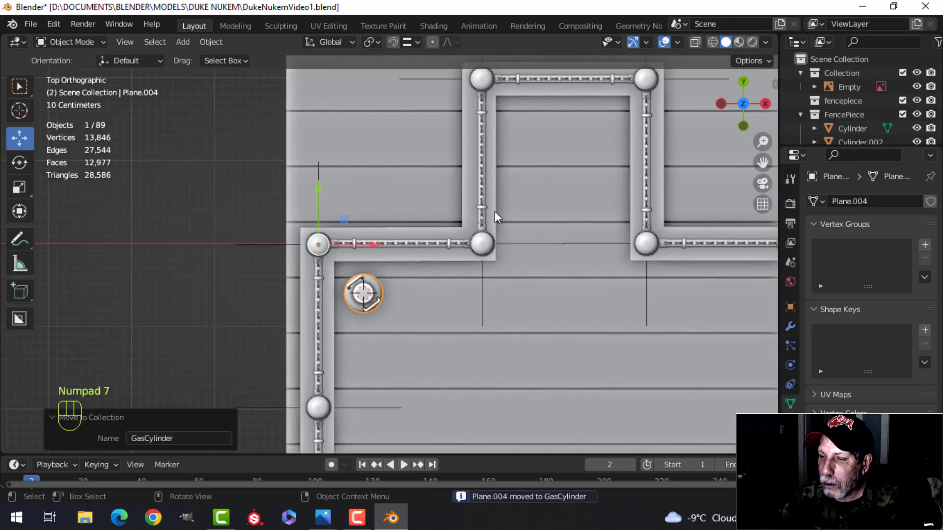
scroll(440, 328, "up", 2)
middle_click_drag(440, 329, 442, 245, "shift")
key("shift+a")
mouse_move(442, 248)
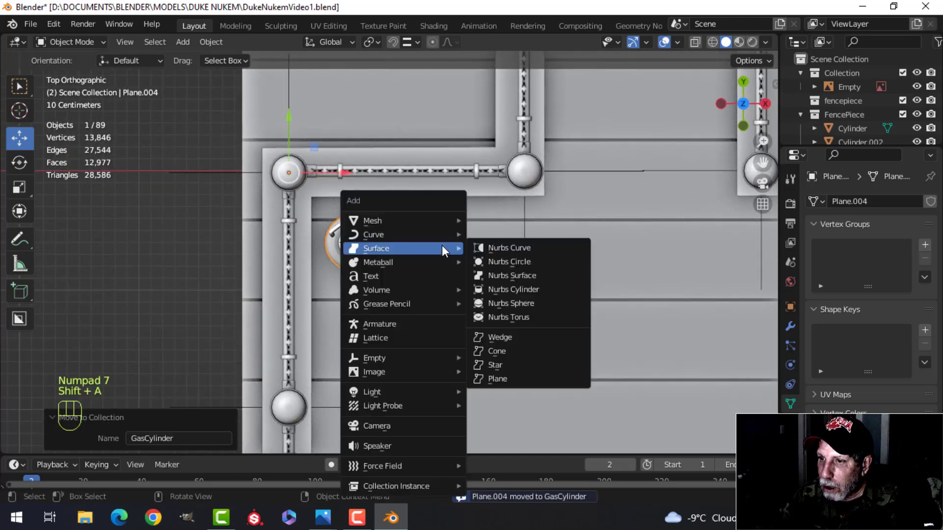
mouse_move(426, 487)
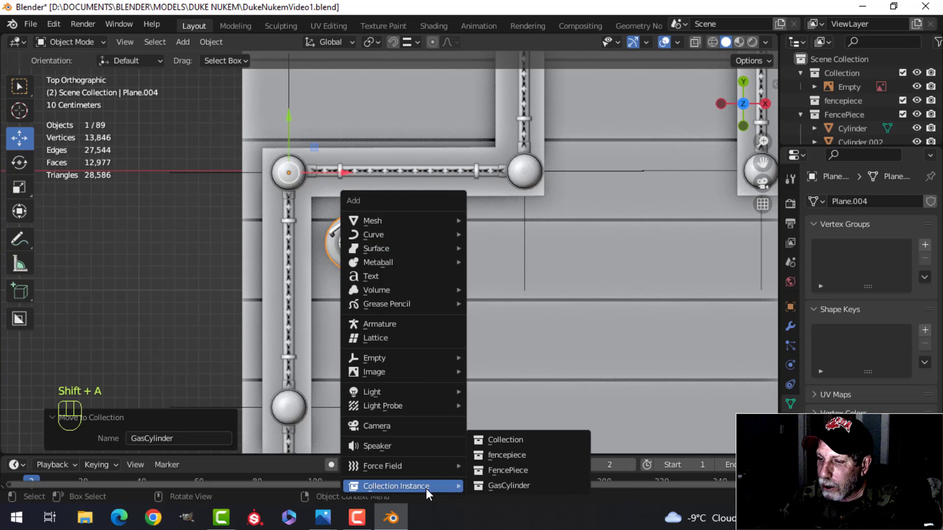
left_click(486, 486)
key("g")
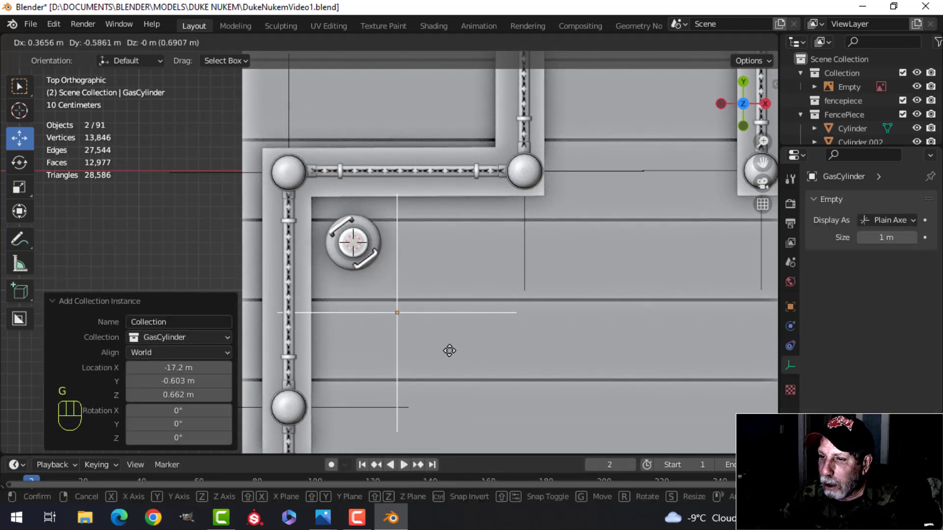
left_click(450, 351)
Step: Set the GasCylinder instance's origin to the 3D cursor at the original canister
left_click(199, 43)
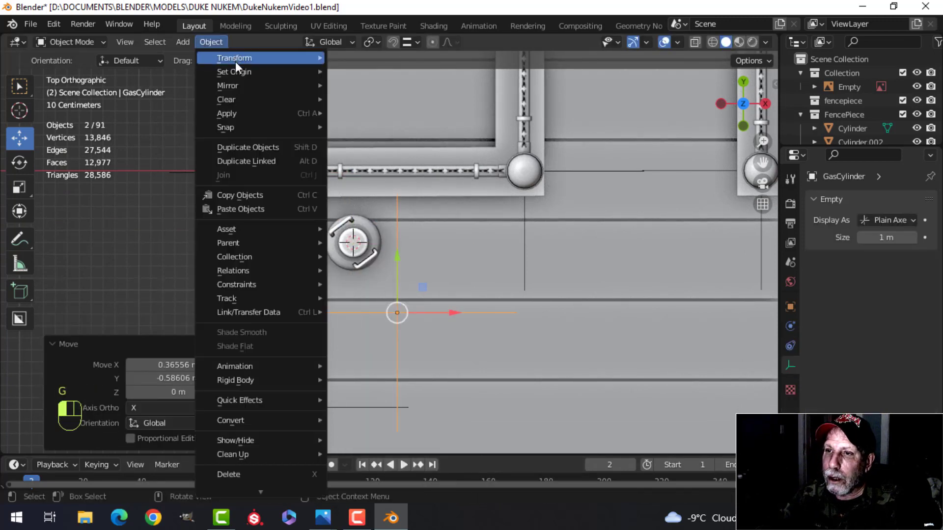
mouse_move(261, 74)
left_click(377, 99)
left_click(211, 43)
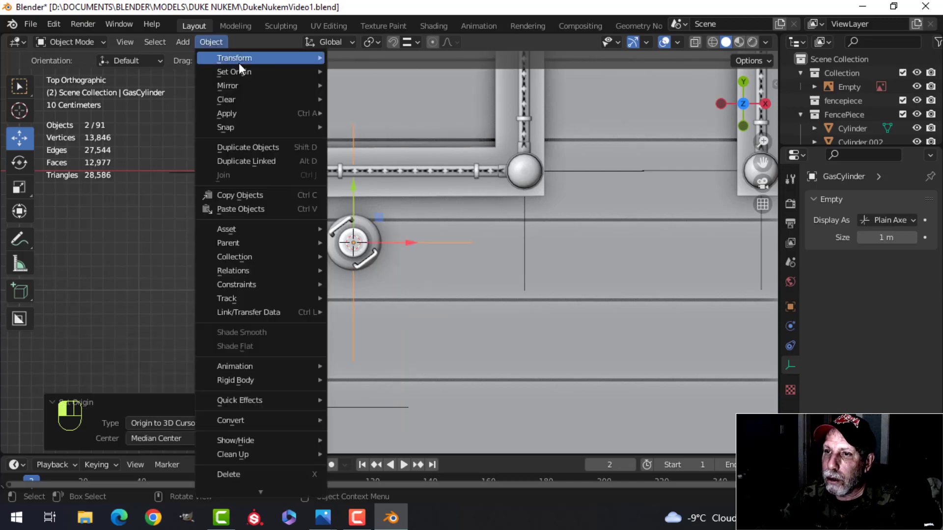
left_click(337, 72)
Step: Move the instance about -0.76 m in Y, 0.24 m in X and -0.21 m in Z to stand it on the floor beside the original
mouse_move(449, 141)
middle_mouse_down()
mouse_move(393, 171)
mouse_move(431, 173)
mouse_move(462, 152)
middle_mouse_up()
scroll(393, 171, "down", 5)
left_click_drag(468, 139, 409, 147)
left_click(409, 146)
middle_click_drag(409, 146, 356, 274)
key("KP_1")
scroll(372, 191, "up", 5)
scroll(374, 197, "up", 1)
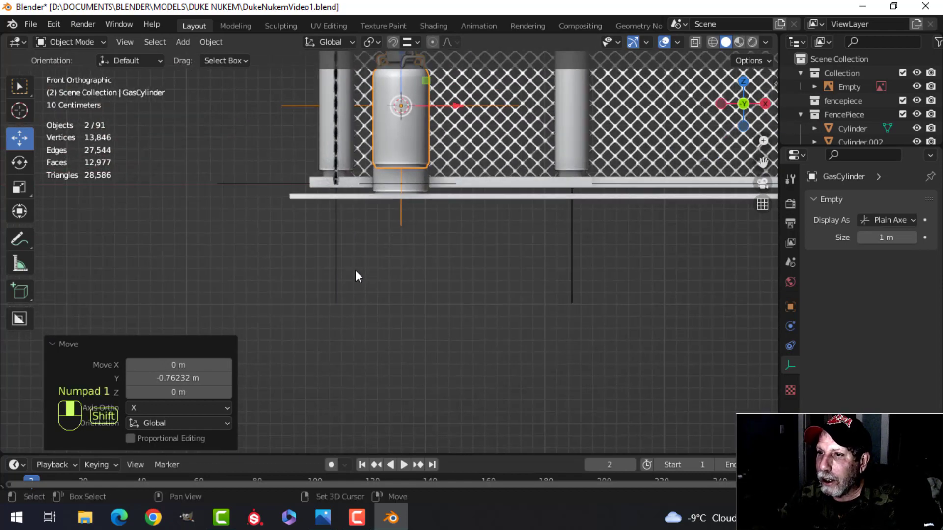
key("g")
left_click(390, 297)
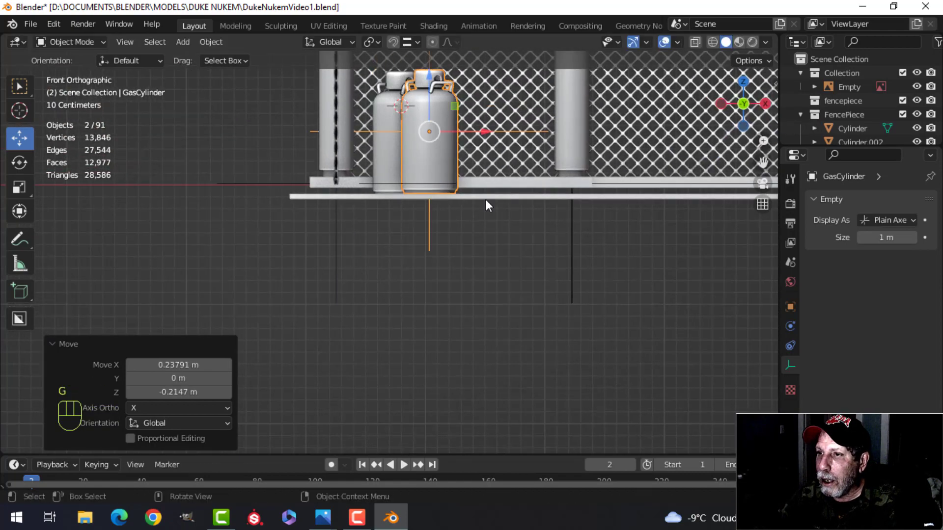
Step: Rotate the canister instance 48.5° about the Z axis
middle_click_drag(485, 199, 408, 217)
key("r")
key("z")
left_click(397, 246)
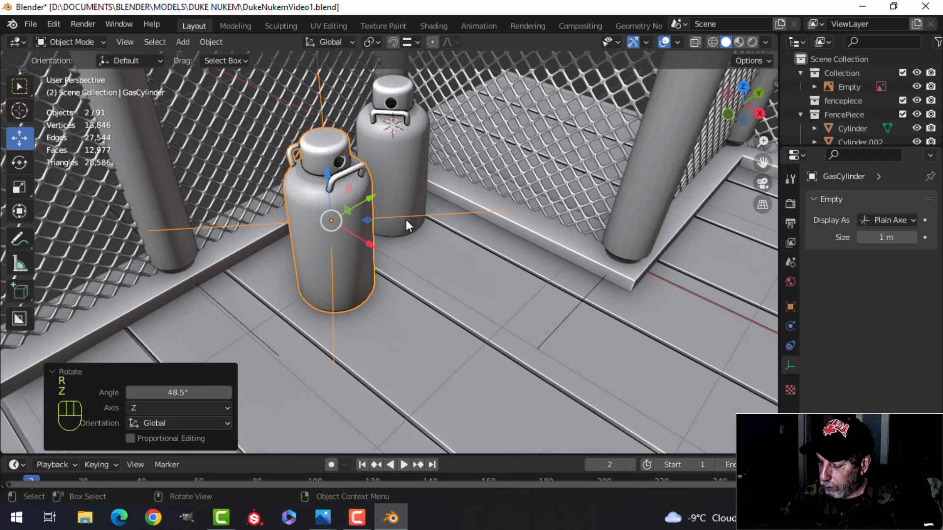
Step: Duplicate the canister instance, move the copy about 0.40 m in X and 0.64 m in Y, and rotate it about Z
key("KP_7")
key("shift+d")
right_click(405, 219)
key("g")
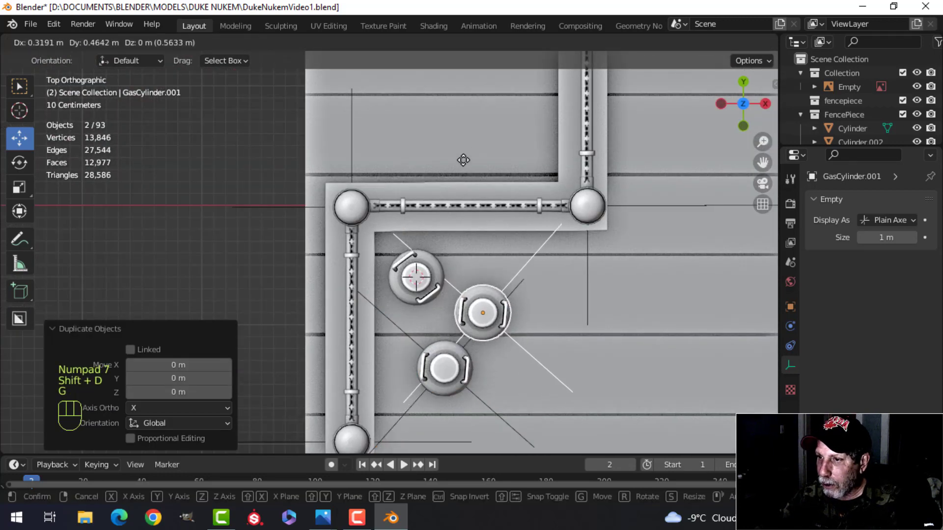
left_click(471, 143)
key("r")
key("z")
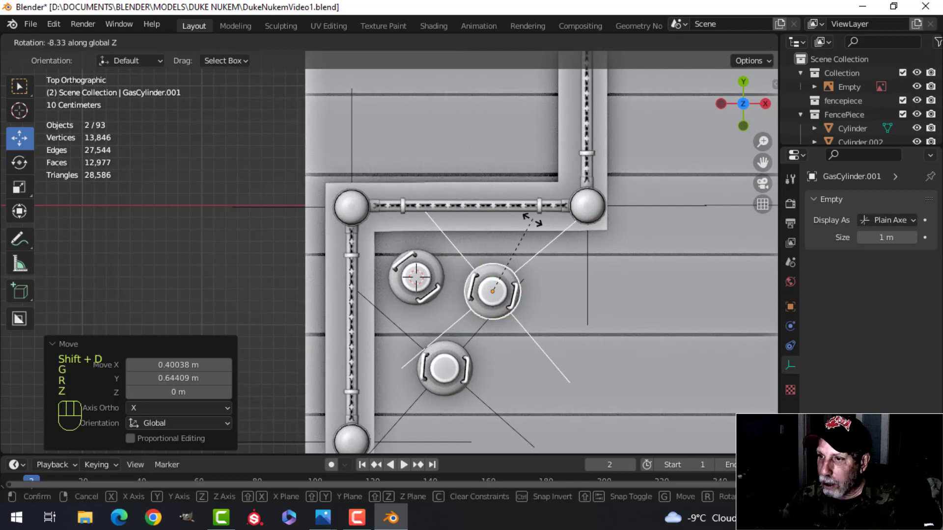
left_click(490, 249)
Step: Deselect everything and look over the three canisters grouped in the fence corner
middle_click_drag(560, 337, 486, 245)
scroll(481, 228, "up", 3)
key("alt+a")
scroll(479, 229, "down", 3)
middle_click_drag(486, 244, 358, 275)
scroll(464, 229, "down", 4)
middle_click_drag(358, 275, 385, 276)
scroll(396, 275, "up", 2)
scroll(396, 275, "down", 2)
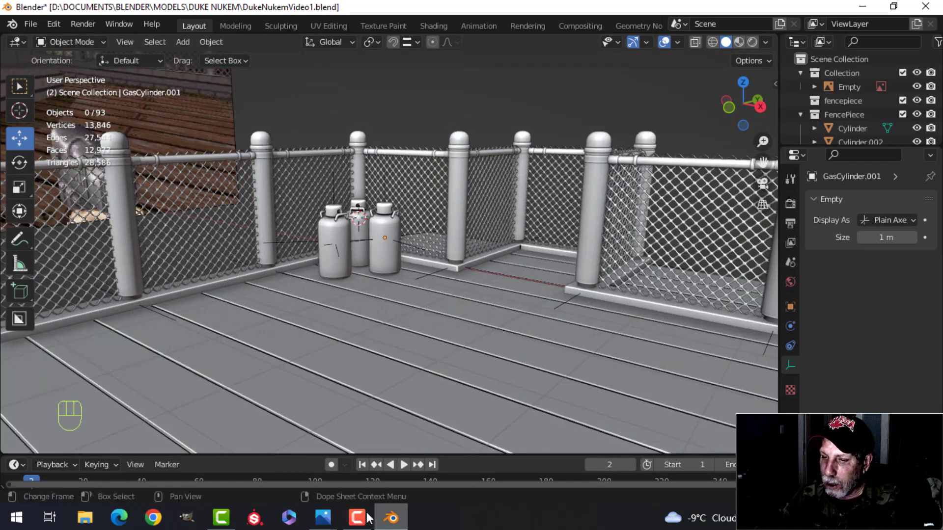
Step: Switch to the duke_top_roof.png reference image to examine the rooftop's canisters and fence, and return to Blender
mouse_move(322, 518)
left_click(448, 445)
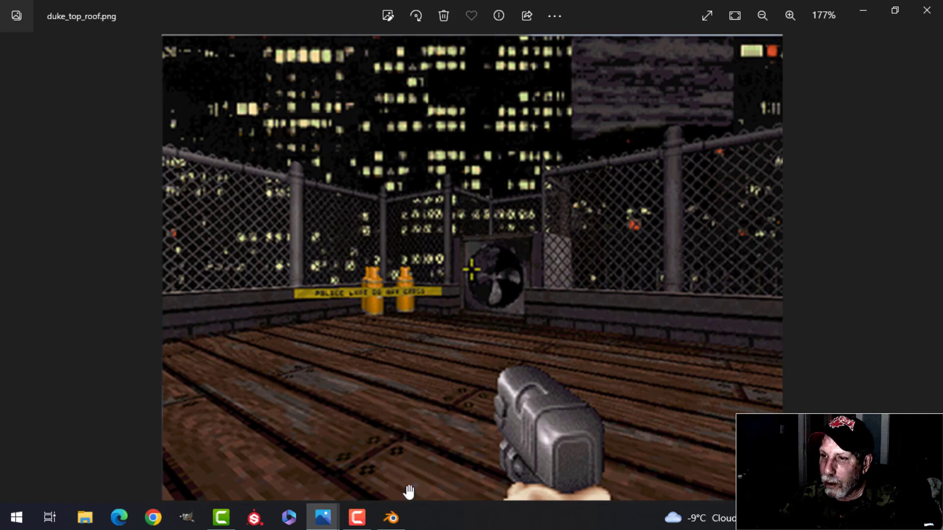
left_click(391, 518)
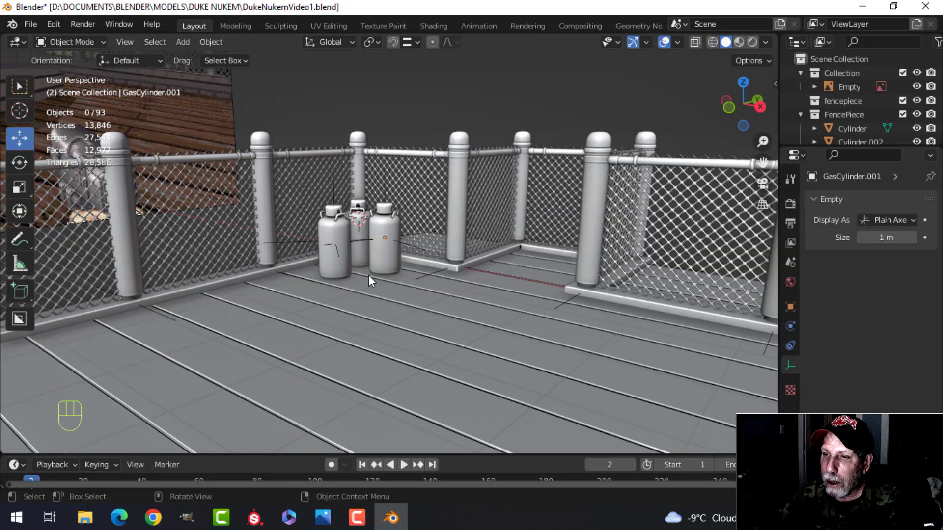
Step: Save the Blender file with the canister group in place
middle_click_drag(368, 275, 386, 265)
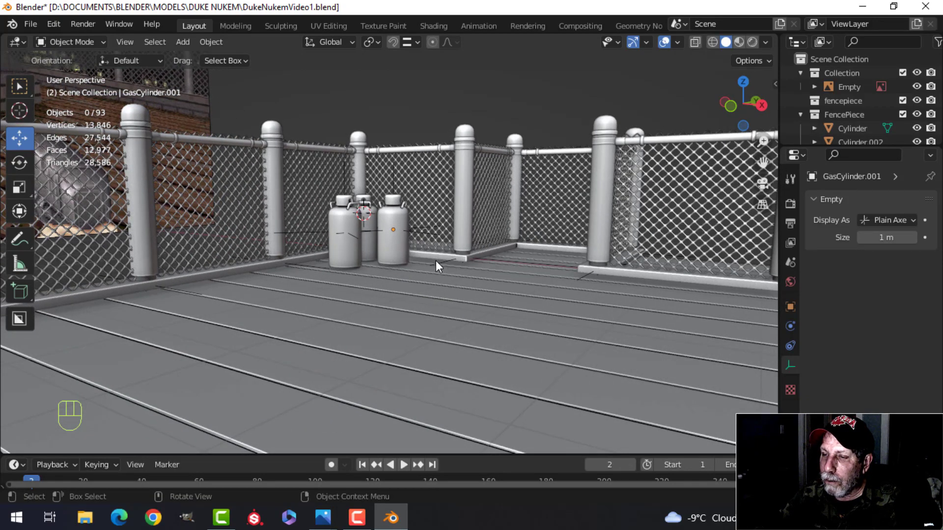
middle_click_drag(435, 260, 406, 295, "ctrl")
key("ctrl+s")
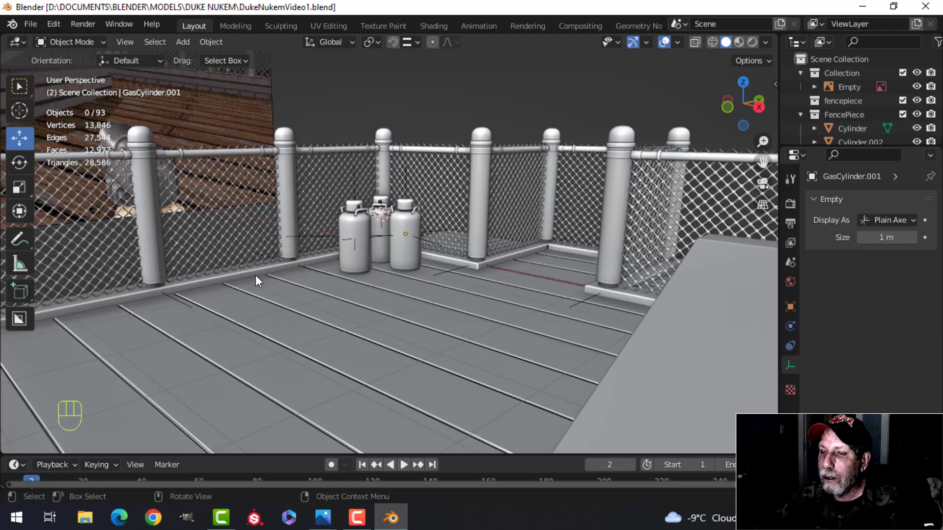
Step: Hide the viewport gizmos and overlays for a clean view of the rooftop scene
scroll(412, 258, "down", 2)
middle_click_drag(436, 249, 471, 263)
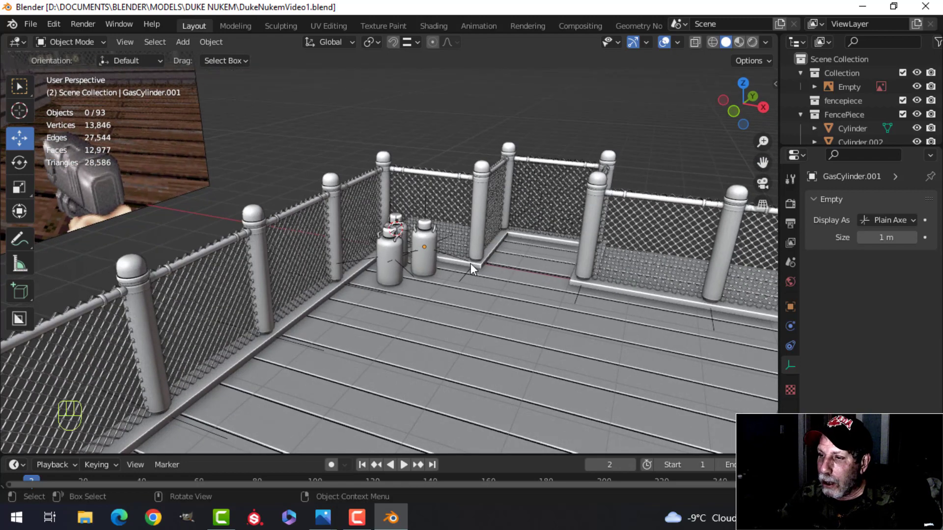
scroll(527, 255, "up", 3)
scroll(544, 258, "down", 2)
middle_click_drag(556, 288, 496, 267)
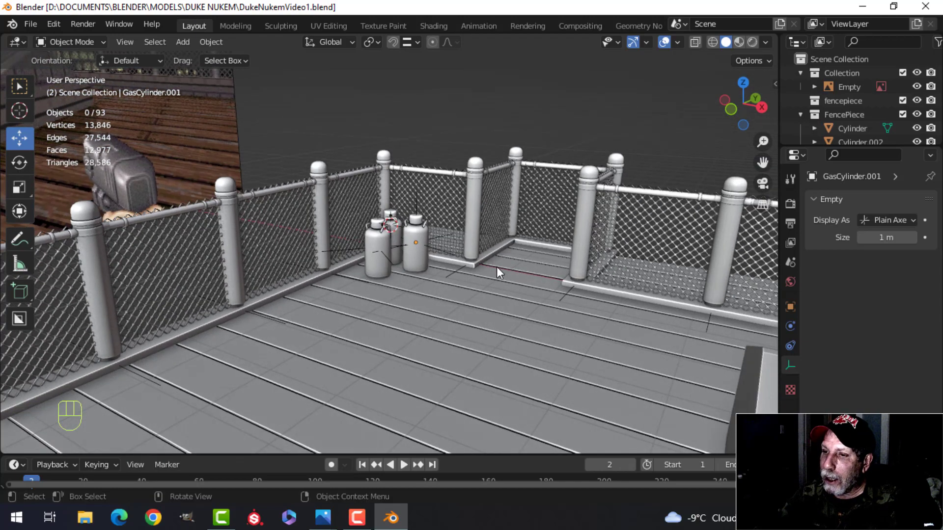
scroll(499, 273, "down", 4)
left_click(634, 42)
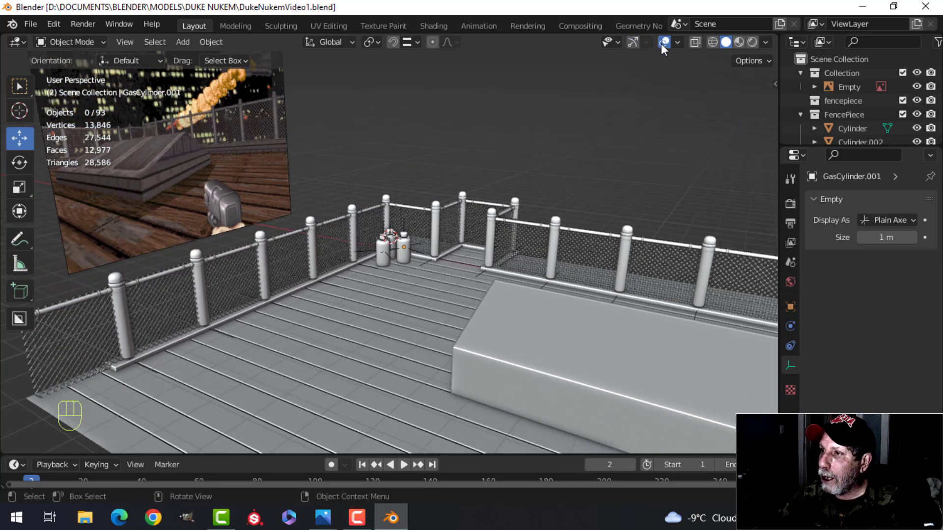
left_click(663, 42)
middle_click_drag(634, 129, 568, 249)
scroll(540, 211, "down", 4)
scroll(567, 250, "up", 4)
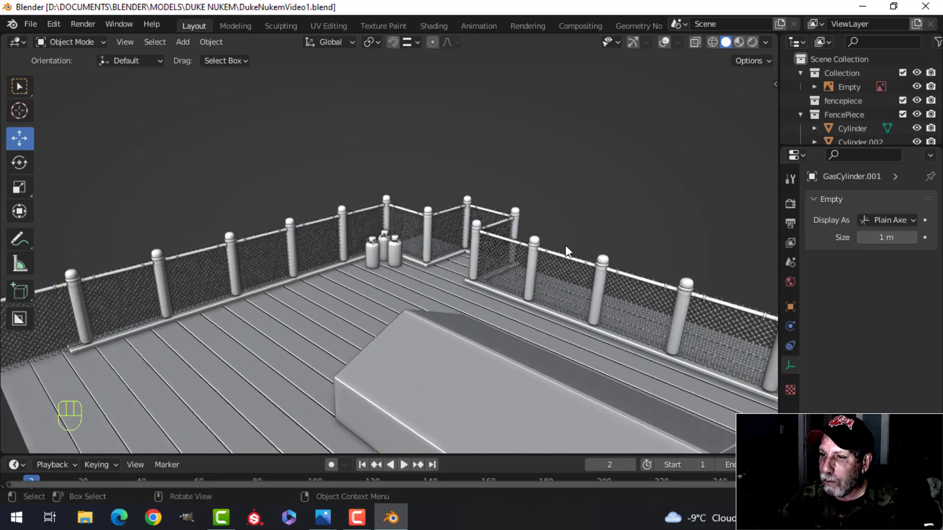
Step: Set the viewport's solid lighting to MatCap with a high-contrast grey sphere and look over the scene
left_click(765, 42)
left_click(751, 109)
left_click(752, 142)
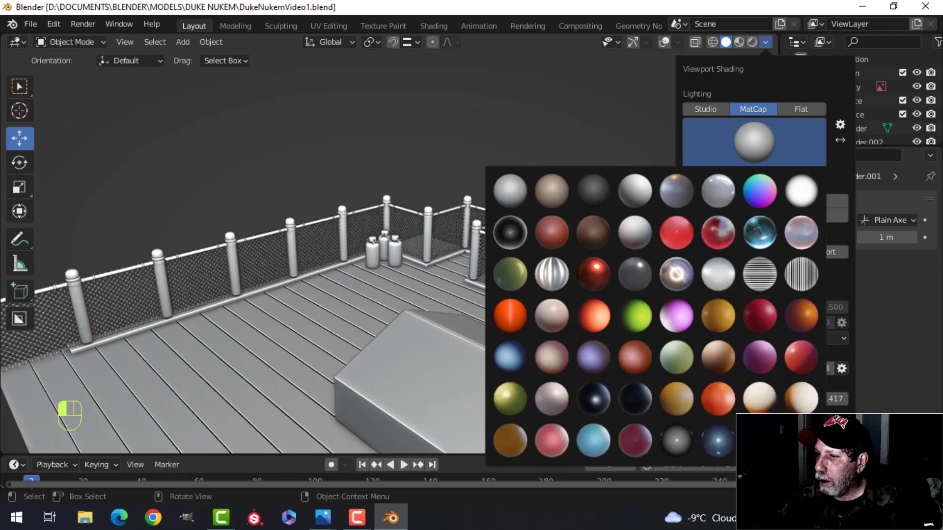
left_click(760, 441)
scroll(477, 285, "up", 3)
mouse_move(476, 285)
middle_mouse_down()
mouse_move(470, 241)
mouse_move(478, 238)
mouse_move(654, 261)
middle_mouse_up()
scroll(478, 238, "up", 4)
scroll(478, 238, "down", 5)
middle_click_drag(635, 311, 535, 337)
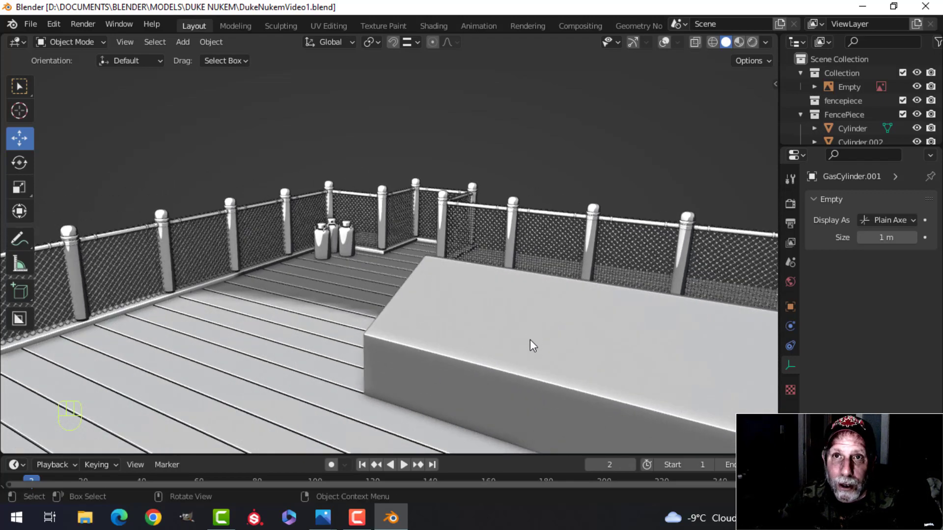